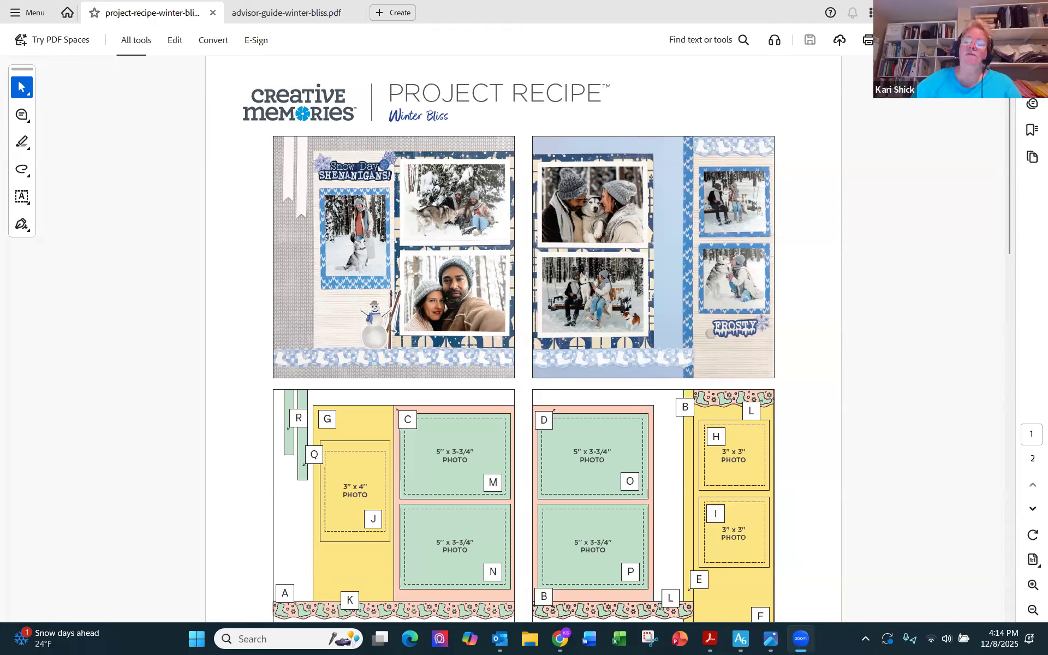
Step: Show the Artisan layout screenshot in the photo viewer and switch to the FOREVER support article in the browser
{"action": "left_click", "coordinate": [771, 637]}
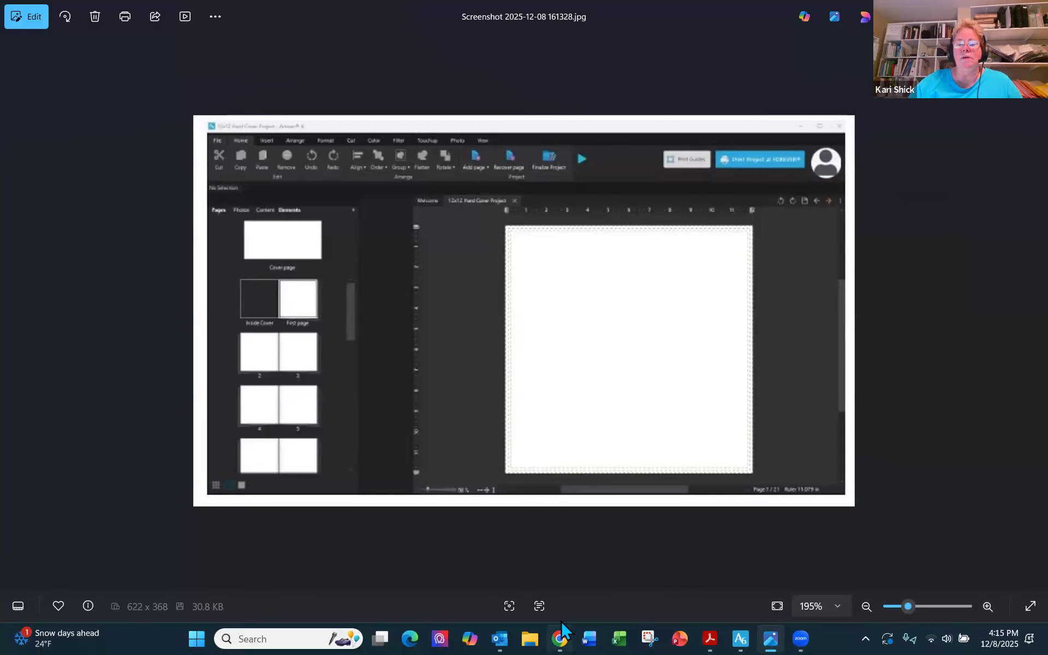
{"action": "left_click", "coordinate": [578, 583]}
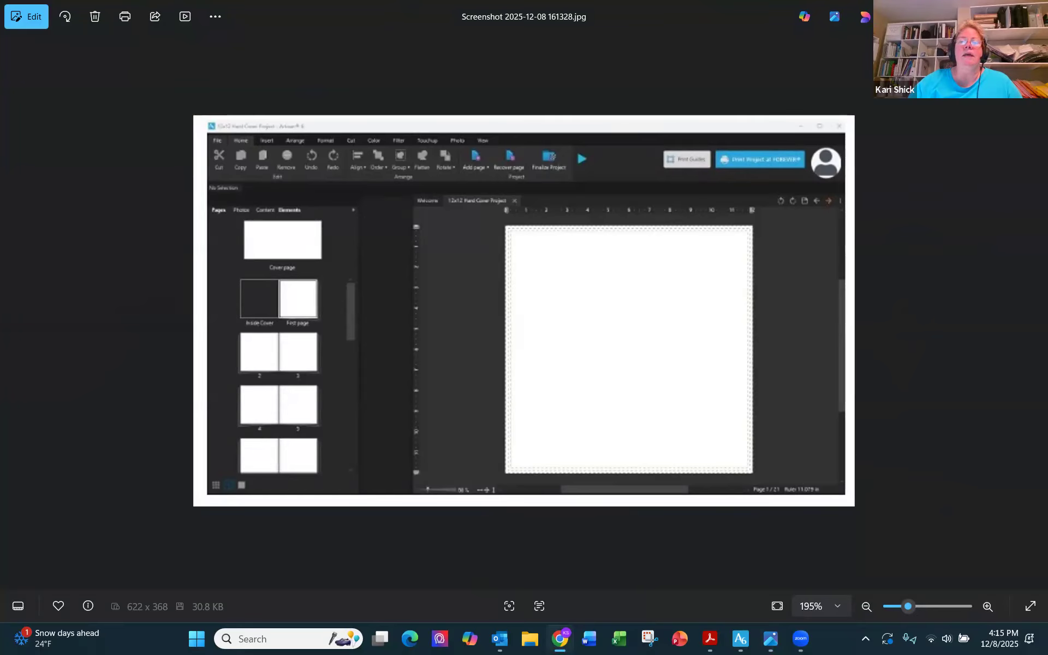
{"action": "left_click", "coordinate": [737, 179]}
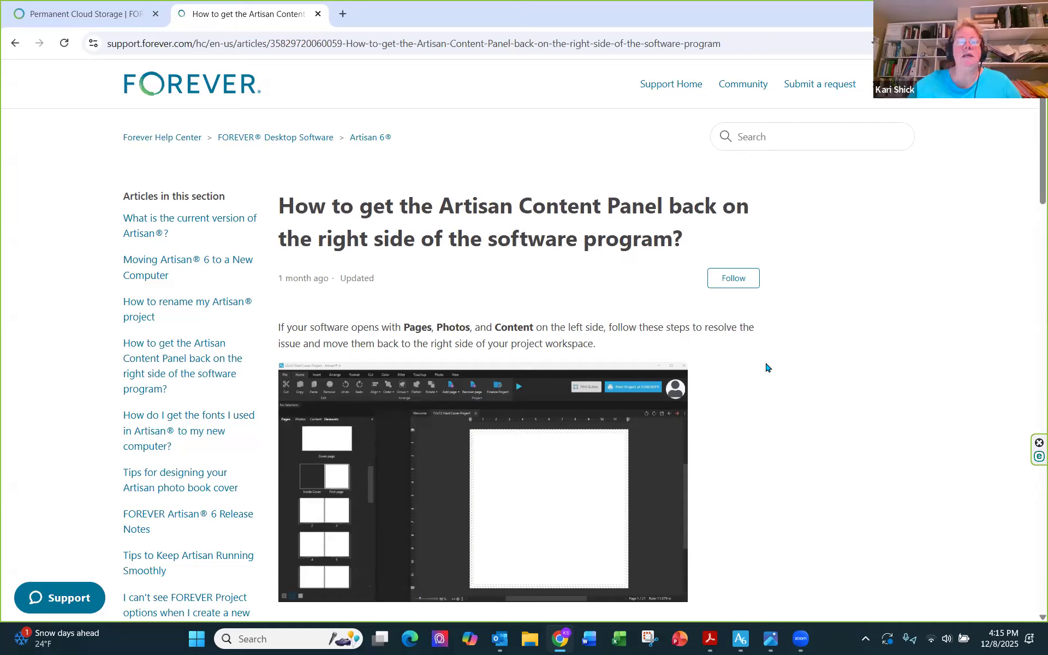
Step: Return to the "artisan layout" search results in the Forever Help Center and look through the listed articles
{"action": "left_click", "coordinate": [23, 47]}
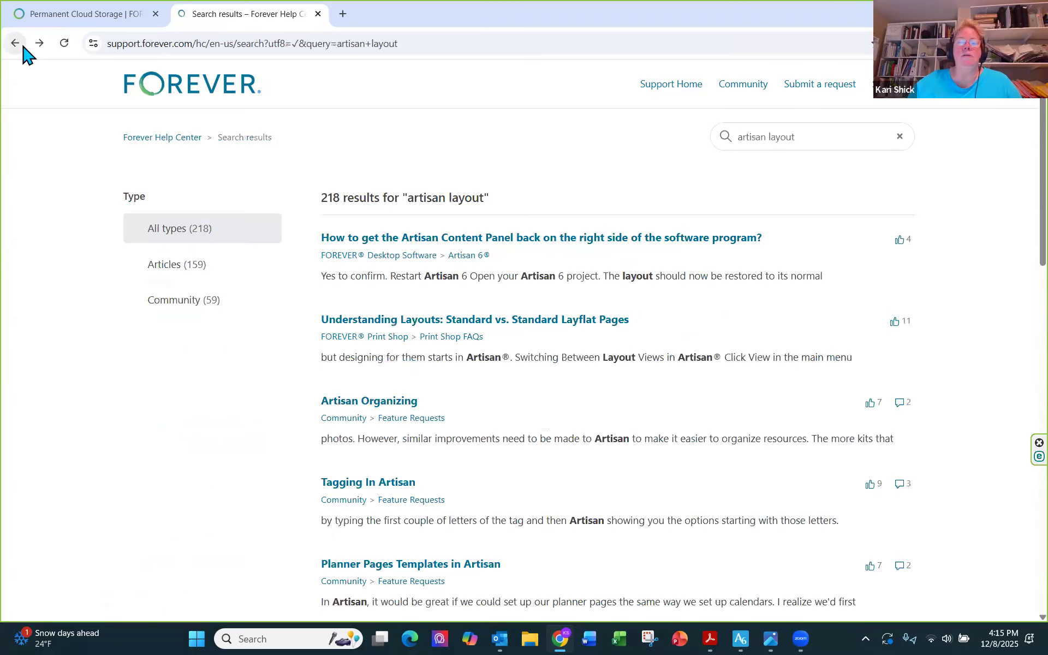
{"action": "left_click", "coordinate": [23, 46]}
{"action": "left_click", "coordinate": [411, 325]}
{"action": "key", "text": "alt+Right"}
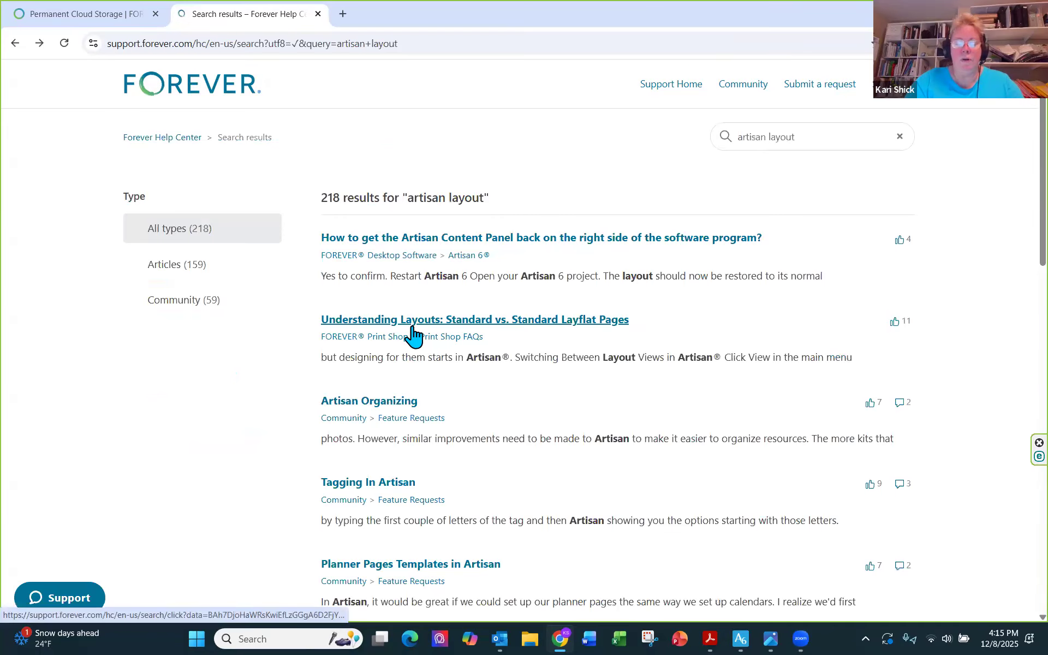
{"action": "scroll", "coordinate": [413, 334], "scroll_direction": "down", "scroll_amount": 6}
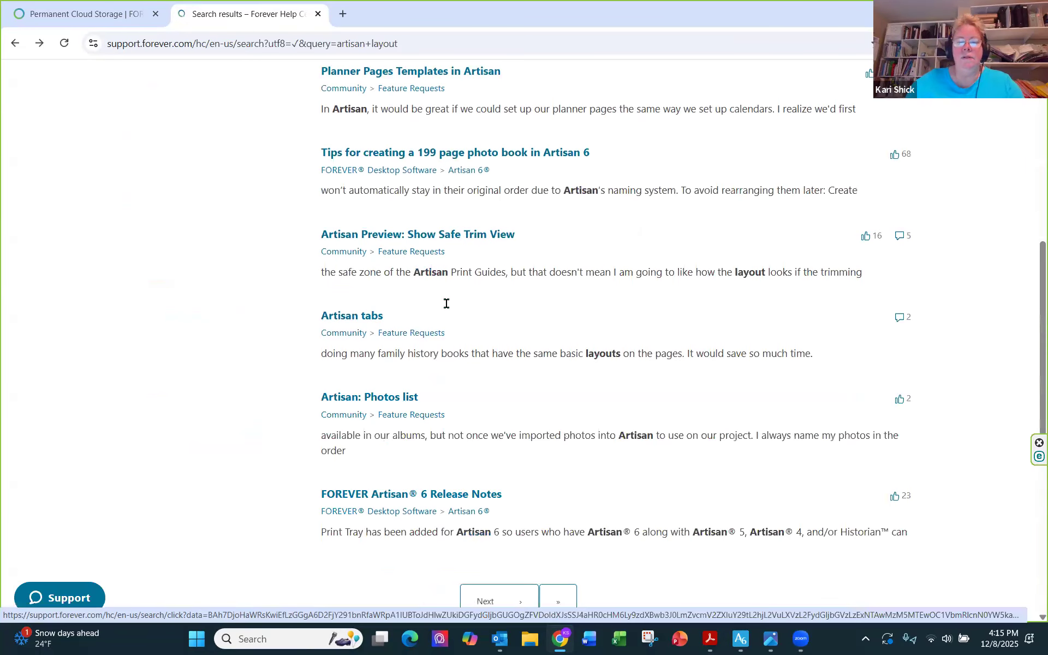
{"action": "scroll", "coordinate": [470, 245], "scroll_direction": "up", "scroll_amount": 5}
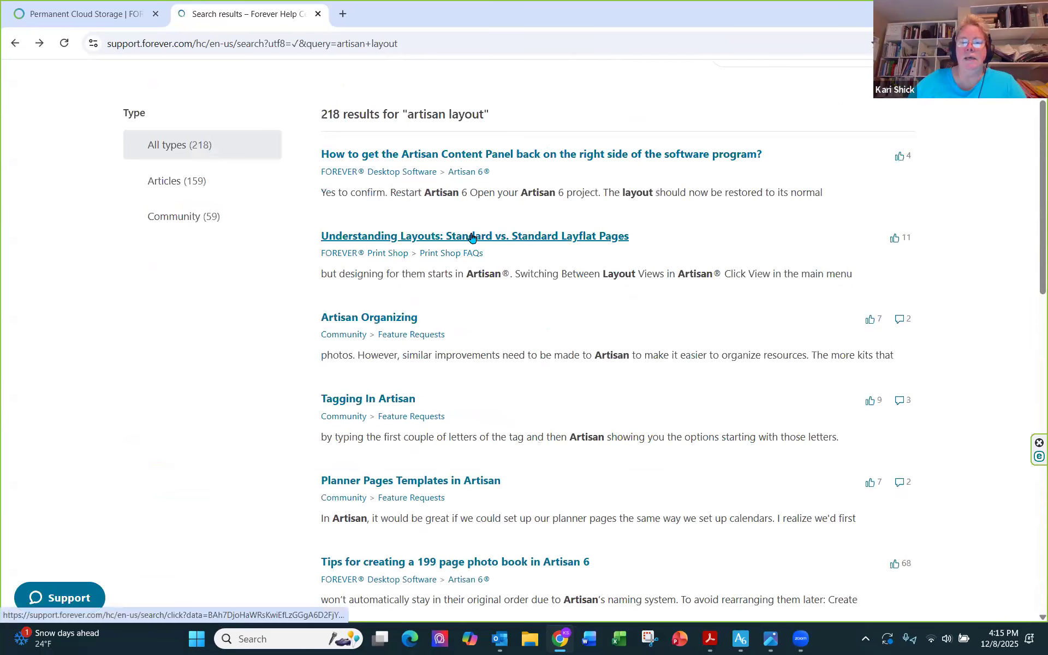
Step: Open the article on getting the Artisan Content Panel back on the right side and read its steps and Layouts.xml attachment
{"action": "left_click", "coordinate": [509, 159]}
{"action": "scroll", "coordinate": [542, 213], "scroll_direction": "down", "scroll_amount": 3}
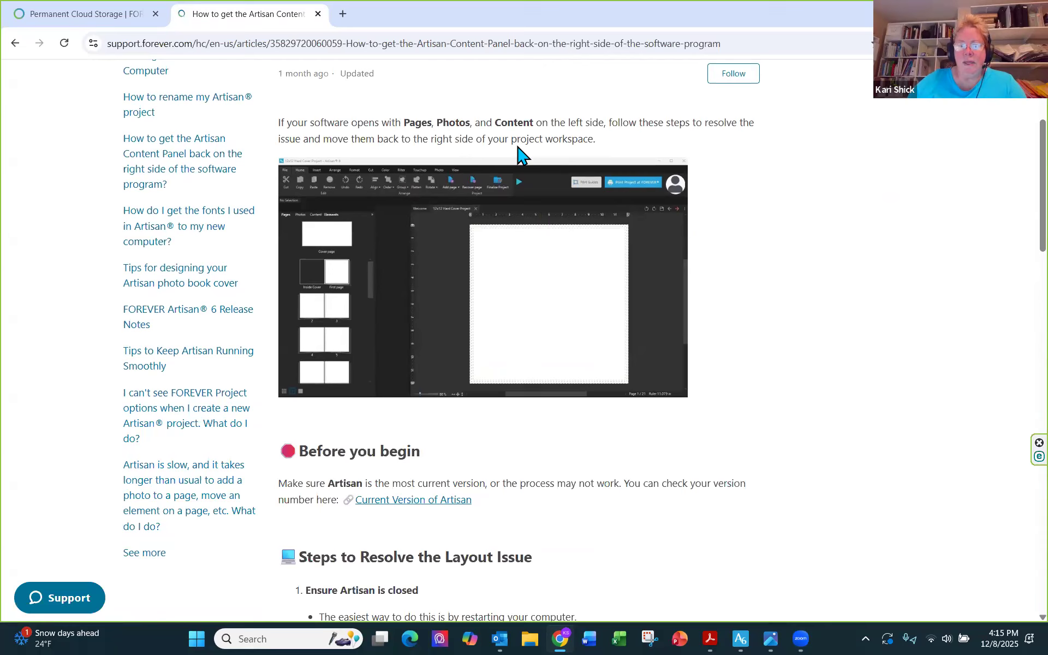
{"action": "scroll", "coordinate": [519, 156], "scroll_direction": "down", "scroll_amount": 3}
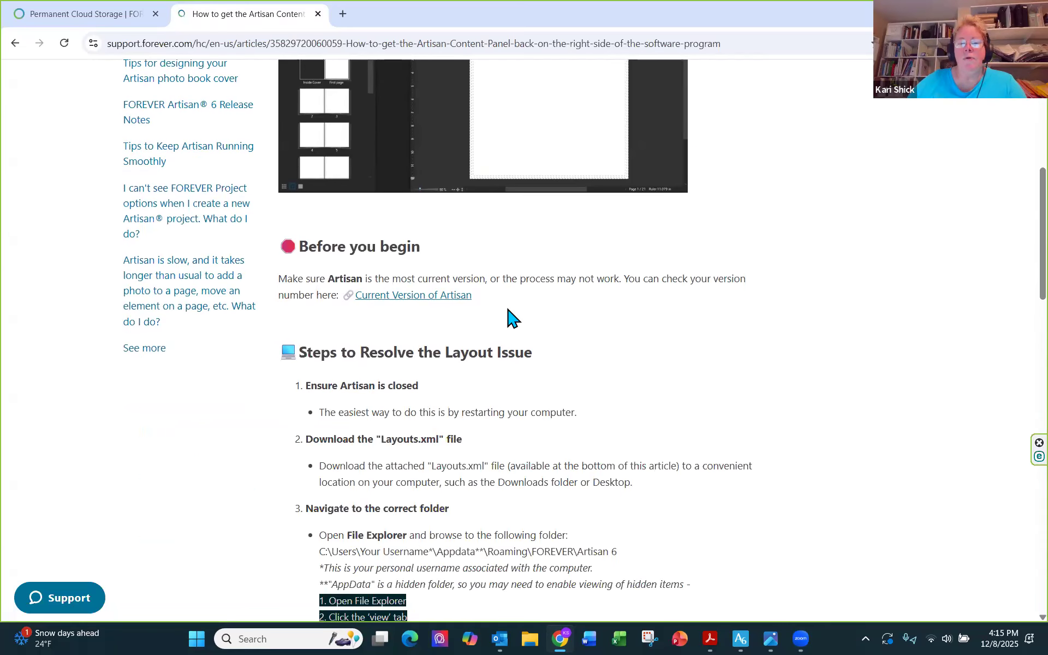
{"action": "scroll", "coordinate": [497, 349], "scroll_direction": "down", "scroll_amount": 2}
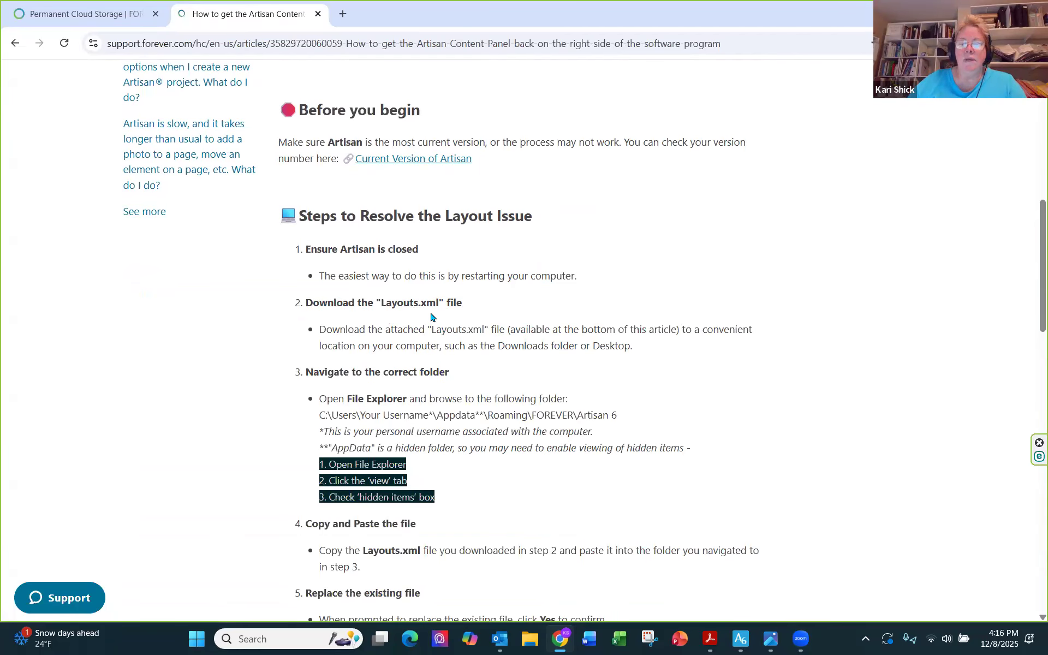
{"action": "scroll", "coordinate": [430, 313], "scroll_direction": "down", "scroll_amount": 5}
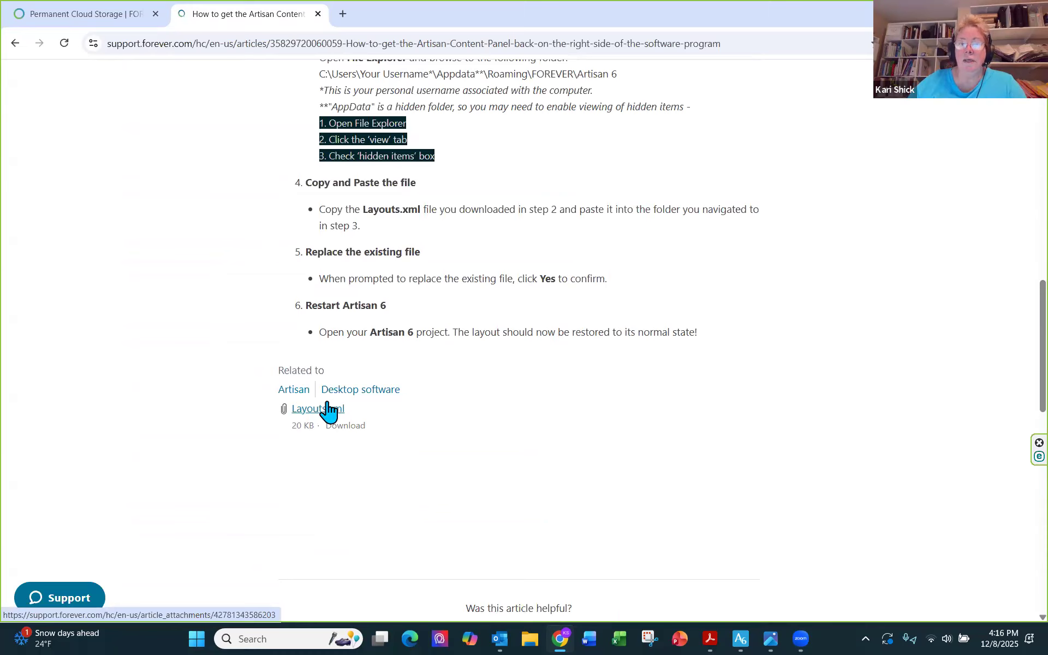
{"action": "scroll", "coordinate": [448, 337], "scroll_direction": "up", "scroll_amount": 3}
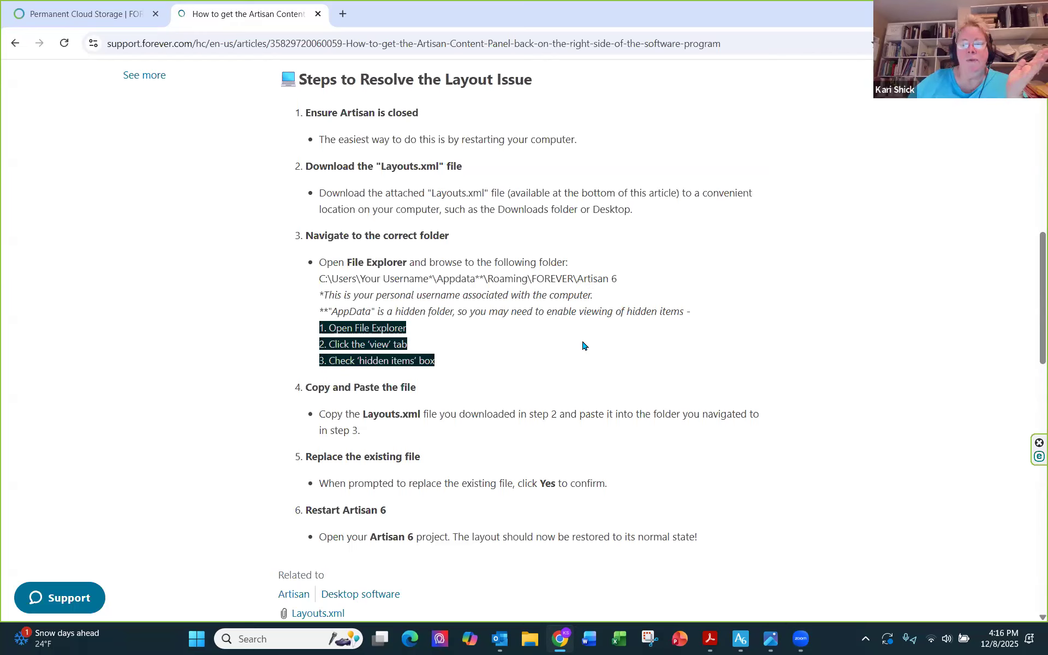
Step: Open File Explorer beside the article and browse to the Users folder on the Windows (C:) drive
{"action": "key", "text": "super+e"}
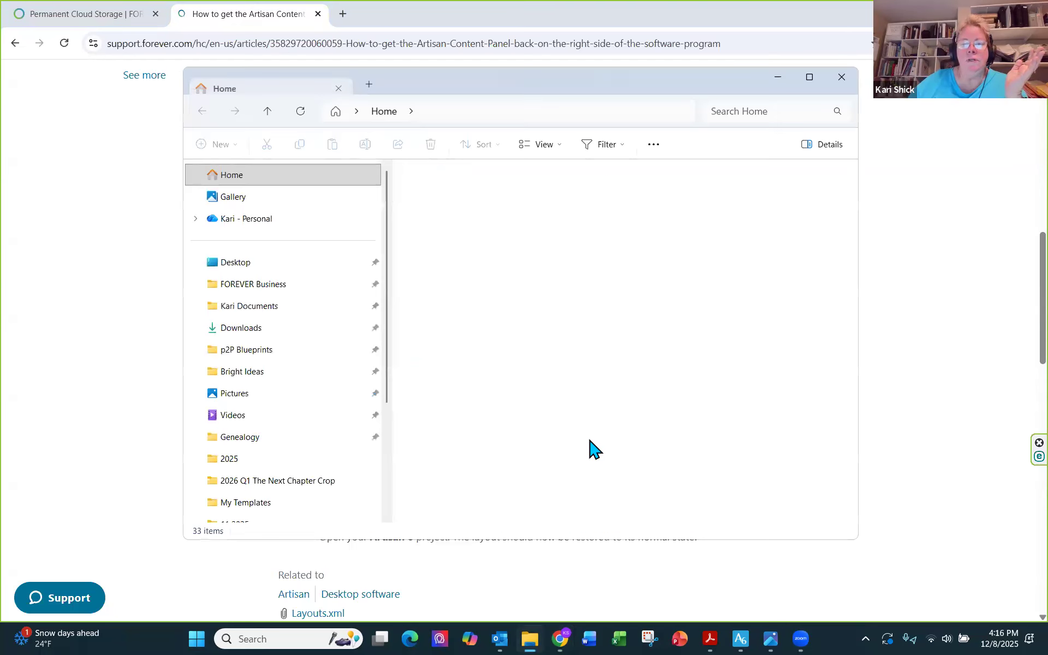
{"action": "scroll", "coordinate": [295, 354], "scroll_direction": "down", "scroll_amount": 3}
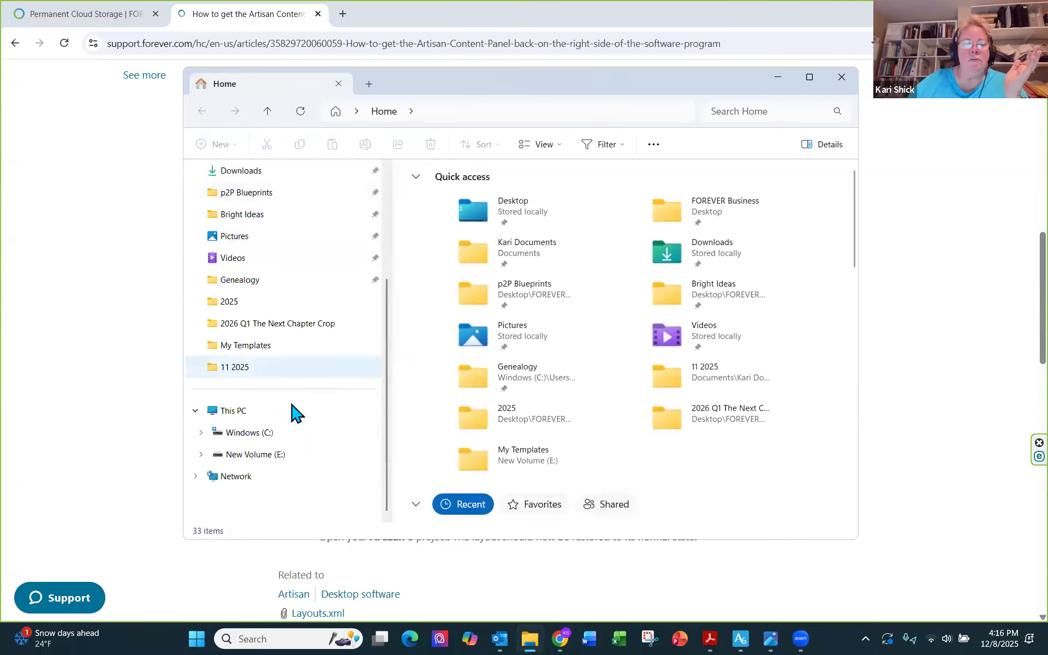
{"action": "left_click", "coordinate": [292, 432]}
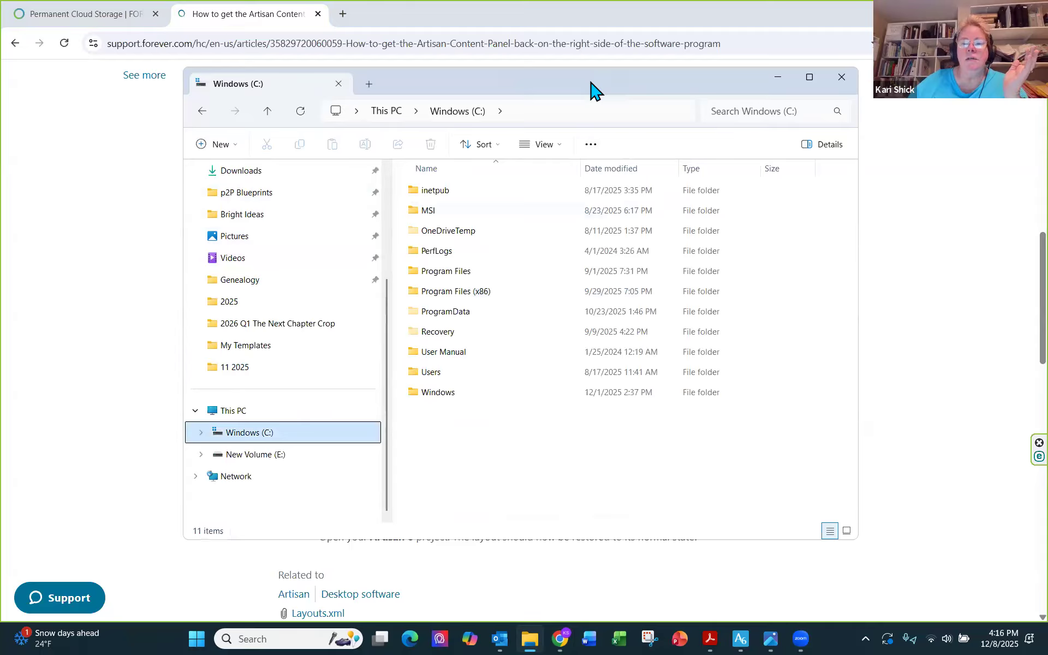
{"action": "left_click_drag", "start_coordinate": [594, 90], "coordinate": [825, 94]}
{"action": "left_click", "coordinate": [737, 377]}
{"action": "double_click", "coordinate": [681, 380]}
Step: Browse from the personal user folder to AppData\Roaming\Forever\Artisan 6 and locate the Layouts.xml file
{"action": "left_click", "coordinate": [704, 240]}
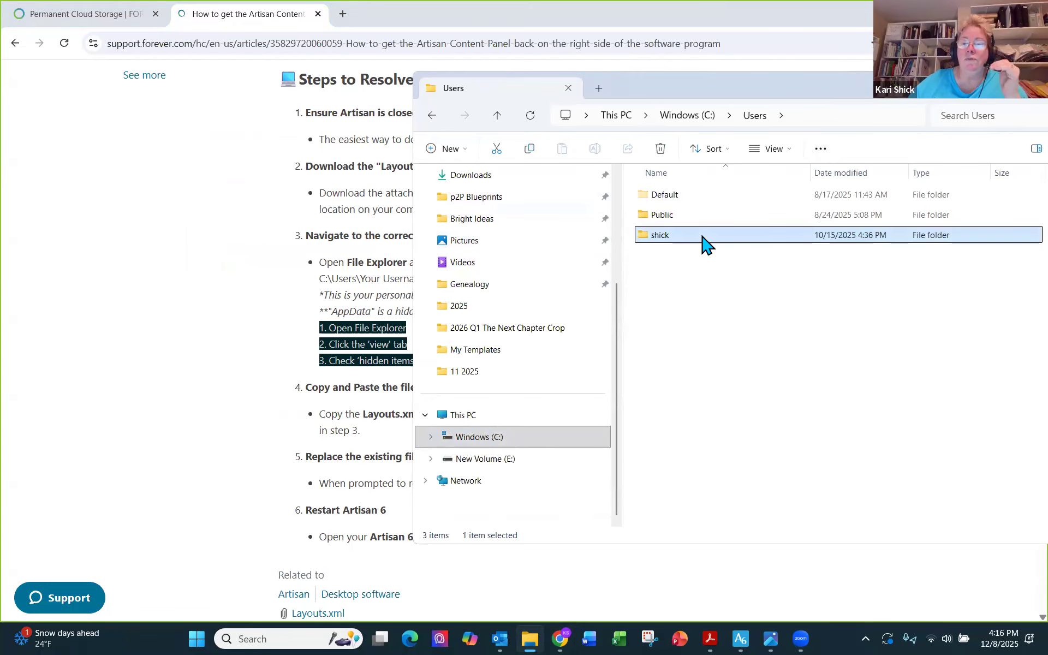
{"action": "double_click", "coordinate": [702, 237]}
{"action": "double_click", "coordinate": [696, 253]}
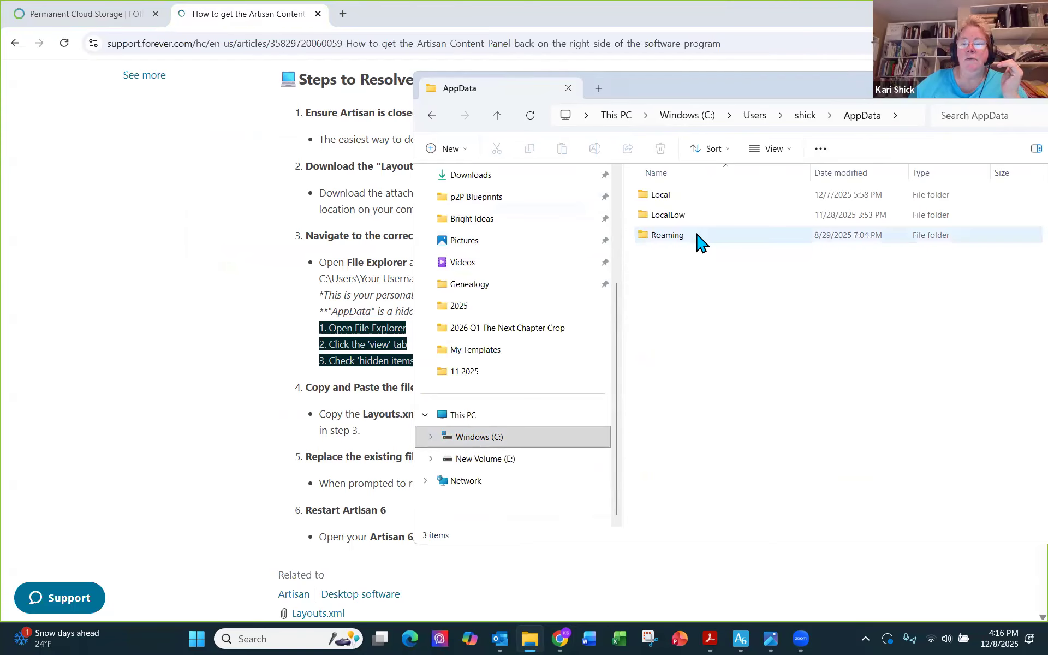
{"action": "double_click", "coordinate": [698, 240]}
{"action": "double_click", "coordinate": [692, 275]}
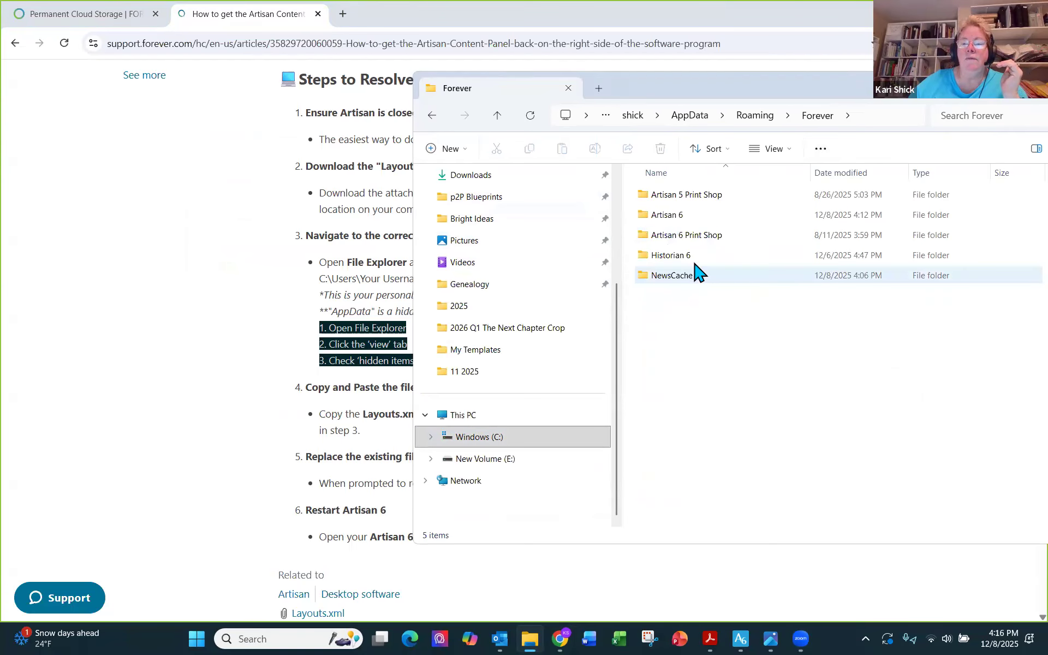
{"action": "double_click", "coordinate": [693, 219]}
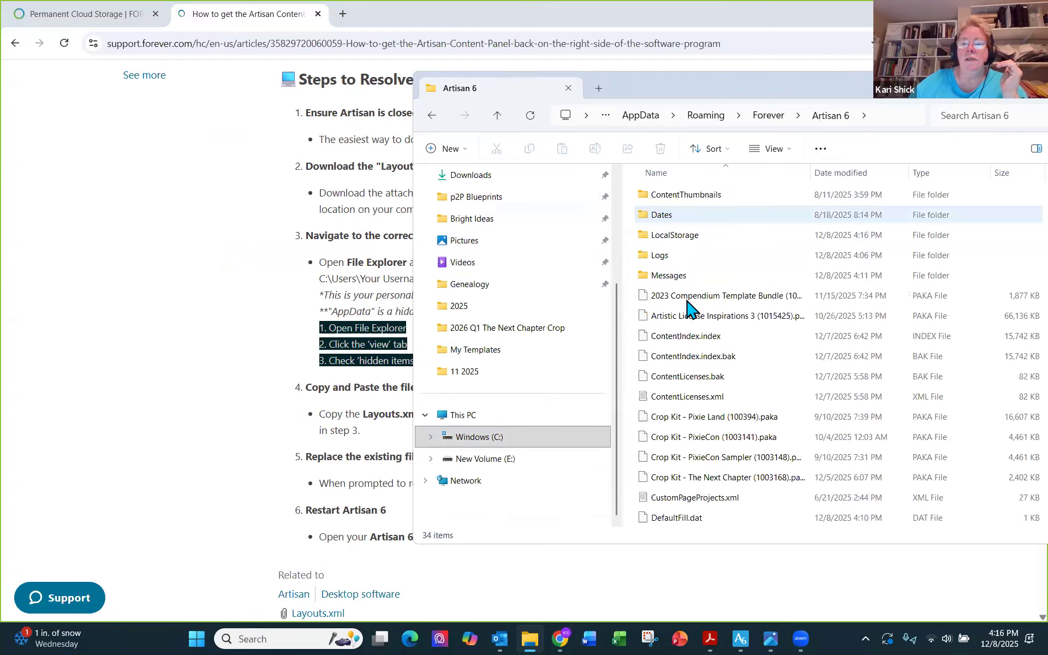
{"action": "scroll", "coordinate": [687, 306], "scroll_direction": "down", "scroll_amount": 6}
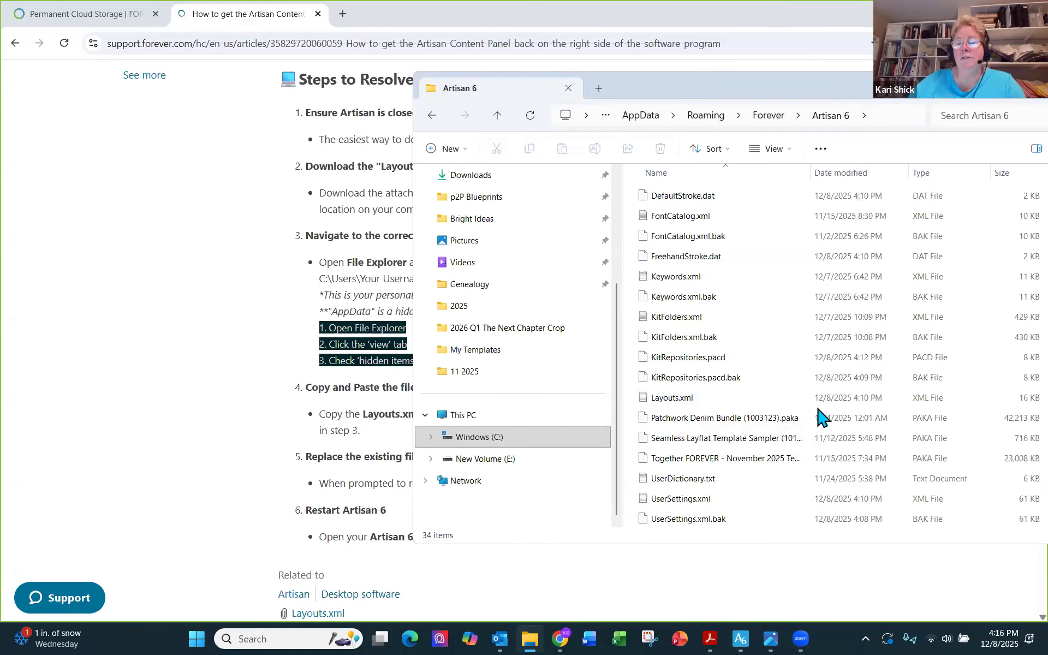
Step: Put away the File Explorer, browser and photo viewer windows to return to the Winter Bliss project recipe PDF
{"action": "left_click_drag", "start_coordinate": [869, 89], "coordinate": [743, 80]}
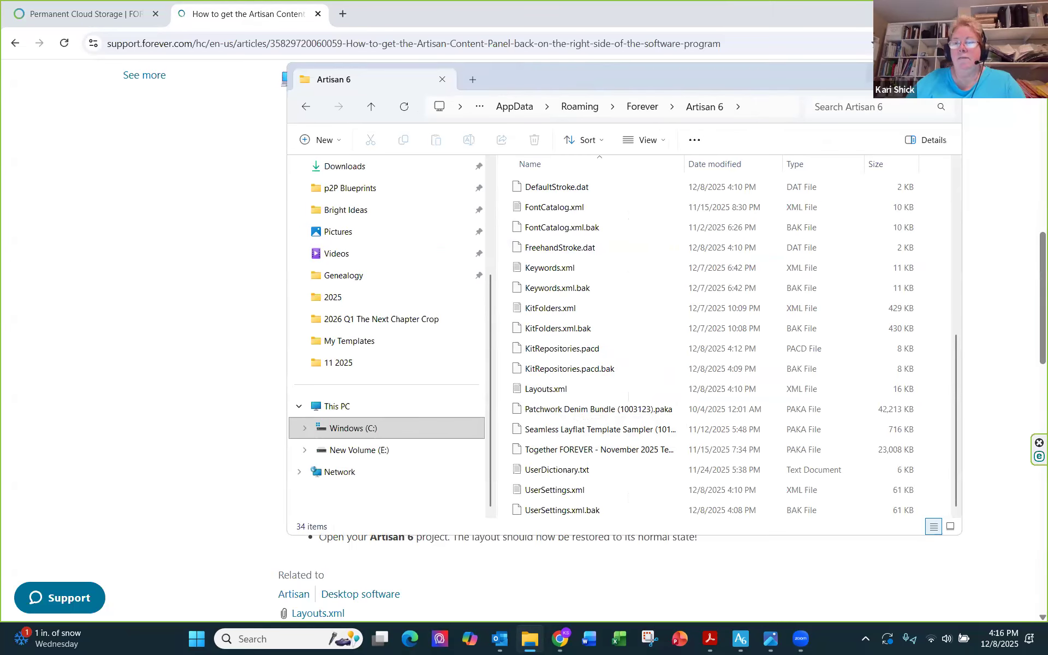
{"action": "left_click", "coordinate": [883, 79]}
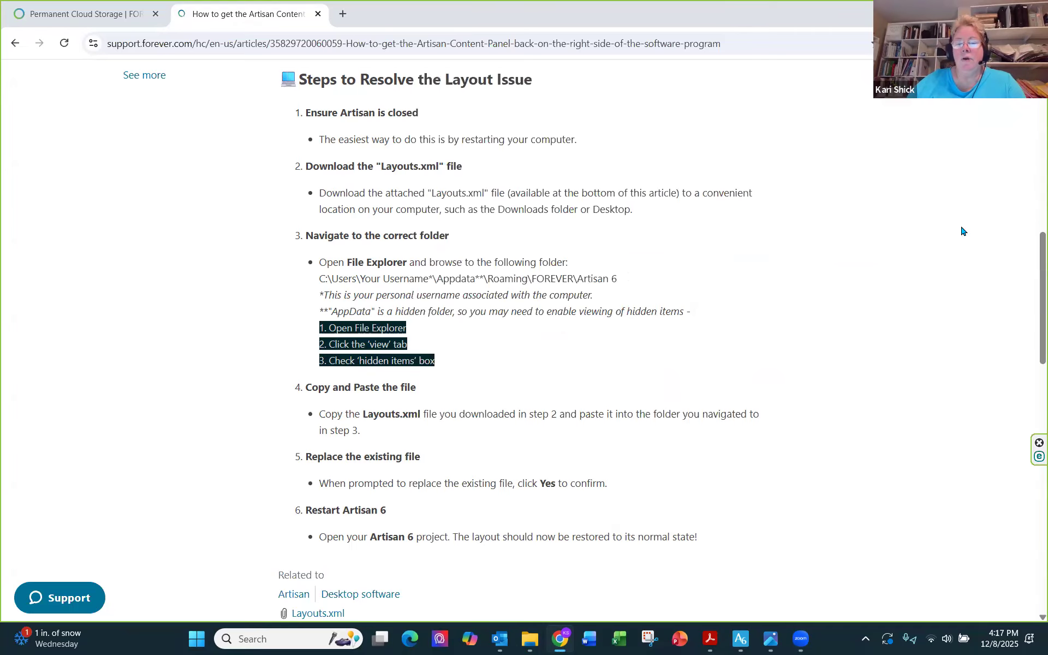
{"action": "left_click", "coordinate": [969, 13]}
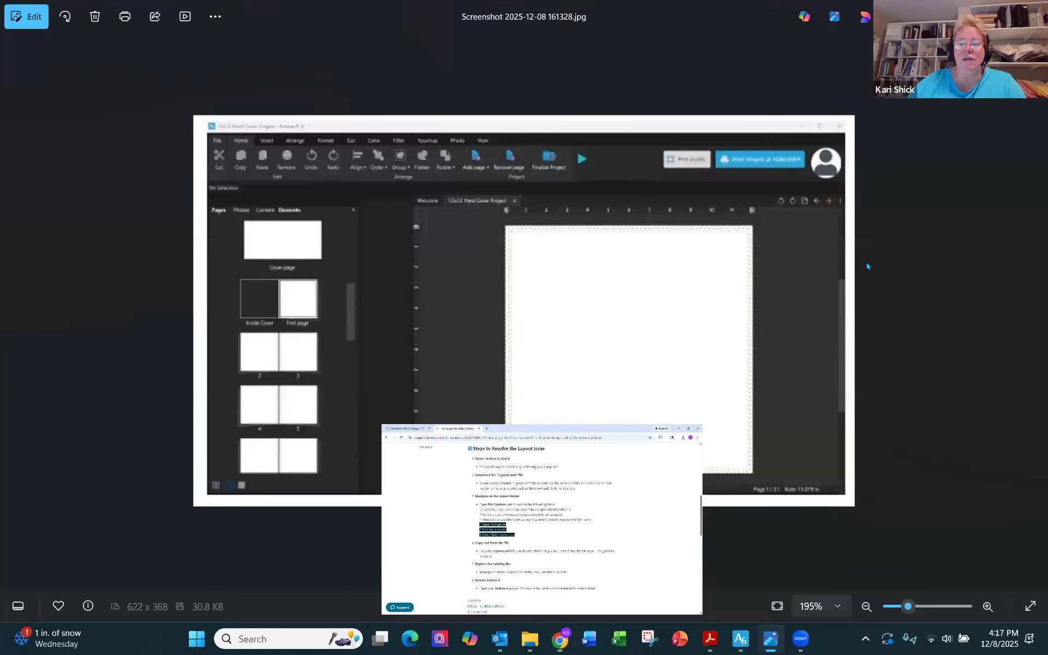
{"action": "left_click", "coordinate": [970, 14]}
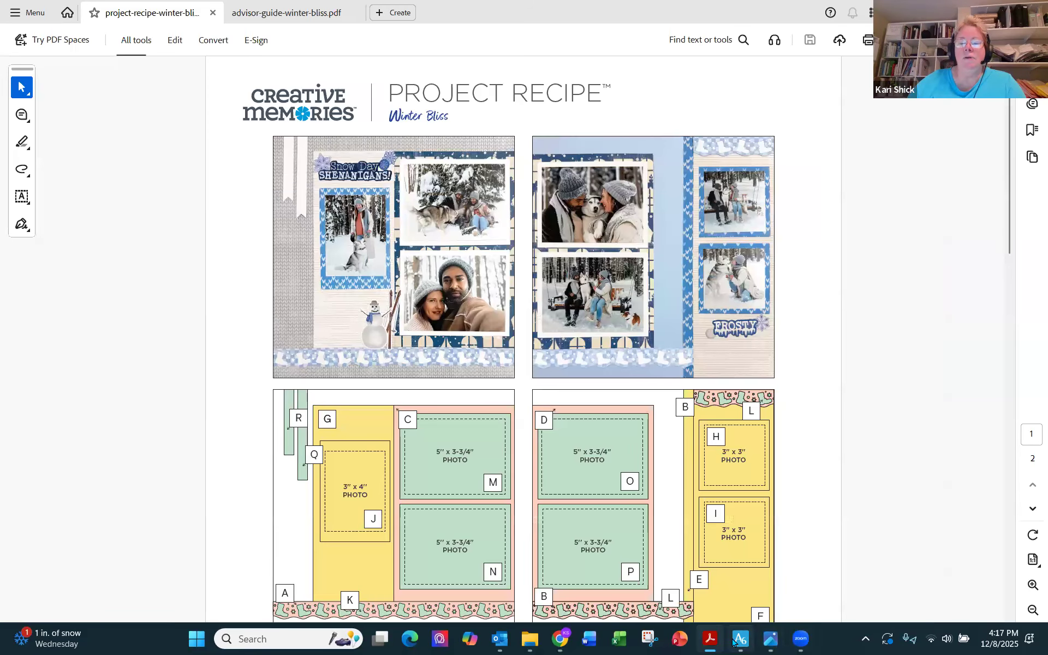
Step: Switch to Artisan to show the 12x12 book project, and return to the Winter Bliss project recipe in Acrobat
{"action": "left_click", "coordinate": [732, 642]}
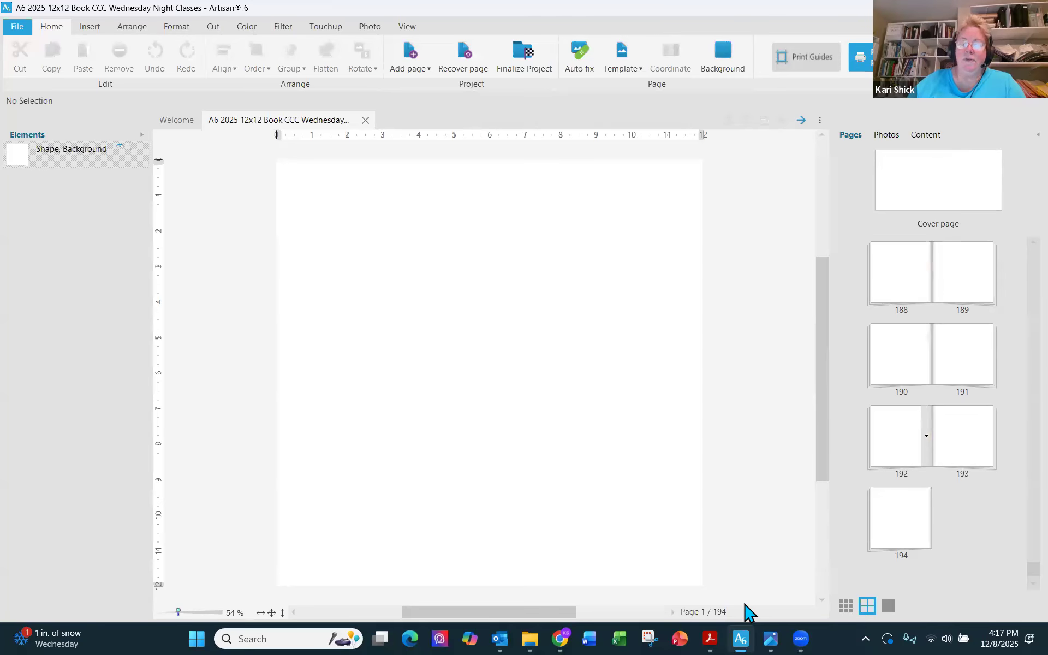
{"action": "mouse_move", "coordinate": [709, 633]}
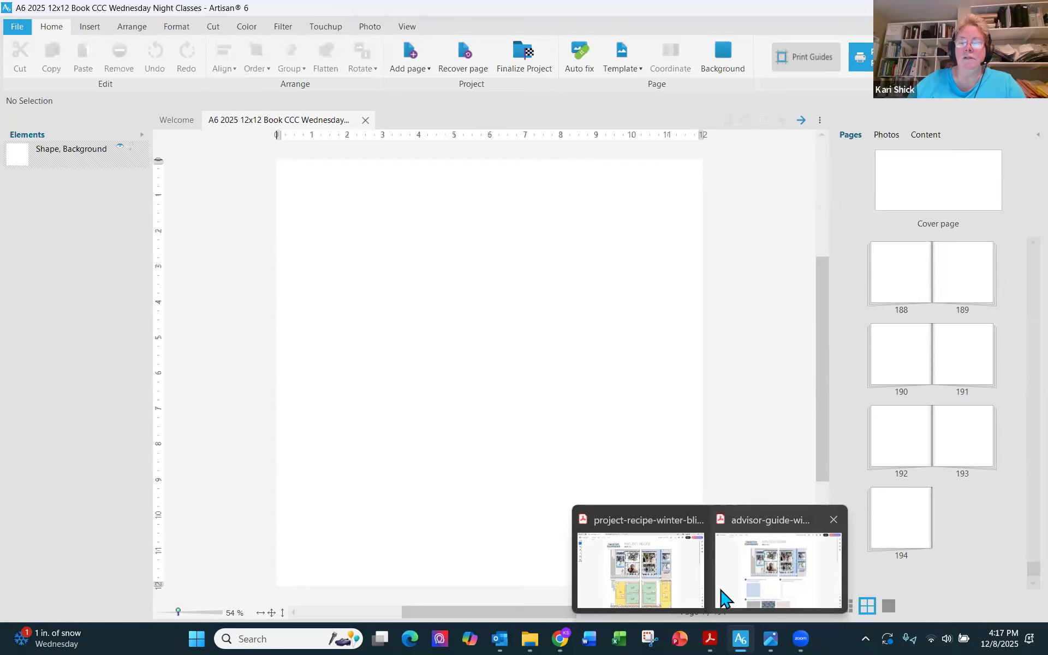
{"action": "left_click", "coordinate": [720, 593]}
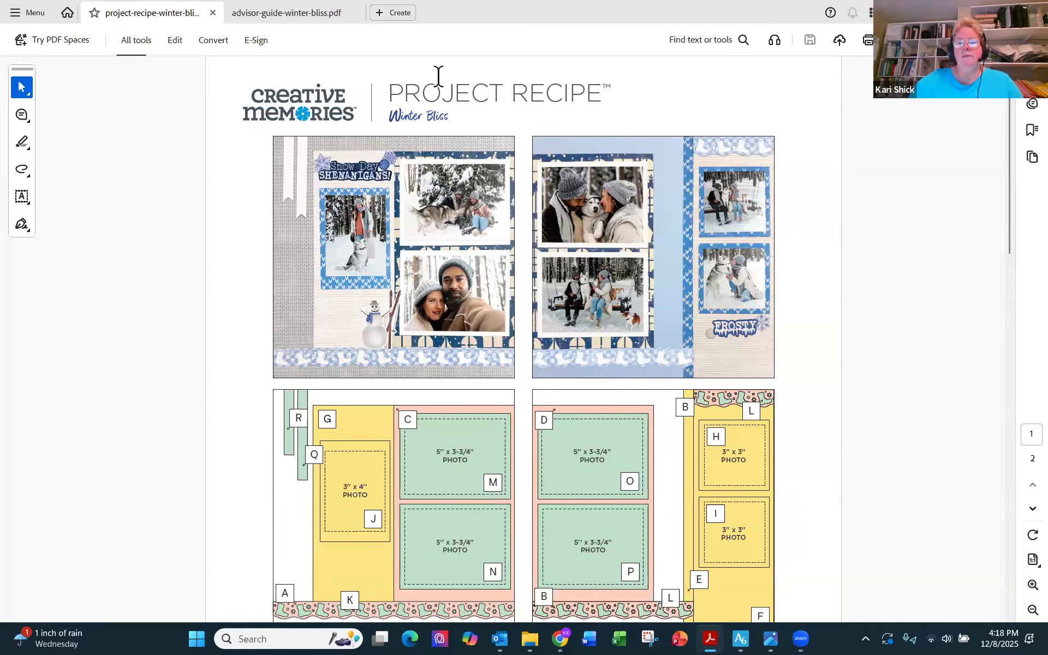
Step: Review the Winter Bliss recipe's layout sketch, instructions, cutting guide, ingredients and photo sizes
{"action": "scroll", "coordinate": [438, 76], "scroll_direction": "down", "scroll_amount": 4}
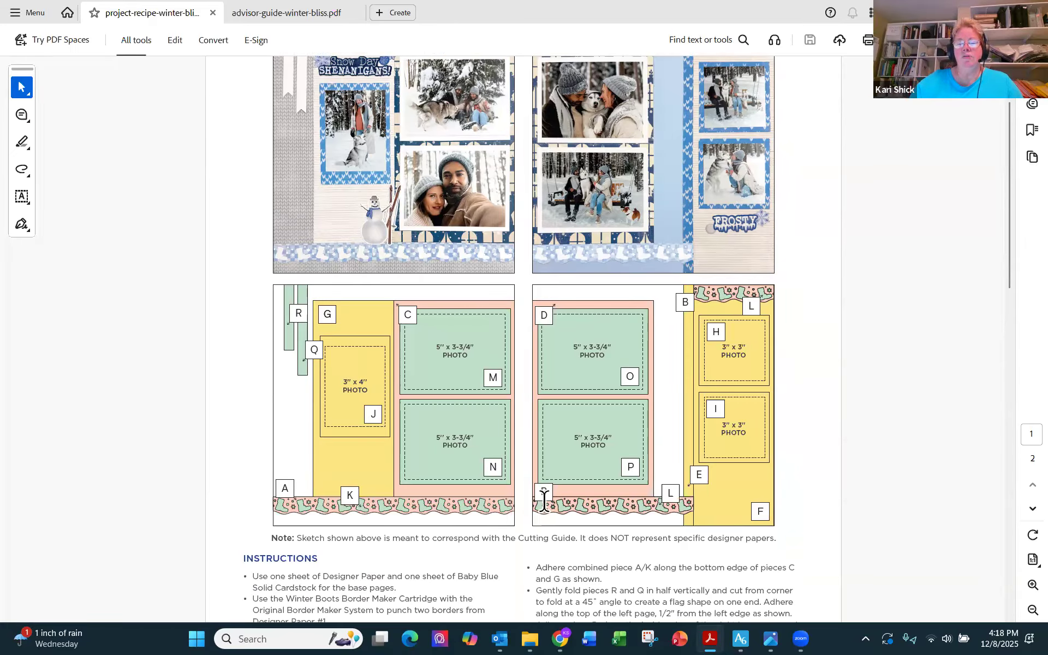
{"action": "scroll", "coordinate": [543, 499], "scroll_direction": "down", "scroll_amount": 17}
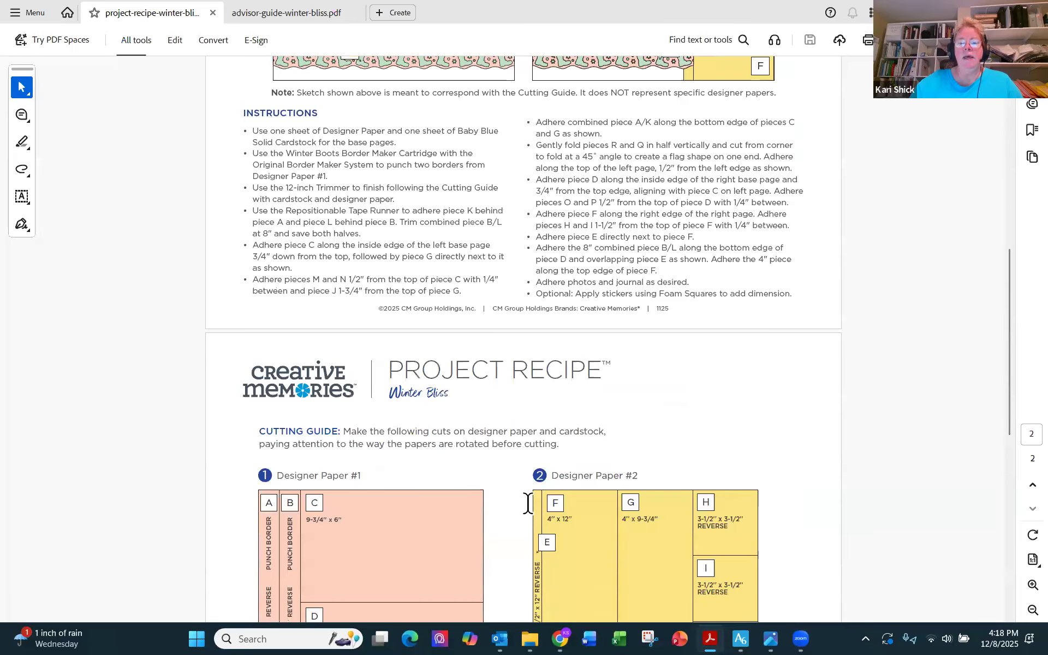
{"action": "scroll", "coordinate": [527, 502], "scroll_direction": "down", "scroll_amount": 13}
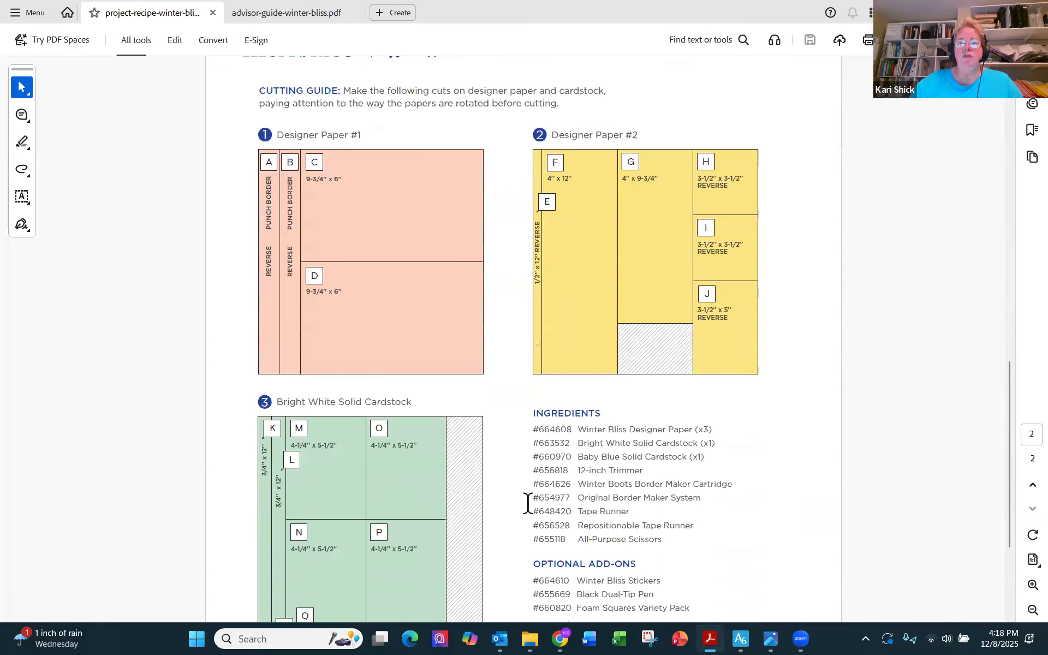
{"action": "scroll", "coordinate": [527, 502], "scroll_direction": "down", "scroll_amount": 1}
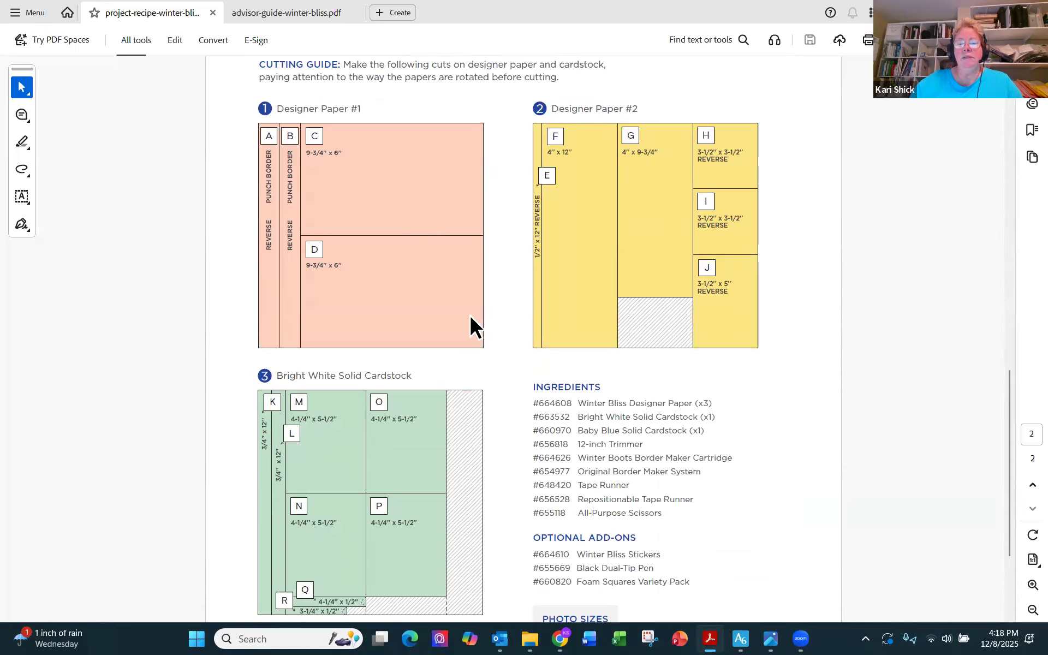
{"action": "scroll", "coordinate": [470, 316], "scroll_direction": "down", "scroll_amount": 5}
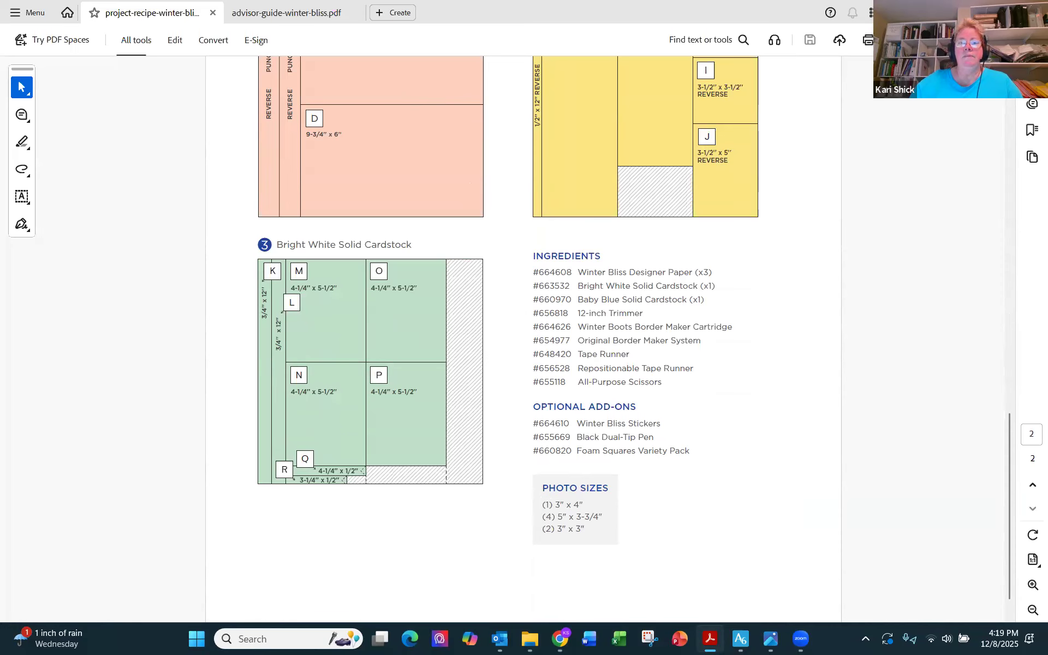
Step: Review the papers and suggested pairings in the Winter Bliss advisor guide, and return to the project recipe
{"action": "left_click", "coordinate": [311, 15]}
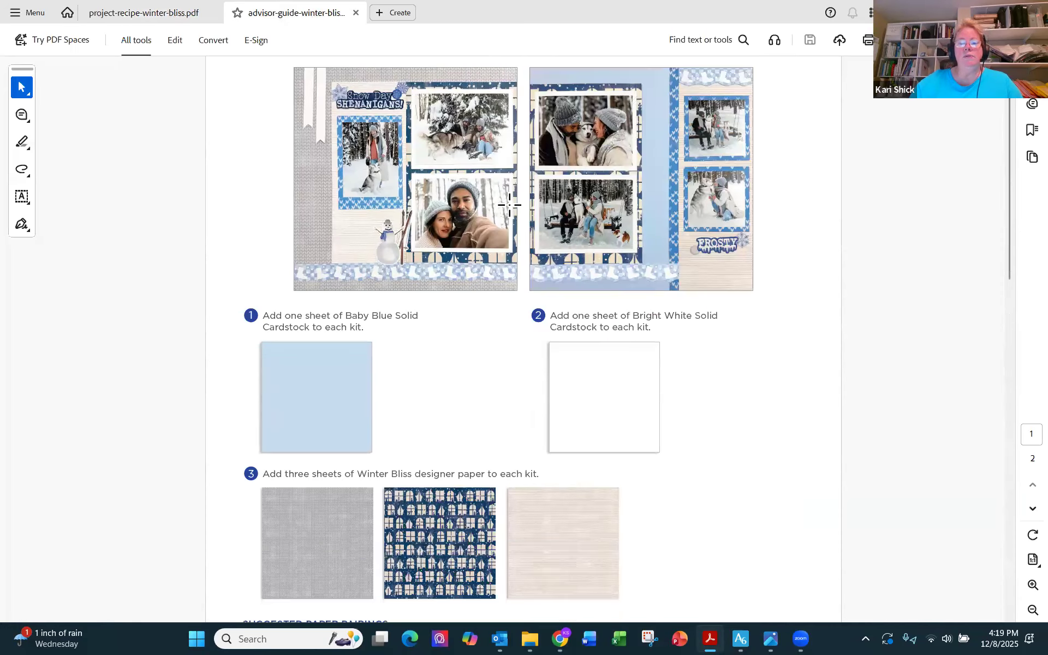
{"action": "scroll", "coordinate": [509, 206], "scroll_direction": "down", "scroll_amount": 2}
{"action": "scroll", "coordinate": [509, 208], "scroll_direction": "down", "scroll_amount": 3}
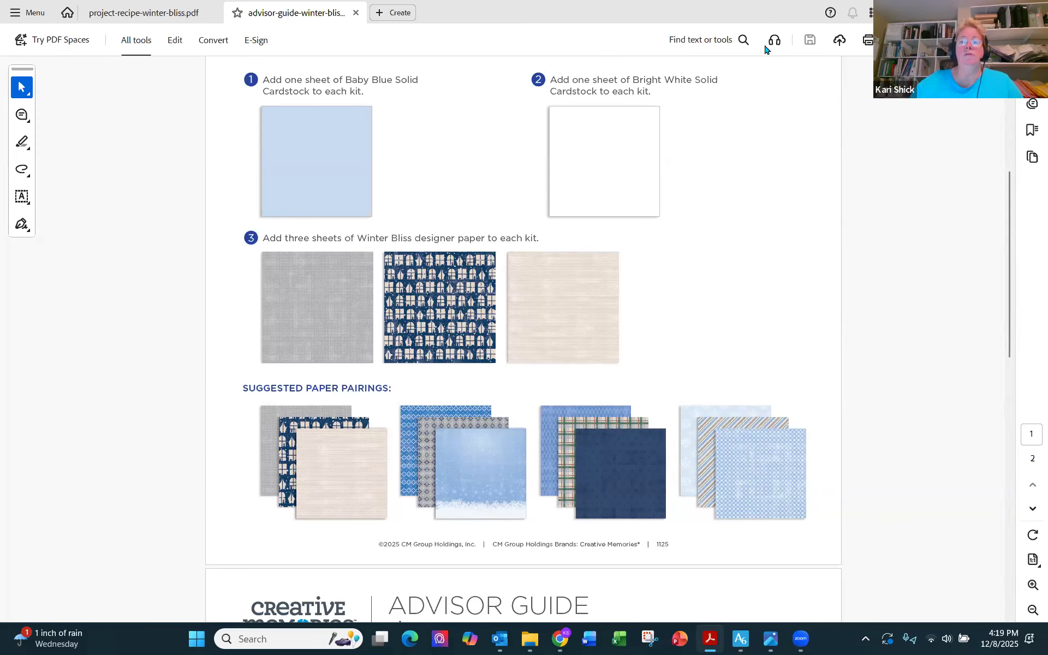
{"action": "left_click", "coordinate": [189, 14]}
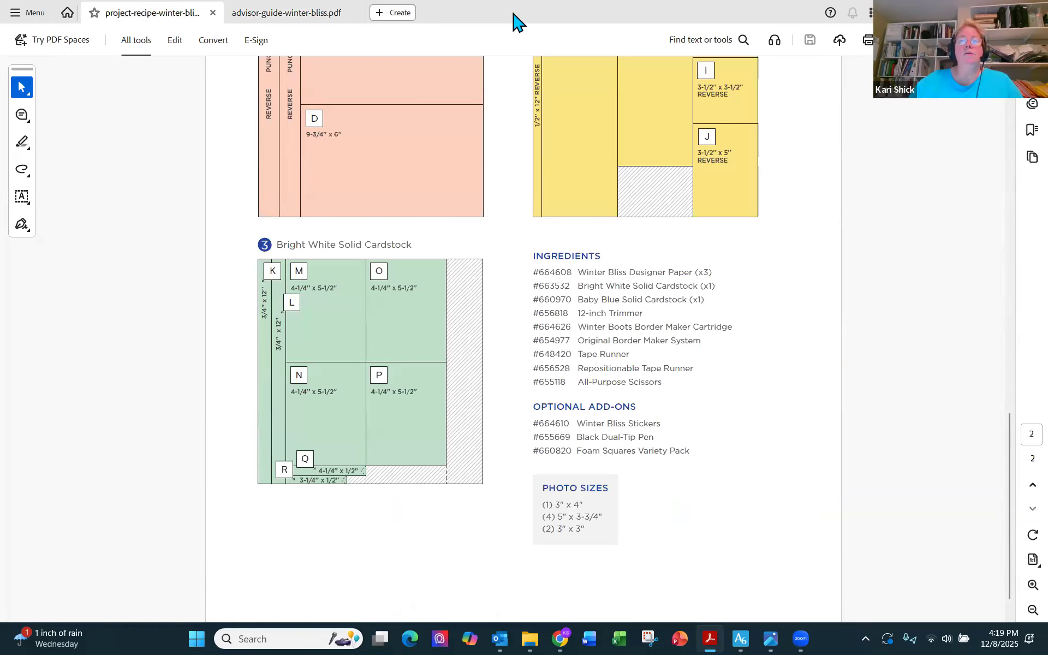
Step: Switch to Artisan and insert a 12 x 12 rectangle shape on page 188
{"action": "key", "text": "alt+Tab"}
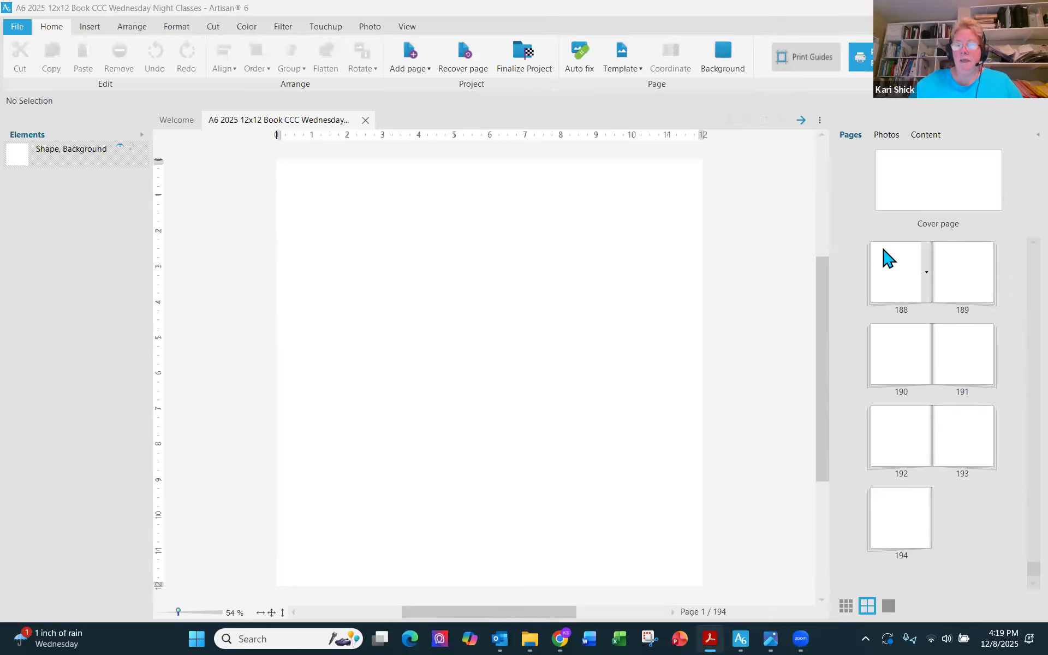
{"action": "left_click", "coordinate": [883, 270]}
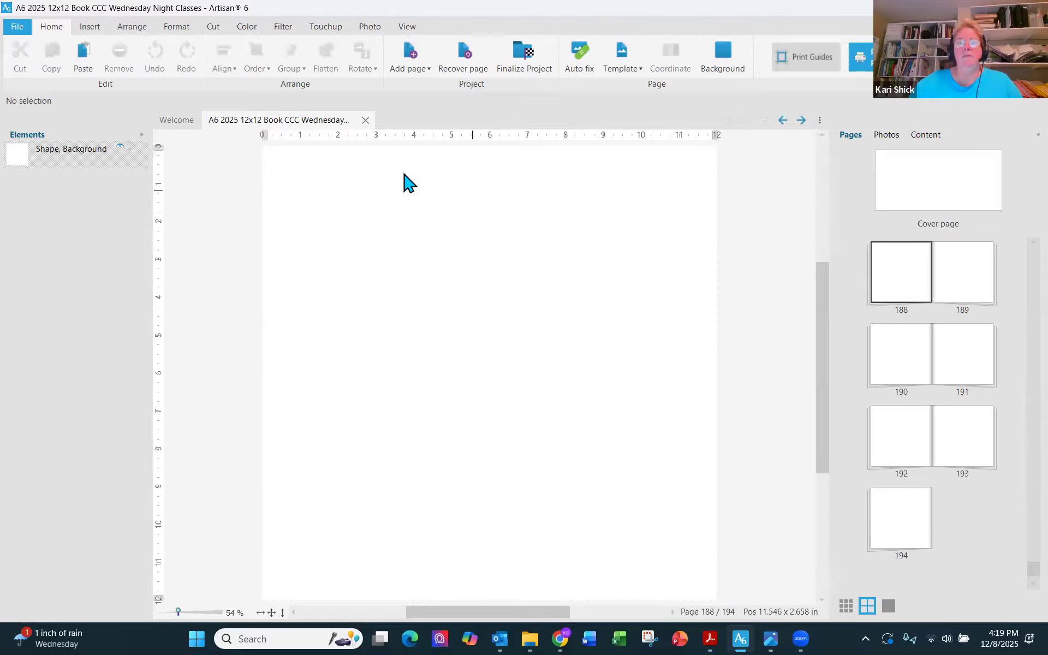
{"action": "left_click", "coordinate": [92, 29]}
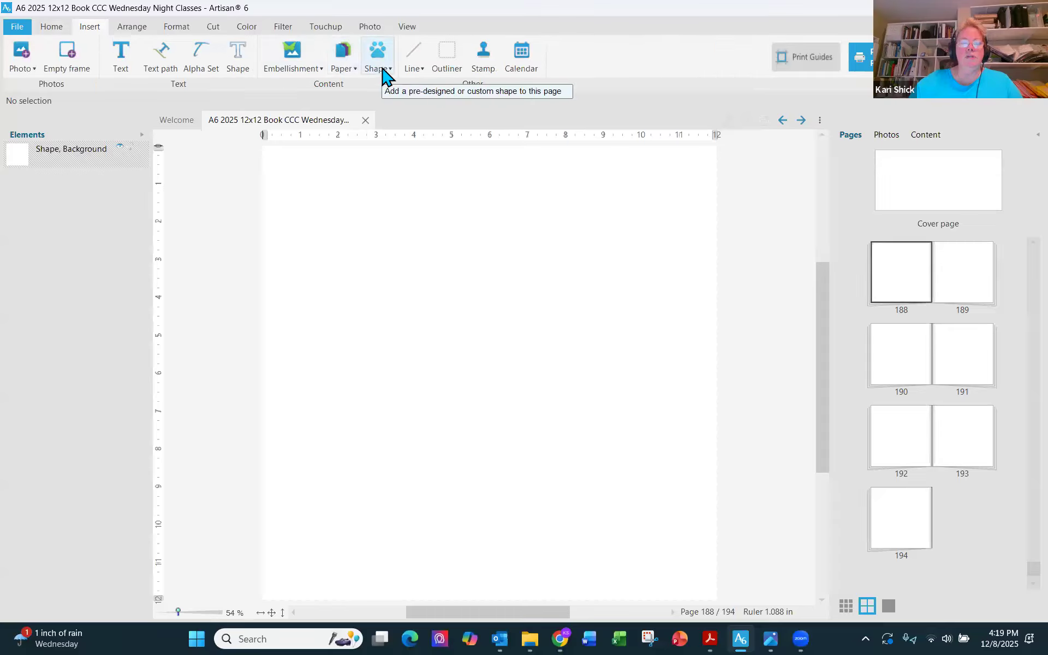
{"action": "left_click", "coordinate": [385, 77]}
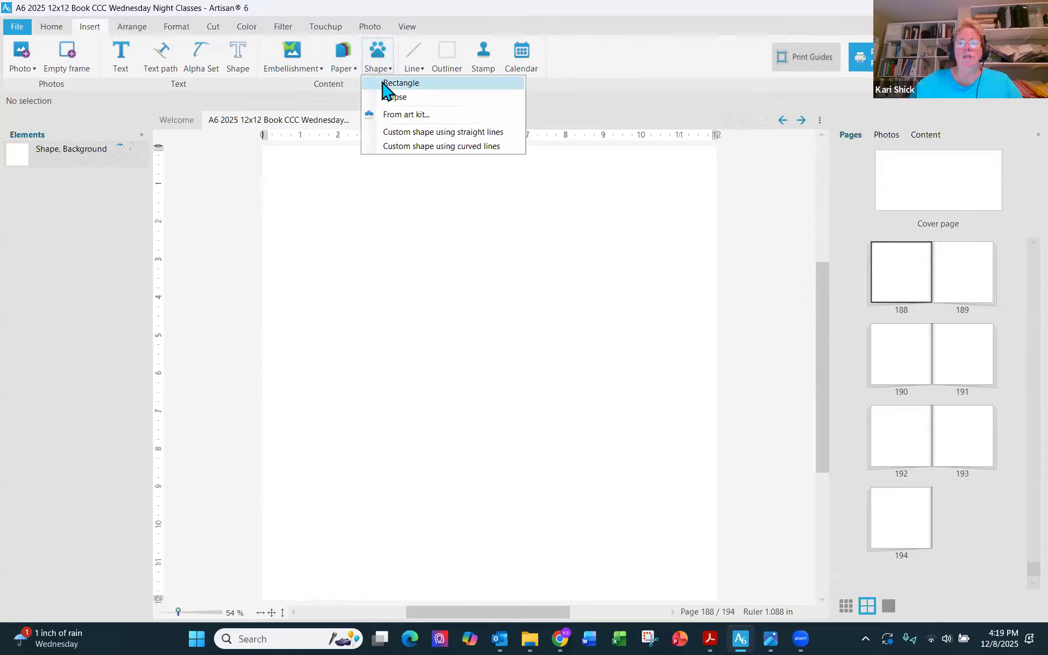
{"action": "left_click", "coordinate": [384, 83]}
{"action": "left_click_drag", "start_coordinate": [905, 240], "coordinate": [864, 234]}
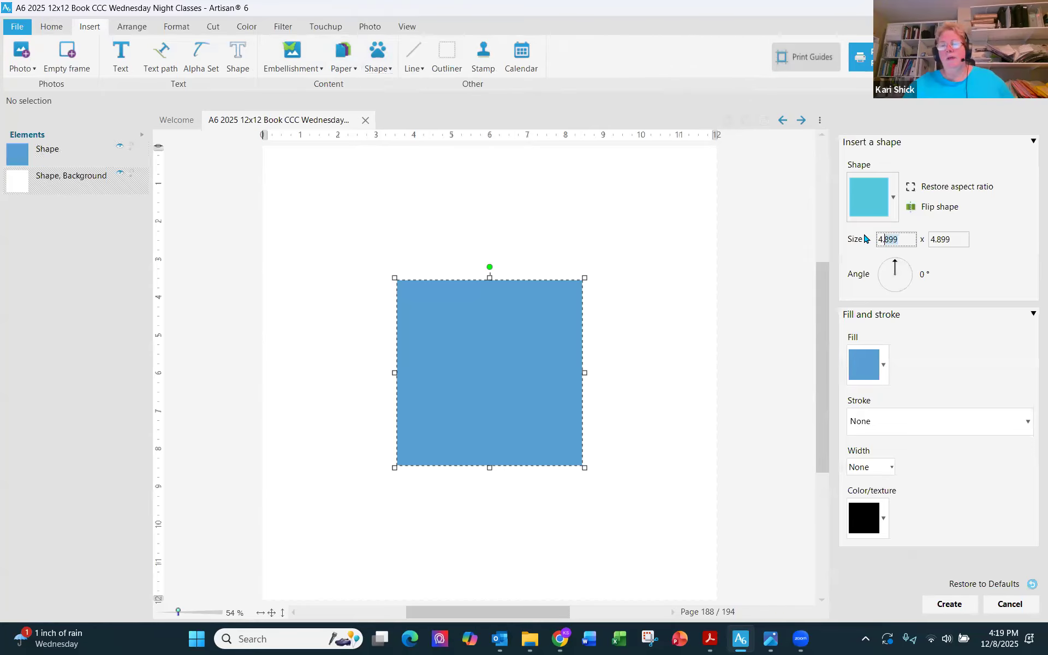
{"action": "key", "text": "BackSpace"}
{"action": "type", "text": "12"}
{"action": "key", "text": "Tab"}
{"action": "type", "text": "12"}
{"action": "key", "text": "Tab"}
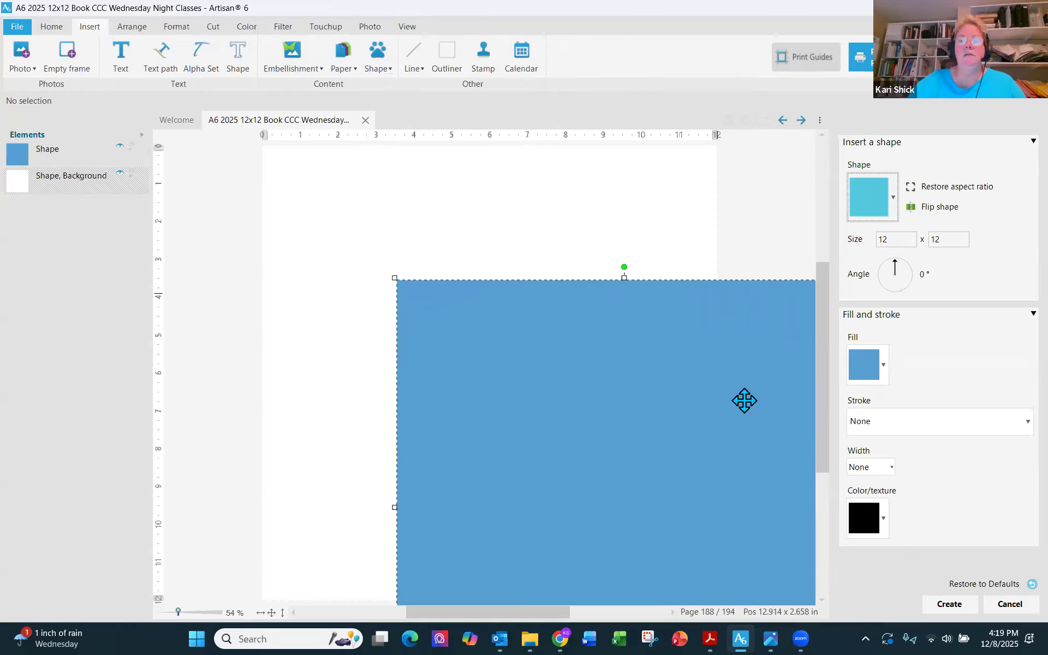
{"action": "left_click", "coordinate": [949, 604]}
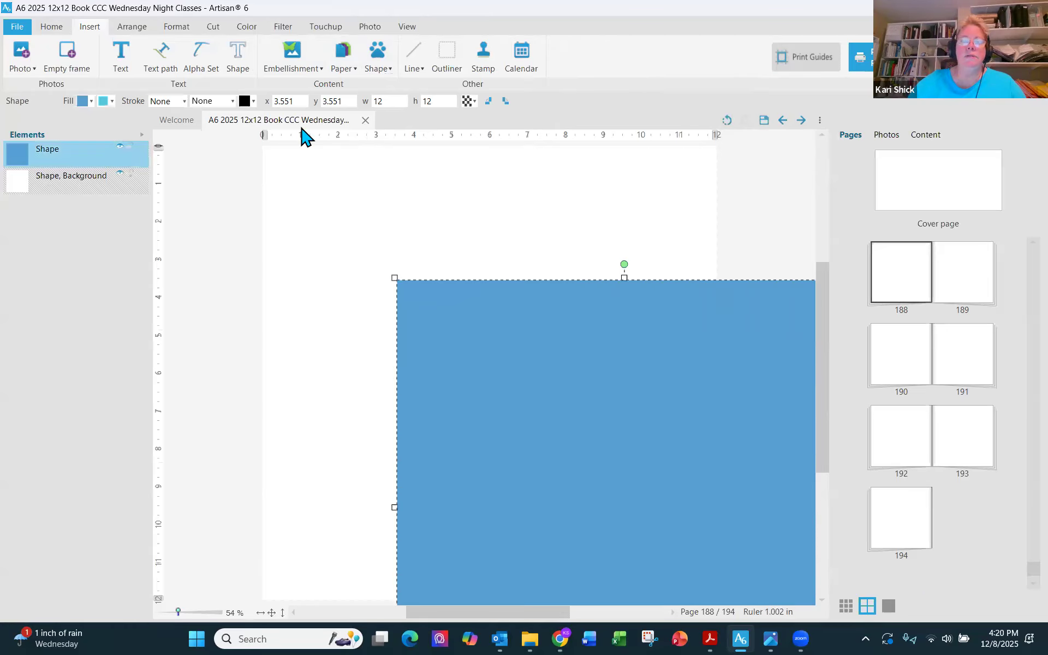
Step: Position the 12 x 12 square at x 0, y 0 so it covers the page
{"action": "left_click", "coordinate": [274, 104]}
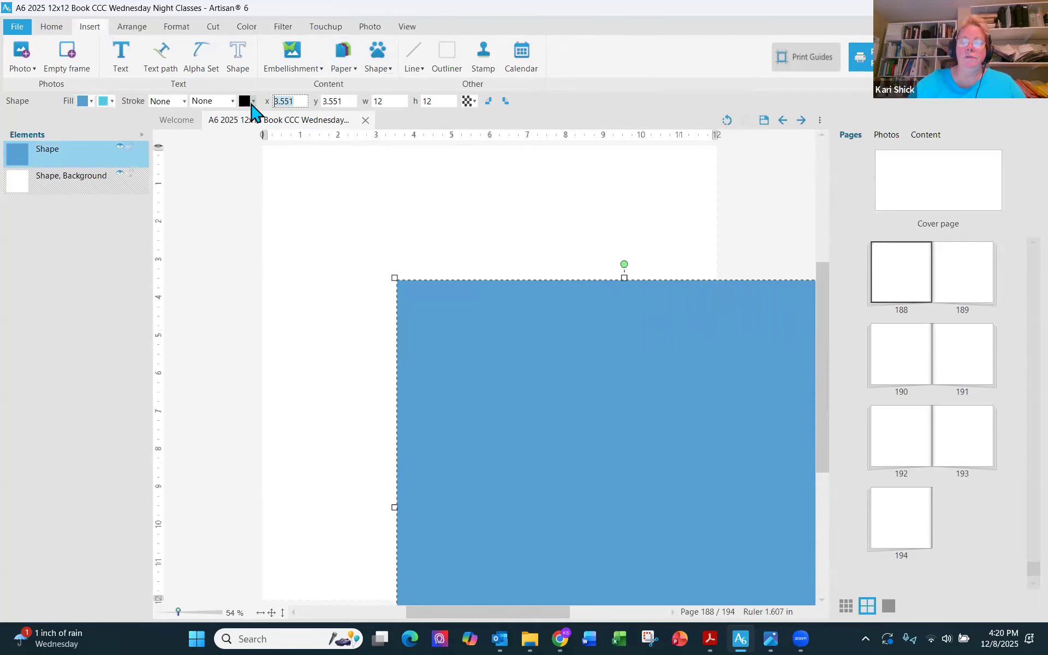
{"action": "type", "text": "0"}
{"action": "key", "text": "Tab"}
{"action": "type", "text": "0"}
{"action": "key", "text": "Tab"}
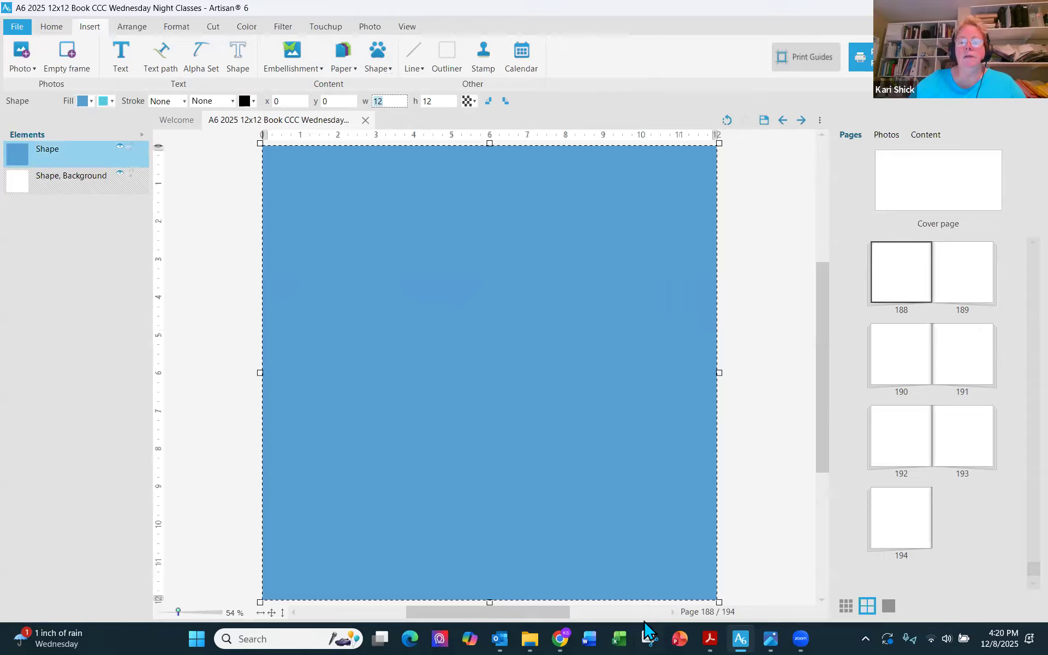
Step: Capture the two-page sample layout with Snipping Tool, paste it into page 188 and place it just beyond the page's right edge
{"action": "left_click", "coordinate": [648, 638]}
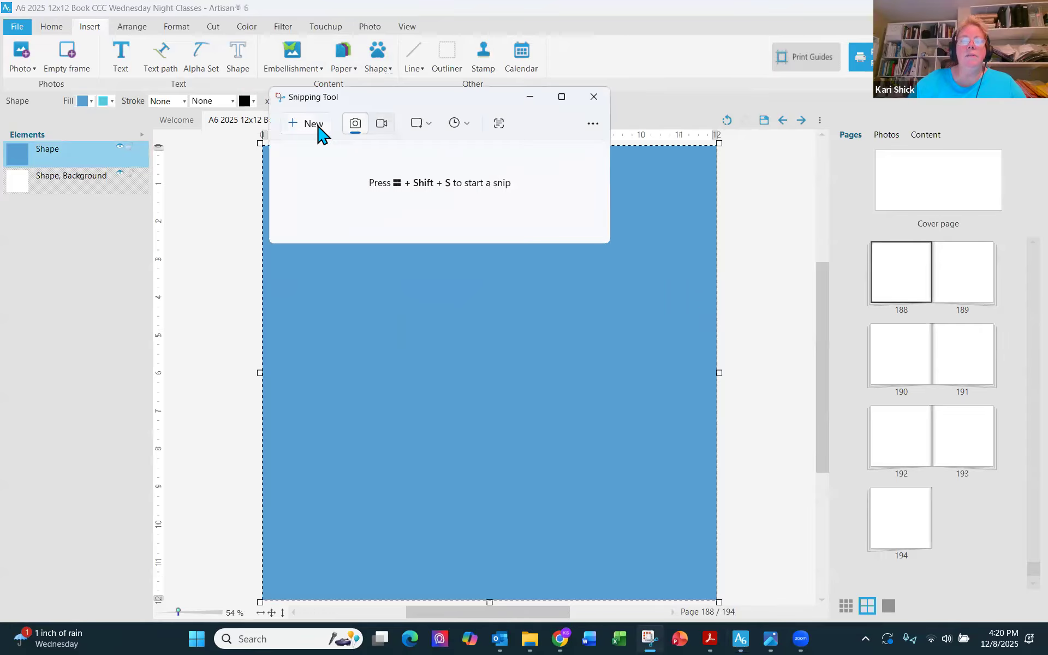
{"action": "left_click", "coordinate": [314, 123]}
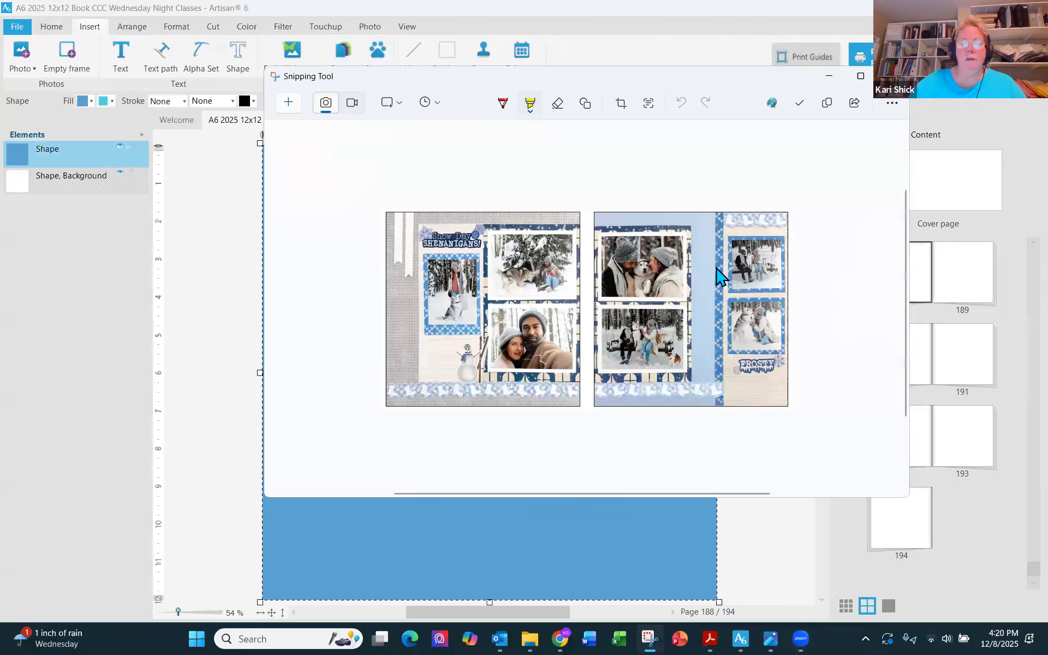
{"action": "left_click", "coordinate": [795, 523]}
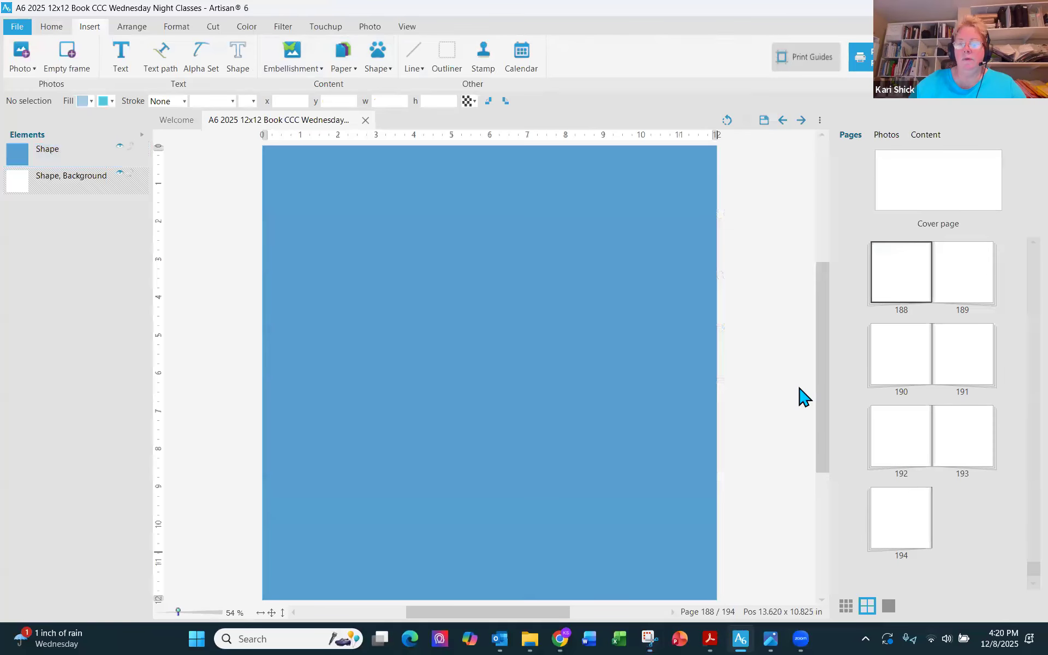
{"action": "key", "text": "ctrl+v"}
{"action": "left_click_drag", "start_coordinate": [546, 369], "coordinate": [903, 206]}
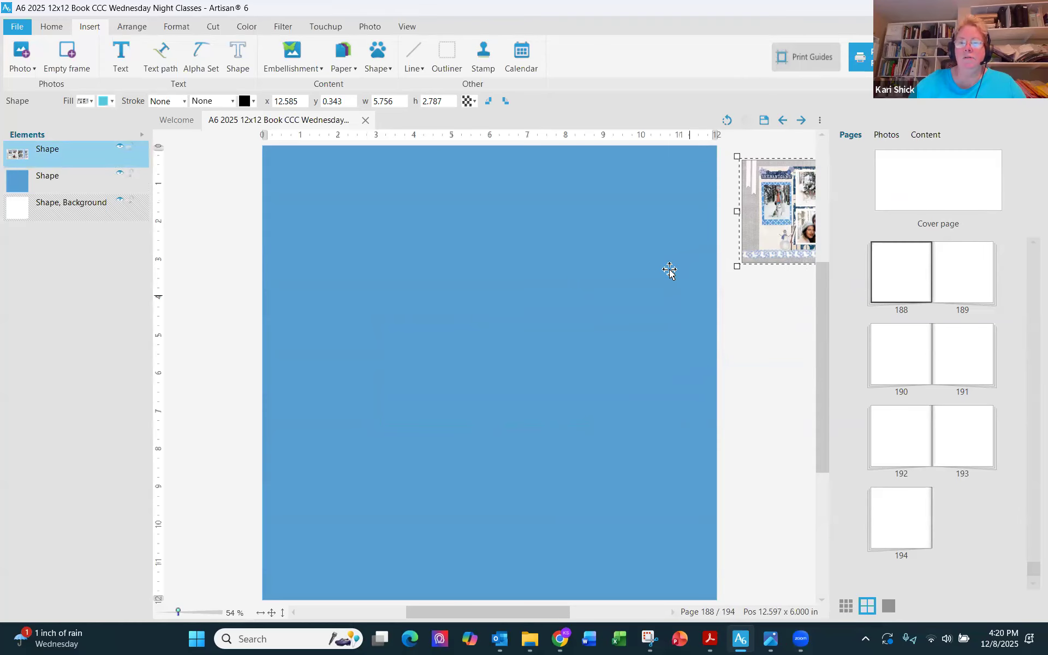
Step: Fill the 12 x 12 square with the gray sampled from the background paper in the pasted layout image
{"action": "left_click", "coordinate": [660, 272]}
{"action": "left_click", "coordinate": [91, 101]}
{"action": "left_click", "coordinate": [147, 127]}
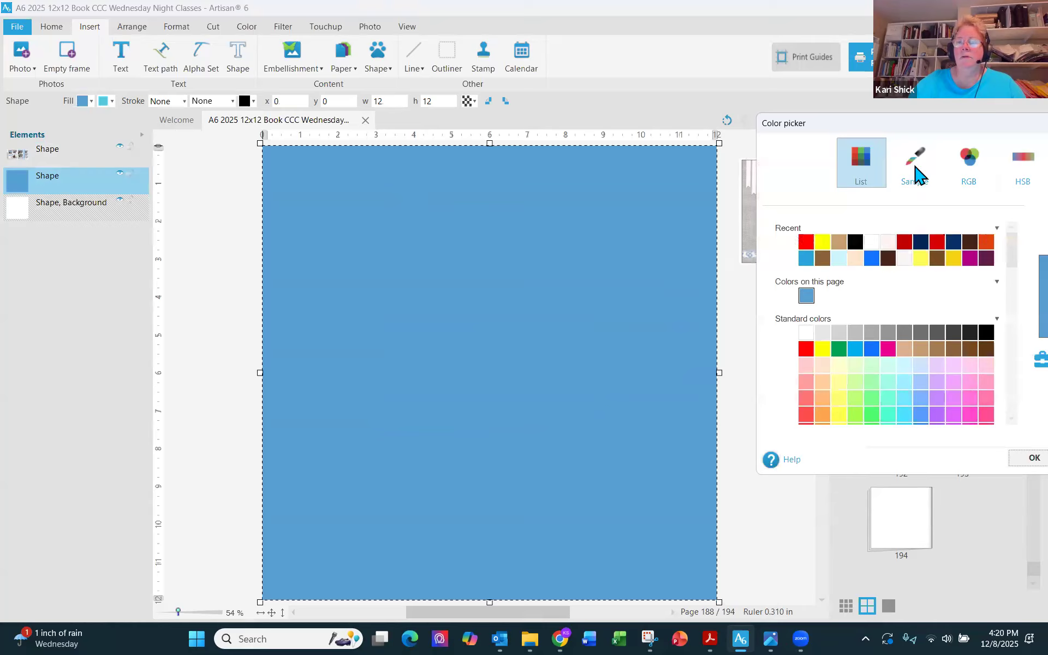
{"action": "left_click", "coordinate": [915, 162]}
{"action": "left_click", "coordinate": [746, 221]}
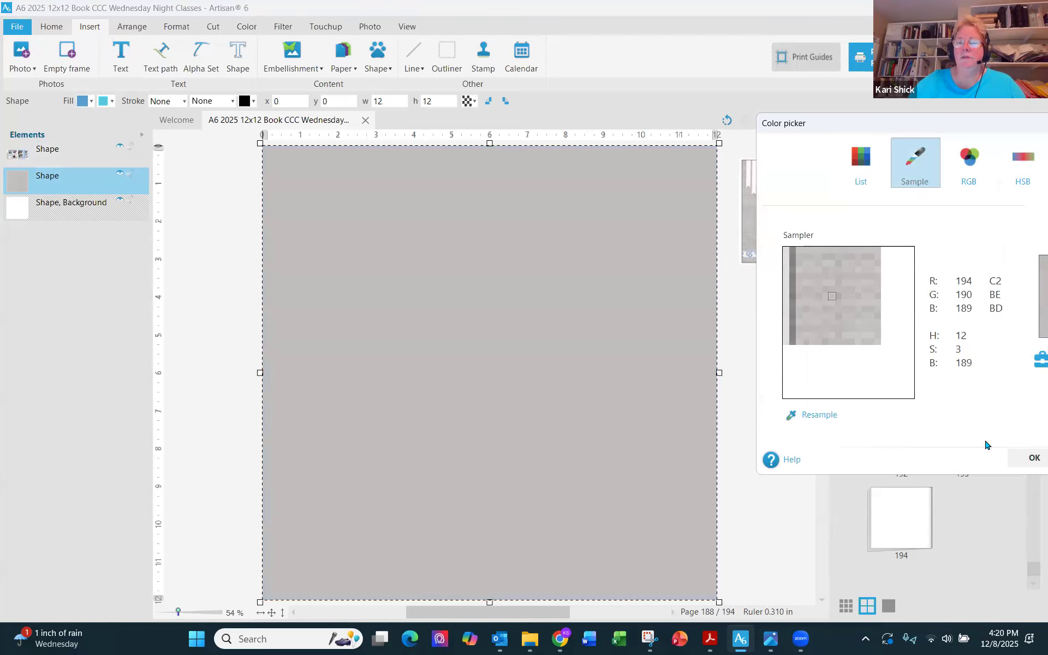
{"action": "left_click", "coordinate": [1033, 459]}
{"action": "left_click", "coordinate": [777, 396]}
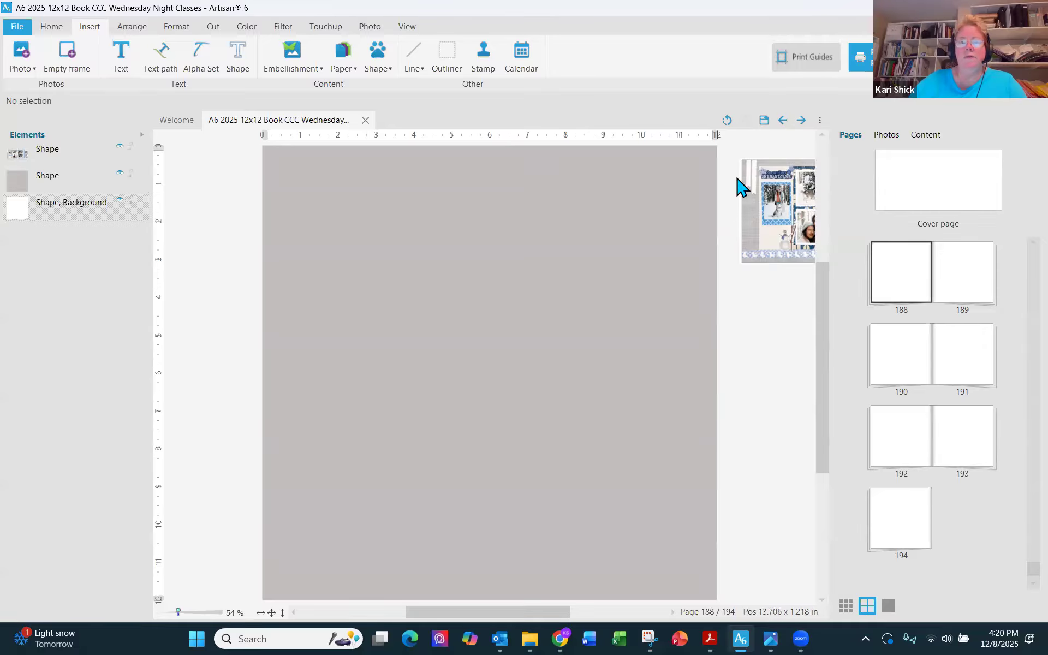
Step: Start inserting another rectangle shape sized 4 x 9.75
{"action": "left_click", "coordinate": [391, 74]}
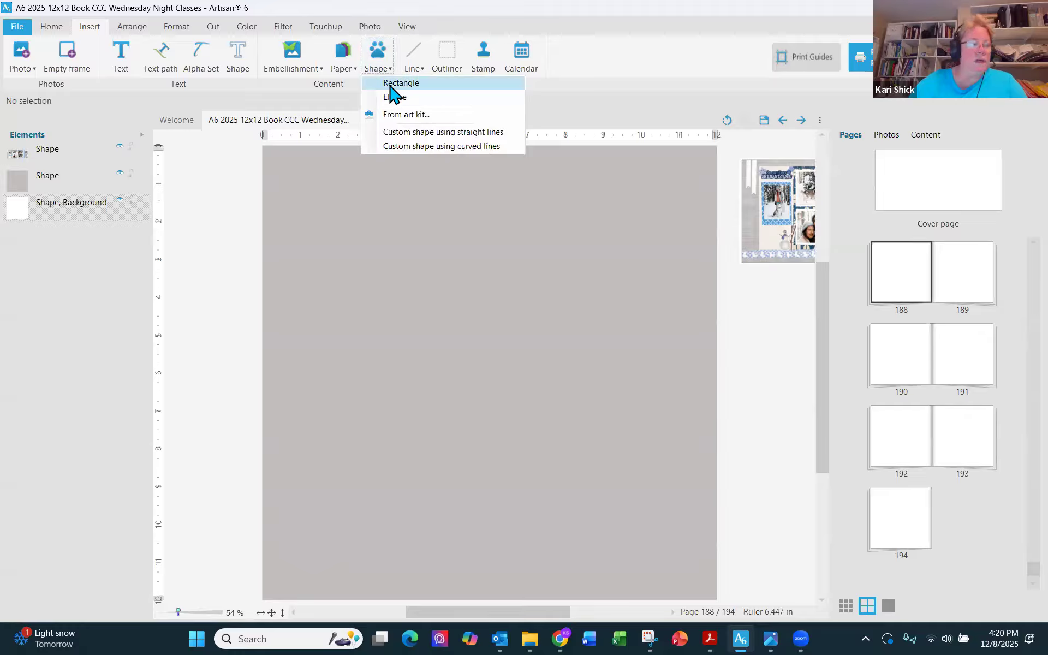
{"action": "left_click", "coordinate": [393, 94]}
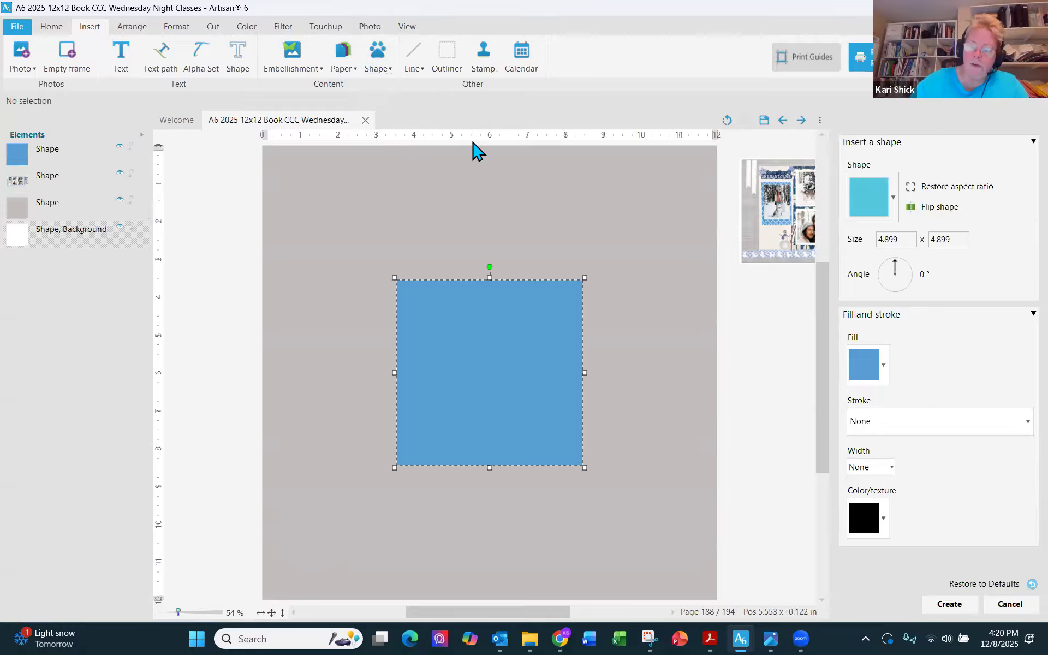
{"action": "left_click_drag", "start_coordinate": [899, 239], "coordinate": [842, 233]}
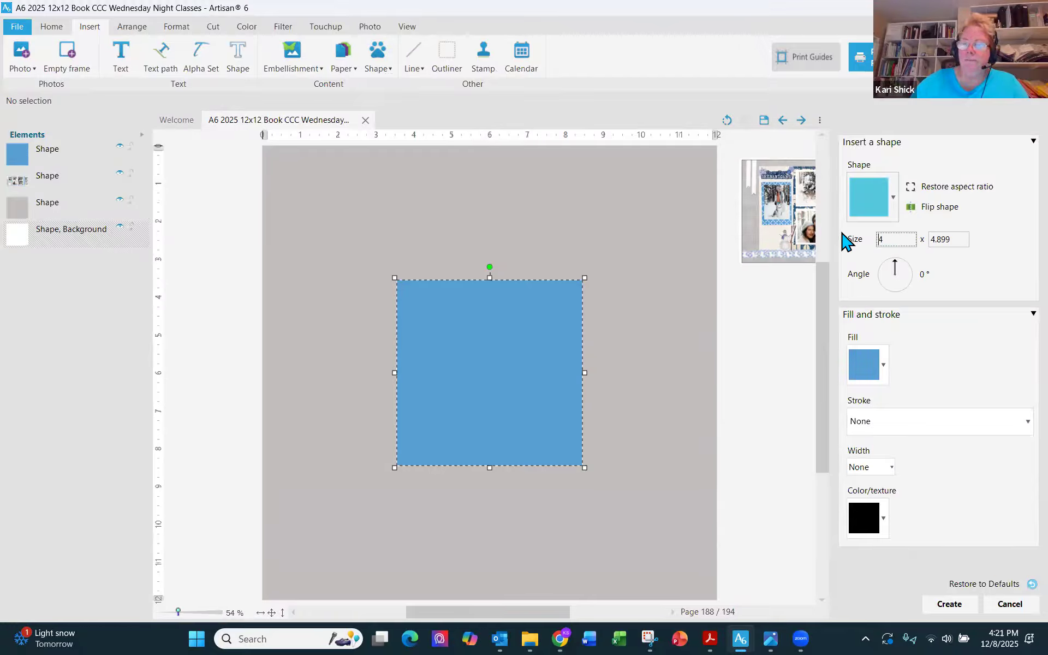
{"action": "key", "text": "Tab"}
{"action": "type", "text": "9"}
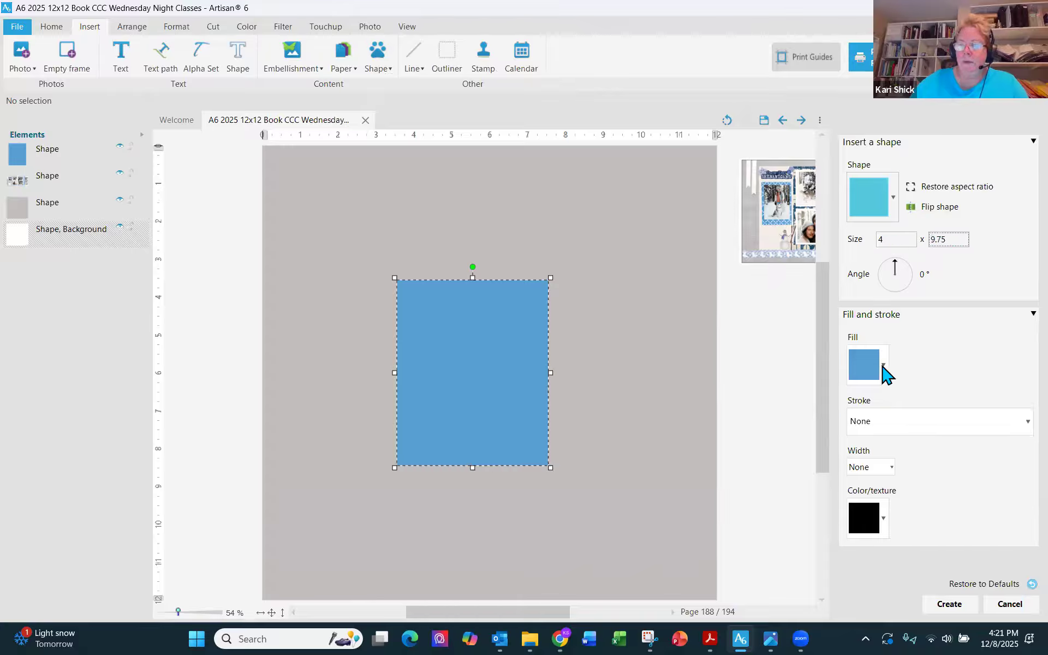
Step: Fill the 4 x 9.75 rectangle with cream sampled from the layout image, create it and place it left of the page's center
{"action": "left_click", "coordinate": [884, 373]}
{"action": "left_click", "coordinate": [879, 394]}
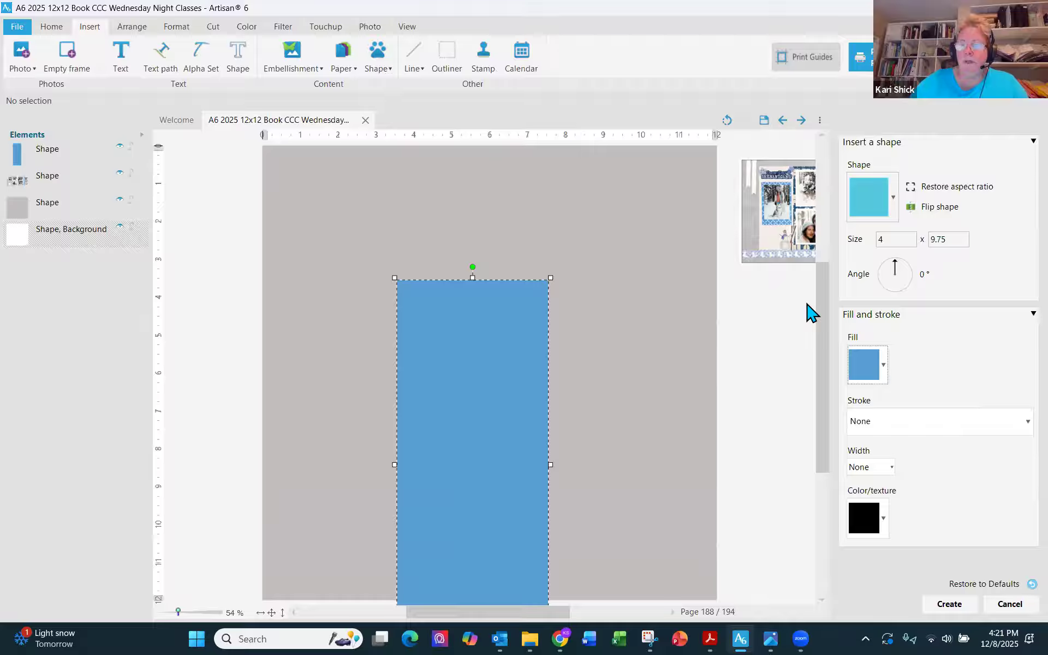
{"action": "left_click_drag", "start_coordinate": [835, 130], "coordinate": [826, 274]}
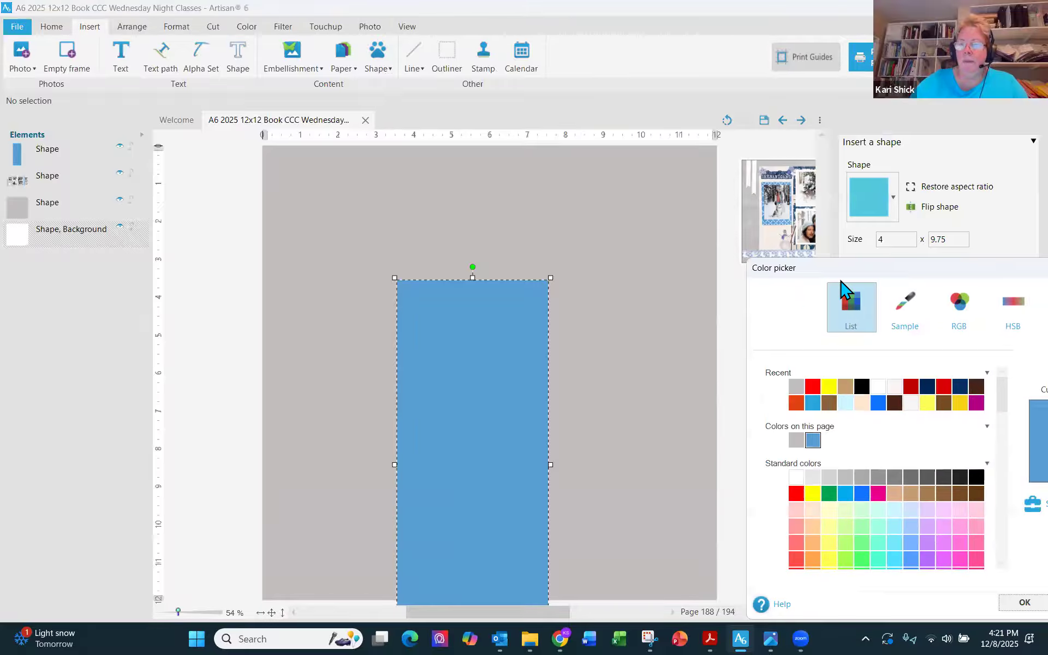
{"action": "left_click", "coordinate": [904, 306]}
{"action": "left_click", "coordinate": [764, 243]}
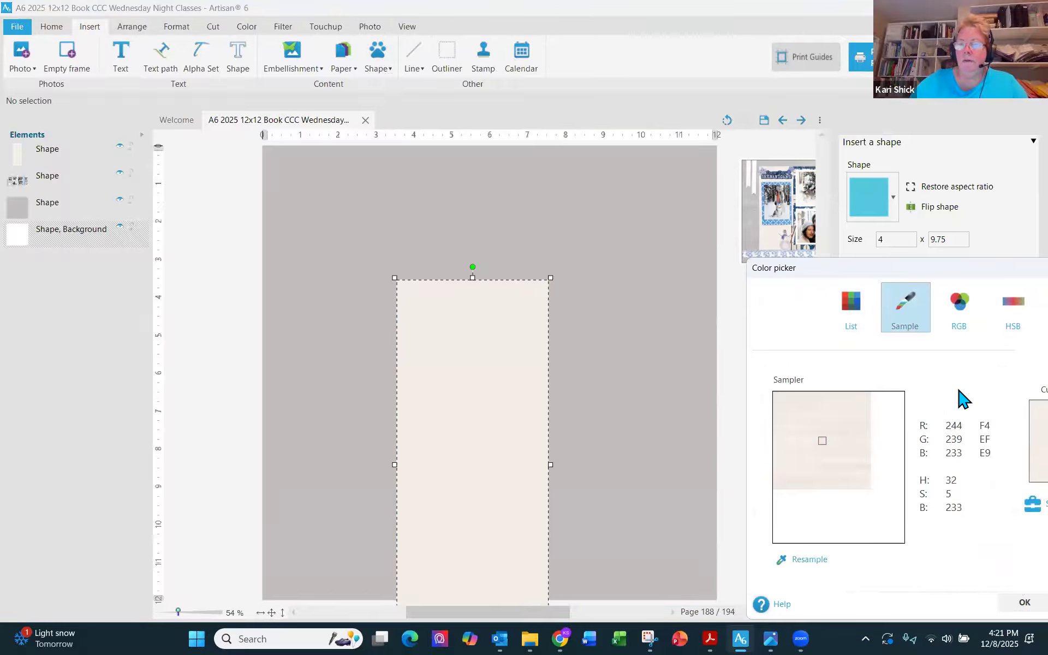
{"action": "left_click", "coordinate": [1021, 603]}
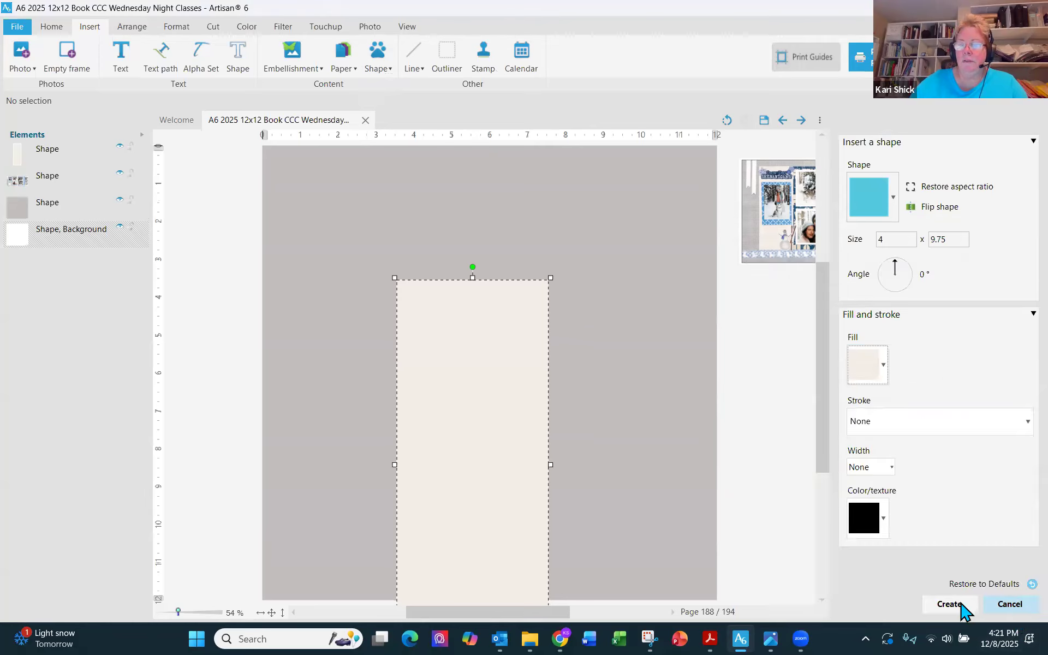
{"action": "left_click", "coordinate": [948, 604]}
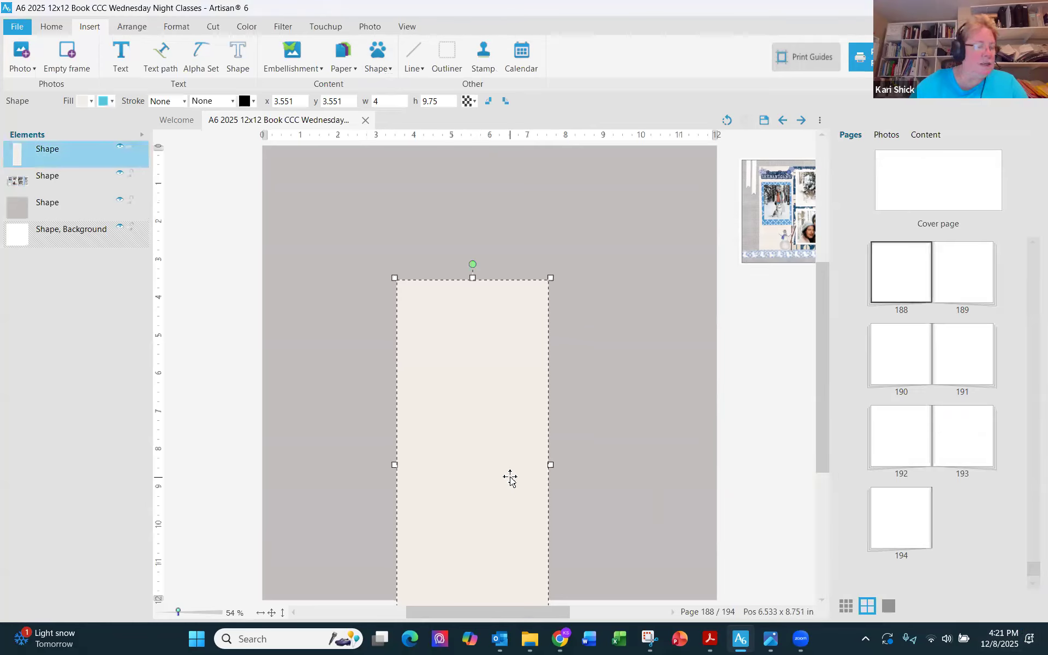
{"action": "left_click_drag", "start_coordinate": [509, 477], "coordinate": [475, 389]}
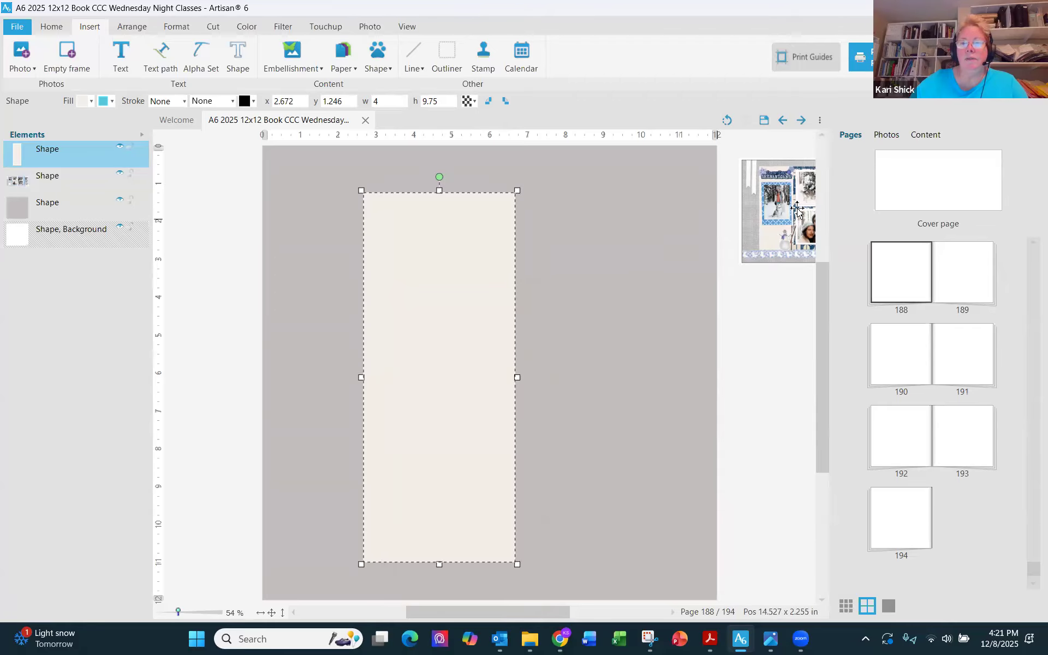
Step: Start inserting a third rectangle shape sized 6 x 9.75
{"action": "left_click", "coordinate": [377, 68]}
{"action": "left_click", "coordinate": [379, 83]}
{"action": "left_click", "coordinate": [898, 237]}
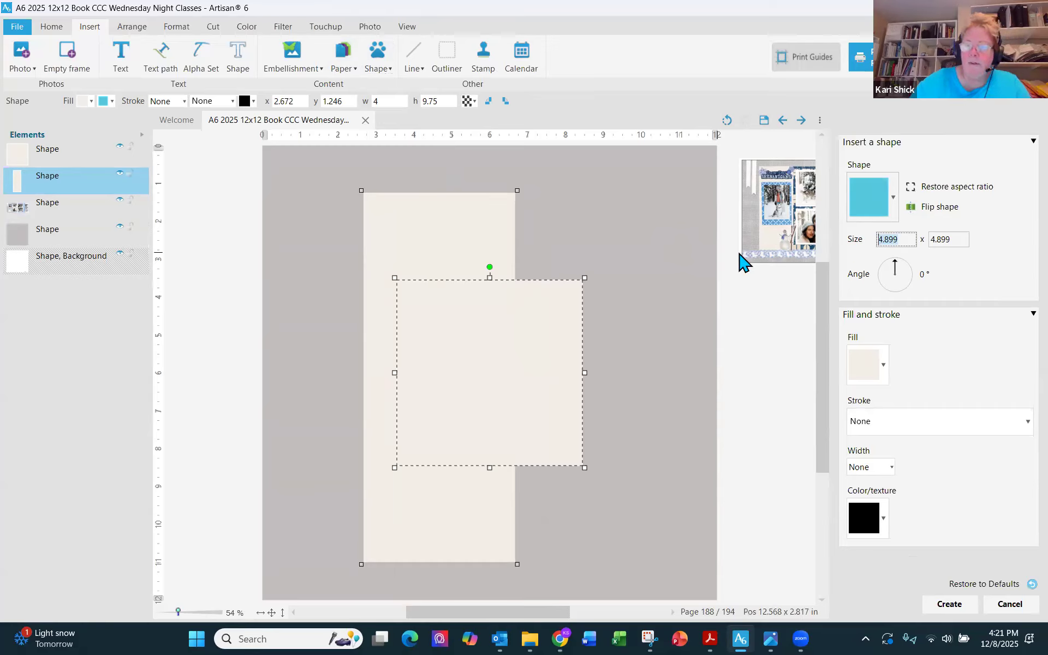
{"action": "key", "text": "Tab"}
{"action": "type", "text": "9.75"}
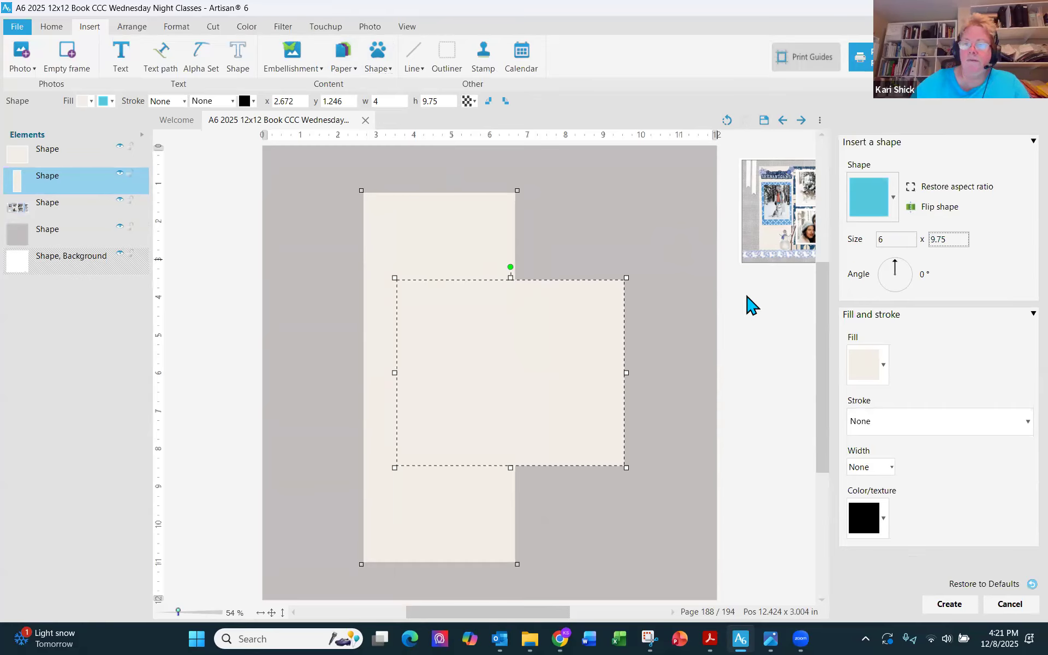
Step: Fill the 6 x 9.75 rectangle with dark blue sampled from the layout image, create it and place it against the page's right edge
{"action": "left_click", "coordinate": [884, 364]}
{"action": "left_click", "coordinate": [873, 403]}
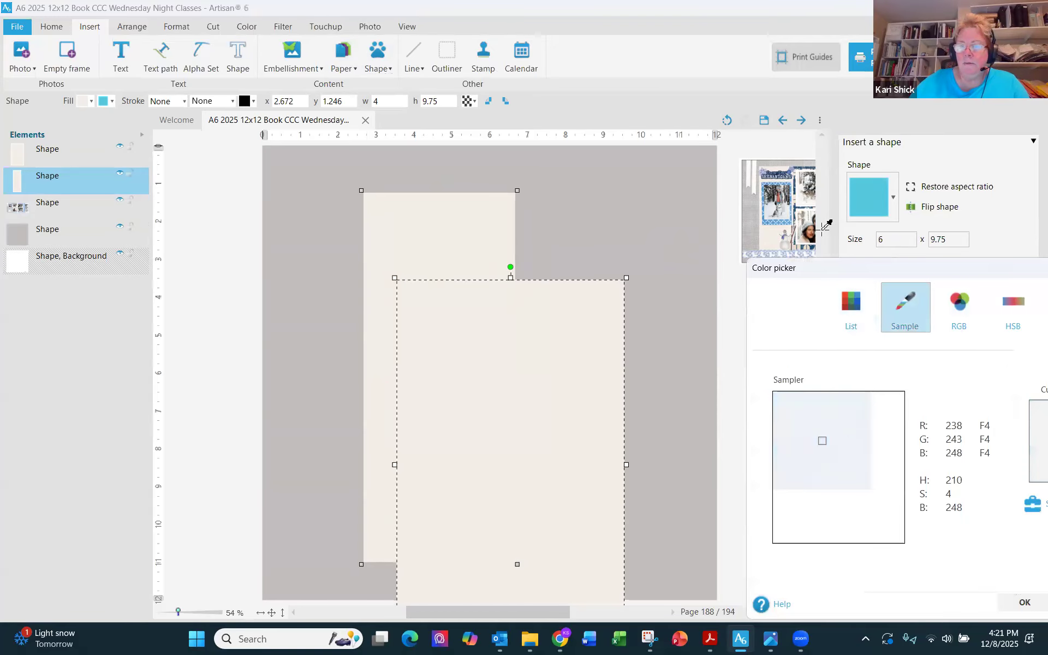
{"action": "left_click", "coordinate": [798, 209]}
{"action": "left_click", "coordinate": [808, 434]}
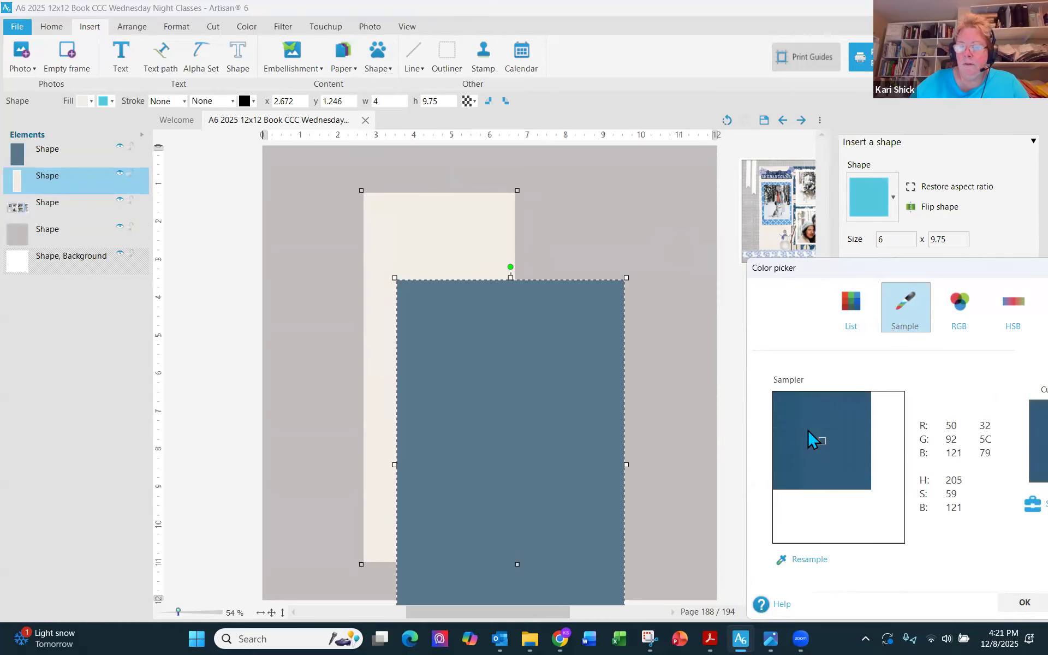
{"action": "left_click", "coordinate": [1022, 602]}
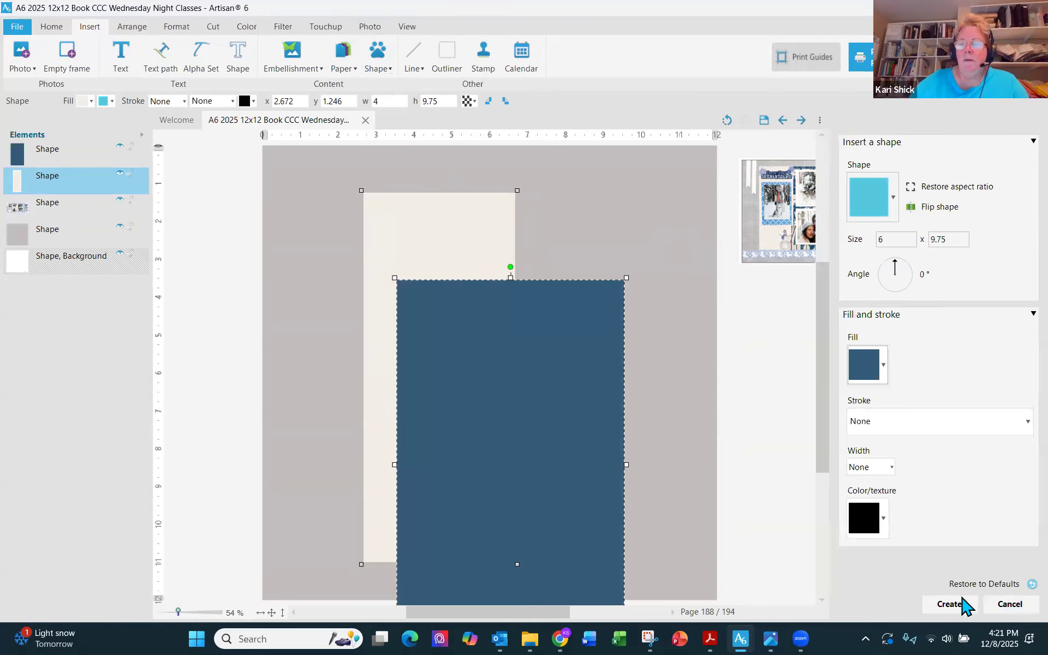
{"action": "left_click", "coordinate": [955, 604]}
{"action": "left_click_drag", "start_coordinate": [532, 398], "coordinate": [626, 301]}
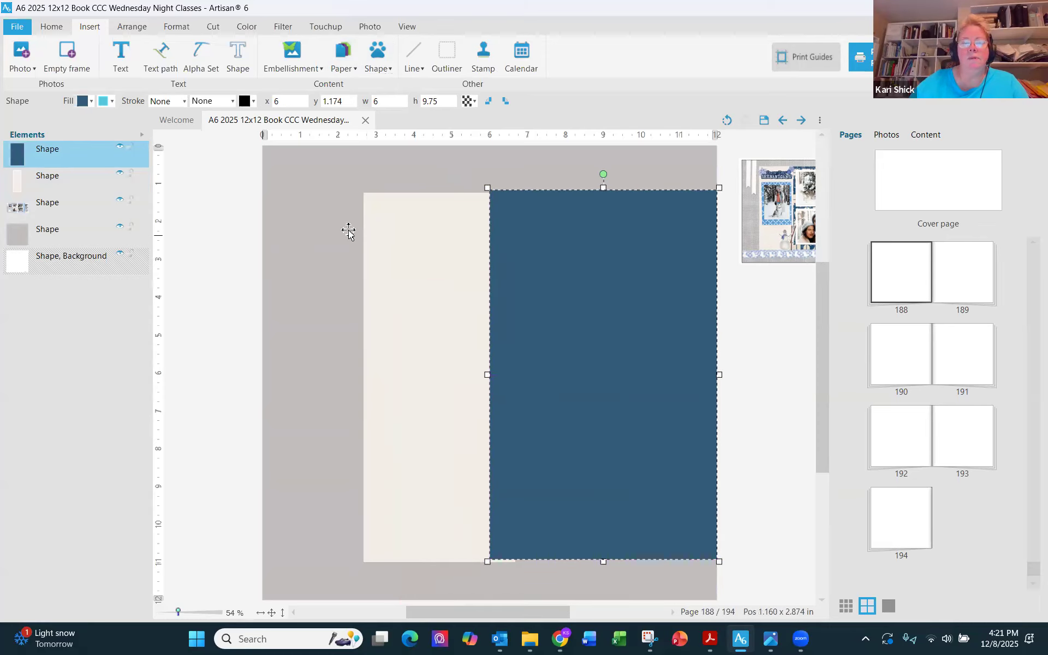
Step: Center the dark blue rectangle vertically on the page and move the cream rectangle flush against its left side at x 2, y 1.125
{"action": "left_click", "coordinate": [50, 27]}
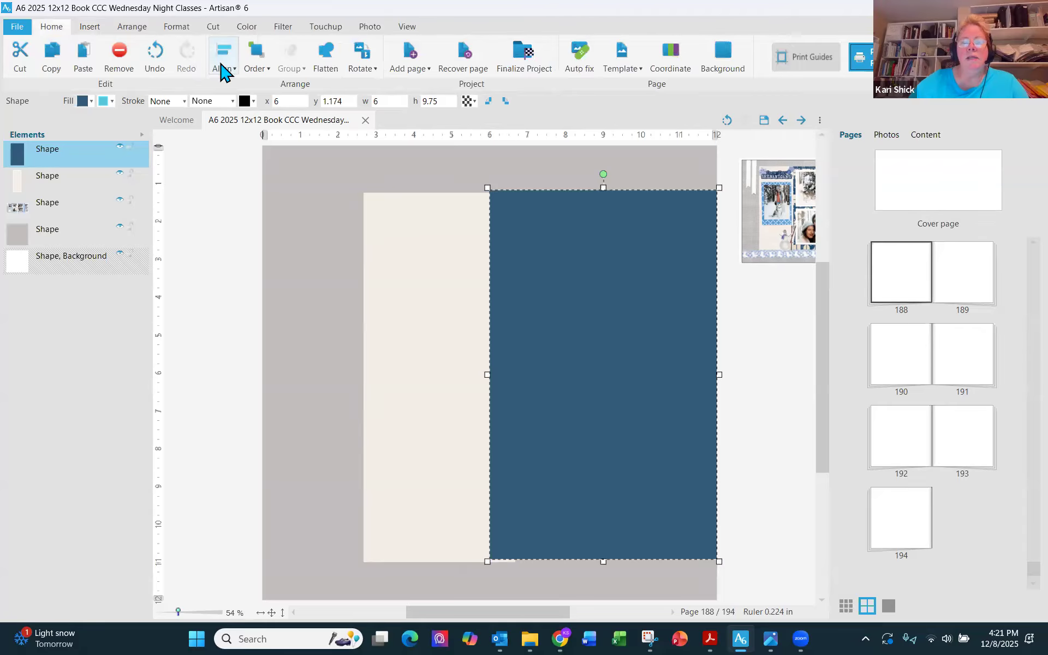
{"action": "left_click", "coordinate": [224, 67]}
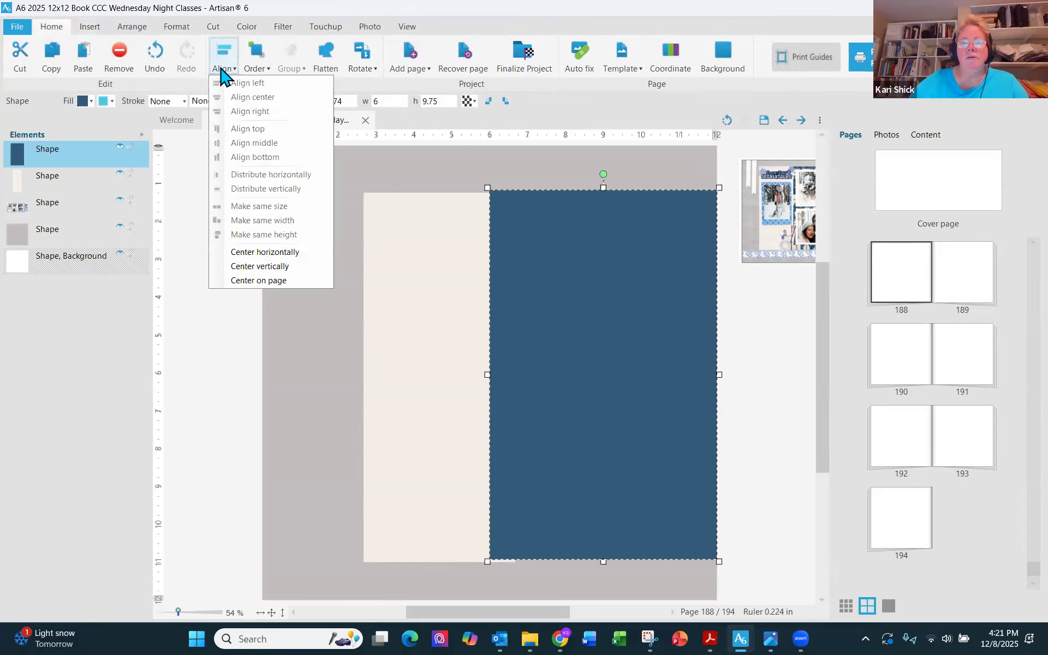
{"action": "left_click", "coordinate": [237, 266]}
{"action": "left_click_drag", "start_coordinate": [384, 367], "coordinate": [359, 362]}
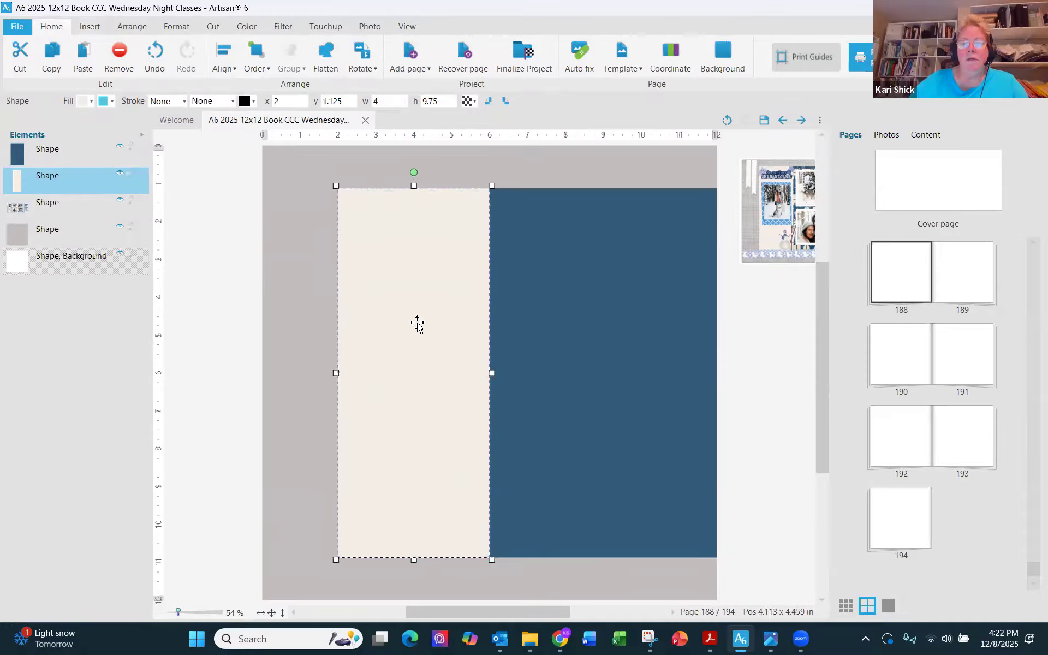
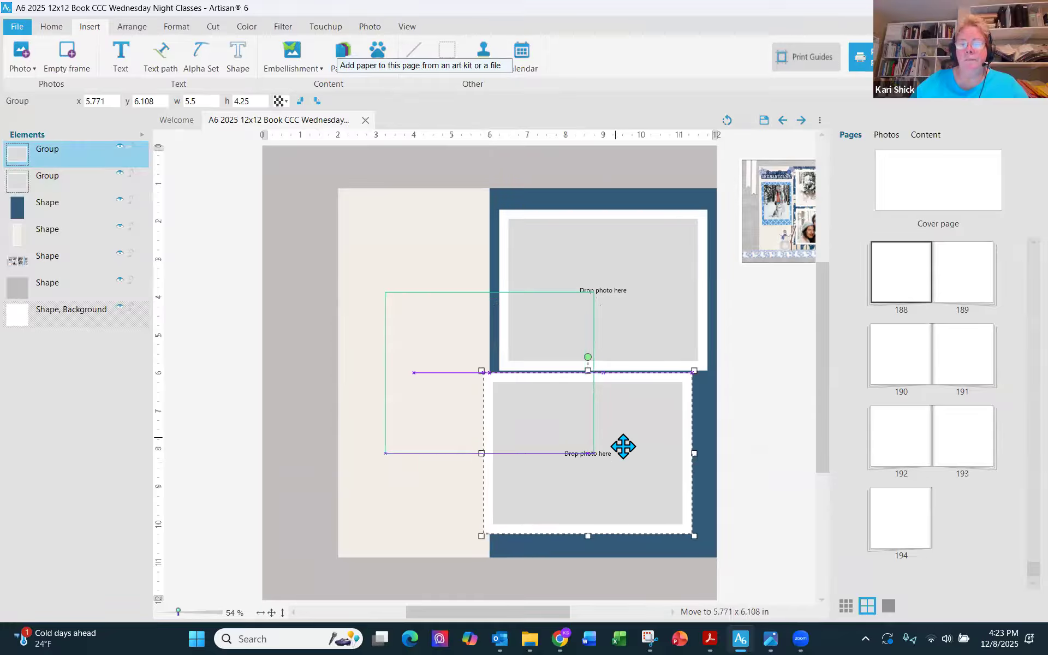
Step: Center both white-matted photo frame groups horizontally on the dark blue rectangle
{"action": "left_click", "coordinate": [663, 331], "text": "shift"}
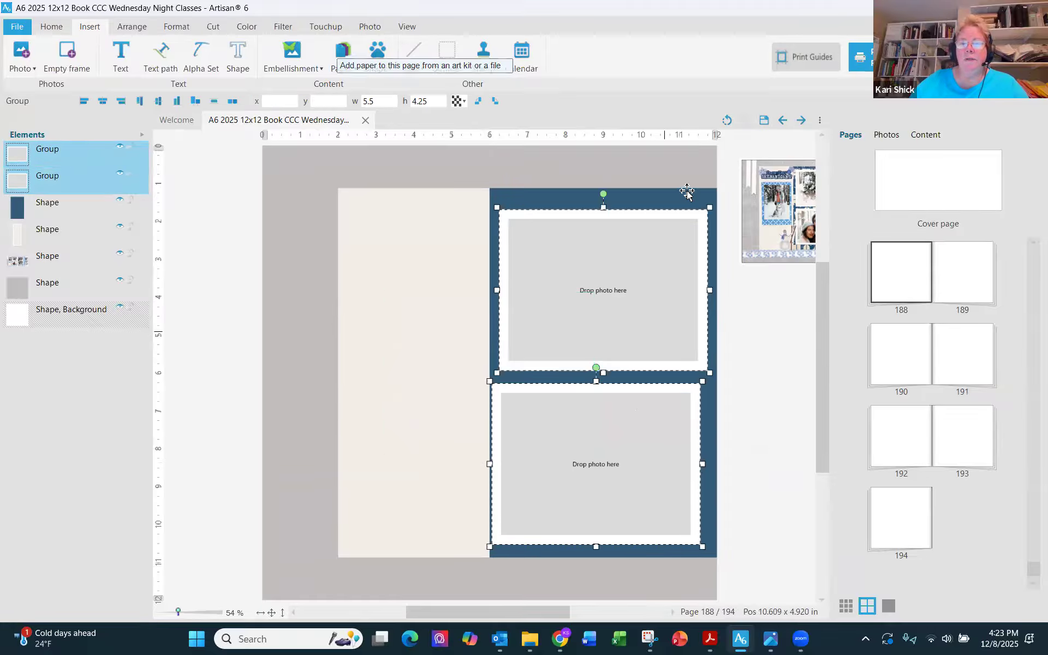
{"action": "left_click", "coordinate": [683, 193], "text": "shift"}
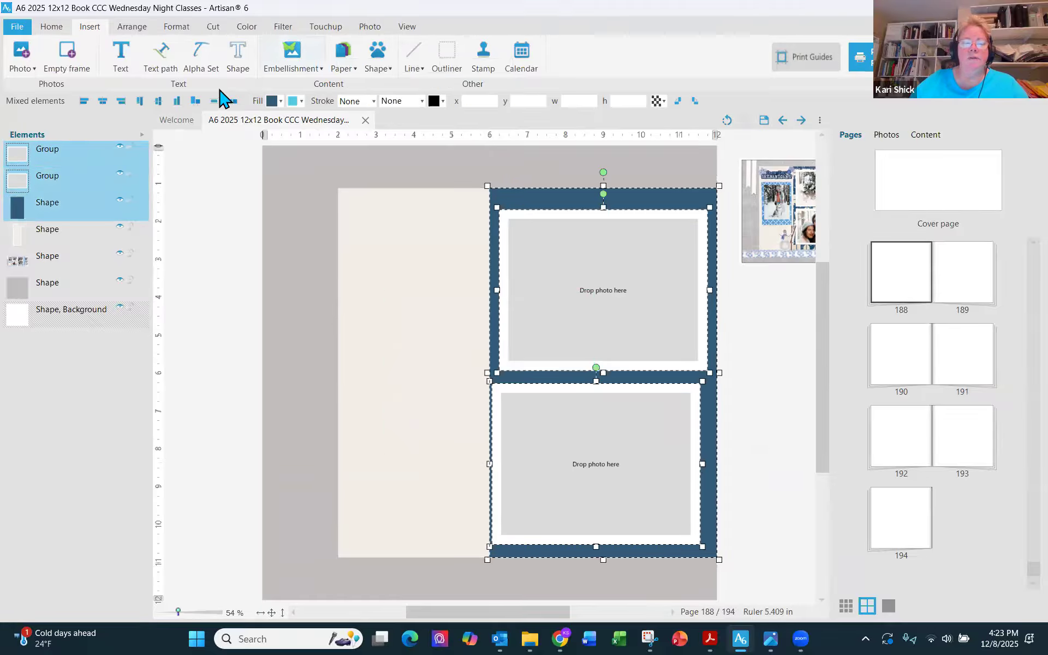
{"action": "left_click", "coordinate": [102, 101]}
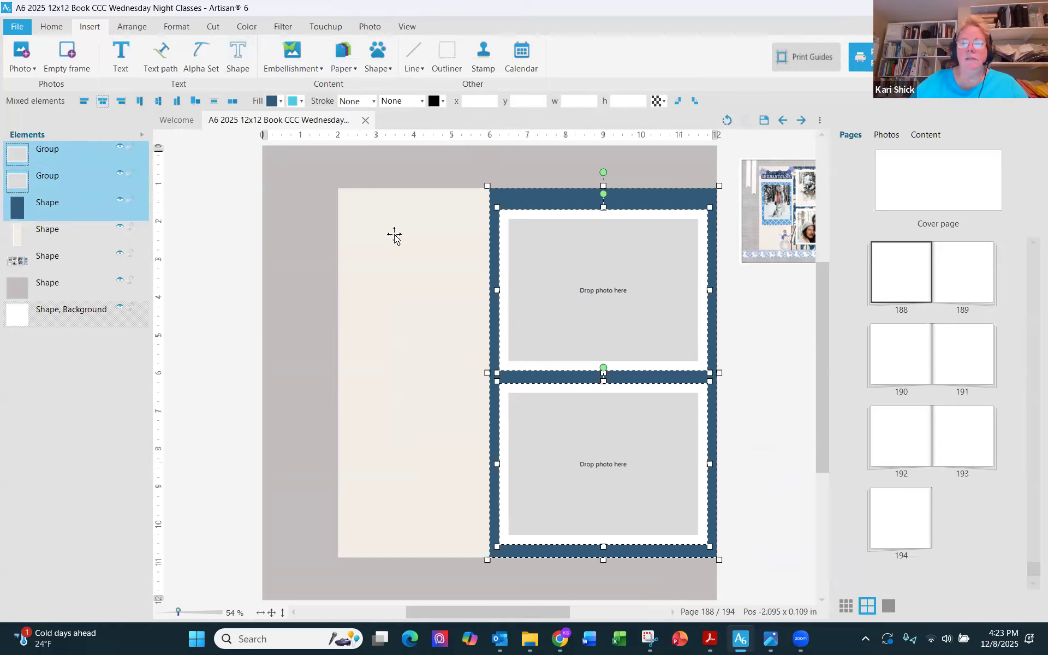
{"action": "left_click", "coordinate": [769, 429]}
Step: Group the two matted photo frames and center the group vertically on the dark blue rectangle
{"action": "left_click", "coordinate": [703, 421]}
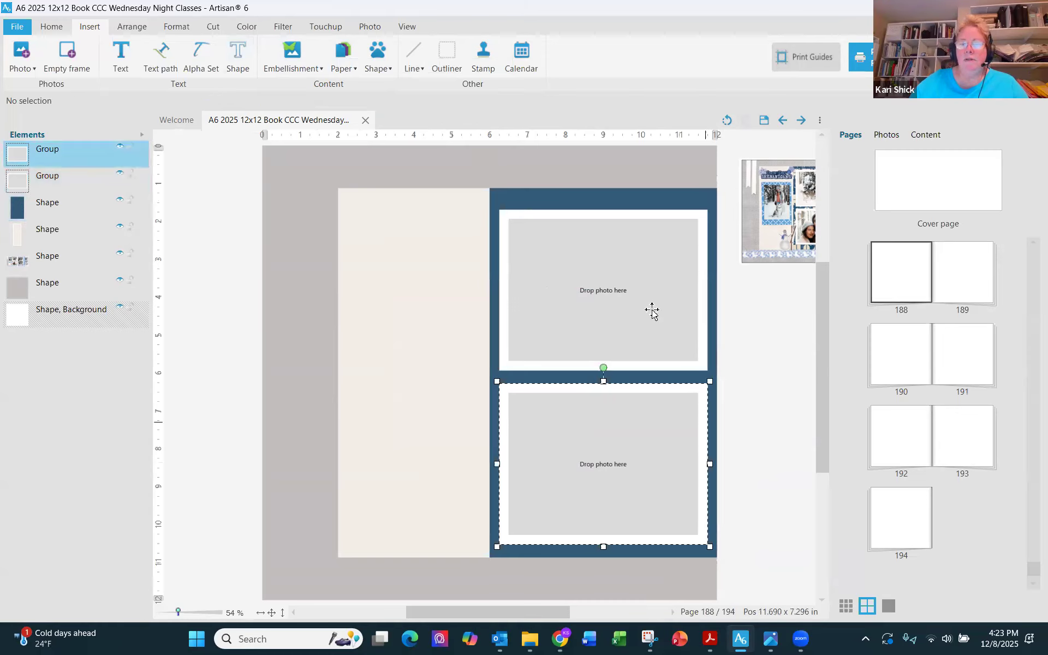
{"action": "left_click", "coordinate": [652, 308], "text": "shift"}
{"action": "right_click", "coordinate": [650, 303]}
{"action": "mouse_move", "coordinate": [676, 445]}
{"action": "left_click", "coordinate": [760, 445]}
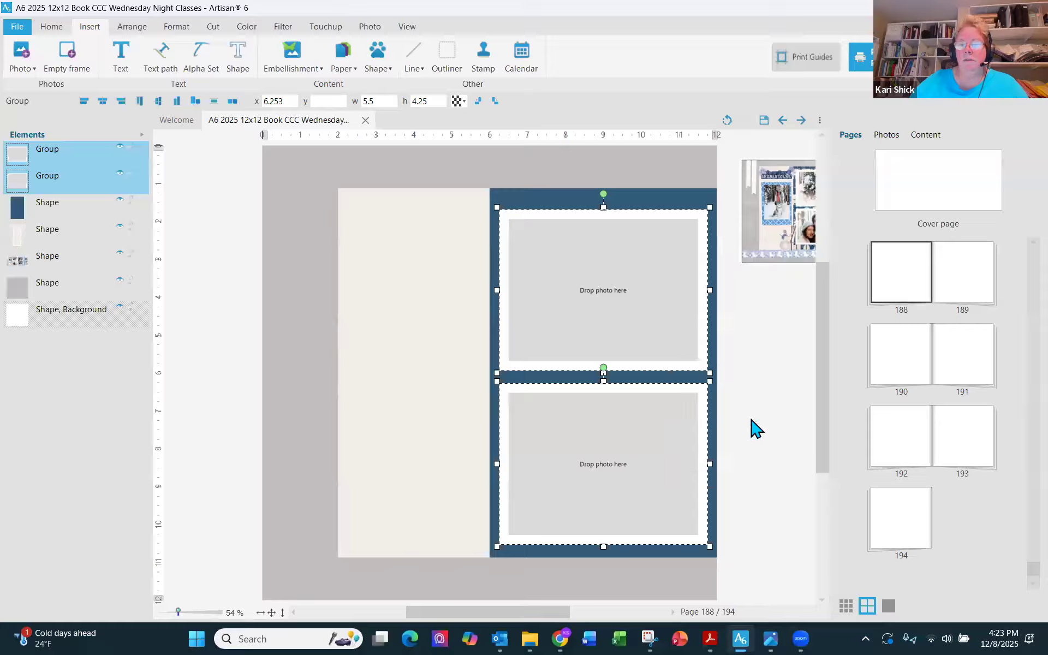
{"action": "left_click", "coordinate": [659, 197], "text": "shift"}
{"action": "left_click", "coordinate": [158, 101]}
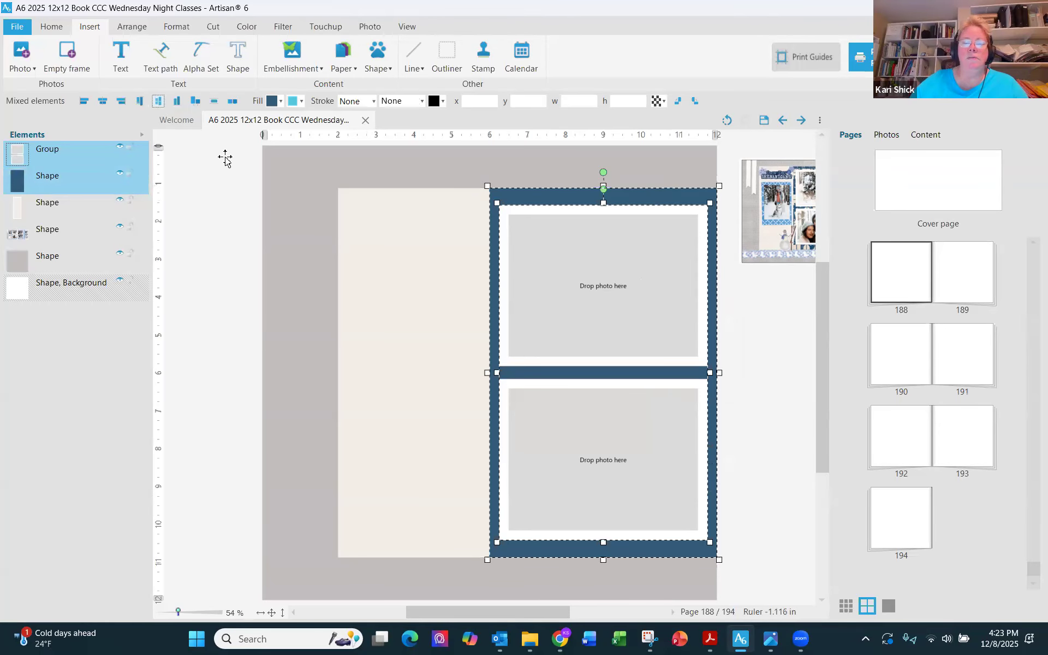
Step: Ungroup the combined photo frame group into its two matted frames and clear the selection
{"action": "right_click", "coordinate": [631, 303]}
{"action": "mouse_move", "coordinate": [707, 445]}
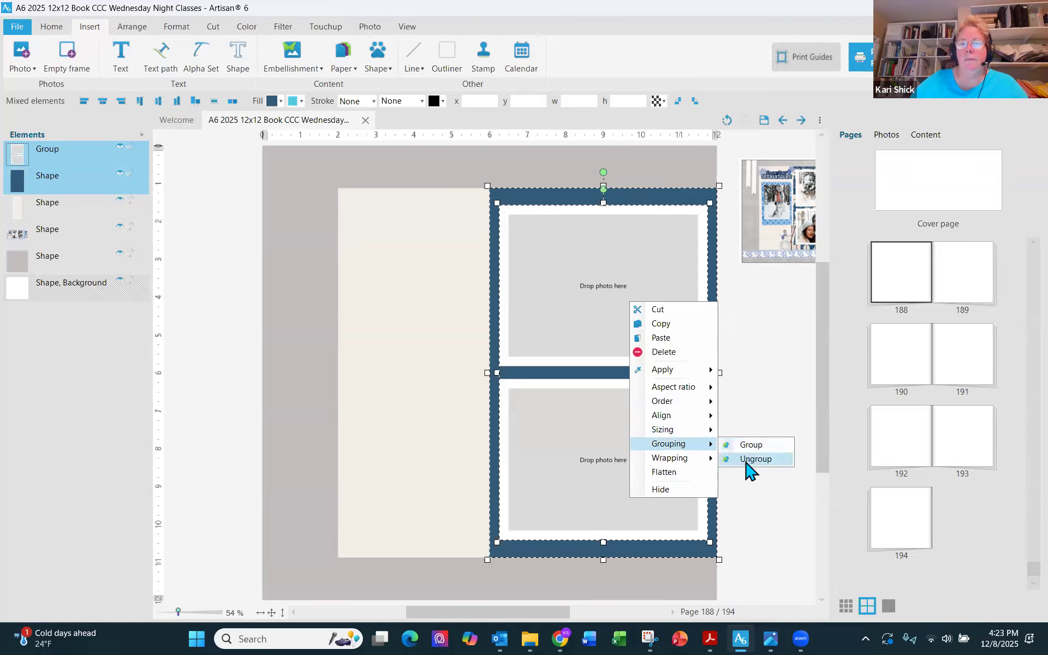
{"action": "left_click", "coordinate": [747, 462]}
{"action": "left_click", "coordinate": [765, 457]}
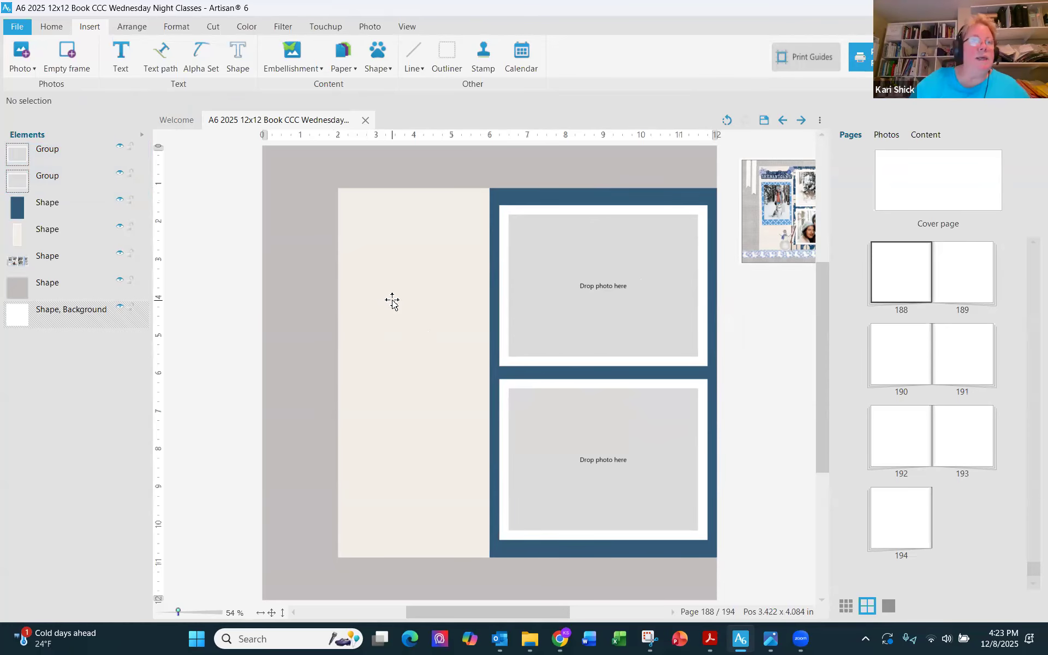
Step: Start inserting a new rectangle shape sized 3.5 x 5
{"action": "left_click", "coordinate": [388, 70]}
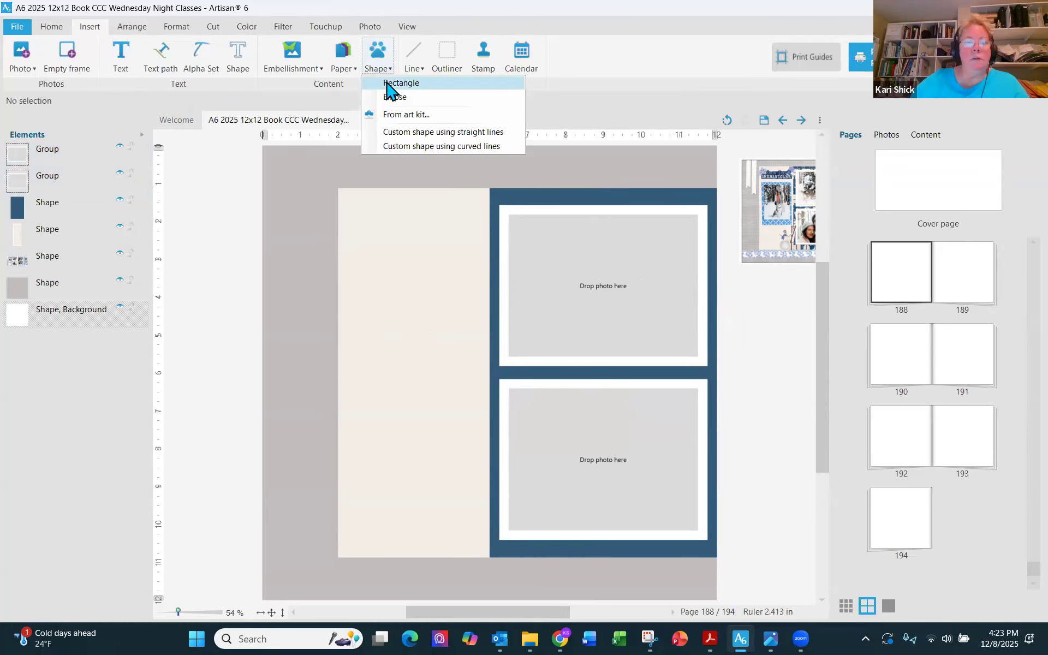
{"action": "left_click", "coordinate": [390, 85]}
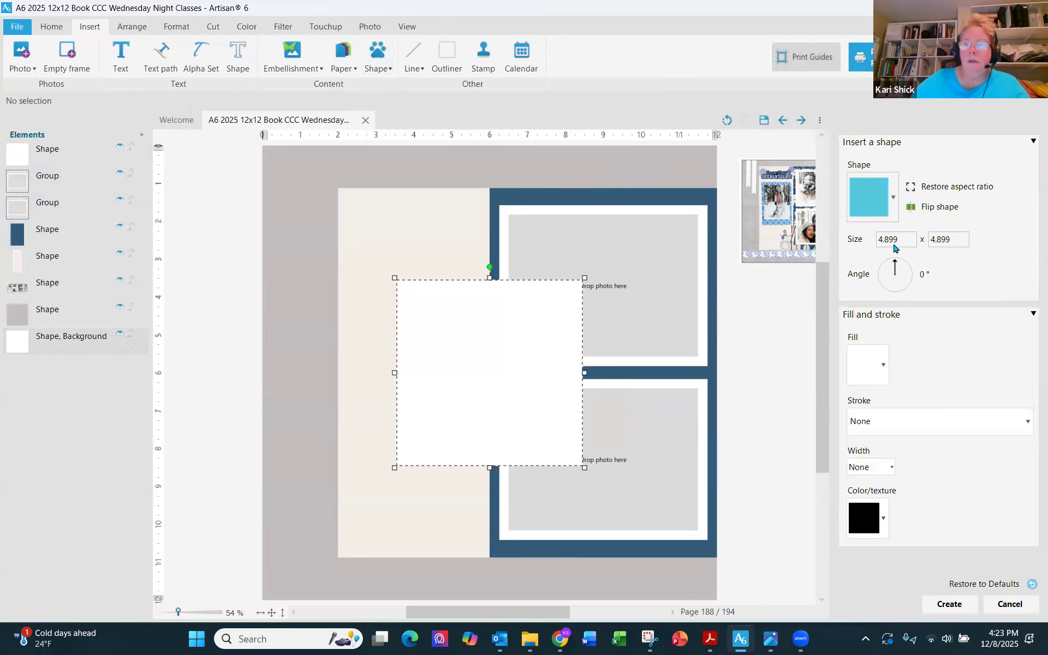
{"action": "left_click", "coordinate": [894, 239]}
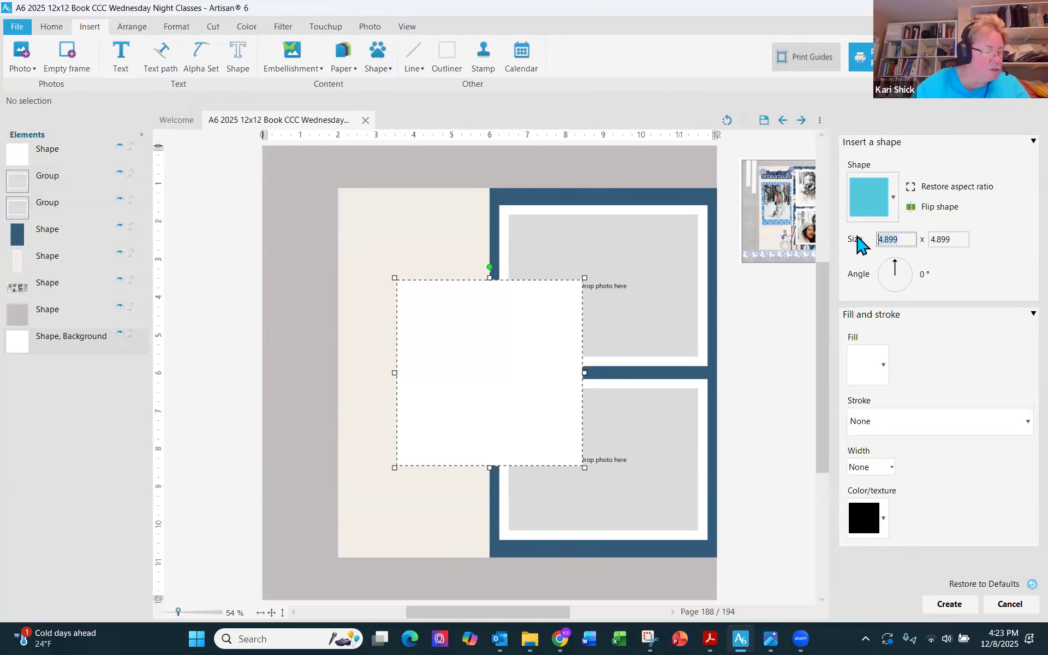
{"action": "type", "text": "3.5"}
{"action": "key", "text": "Tab"}
{"action": "type", "text": "5"}
{"action": "key", "text": "Tab"}
Step: Fill the 3.5 x 5 rectangle with light blue sampled from the layout image, create it and place it on the cream rectangle at about x 2.25, y 2.557
{"action": "left_click", "coordinate": [883, 372]}
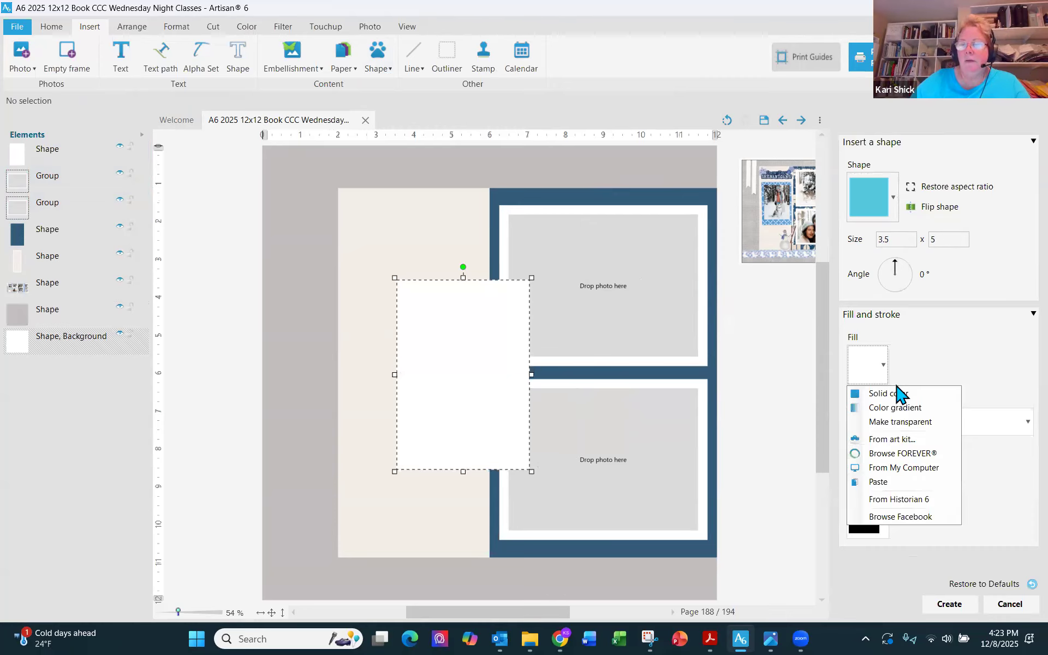
{"action": "left_click", "coordinate": [897, 397]}
{"action": "left_click", "coordinate": [904, 306]}
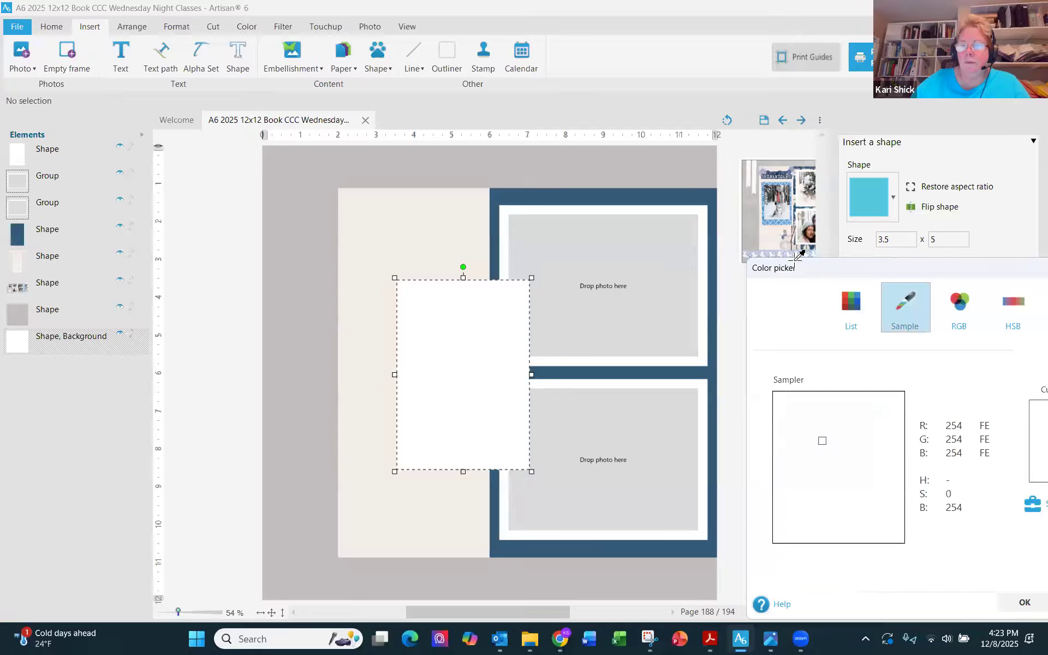
{"action": "left_click", "coordinate": [782, 217]}
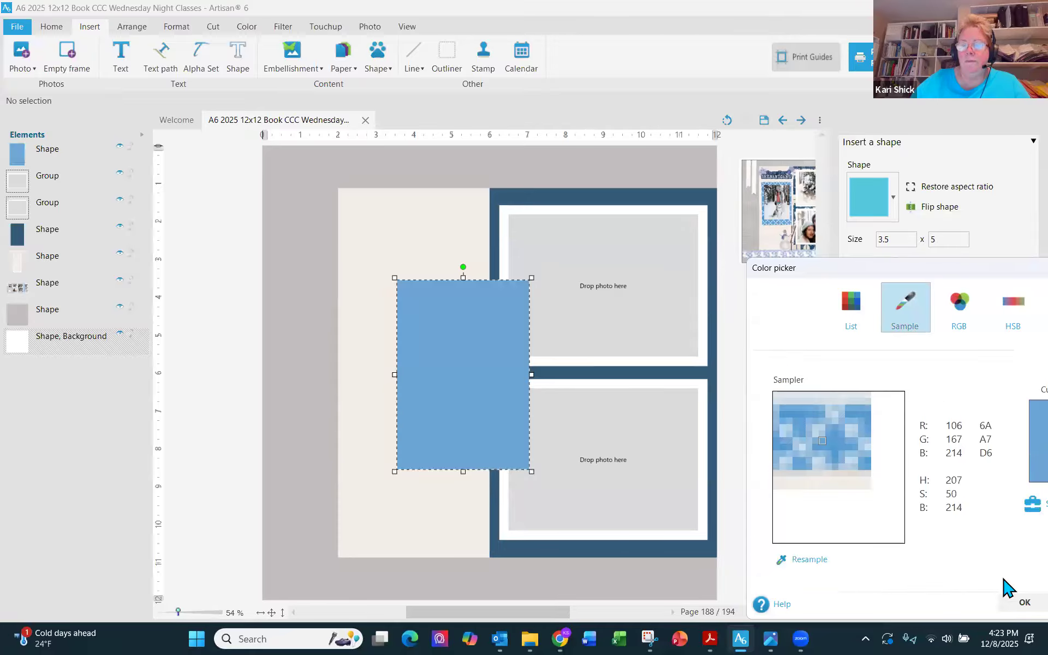
{"action": "left_click", "coordinate": [1019, 602]}
{"action": "left_click", "coordinate": [952, 603]}
{"action": "left_click_drag", "start_coordinate": [484, 358], "coordinate": [438, 319]}
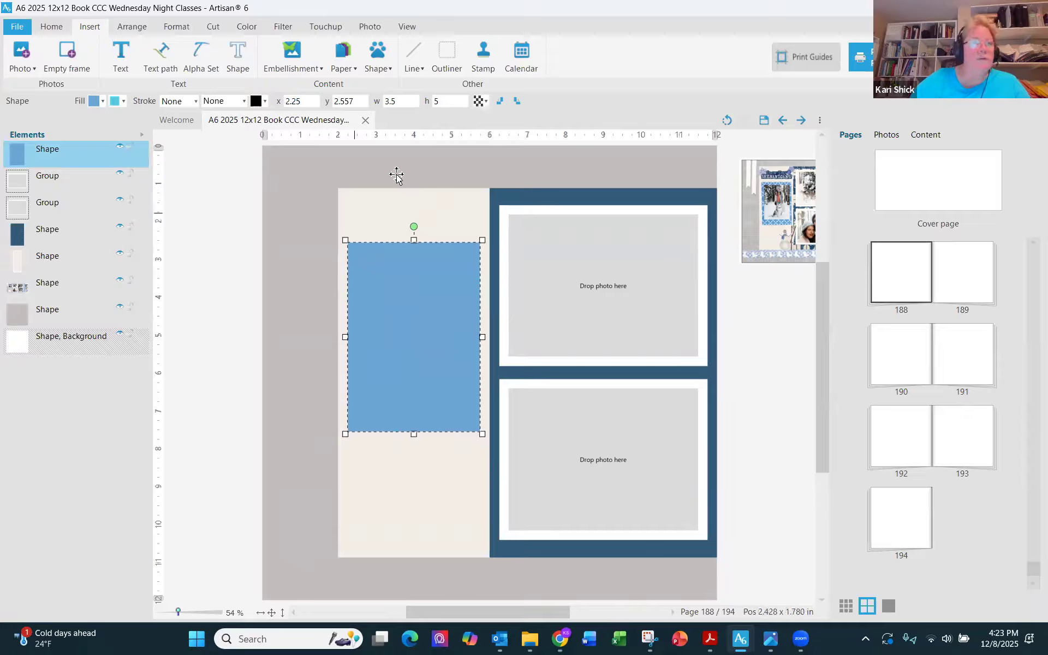
Step: Insert an empty photo frame and set its width to 3
{"action": "left_click", "coordinate": [66, 53]}
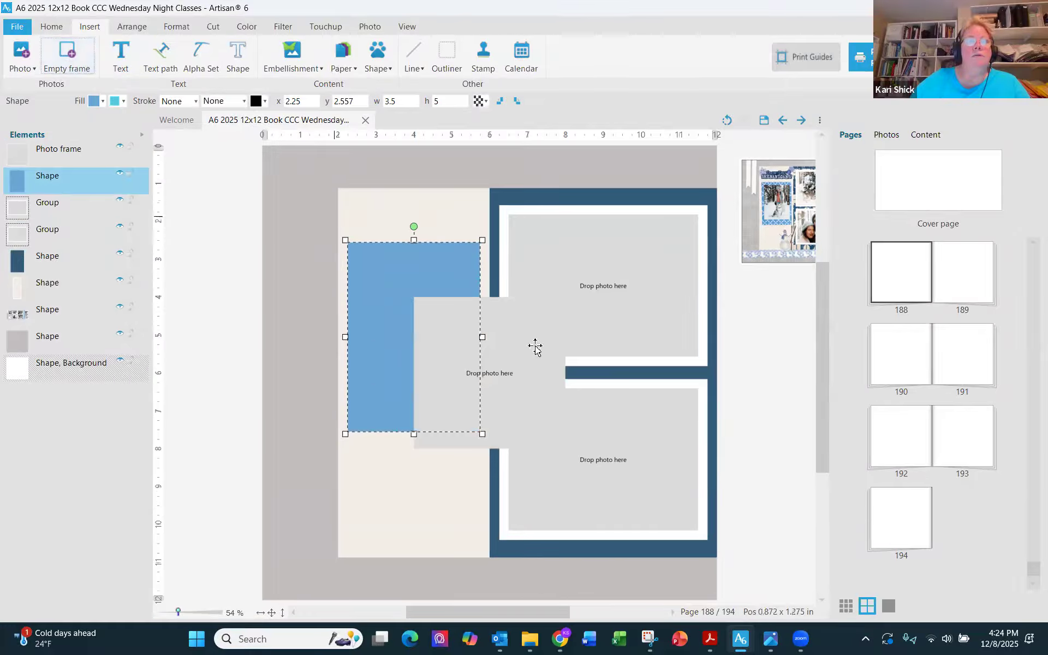
{"action": "left_click_drag", "start_coordinate": [401, 102], "coordinate": [378, 102]}
{"action": "type", "text": "3"}
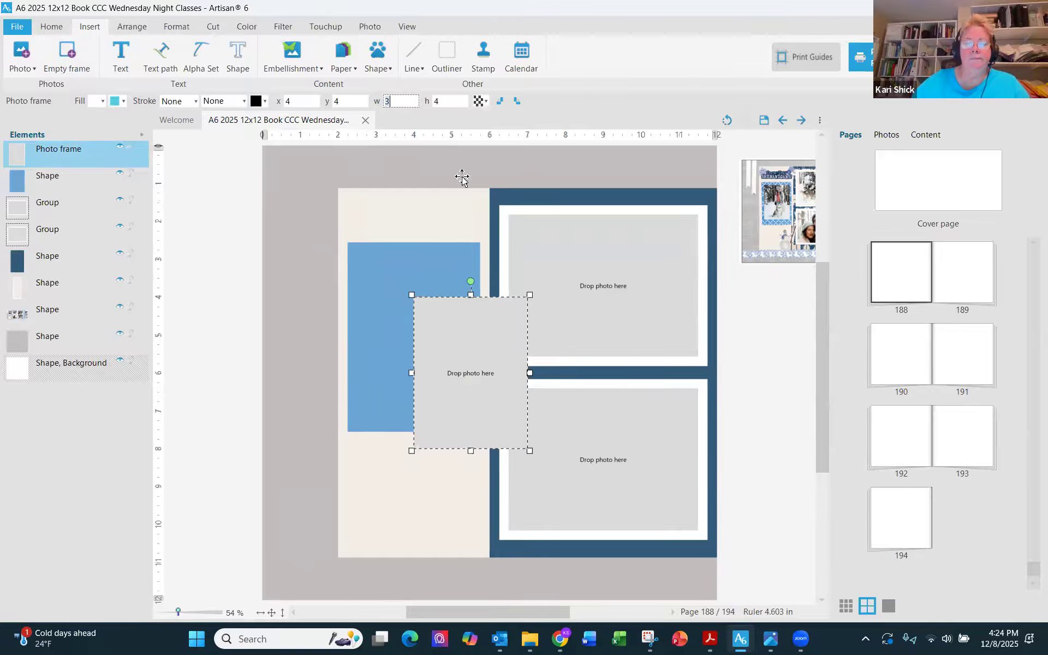
Step: Try aligning the new photo frame with the light blue rectangle's bottom edge and vertical middle
{"action": "left_click", "coordinate": [425, 280], "text": "shift"}
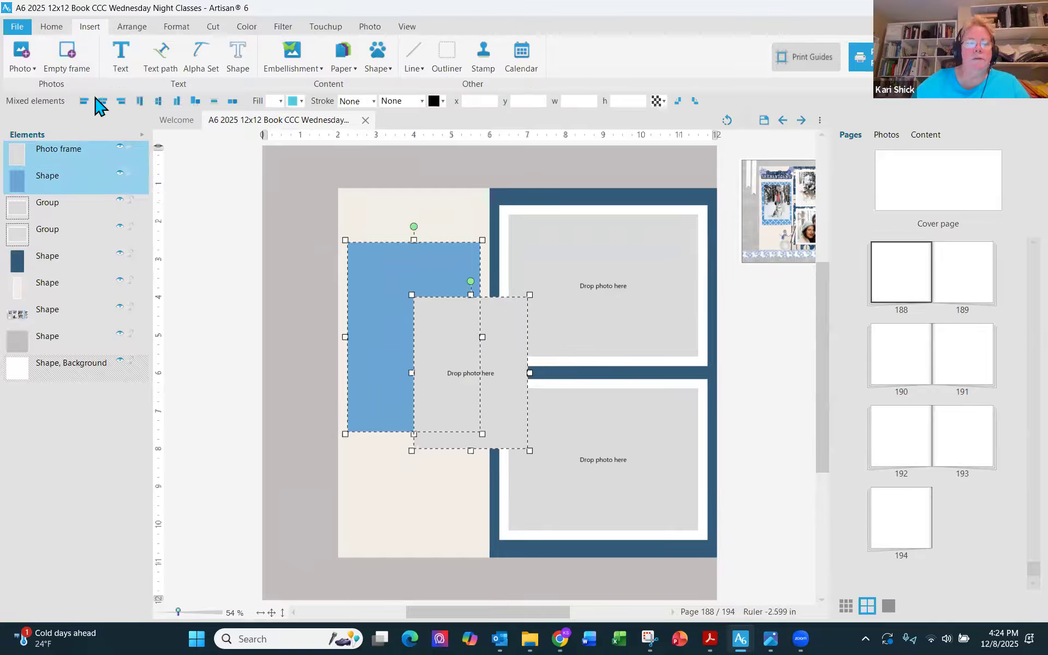
{"action": "left_click", "coordinate": [176, 100]}
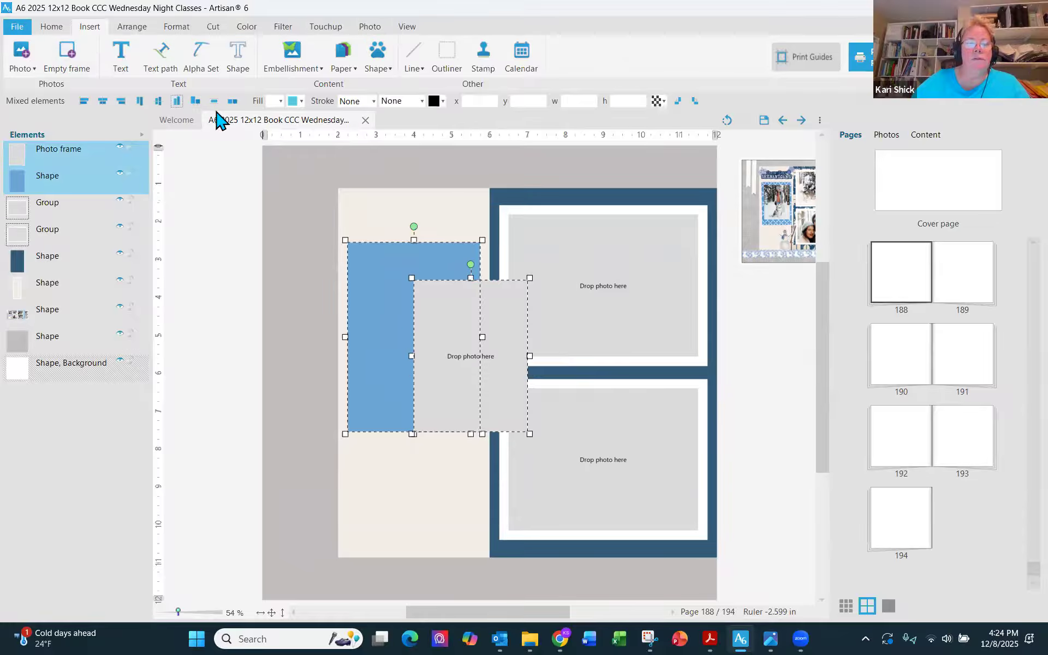
{"action": "left_click", "coordinate": [158, 100]}
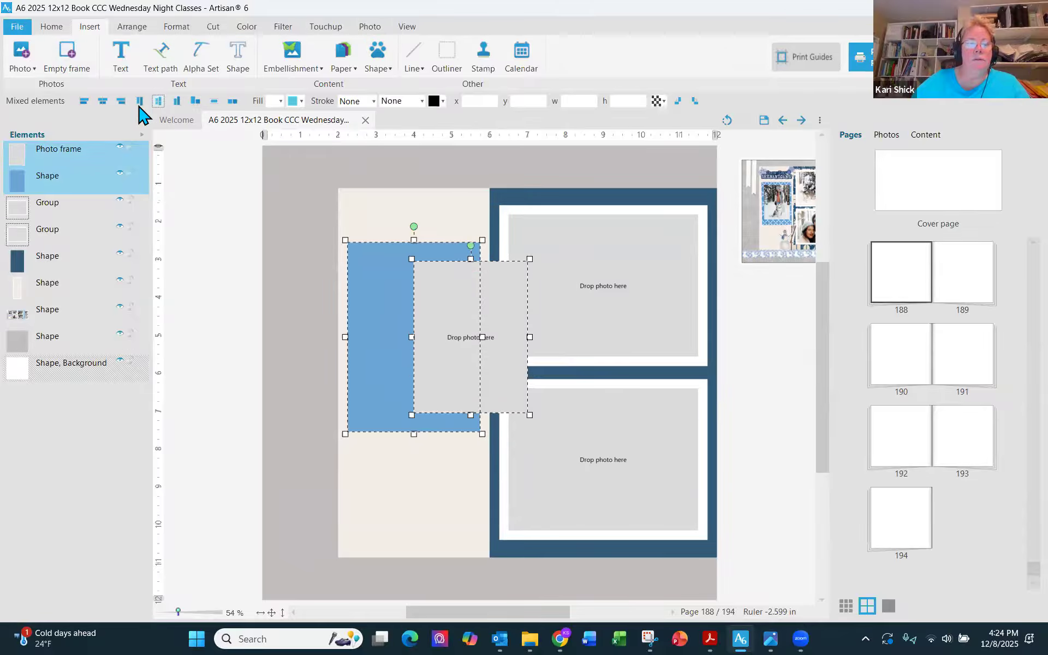
{"action": "left_click", "coordinate": [178, 103]}
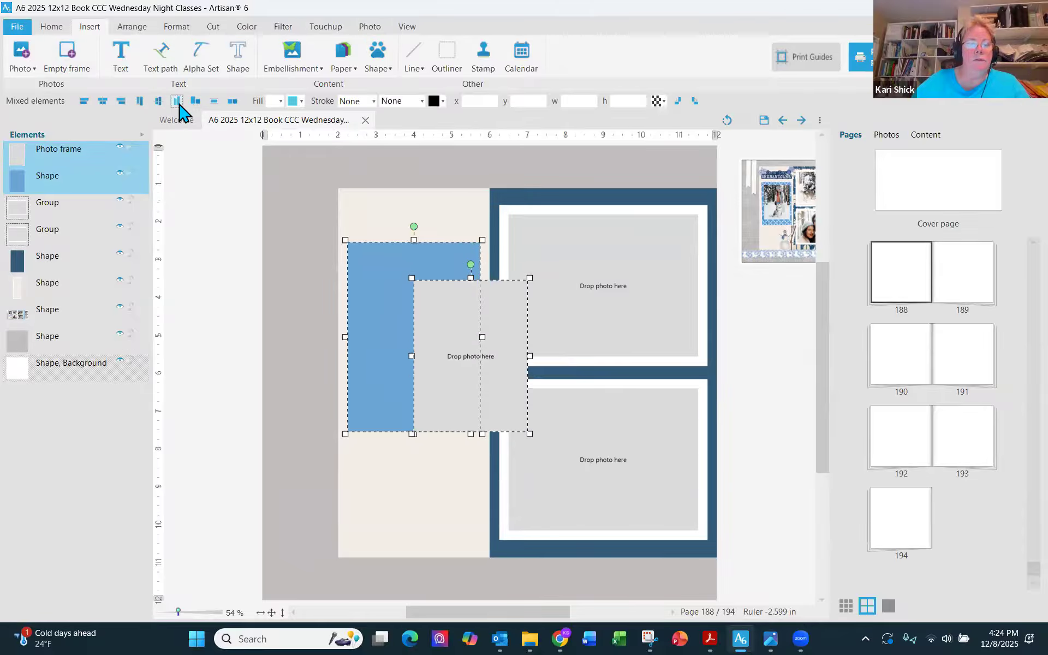
{"action": "left_click", "coordinate": [231, 262]}
Step: Center the photo frame horizontally and vertically on the light blue rectangle, and center both horizontally on the cream rectangle
{"action": "left_click", "coordinate": [417, 401]}
{"action": "left_click", "coordinate": [384, 342], "text": "shift"}
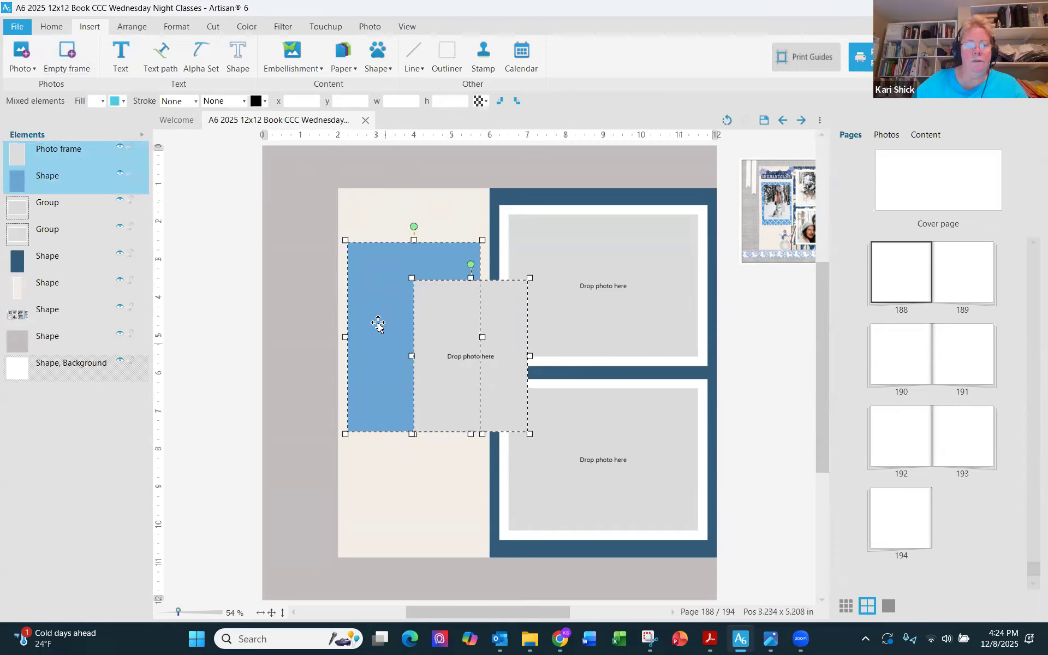
{"action": "left_click", "coordinate": [104, 103]}
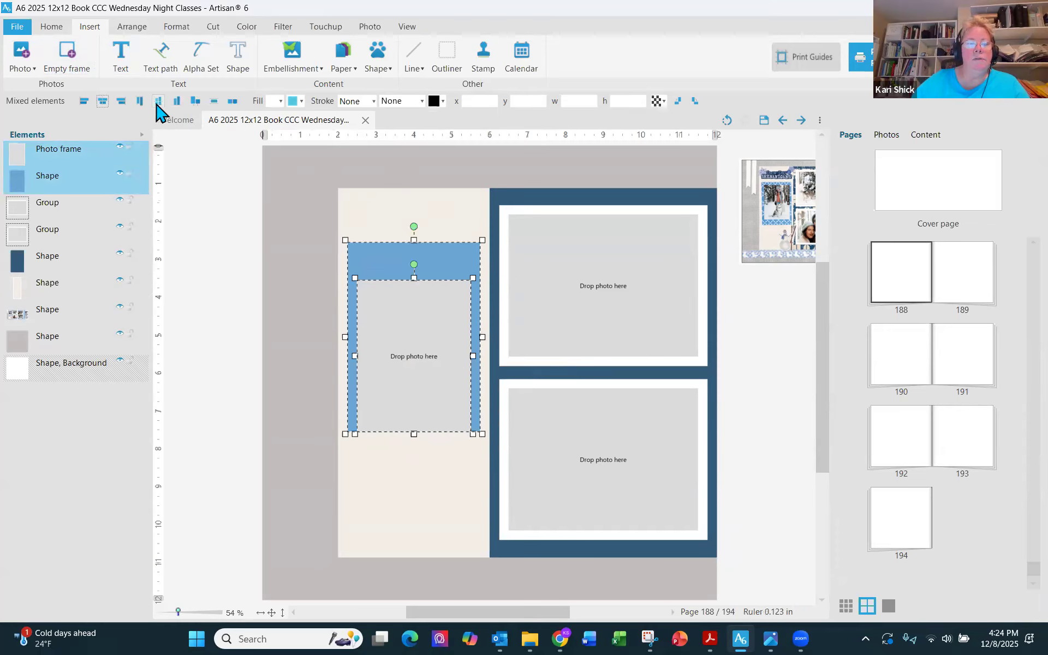
{"action": "left_click", "coordinate": [159, 102]}
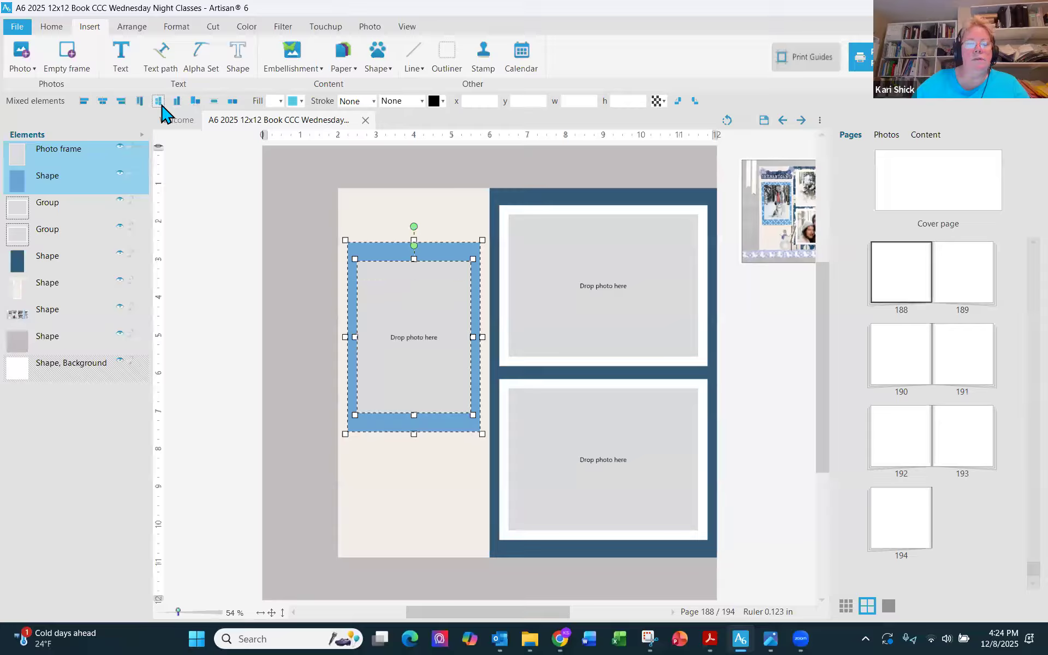
{"action": "left_click", "coordinate": [444, 216], "text": "shift"}
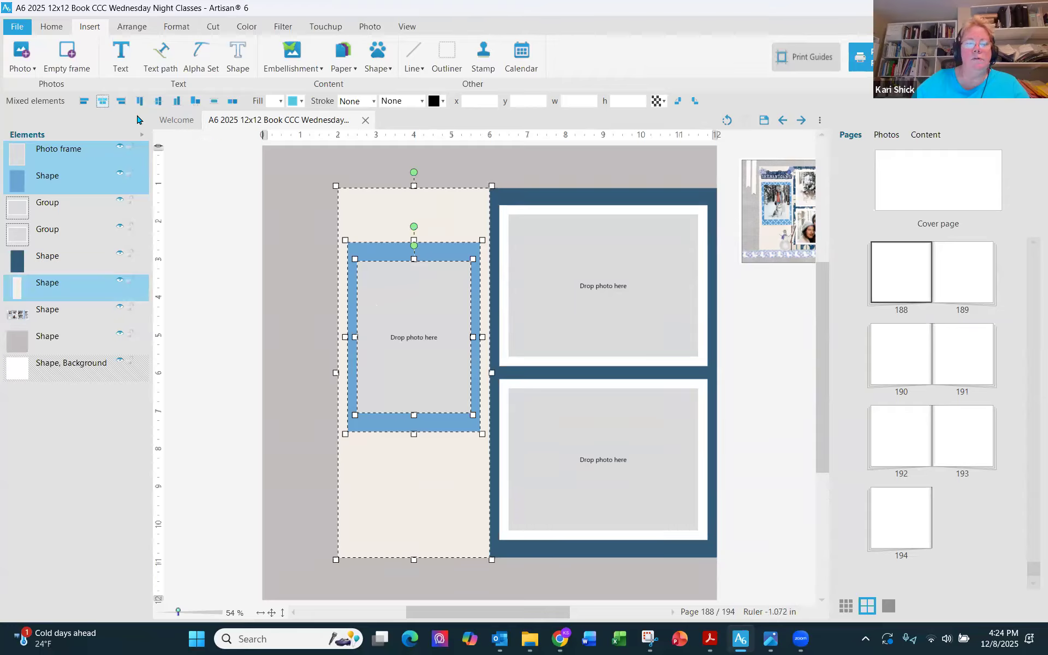
{"action": "left_click", "coordinate": [218, 252]}
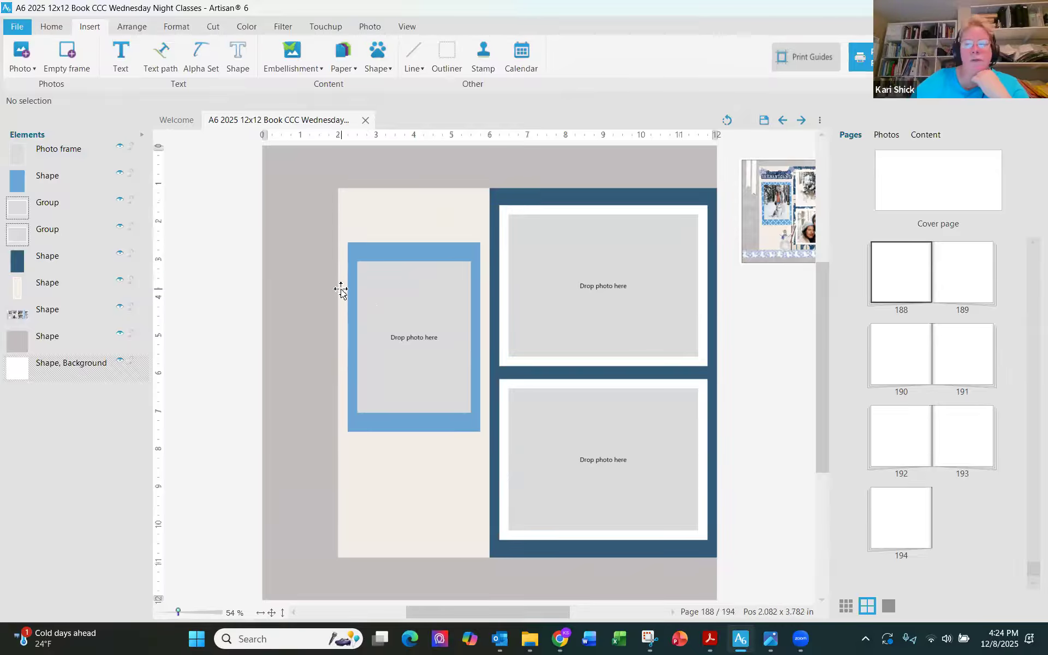
Step: Start inserting a narrow rectangle shape sized 0.5 x 4.25
{"action": "left_click", "coordinate": [382, 65]}
{"action": "left_click", "coordinate": [394, 85]}
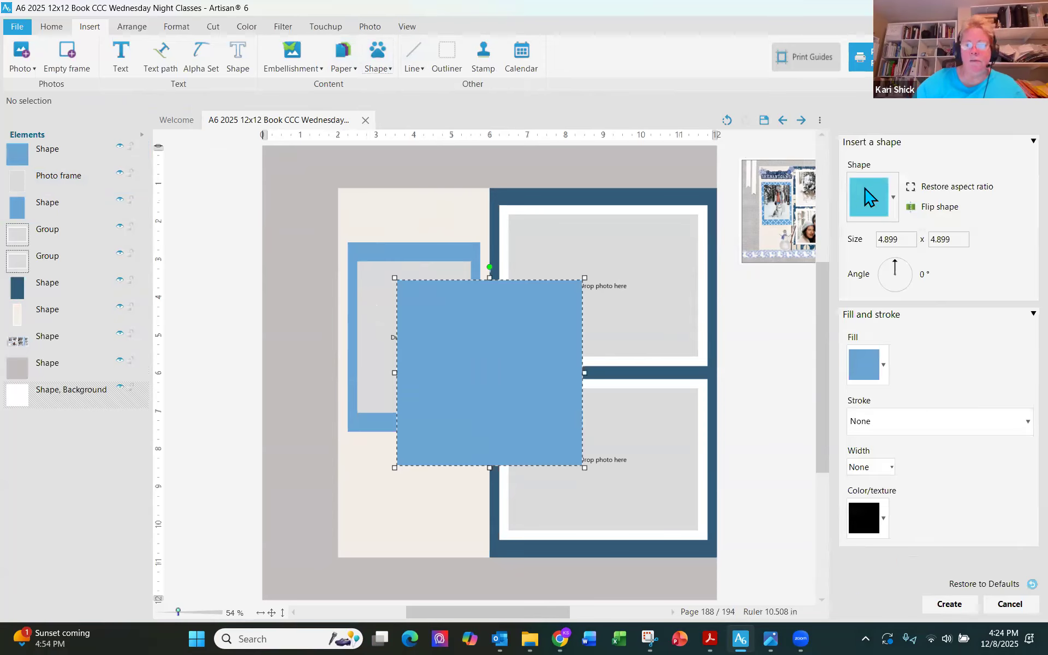
{"action": "double_click", "coordinate": [894, 240]}
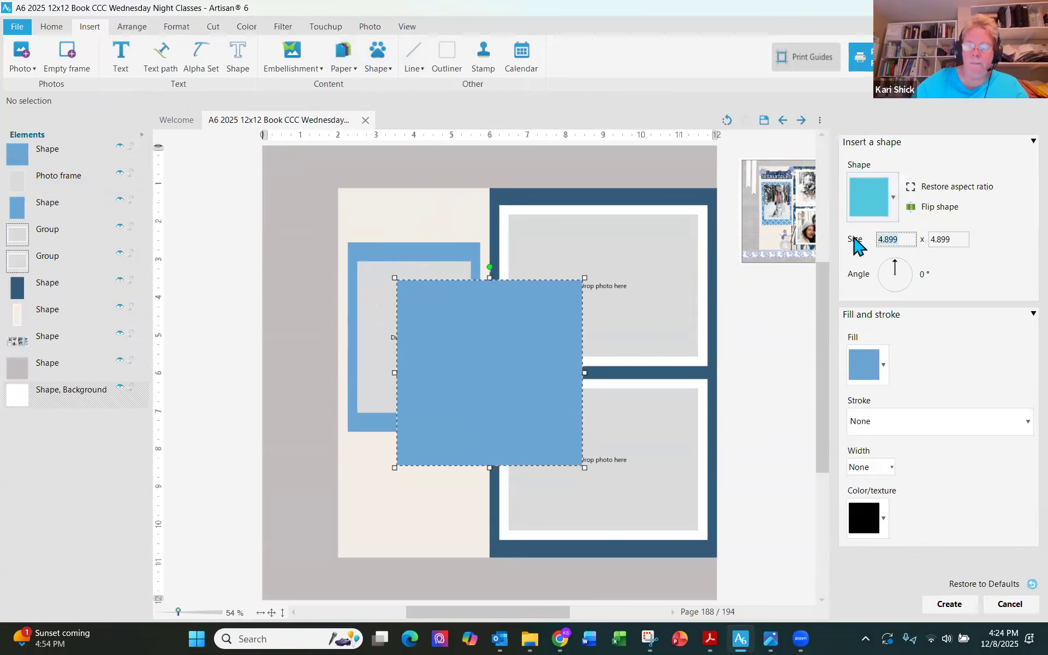
{"action": "key", "text": "Tab"}
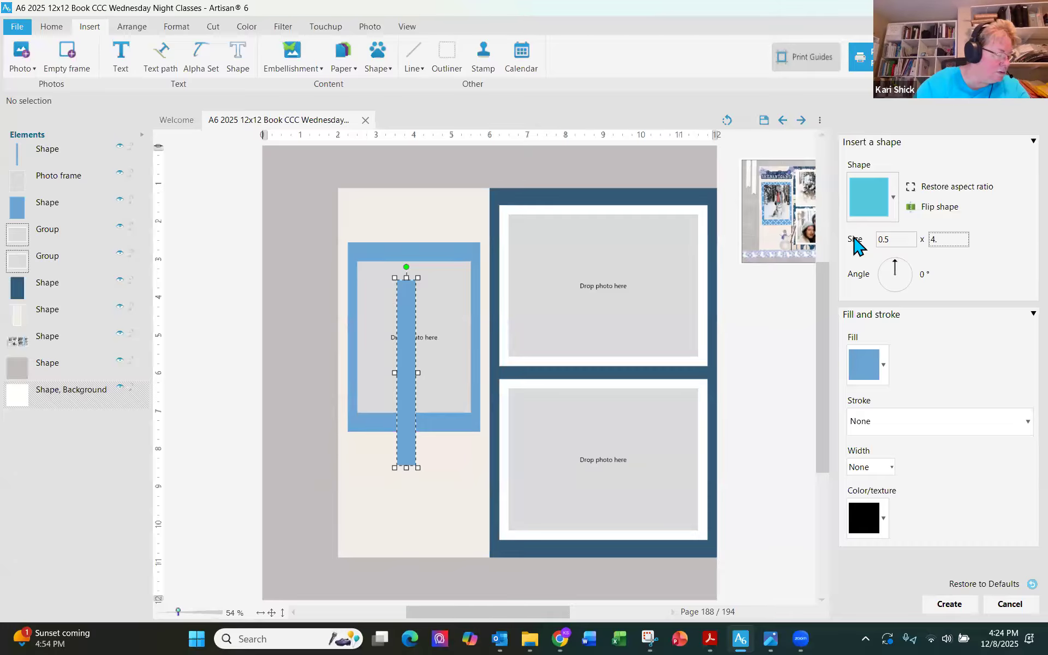
{"action": "key", "text": "Tab"}
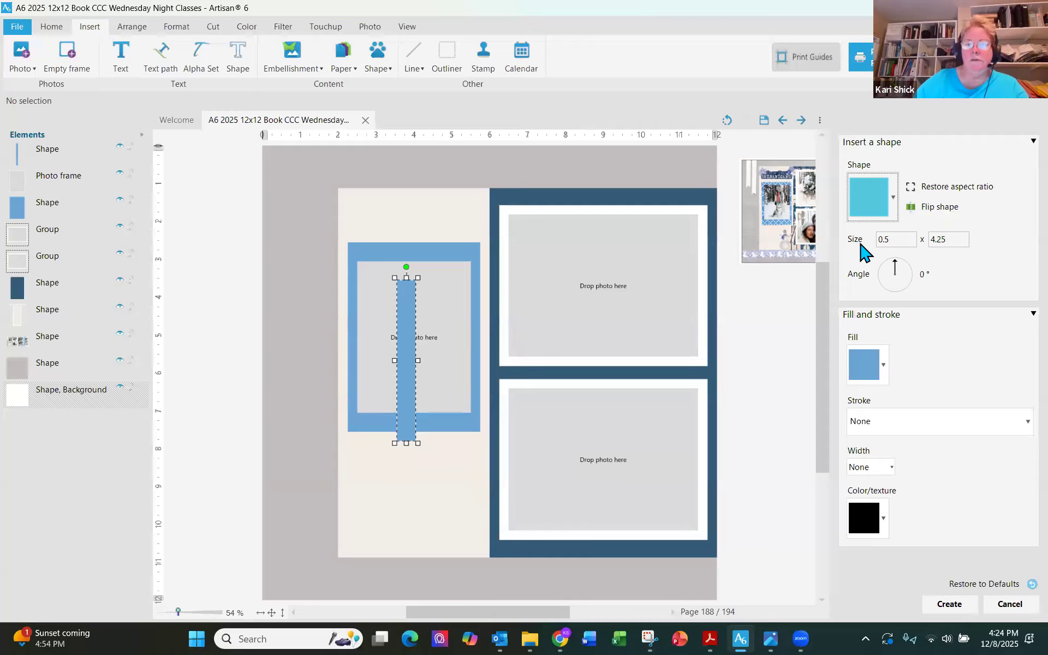
Step: Create the 0.5 x 4.25 strip with a white fill from the recent colors and add a duplicate of it at the page's center
{"action": "left_click", "coordinate": [884, 364]}
{"action": "left_click", "coordinate": [890, 394]}
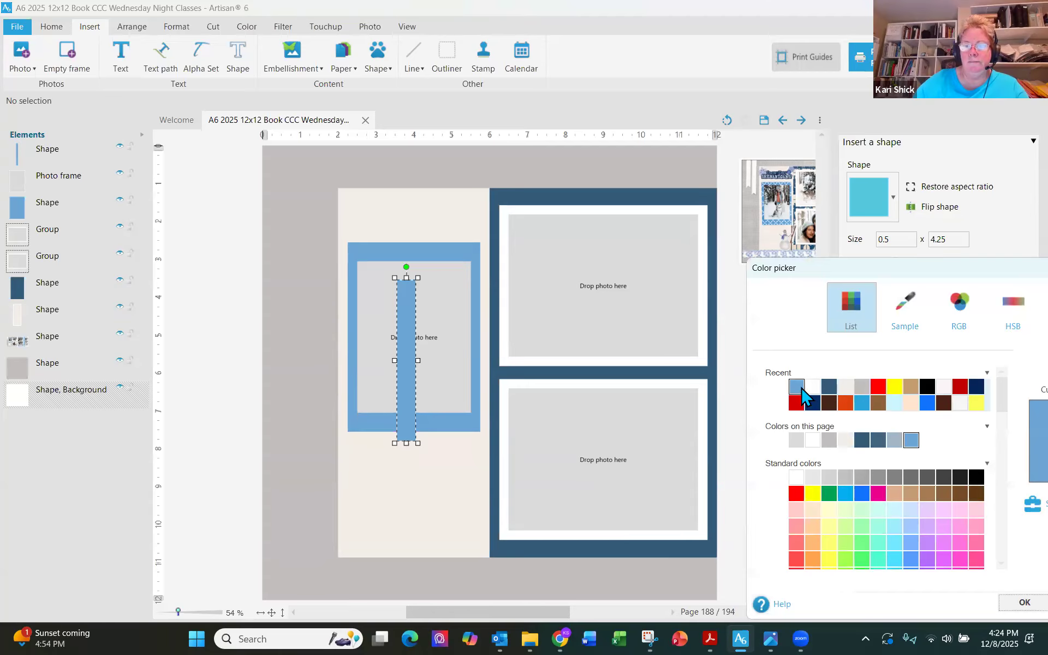
{"action": "left_click", "coordinate": [813, 388]}
{"action": "left_click", "coordinate": [1023, 602]}
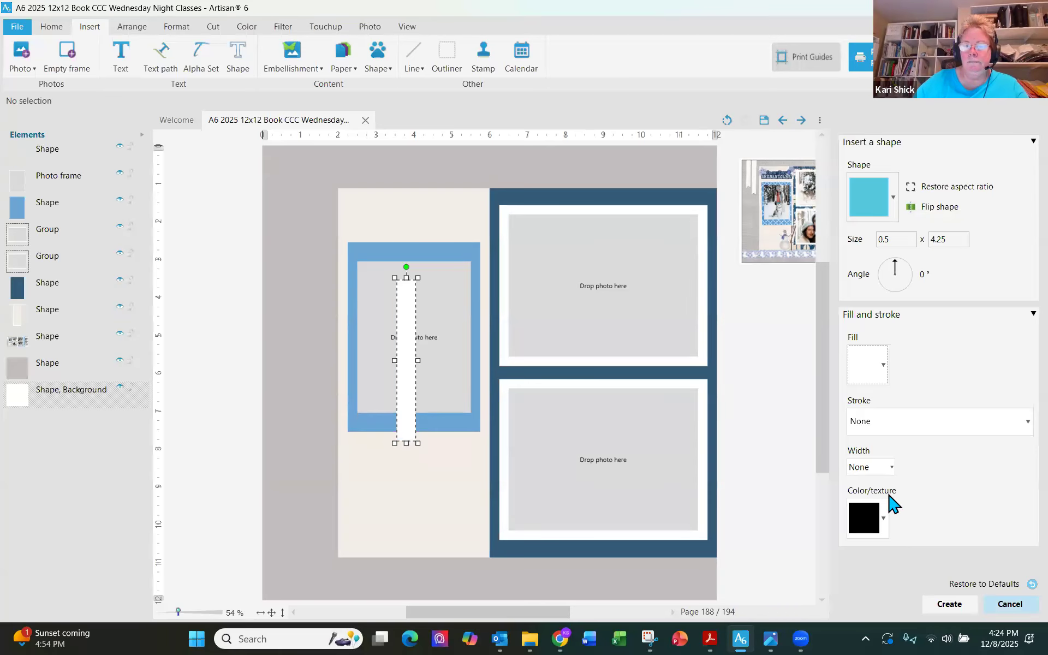
{"action": "left_click", "coordinate": [935, 603]}
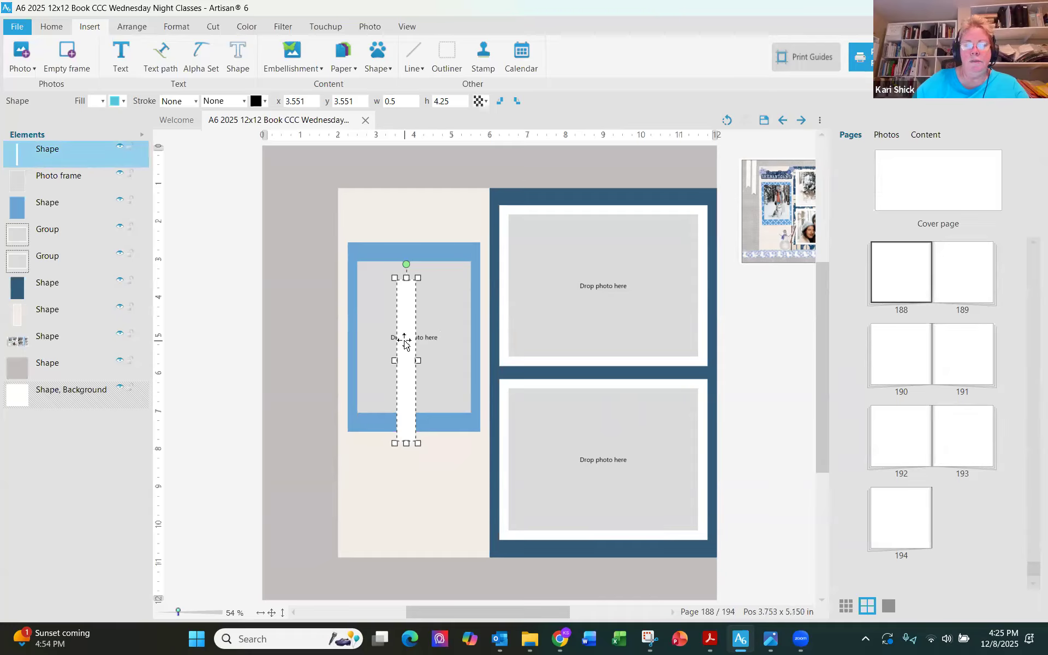
{"action": "left_click_drag", "start_coordinate": [404, 341], "coordinate": [489, 372], "text": "ctrl"}
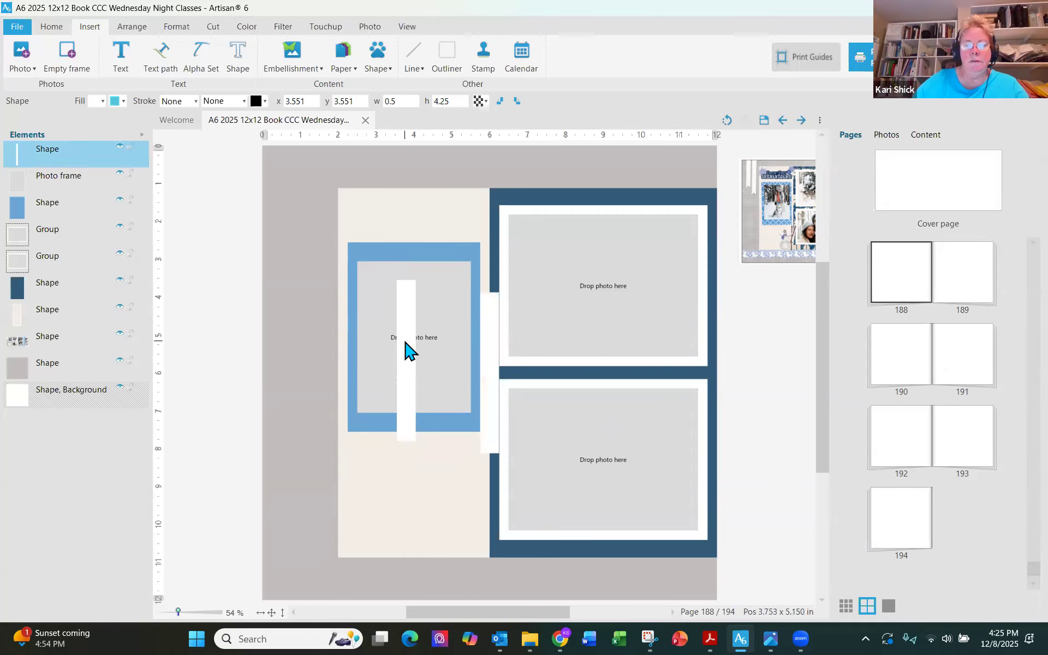
Step: Move the duplicate white strip onto the gray margin beside the light blue block and set its height to 3.25
{"action": "right_click", "coordinate": [488, 373]}
{"action": "left_click", "coordinate": [487, 341]}
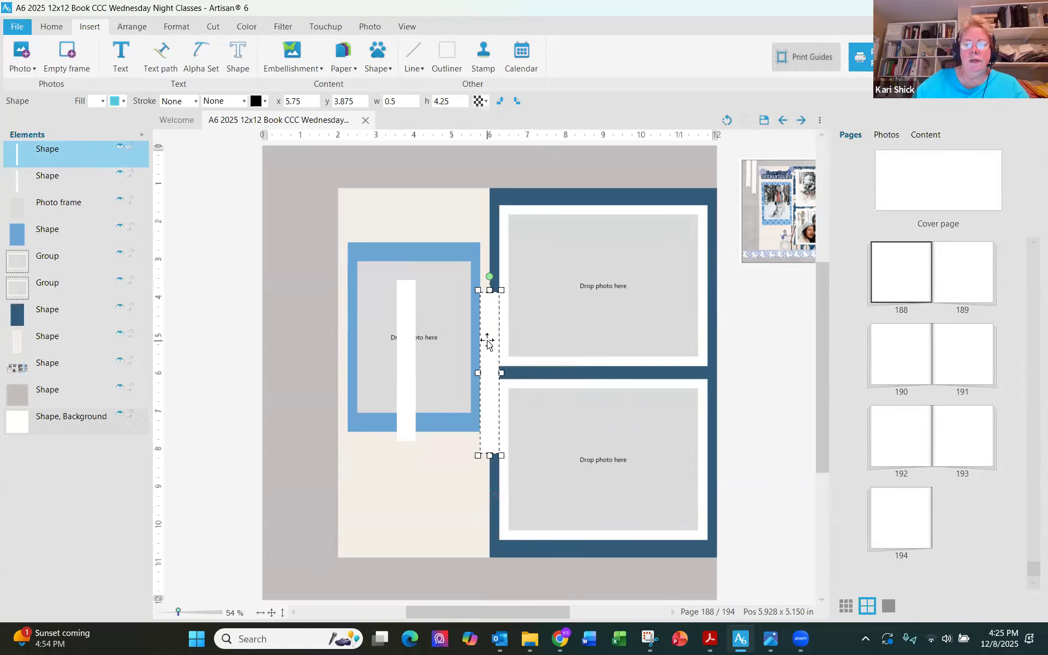
{"action": "left_click_drag", "start_coordinate": [488, 341], "coordinate": [306, 322]}
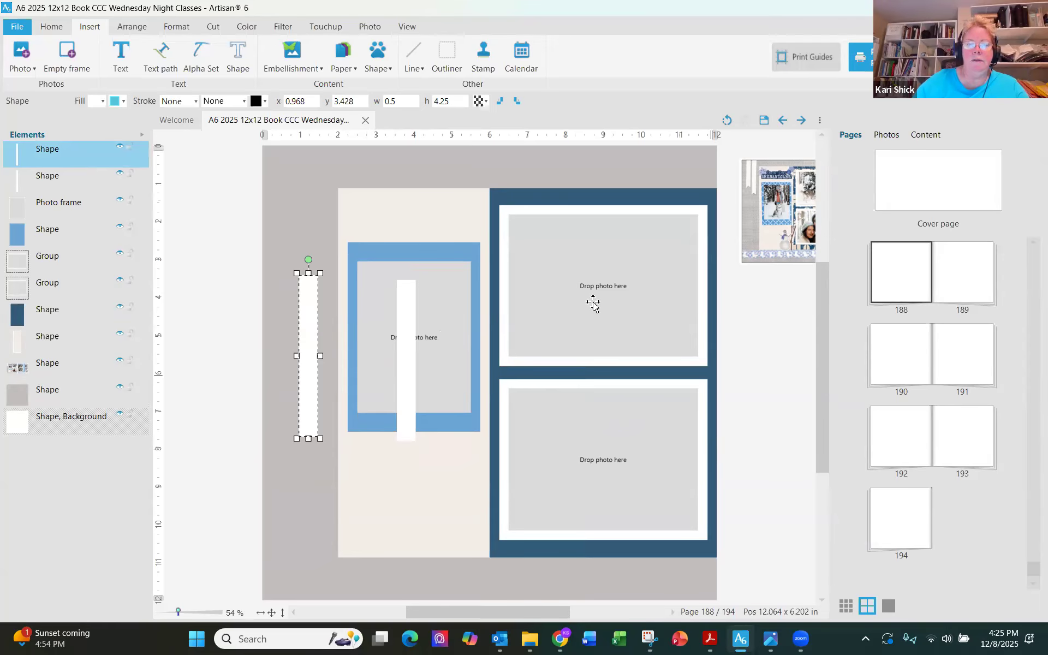
{"action": "left_click", "coordinate": [454, 100]}
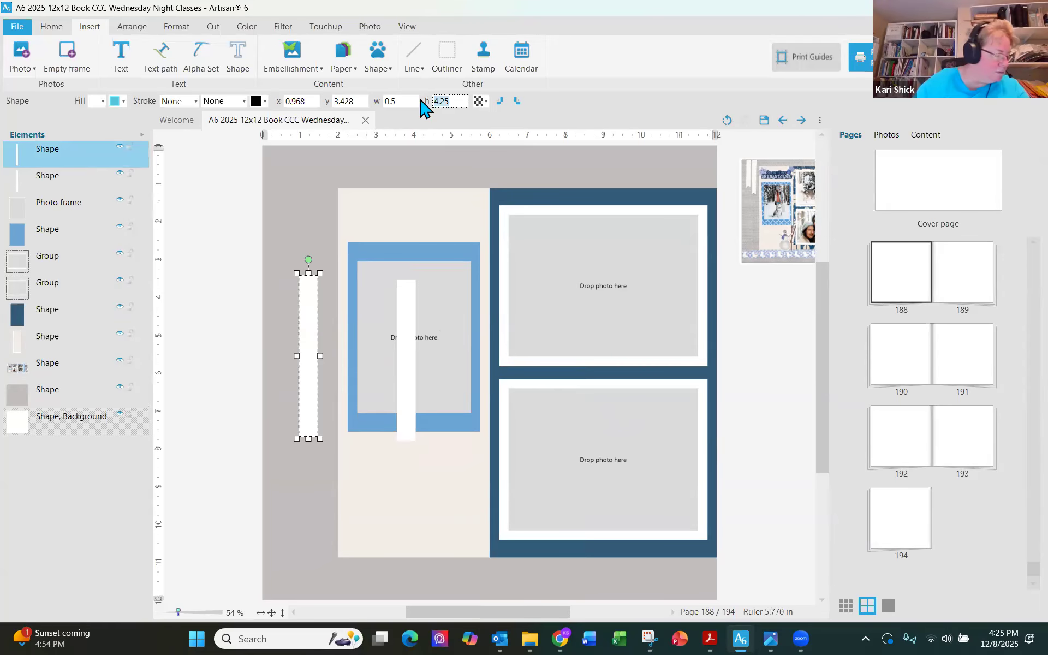
{"action": "type", "text": "3"}
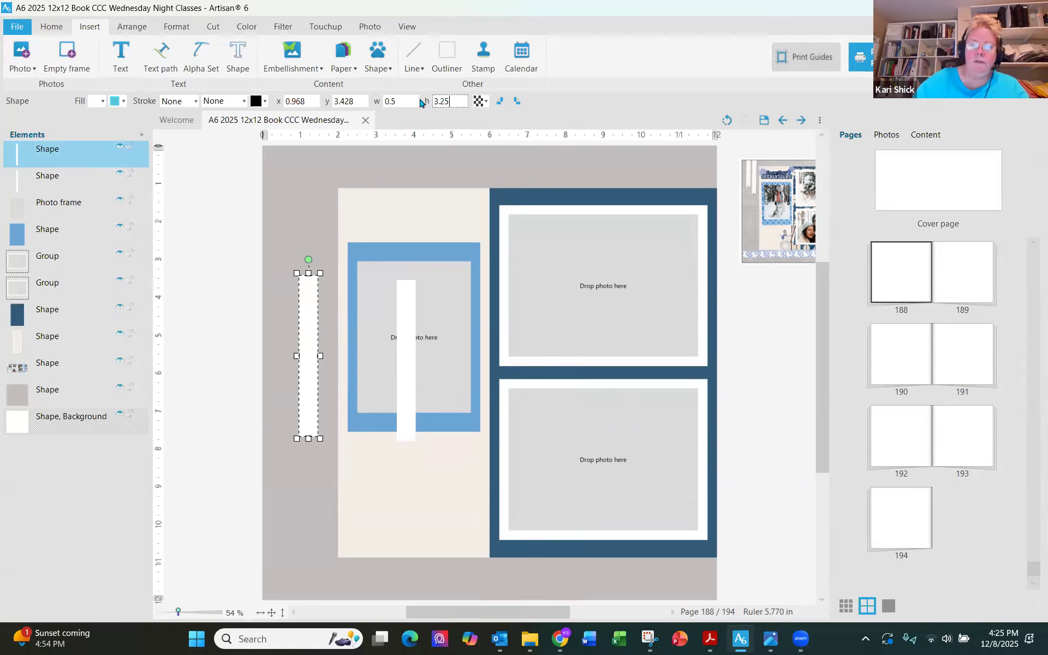
{"action": "left_click", "coordinate": [236, 227]}
Step: Move both white strips side by side to the page's top edge within the gray margin, the longer one outermost
{"action": "left_click_drag", "start_coordinate": [407, 352], "coordinate": [290, 218]}
{"action": "left_click_drag", "start_coordinate": [316, 319], "coordinate": [286, 193]}
{"action": "left_click", "coordinate": [286, 194]}
{"action": "scroll", "coordinate": [224, 396], "scroll_direction": "up", "scroll_amount": 1}
{"action": "scroll", "coordinate": [224, 388], "scroll_direction": "up", "scroll_amount": 1}
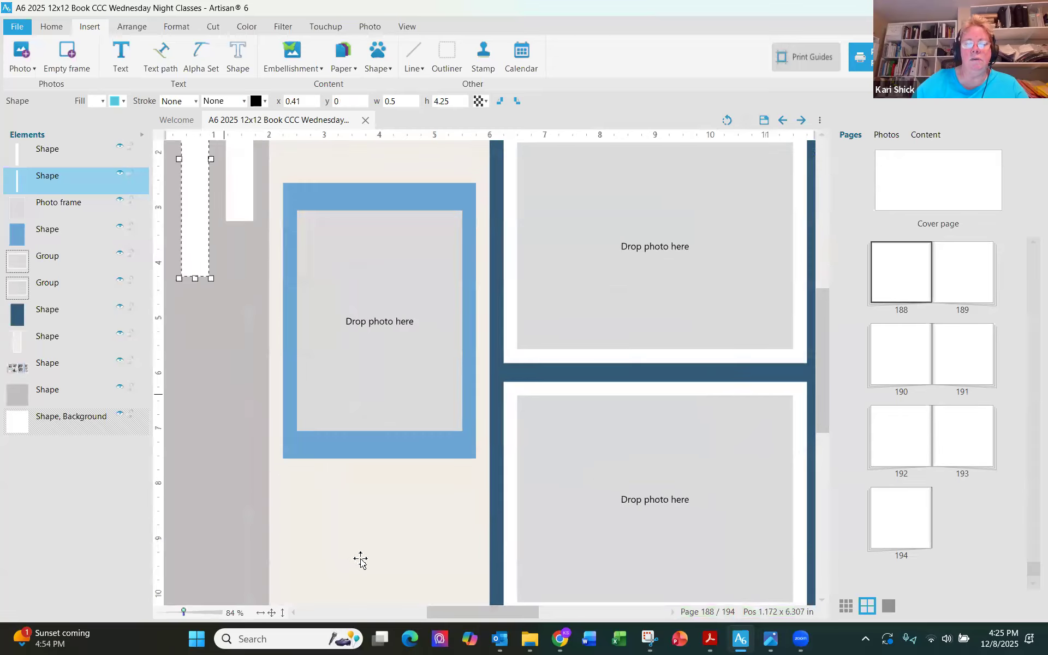
Step: Add a horizontal ruler guide at the long strip's bottom edge and a vertical guide through its center
{"action": "left_click_drag", "start_coordinate": [456, 612], "coordinate": [404, 602]}
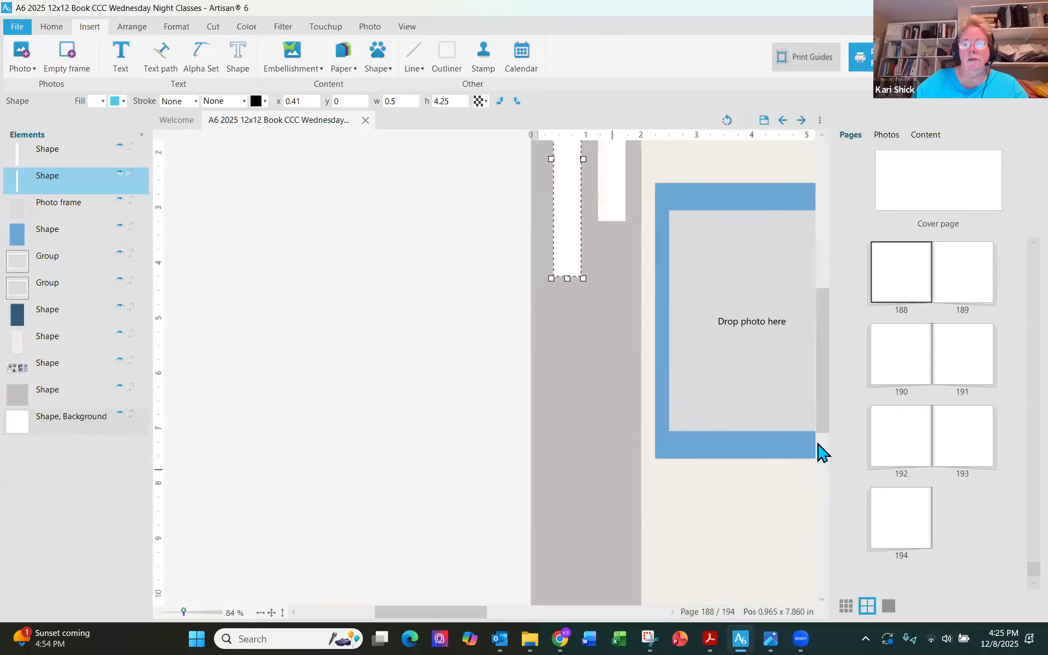
{"action": "left_click_drag", "start_coordinate": [824, 402], "coordinate": [820, 374]}
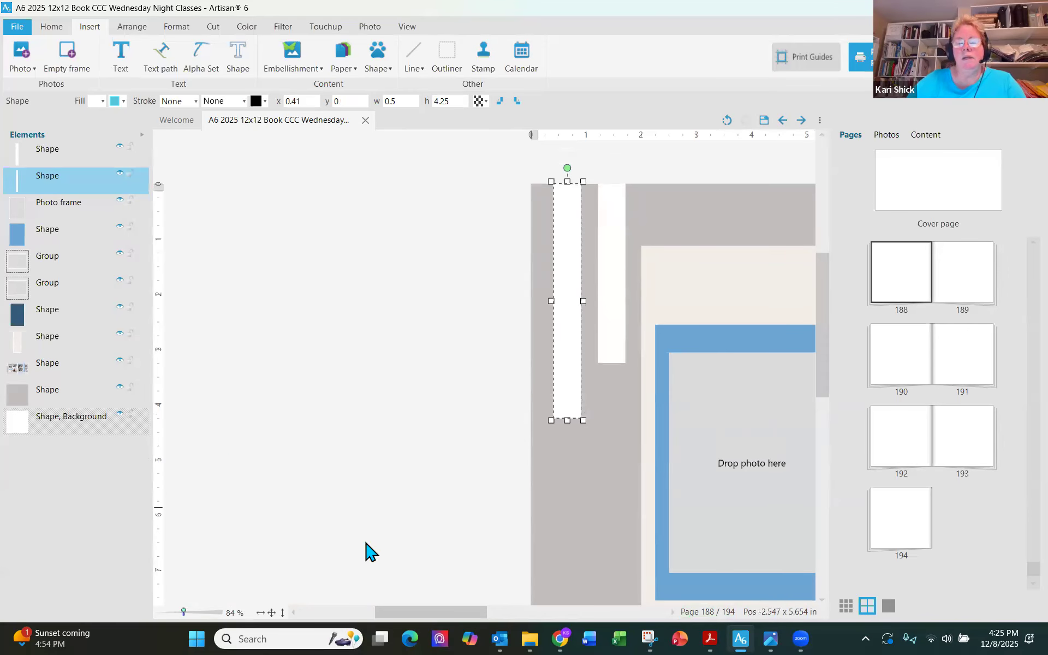
{"action": "left_click", "coordinate": [158, 418]}
{"action": "mouse_move", "coordinate": [159, 418]}
{"action": "left_mouse_down"}
{"action": "mouse_move", "coordinate": [156, 436]}
{"action": "mouse_move", "coordinate": [153, 419]}
{"action": "left_mouse_up"}
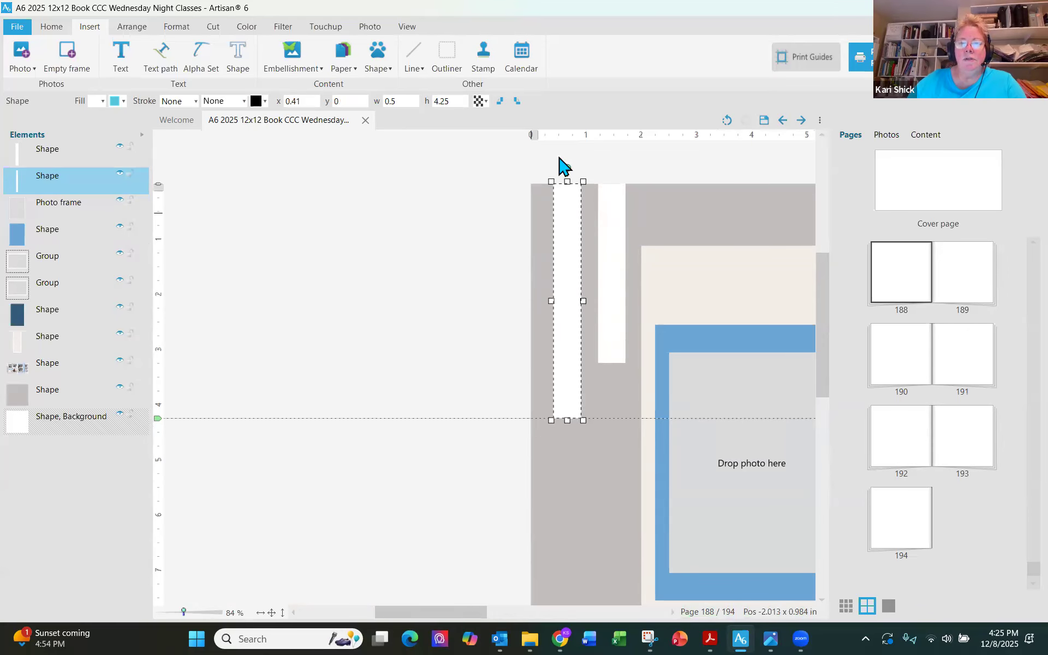
{"action": "left_click_drag", "start_coordinate": [564, 132], "coordinate": [567, 128]}
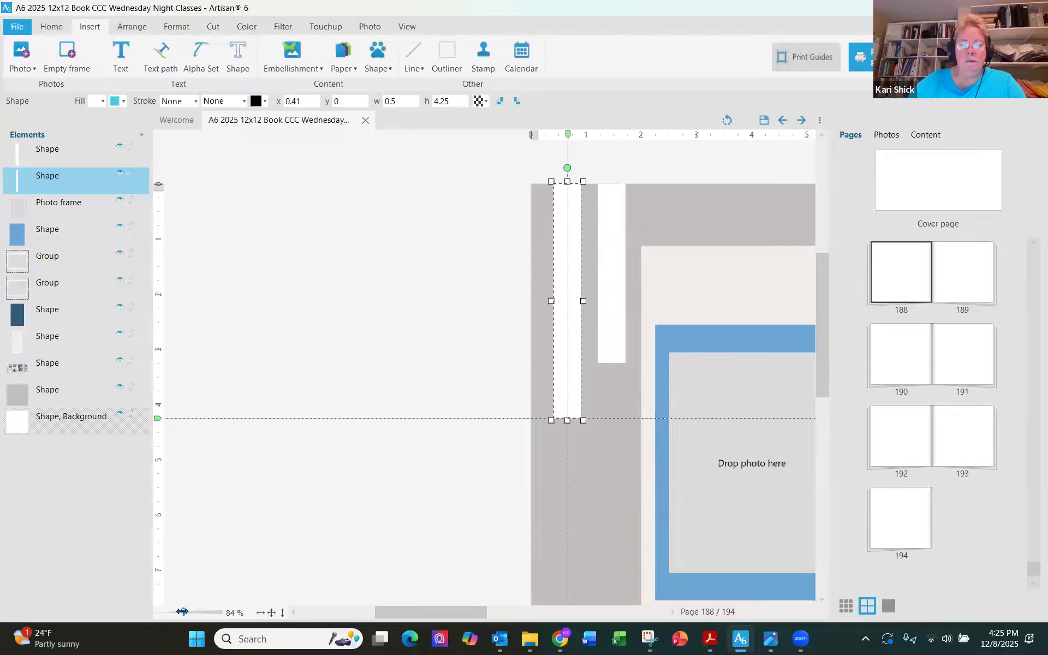
Step: Fine-tune the horizontal guide at the long strip's bottom edge and check its exact tab position
{"action": "left_click_drag", "start_coordinate": [182, 611], "coordinate": [186, 611]}
{"action": "left_click_drag", "start_coordinate": [824, 385], "coordinate": [822, 373]}
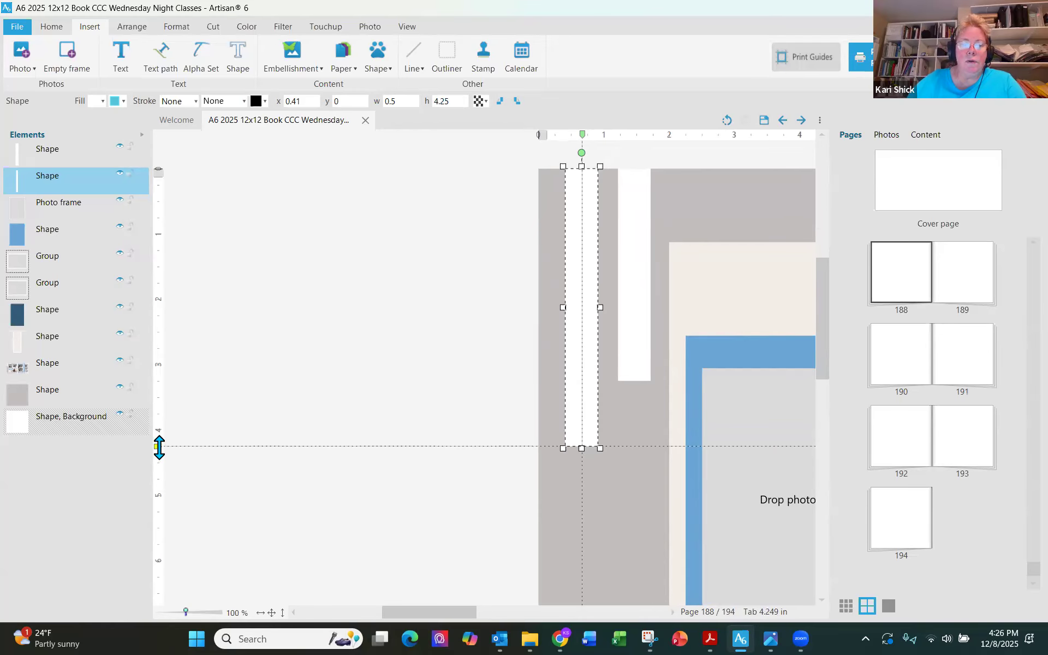
{"action": "left_click_drag", "start_coordinate": [156, 456], "coordinate": [159, 445]}
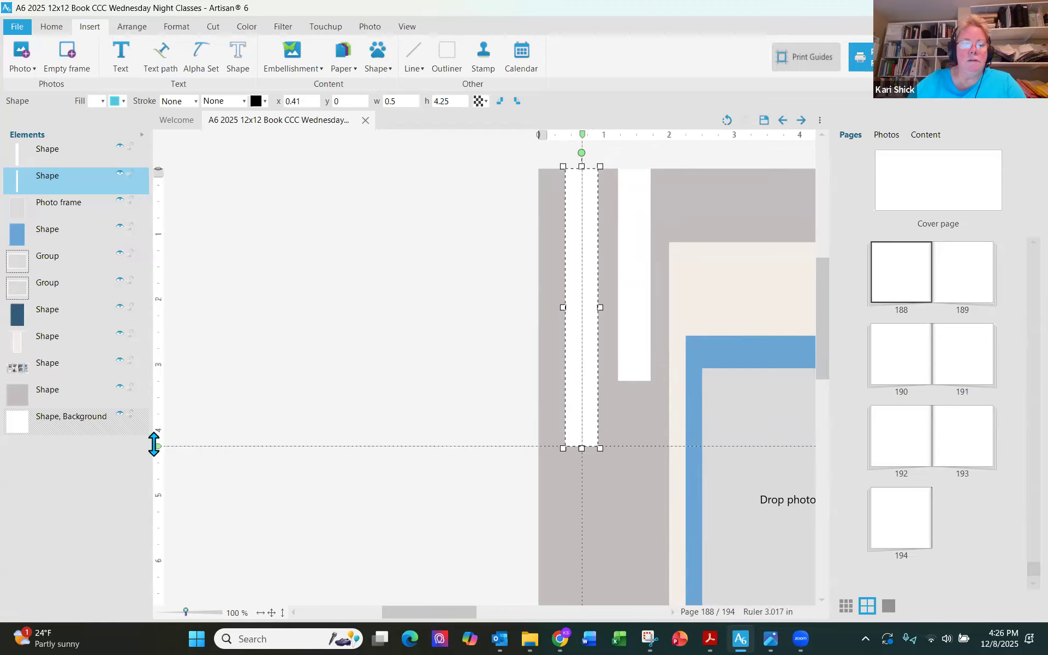
{"action": "right_click", "coordinate": [158, 446]}
{"action": "left_click", "coordinate": [194, 471]}
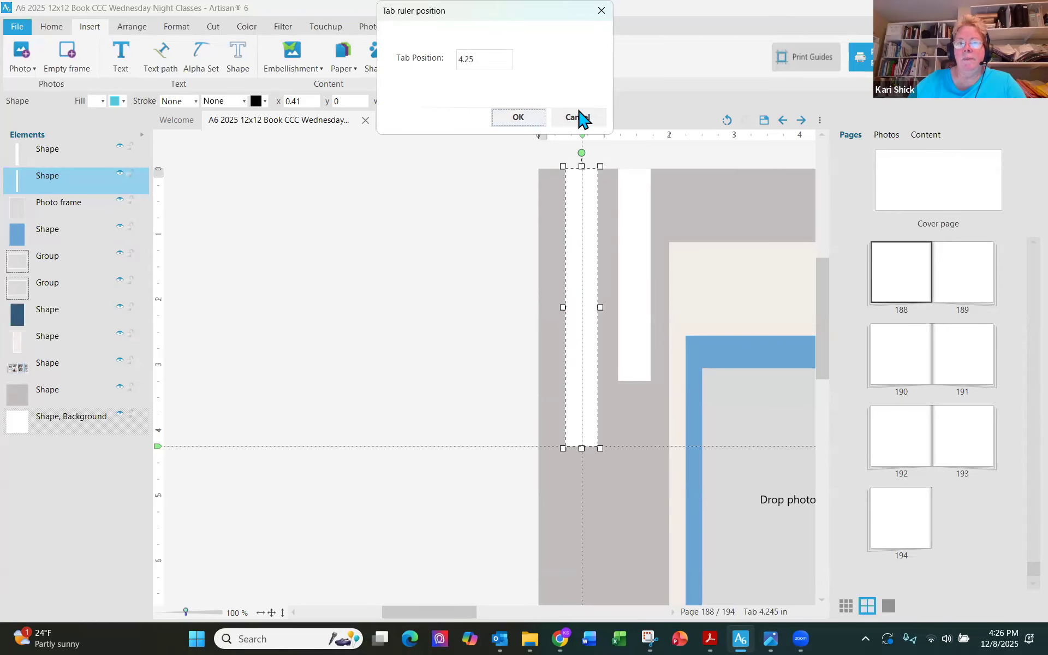
{"action": "left_click", "coordinate": [570, 119]}
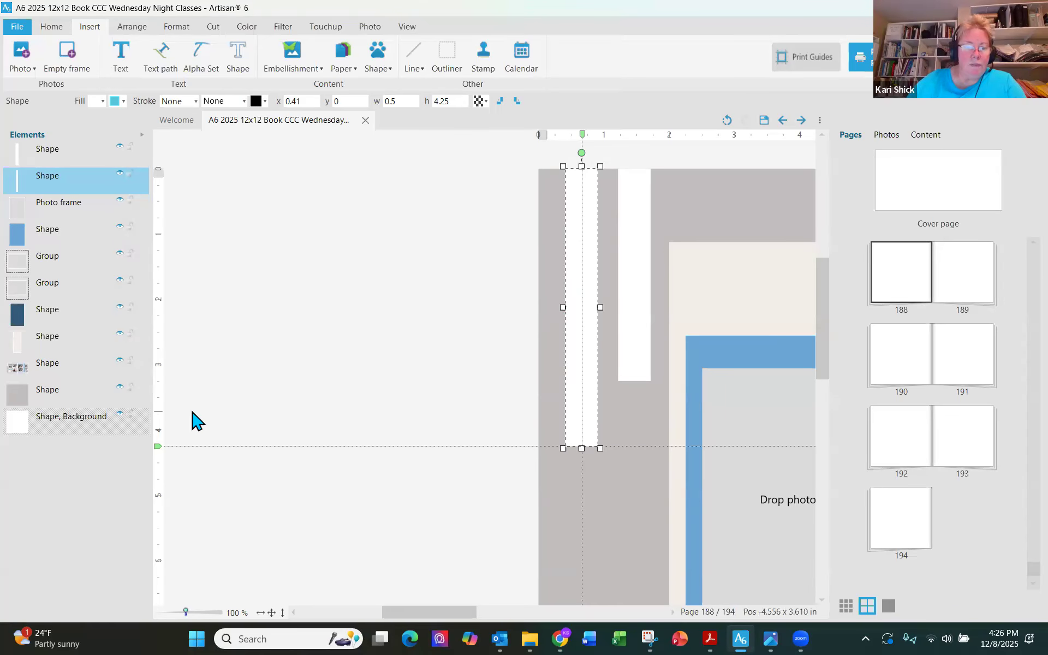
Step: Add a second horizontal guide about half an inch above the first and adjust its exact tab position
{"action": "left_click", "coordinate": [158, 413]}
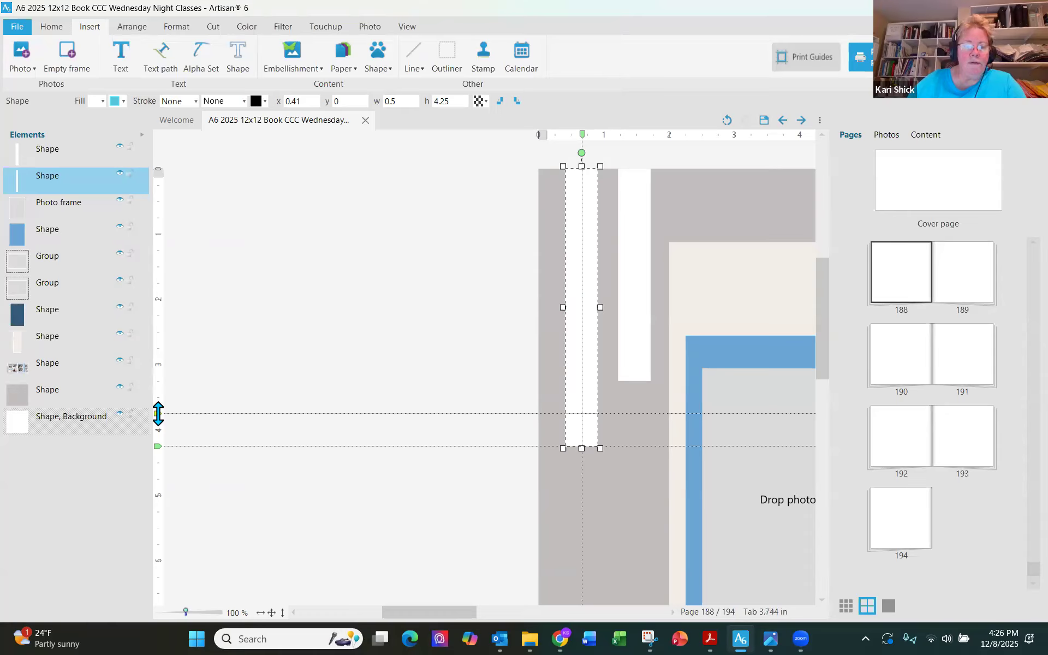
{"action": "right_click", "coordinate": [158, 413]}
{"action": "left_click", "coordinate": [200, 438]}
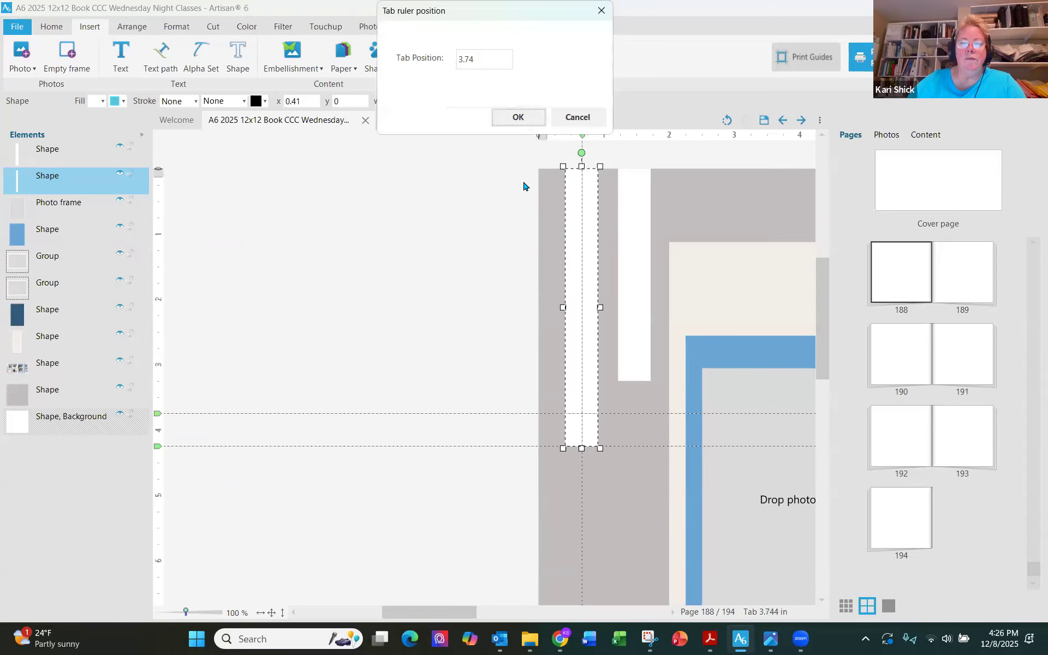
{"action": "left_click", "coordinate": [481, 58]}
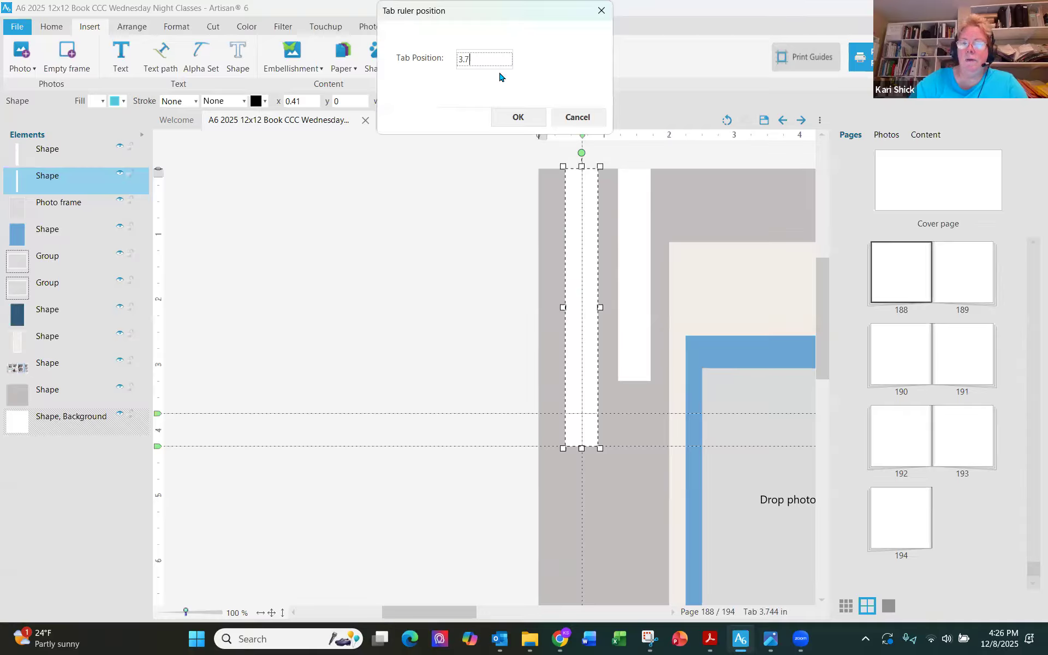
{"action": "left_click", "coordinate": [532, 118]}
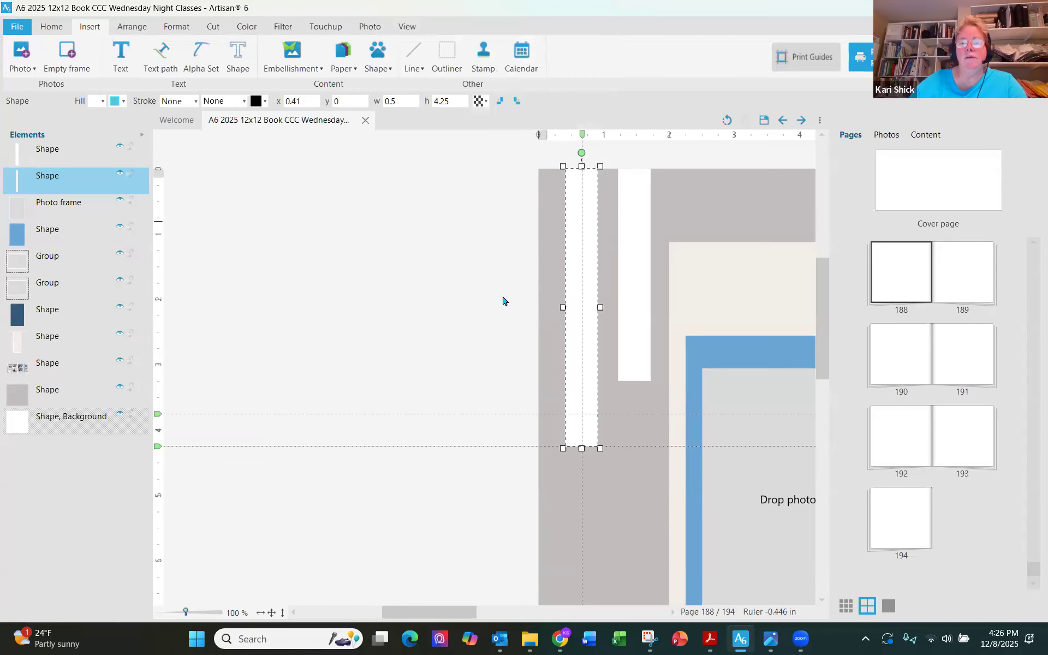
Step: Edit the long strip's shape, pulling the middle of its bottom edge up to the upper guide to form a notch
{"action": "right_click", "coordinate": [587, 367]}
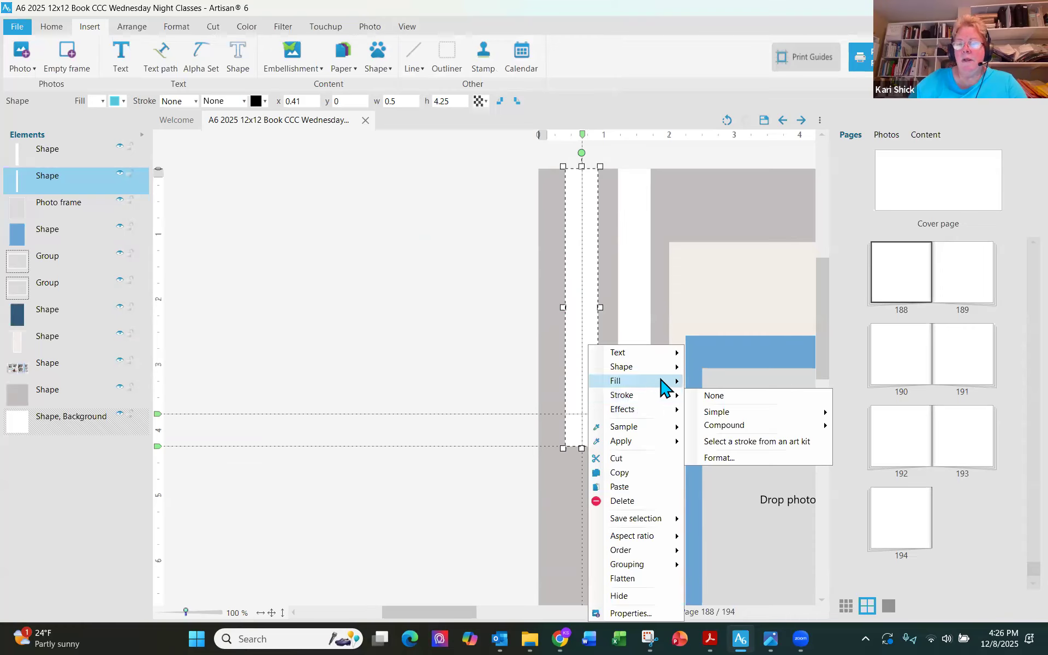
{"action": "left_click", "coordinate": [727, 370]}
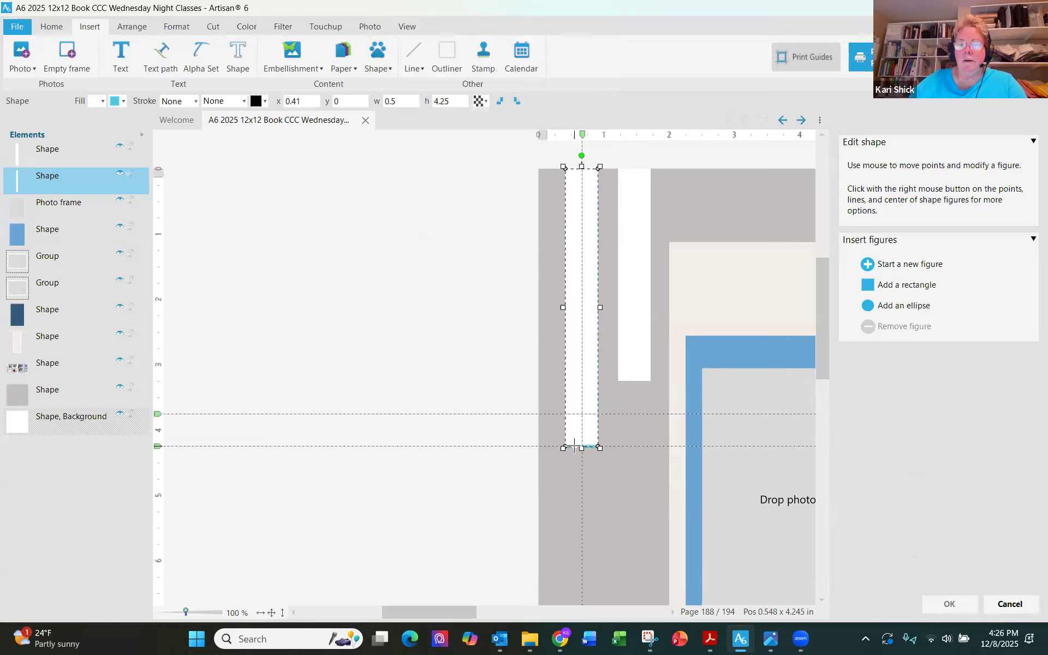
{"action": "left_click_drag", "start_coordinate": [574, 447], "coordinate": [582, 414]}
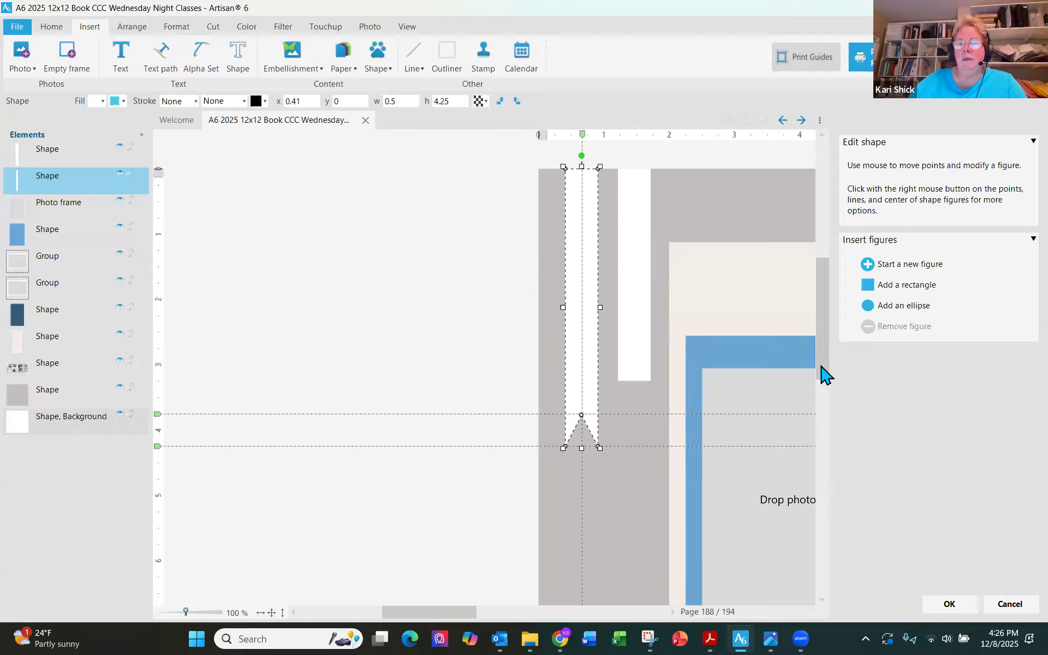
{"action": "scroll", "coordinate": [823, 355], "scroll_direction": "down", "scroll_amount": 1}
{"action": "scroll", "coordinate": [823, 356], "scroll_direction": "up", "scroll_amount": 1}
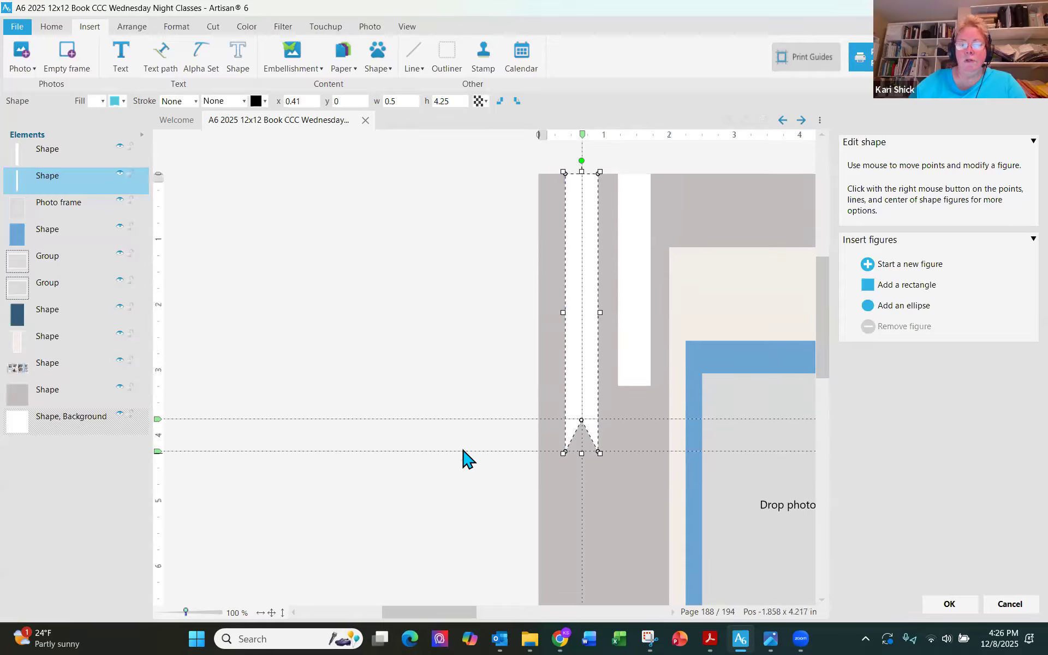
Step: Make the notch shallower by lowering its point to a new guide midway between the two horizontal guides, and apply the shape edit
{"action": "left_click_drag", "start_coordinate": [583, 427], "coordinate": [581, 436]}
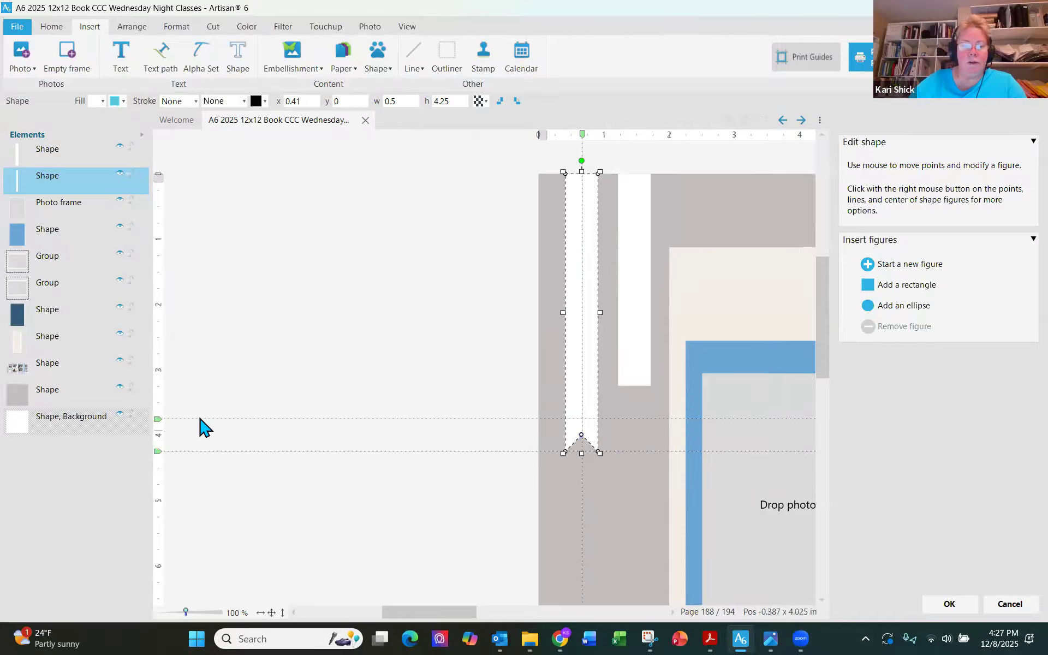
{"action": "left_click_drag", "start_coordinate": [161, 419], "coordinate": [158, 434]}
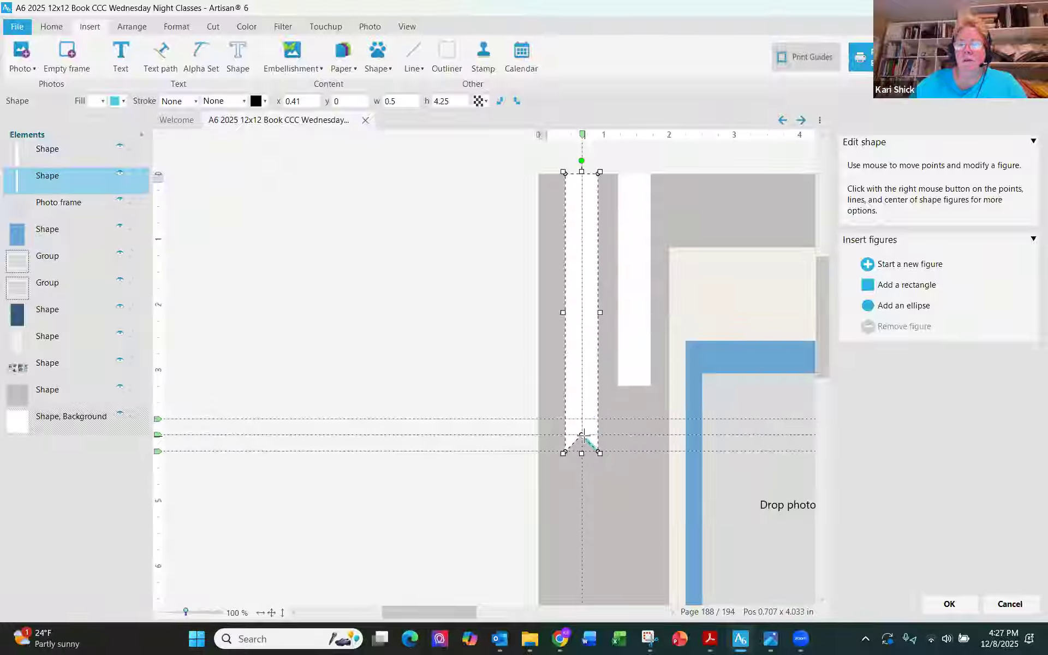
{"action": "mouse_move", "coordinate": [581, 436]}
{"action": "left_mouse_down"}
{"action": "mouse_move", "coordinate": [581, 419]}
{"action": "mouse_move", "coordinate": [581, 434]}
{"action": "left_mouse_up"}
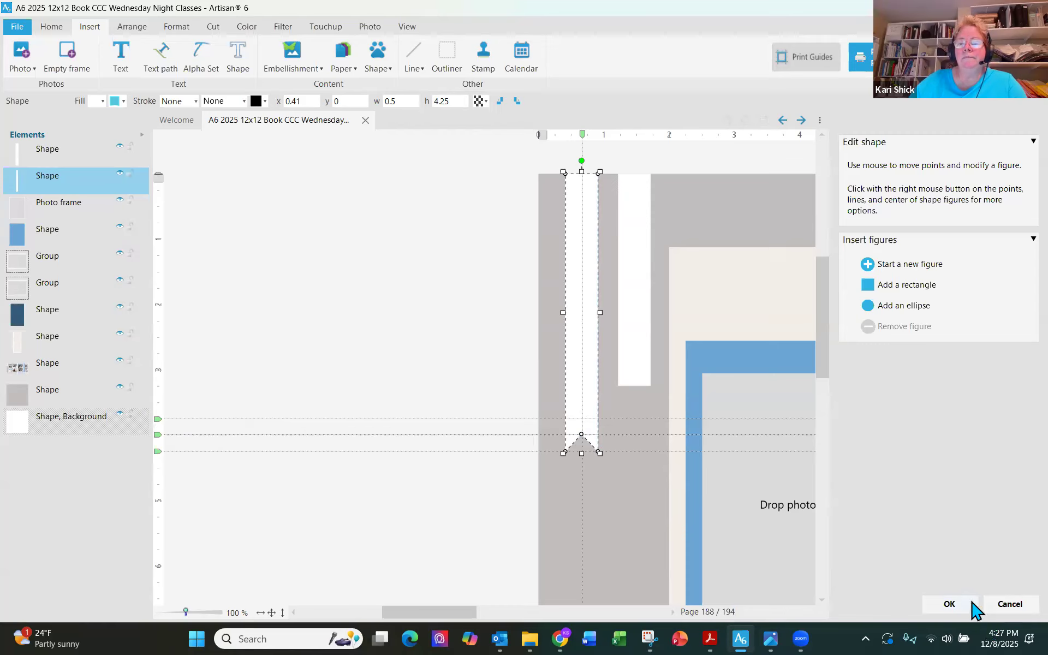
{"action": "left_click", "coordinate": [949, 603]}
Step: Move the short strip down to align with the long strip's bottom edge, and center the two strips horizontally on each other
{"action": "left_click", "coordinate": [626, 309]}
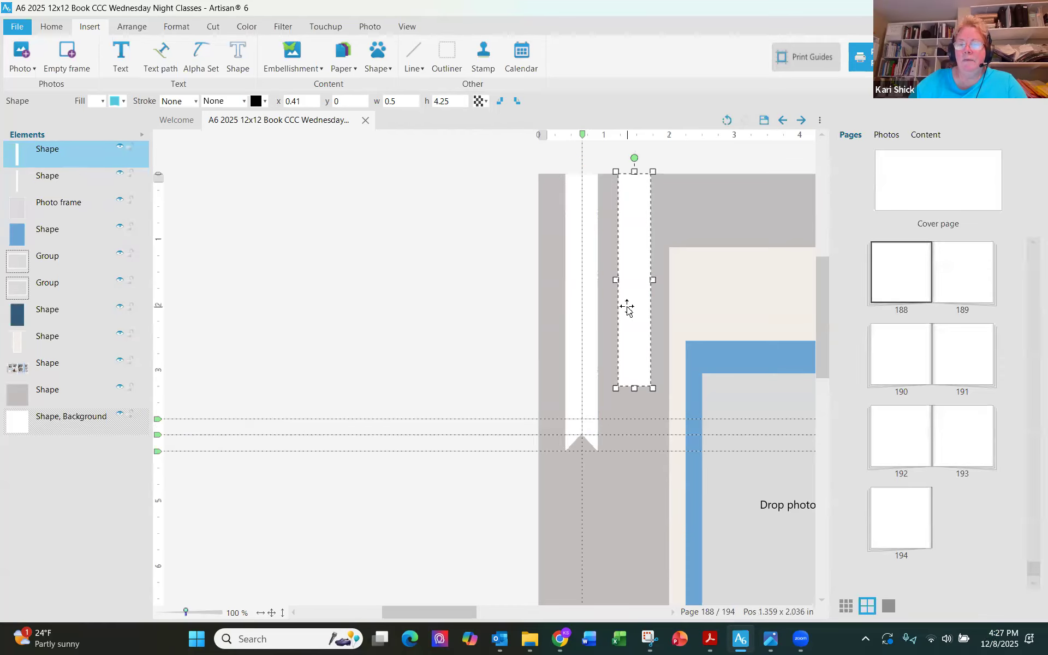
{"action": "left_click_drag", "start_coordinate": [619, 310], "coordinate": [621, 373]}
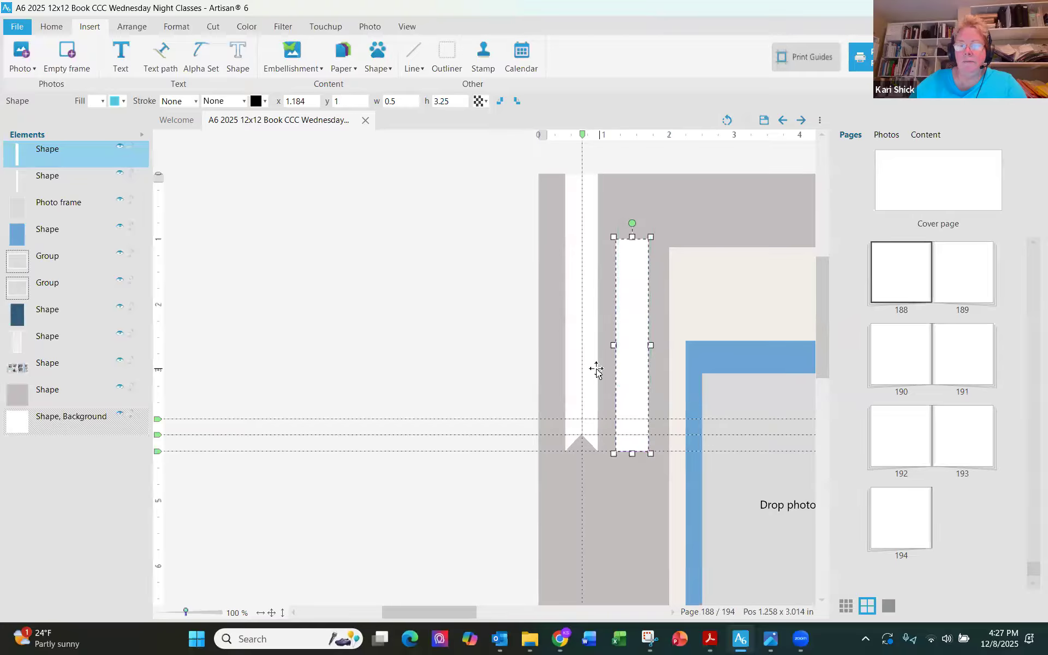
{"action": "left_click", "coordinate": [580, 352], "text": "shift"}
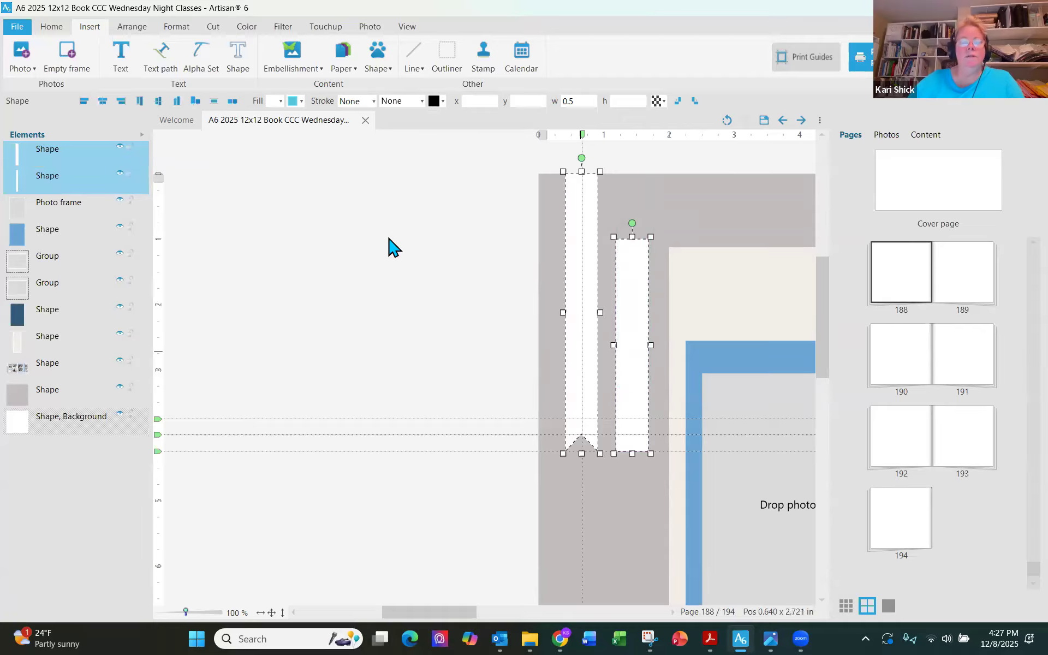
{"action": "left_click", "coordinate": [100, 108]}
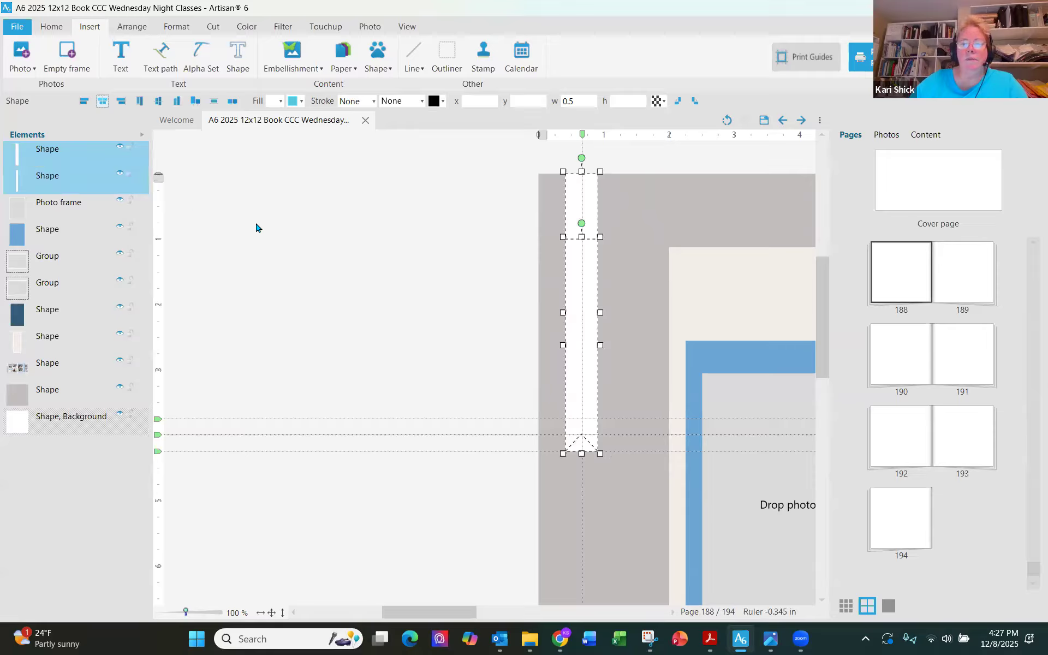
{"action": "left_click", "coordinate": [401, 214]}
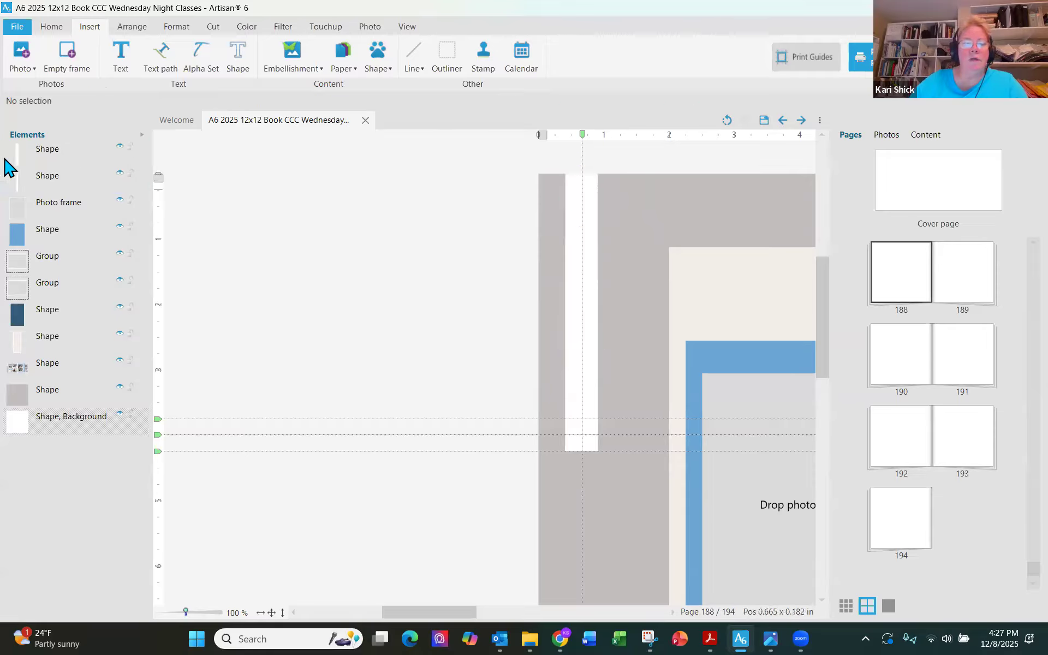
Step: Hide the long strip and notch the short strip's bottom edge up to the middle guide by editing its shape
{"action": "left_click", "coordinate": [136, 184]}
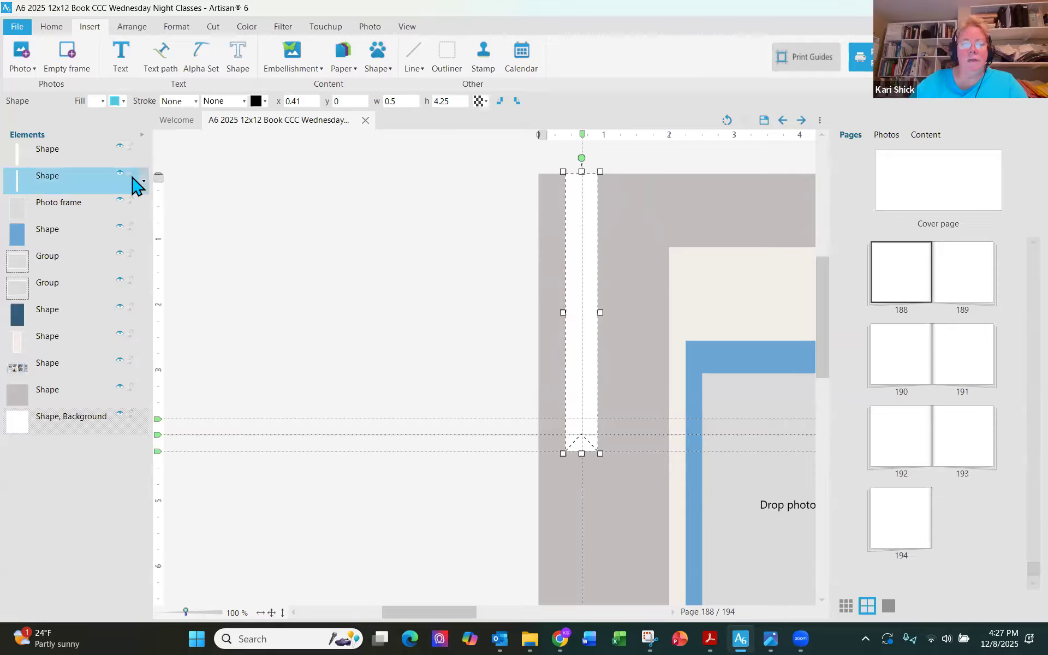
{"action": "left_click", "coordinate": [119, 174]}
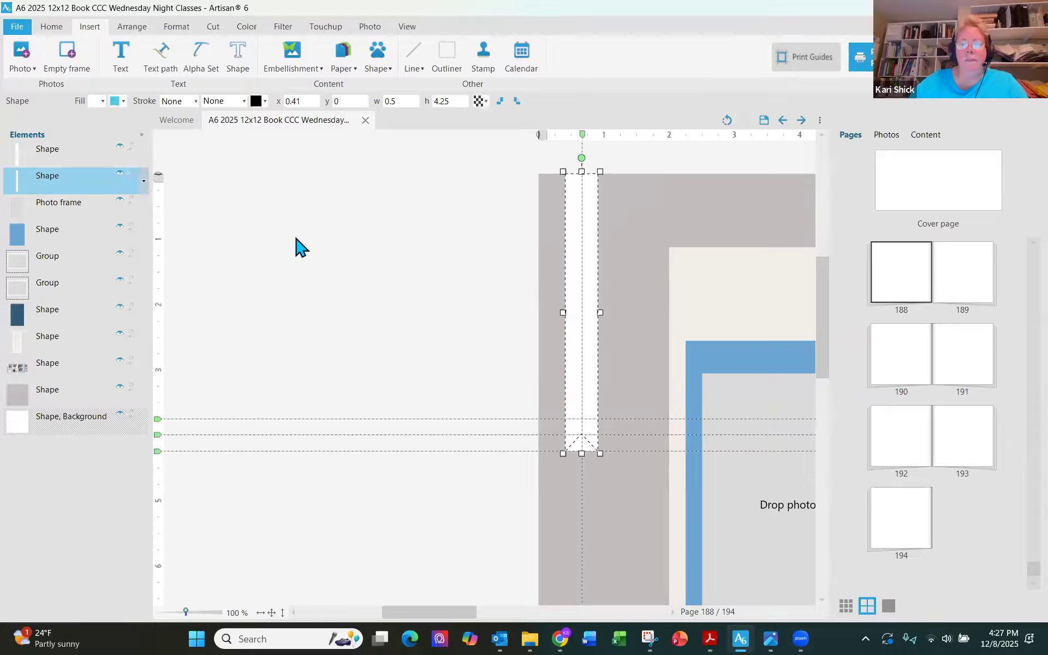
{"action": "left_click", "coordinate": [593, 304]}
{"action": "right_click", "coordinate": [593, 303]}
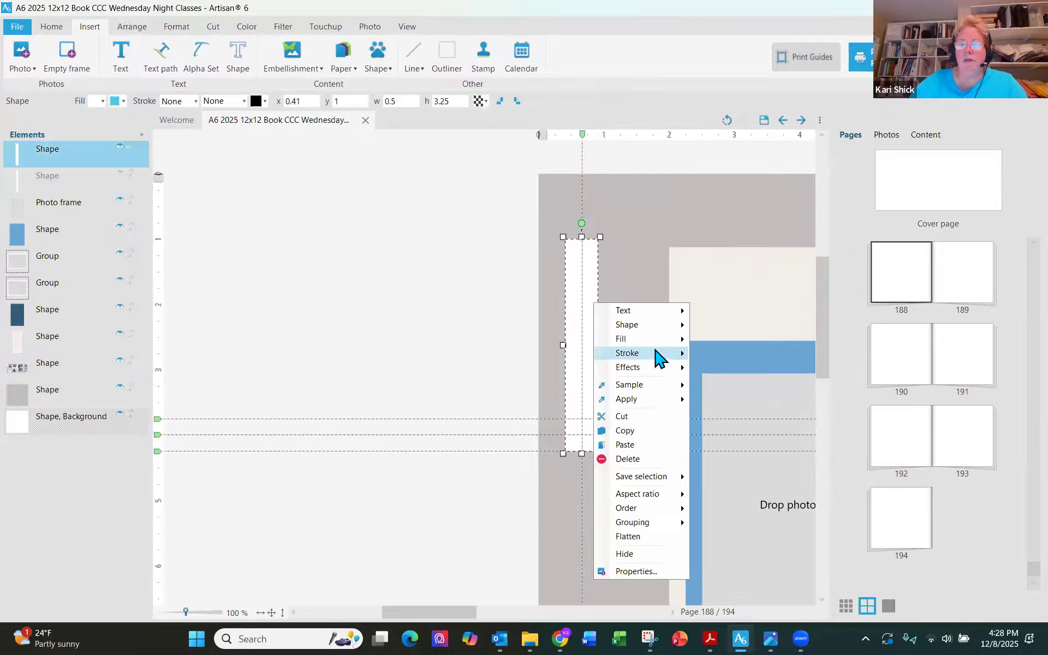
{"action": "mouse_move", "coordinate": [671, 324]}
{"action": "left_click", "coordinate": [750, 326]}
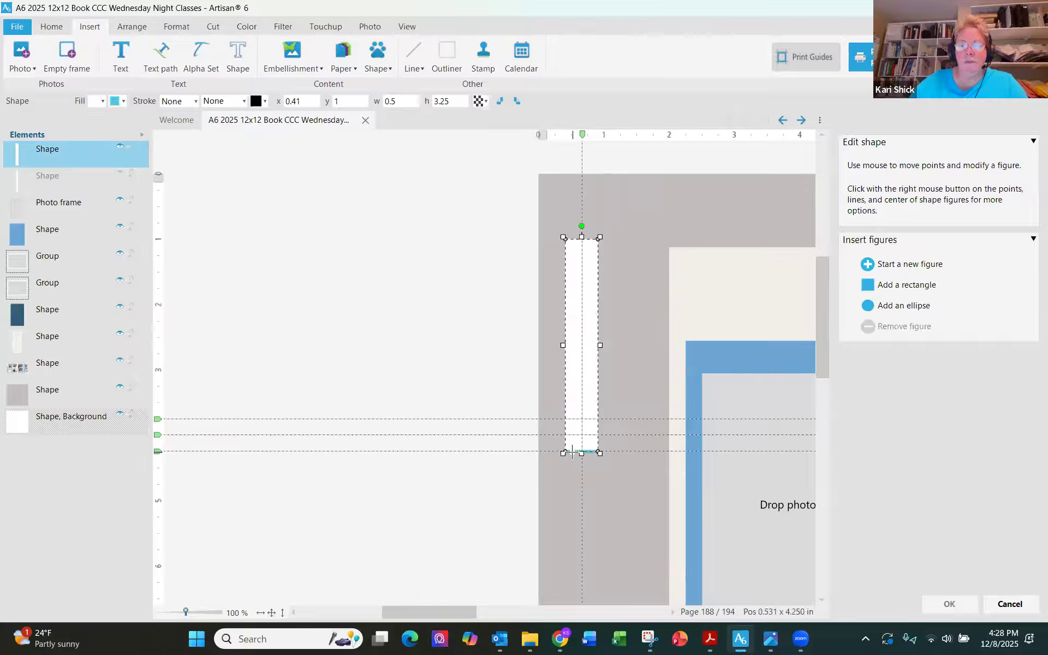
{"action": "left_click_drag", "start_coordinate": [572, 450], "coordinate": [581, 435]}
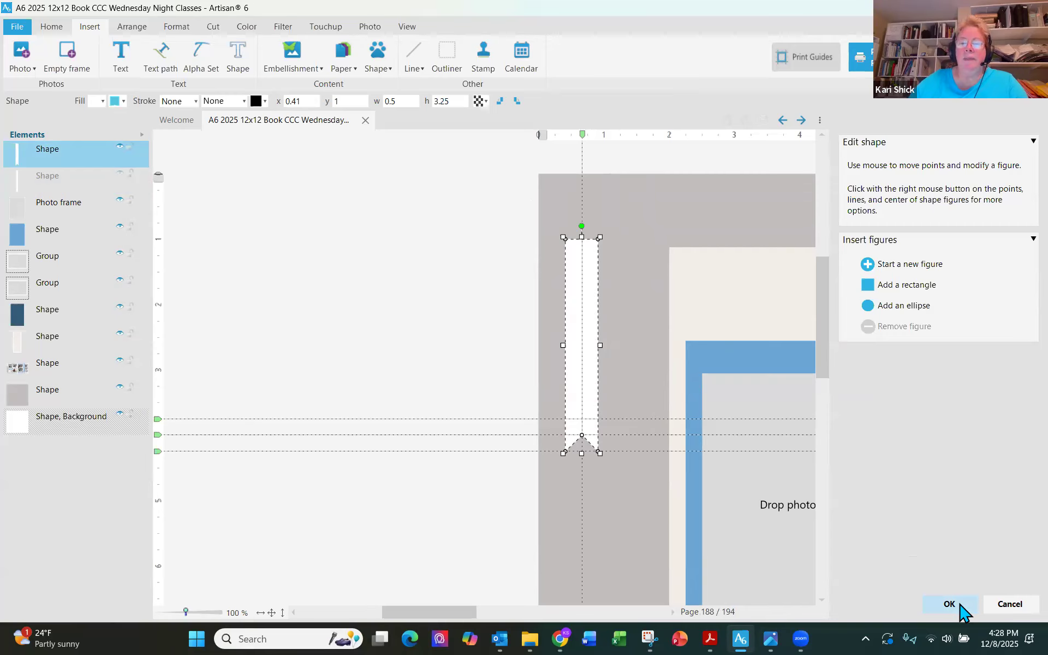
{"action": "left_click", "coordinate": [949, 603]}
{"action": "left_click", "coordinate": [457, 486]}
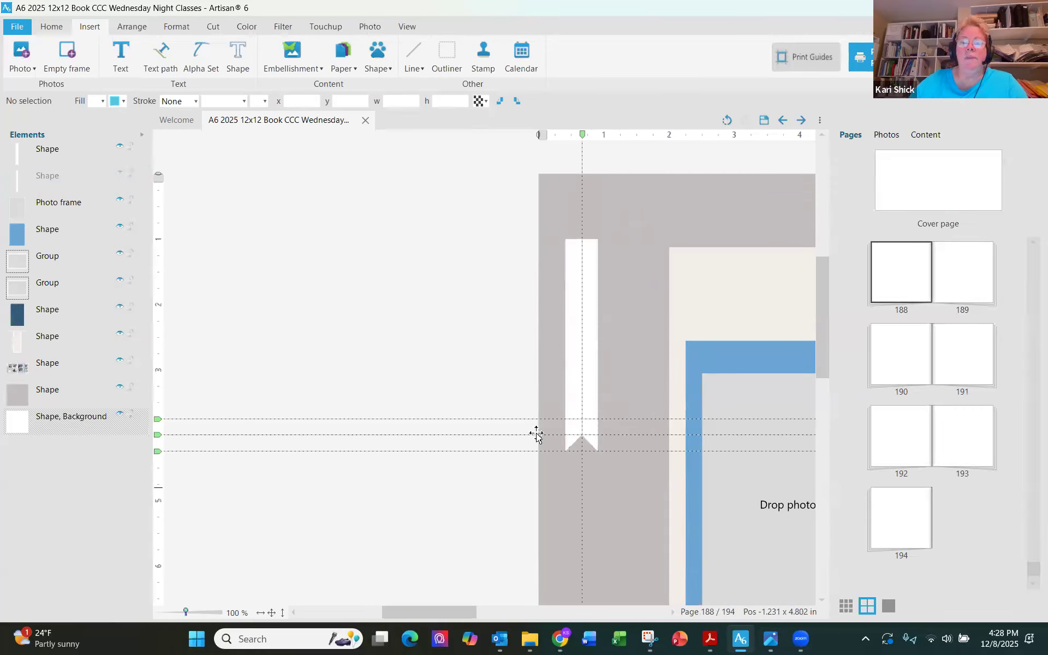
Step: Unhide the long notched strip, move the short strip up past the page's top edge, and place the long strip beside it at x 1.149
{"action": "left_click", "coordinate": [580, 380]}
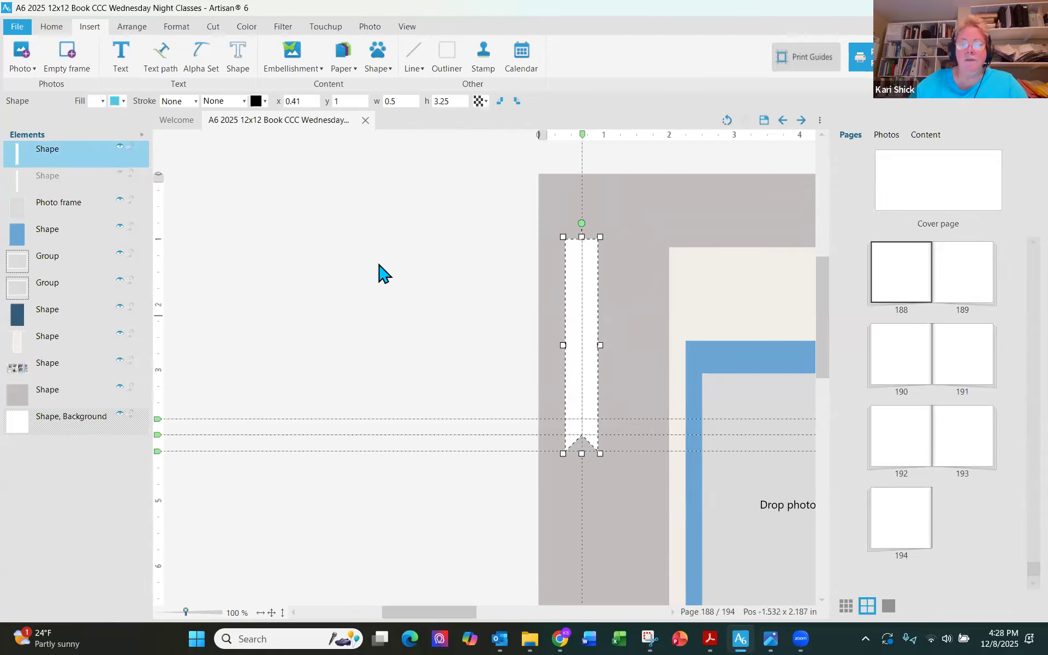
{"action": "left_click", "coordinate": [117, 175]}
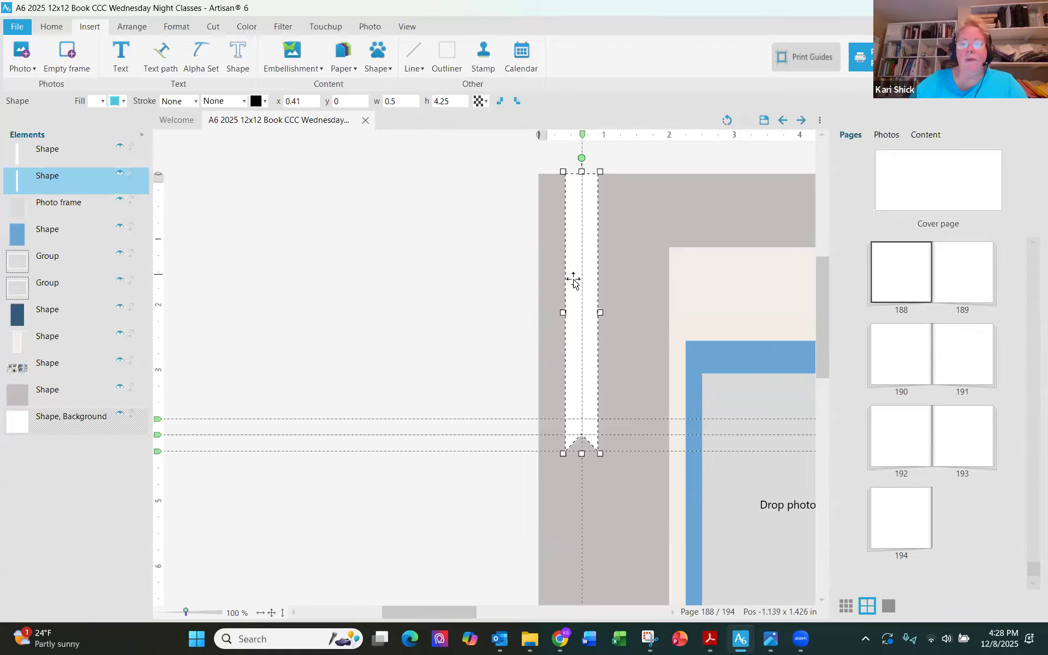
{"action": "left_click", "coordinate": [389, 248]}
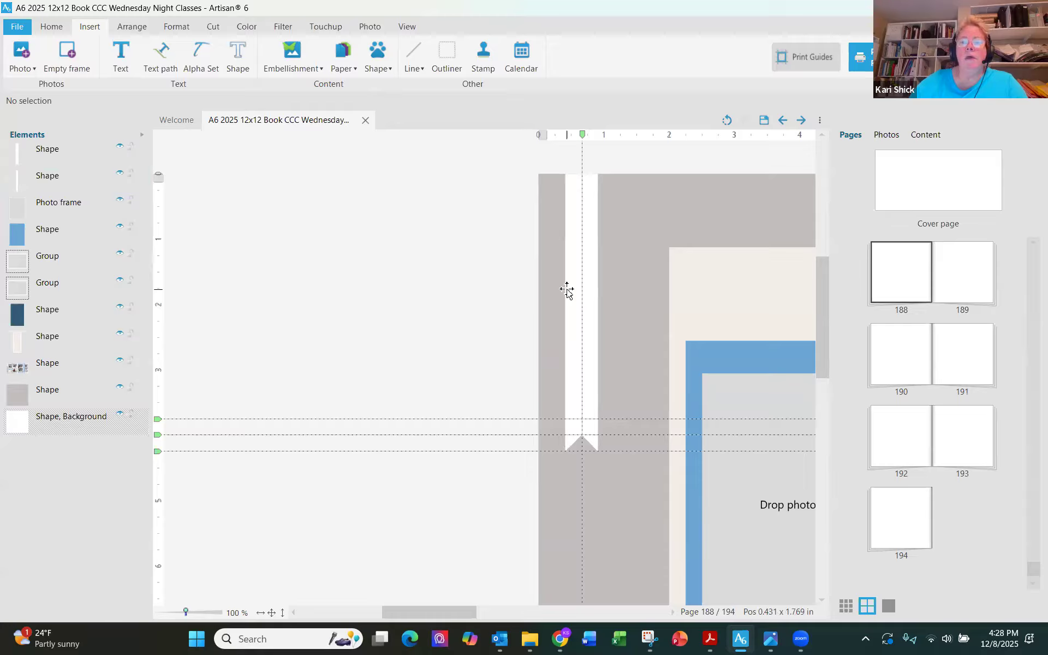
{"action": "left_click_drag", "start_coordinate": [566, 290], "coordinate": [575, 222]}
{"action": "left_click_drag", "start_coordinate": [653, 271], "coordinate": [632, 273]}
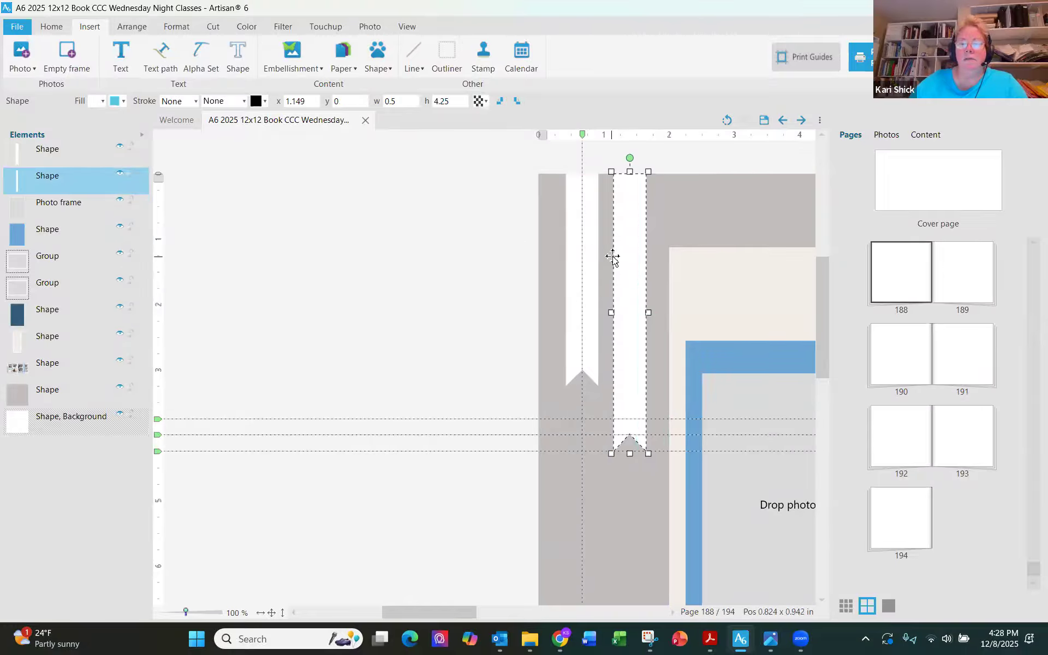
Step: Remove all ruler guides from the page and save the project
{"action": "left_click", "coordinate": [272, 612]}
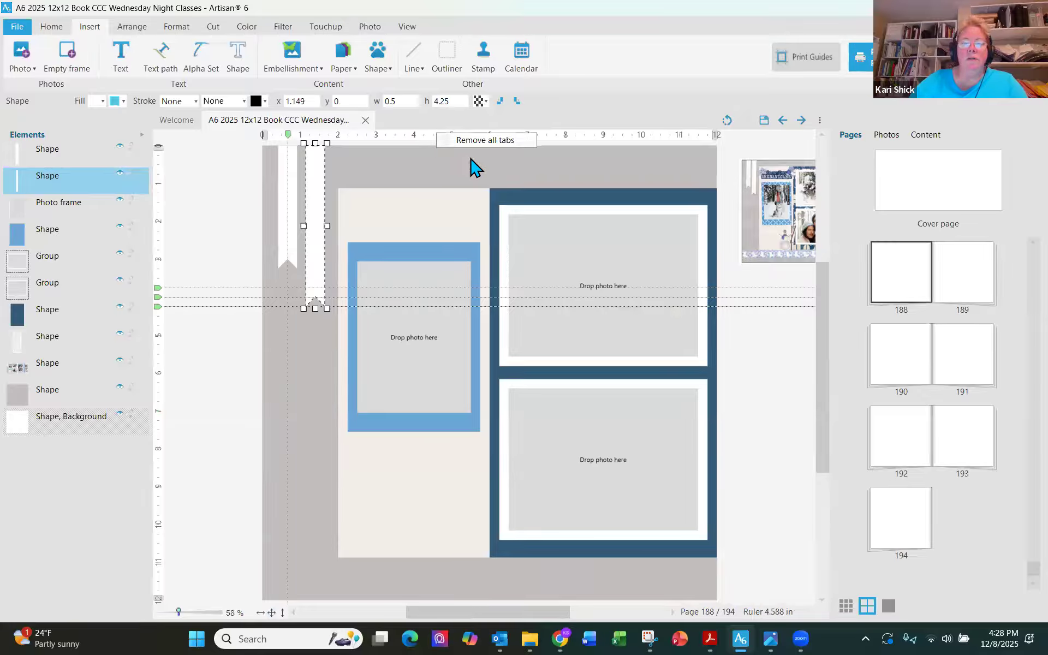
{"action": "right_click", "coordinate": [157, 322]}
{"action": "left_click", "coordinate": [177, 333]}
{"action": "left_click", "coordinate": [210, 363]}
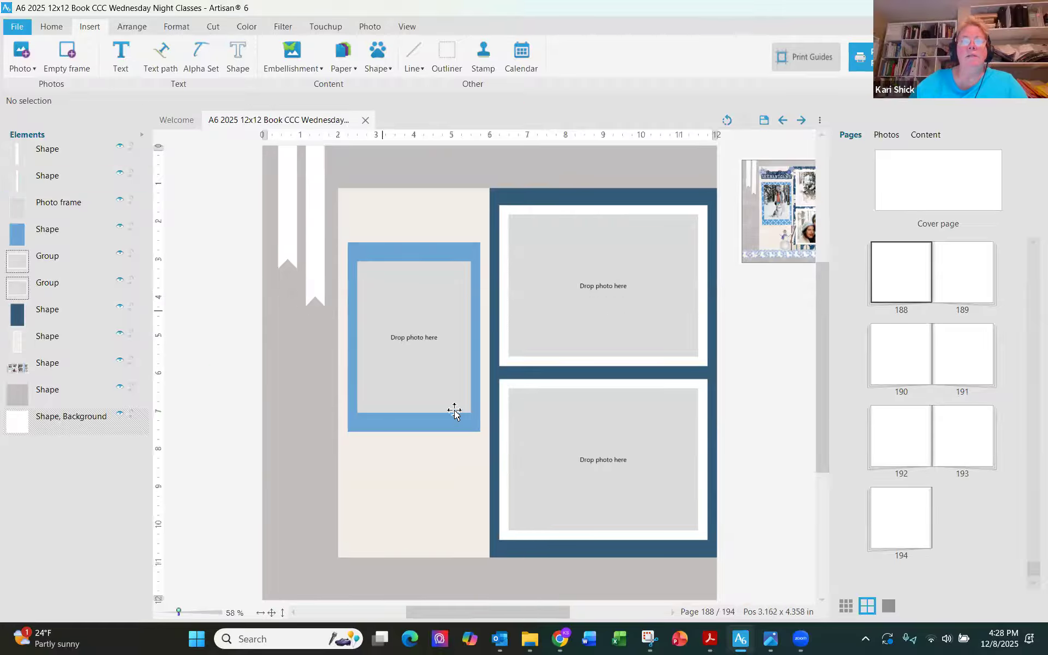
{"action": "left_click", "coordinate": [763, 120]}
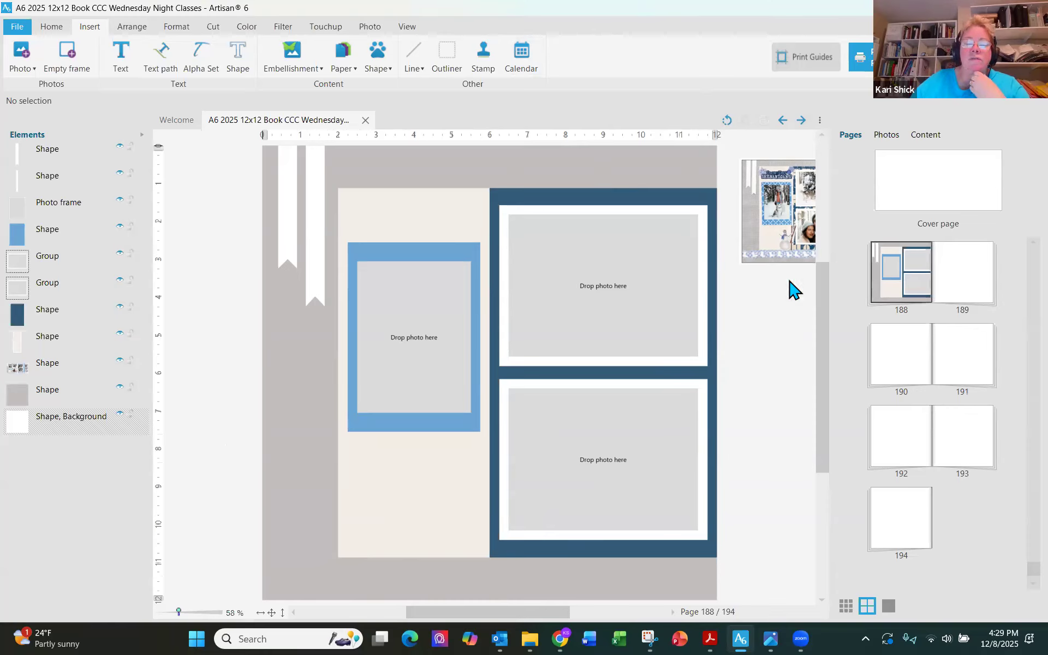
Step: Insert a white rectangle sized 12 x 1 and place it across the lower part of the page at x 0, y 10.709
{"action": "left_click", "coordinate": [384, 76]}
{"action": "left_click", "coordinate": [384, 84]}
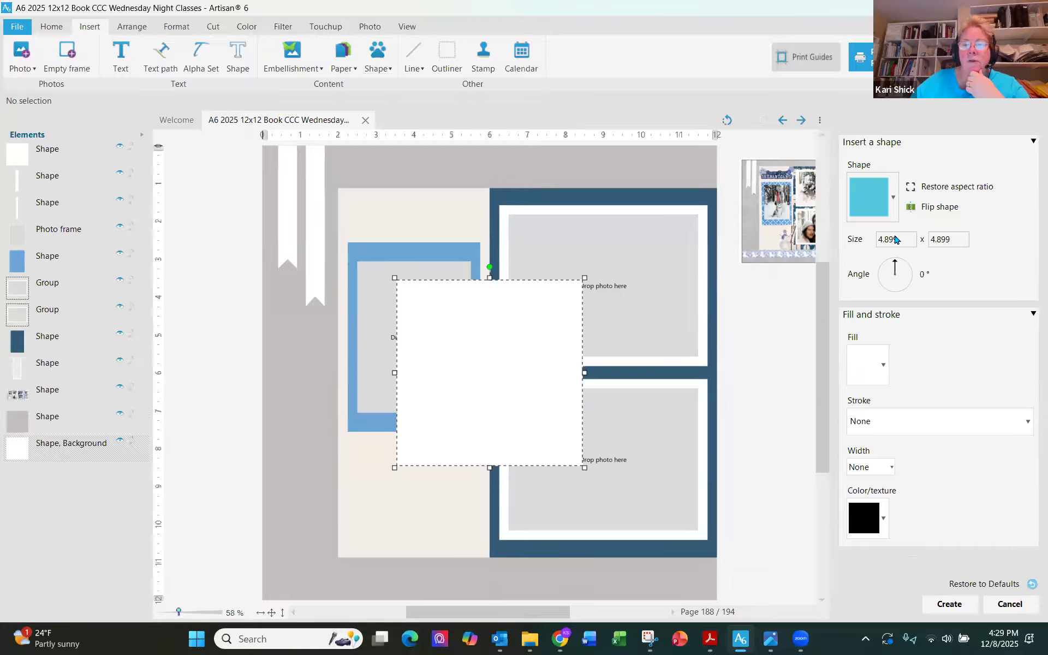
{"action": "key", "text": "BackSpace"}
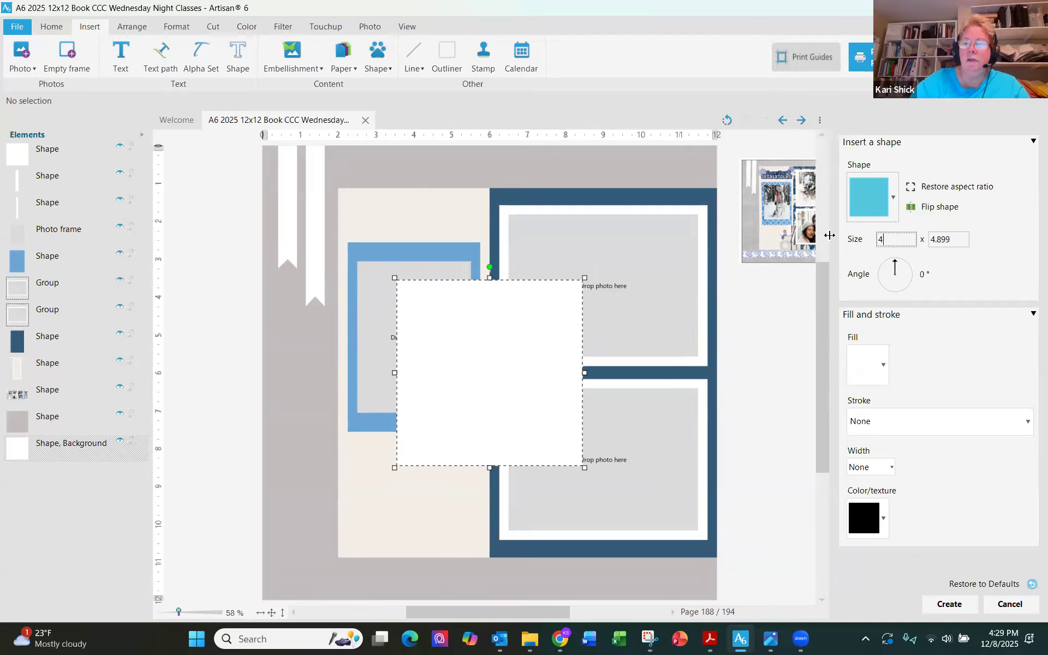
{"action": "type", "text": "12"}
{"action": "key", "text": "Tab"}
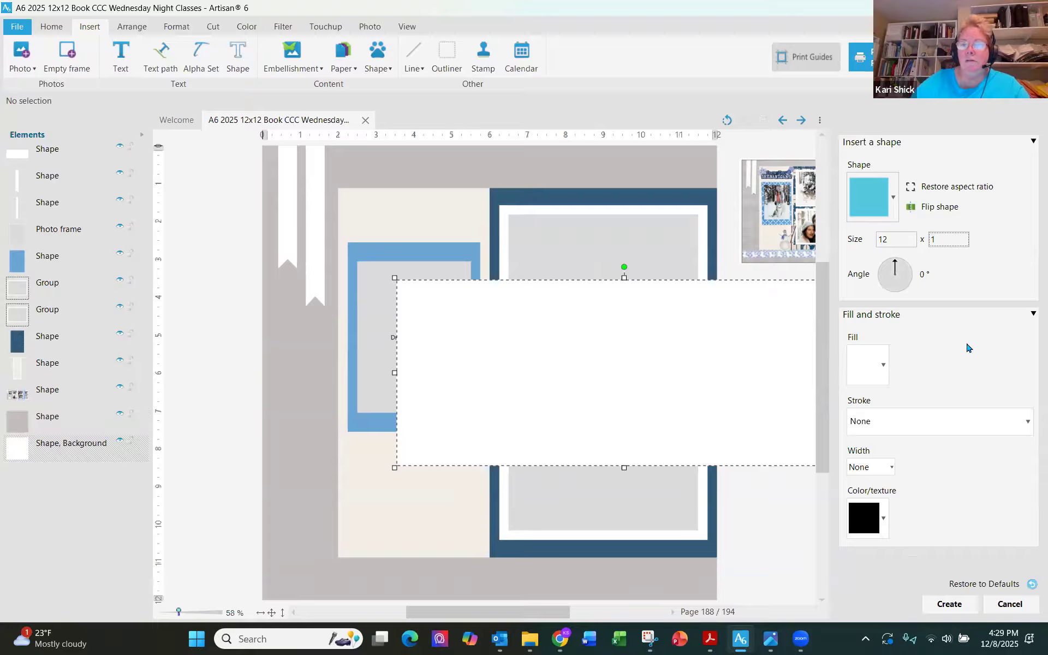
{"action": "left_click", "coordinate": [954, 604]}
{"action": "left_click_drag", "start_coordinate": [765, 310], "coordinate": [628, 578]}
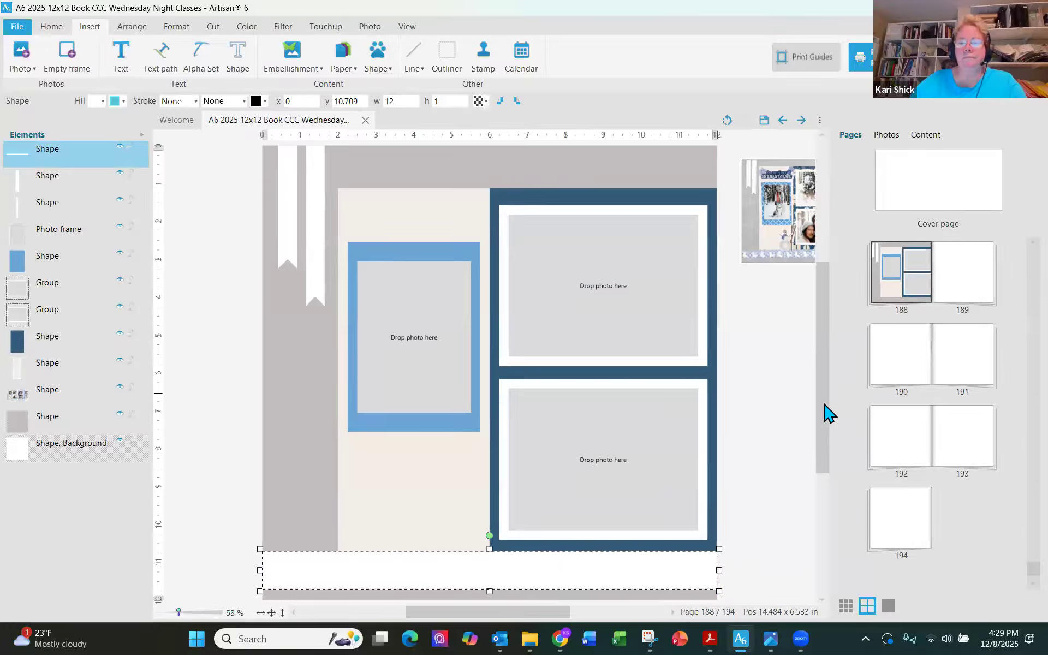
Step: Start a shaped edge cut on the 12 x 1 strip, using the punched half-circle edge from the Built-in Kits
{"action": "scroll", "coordinate": [827, 413], "scroll_direction": "down", "scroll_amount": 3}
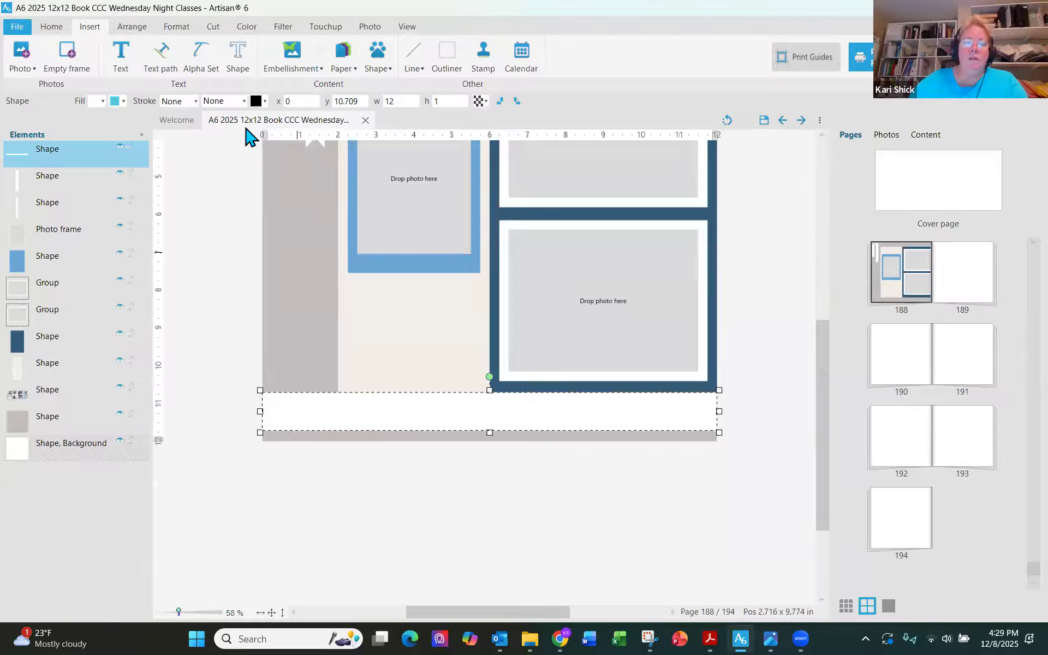
{"action": "left_click", "coordinate": [213, 27]}
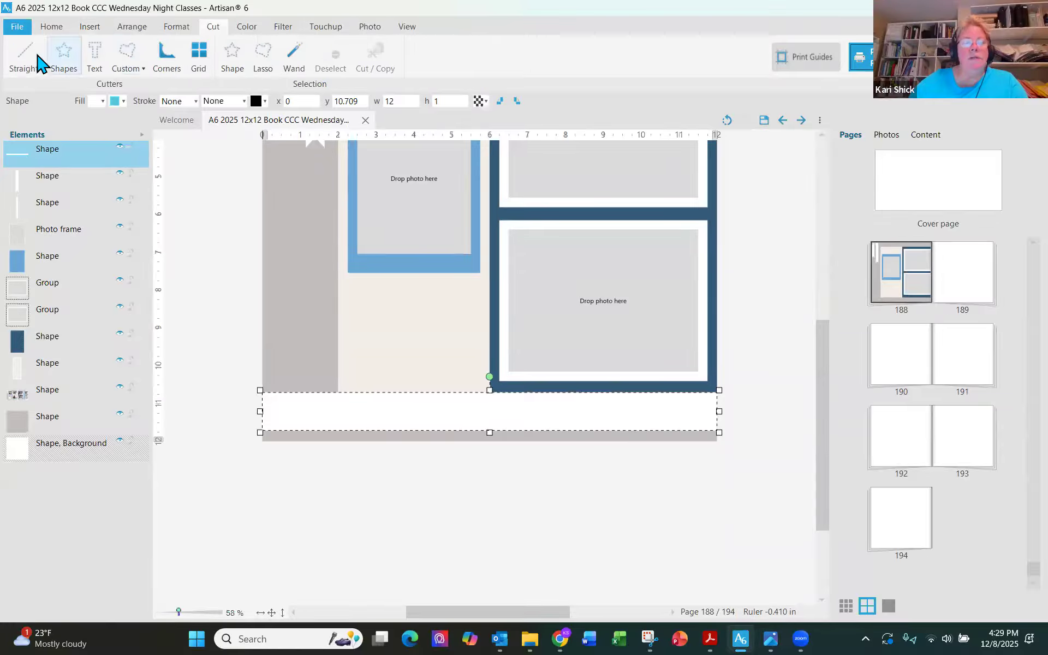
{"action": "left_click", "coordinate": [37, 68]}
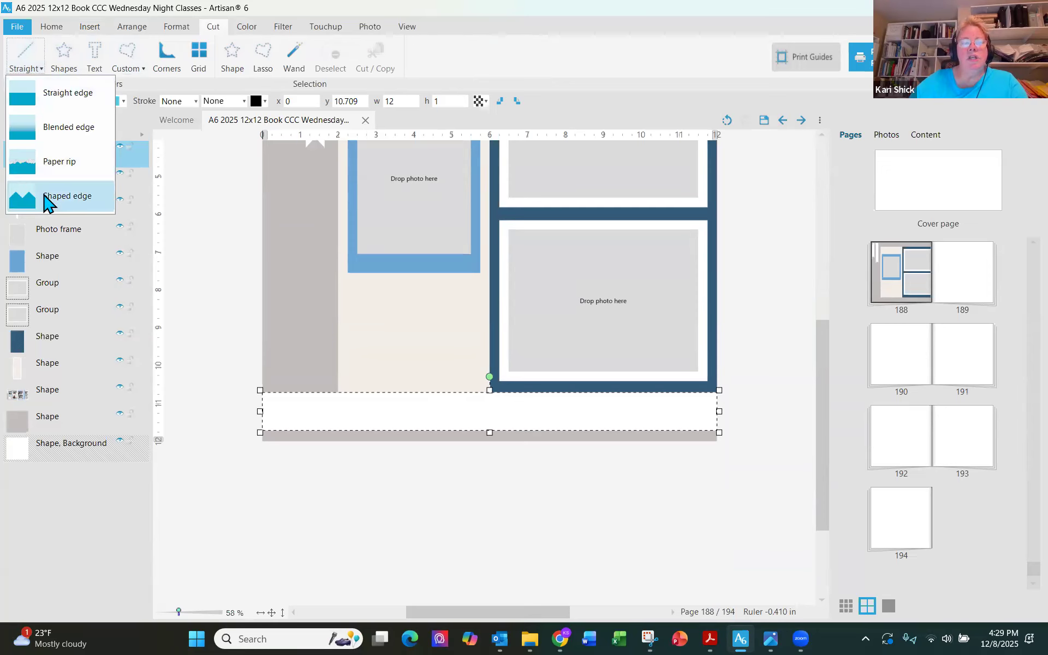
{"action": "left_click", "coordinate": [610, 386]}
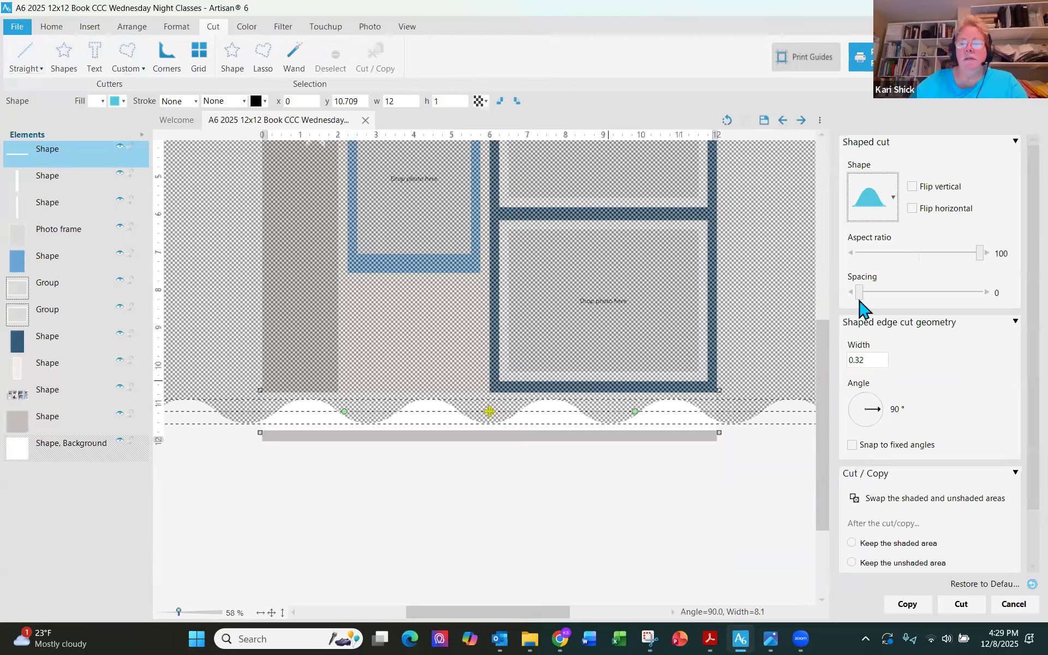
{"action": "left_click", "coordinate": [897, 202]}
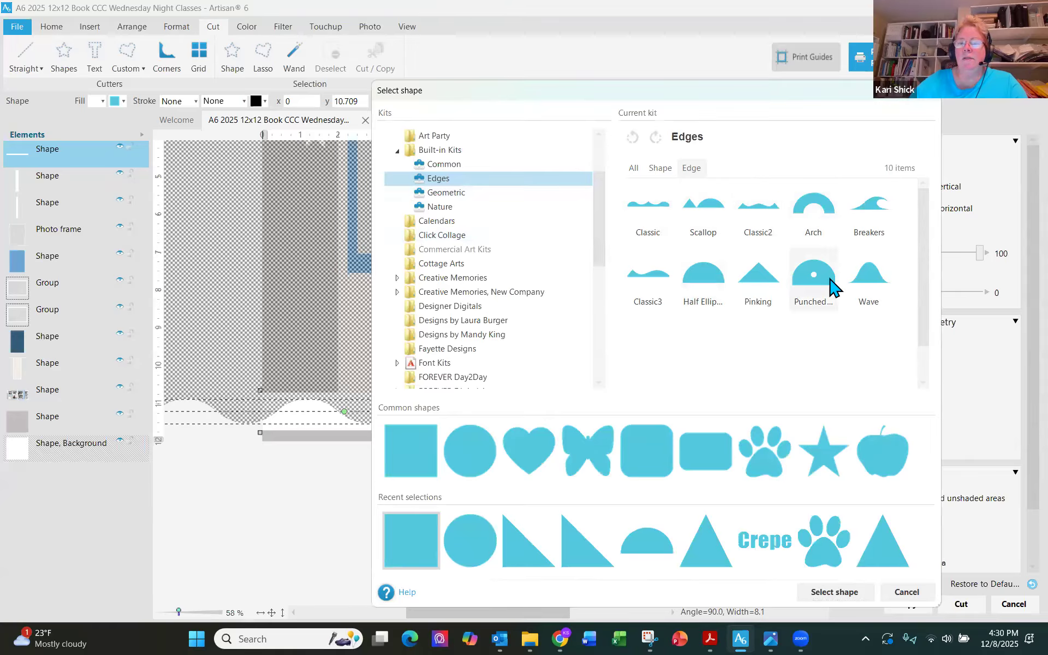
{"action": "left_click", "coordinate": [555, 191]}
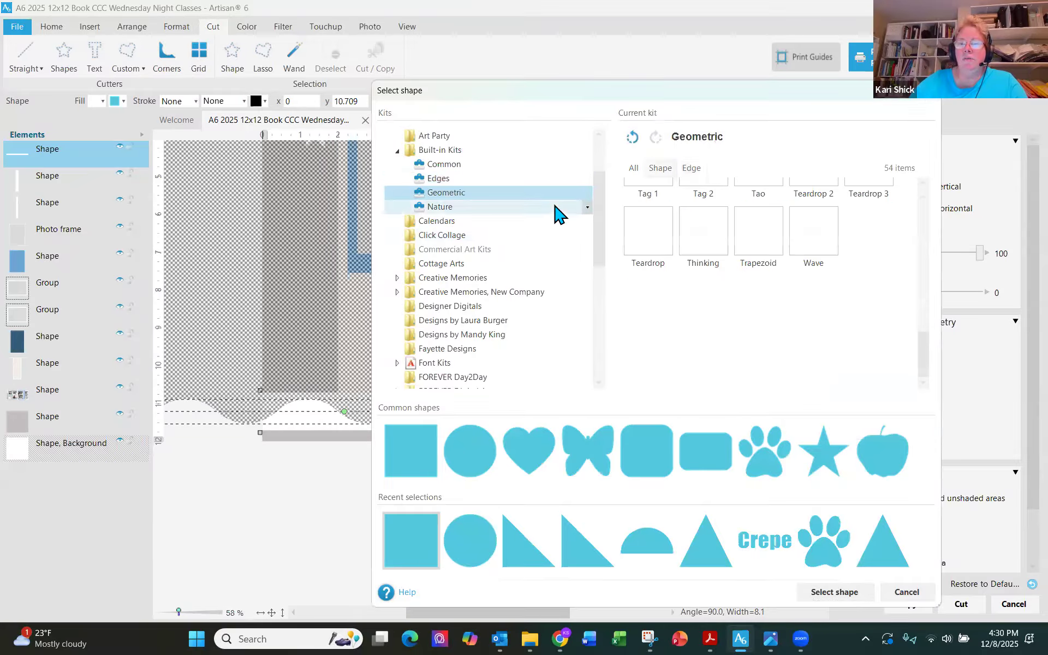
{"action": "left_click", "coordinate": [531, 150]}
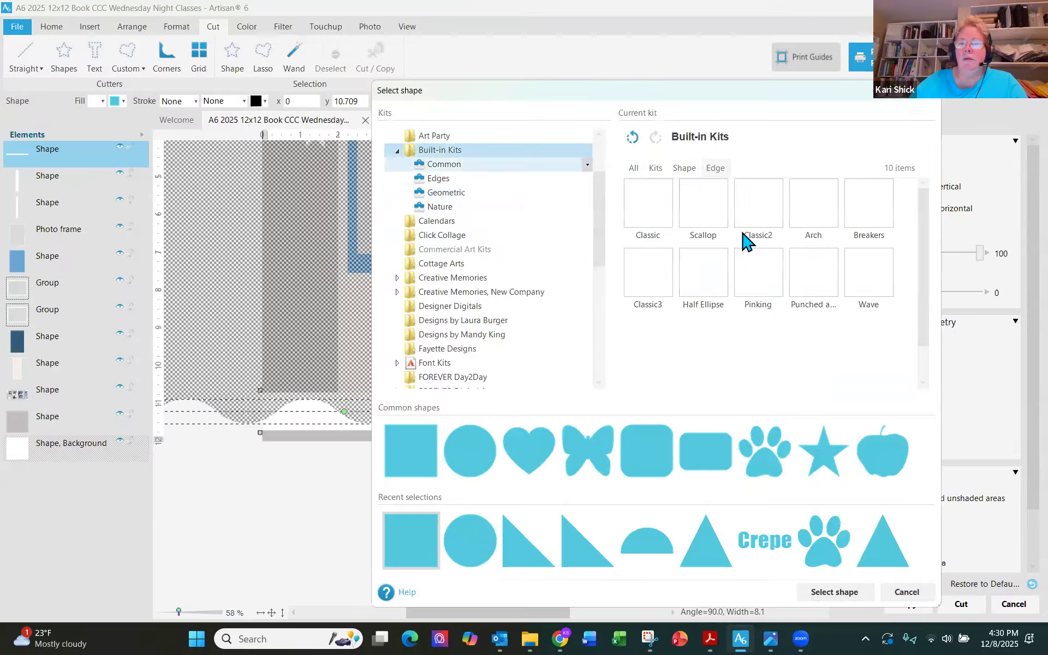
{"action": "left_click", "coordinate": [685, 170]}
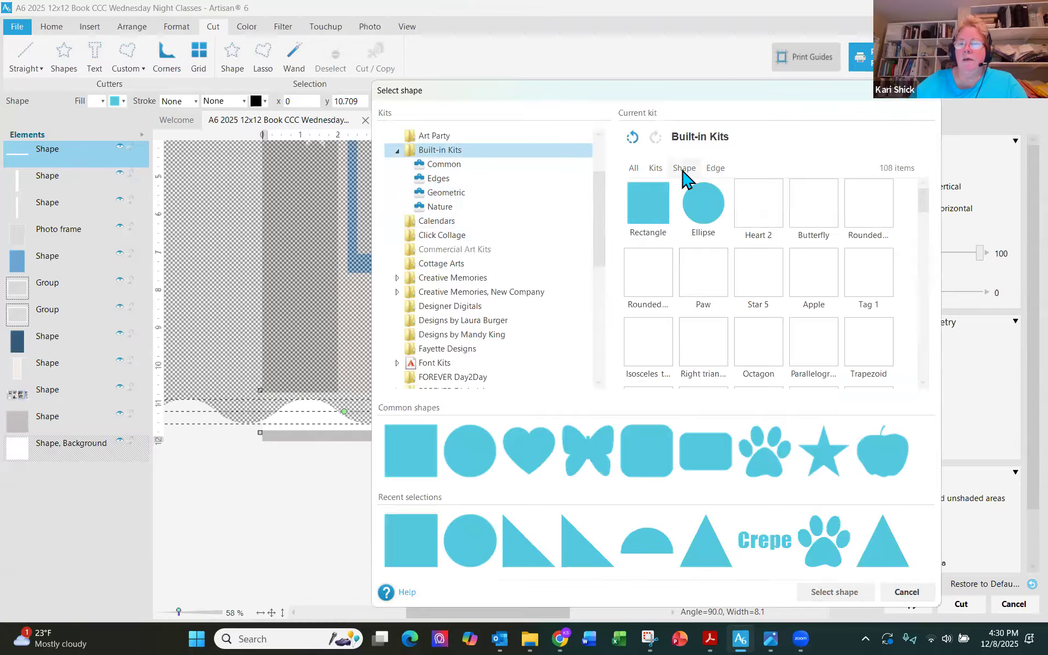
{"action": "left_click", "coordinate": [715, 174]}
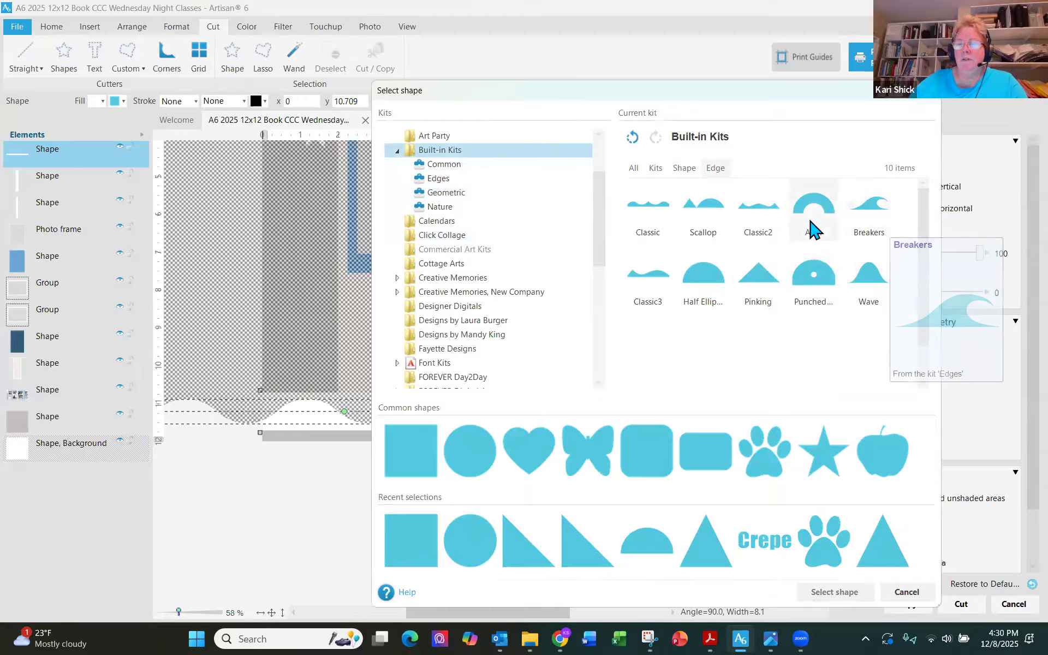
{"action": "left_click", "coordinate": [813, 275]}
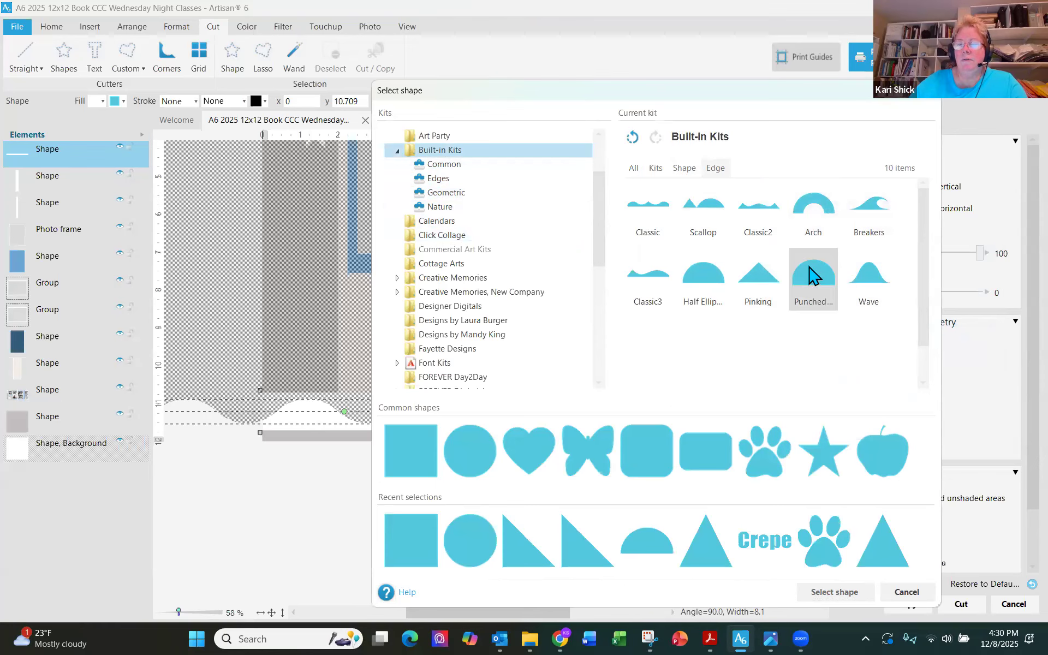
{"action": "left_click", "coordinate": [821, 595]}
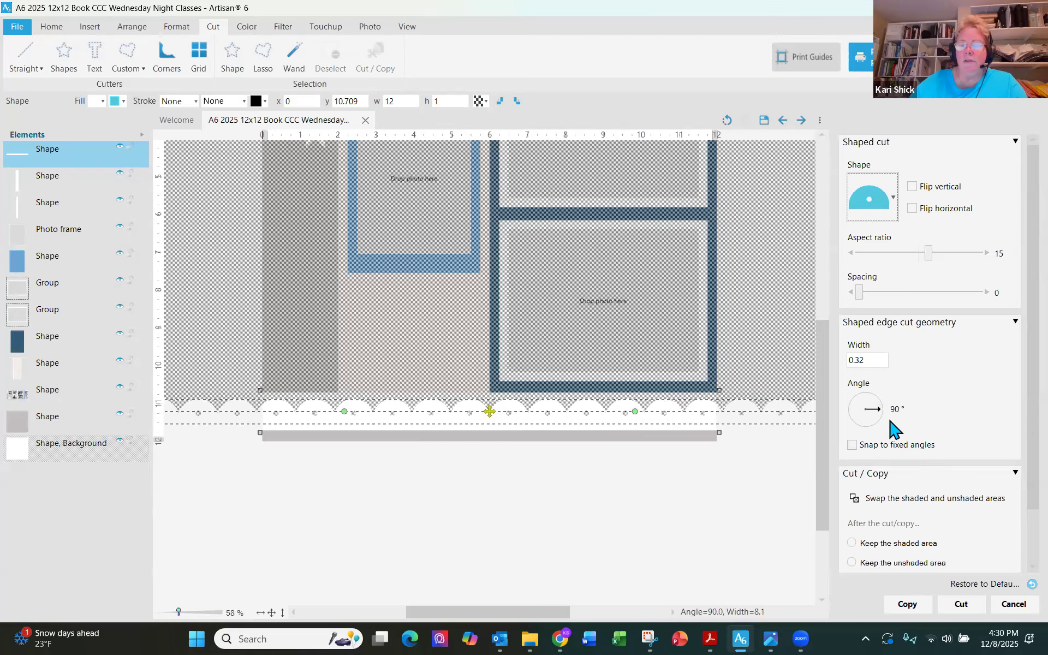
Step: Set the edge cut's angle to -90° and move the cut line up toward the strip's upper edge
{"action": "left_click_drag", "start_coordinate": [880, 411], "coordinate": [840, 408]}
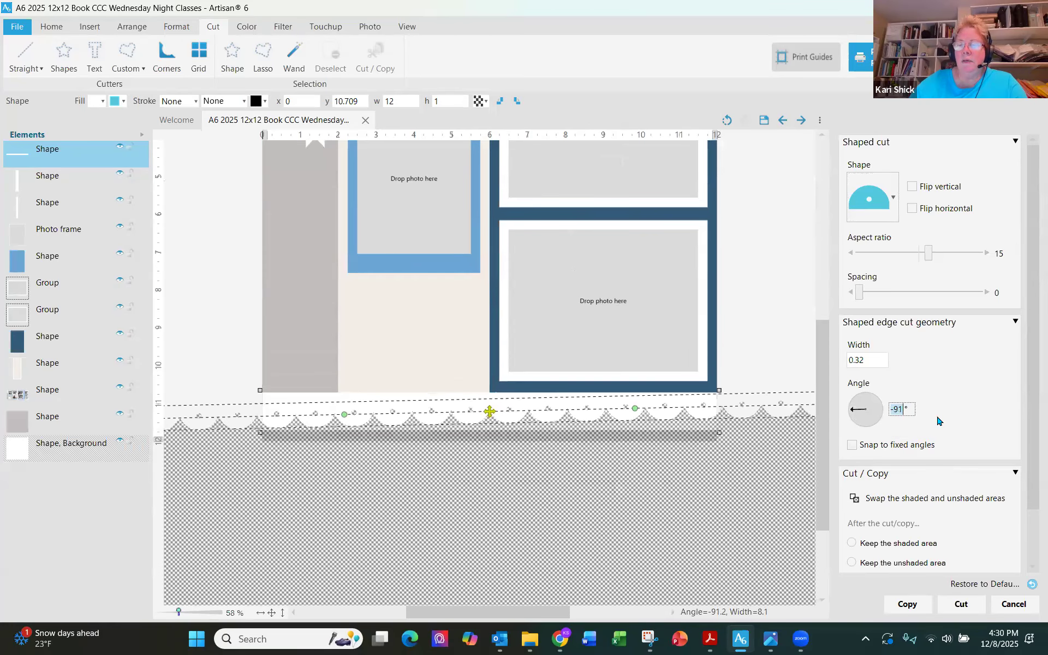
{"action": "type", "text": "-90"}
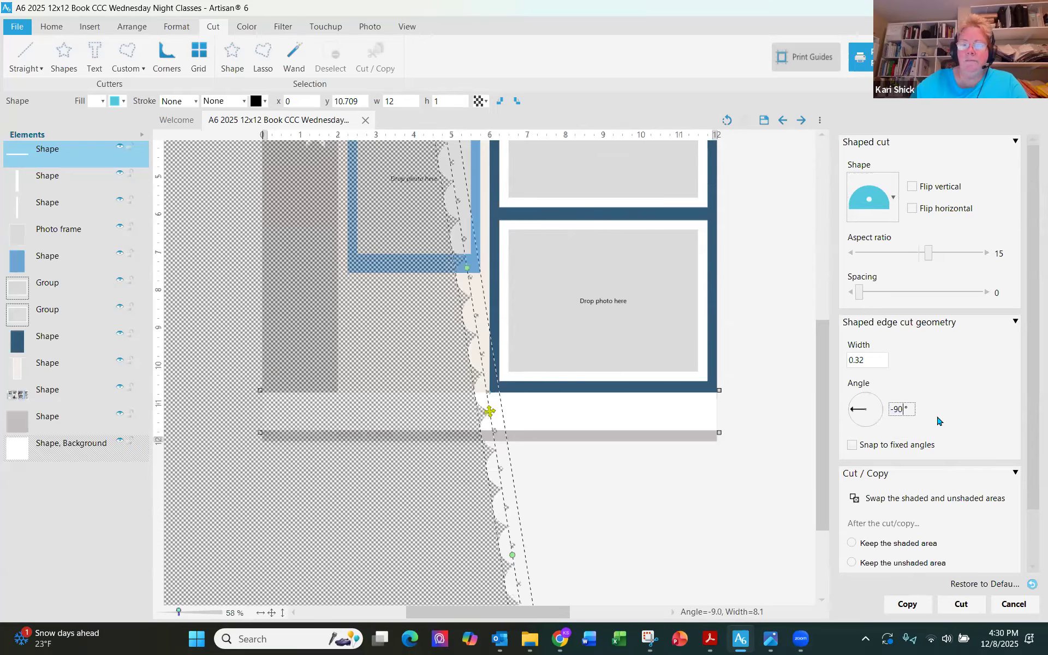
{"action": "key", "text": "Return"}
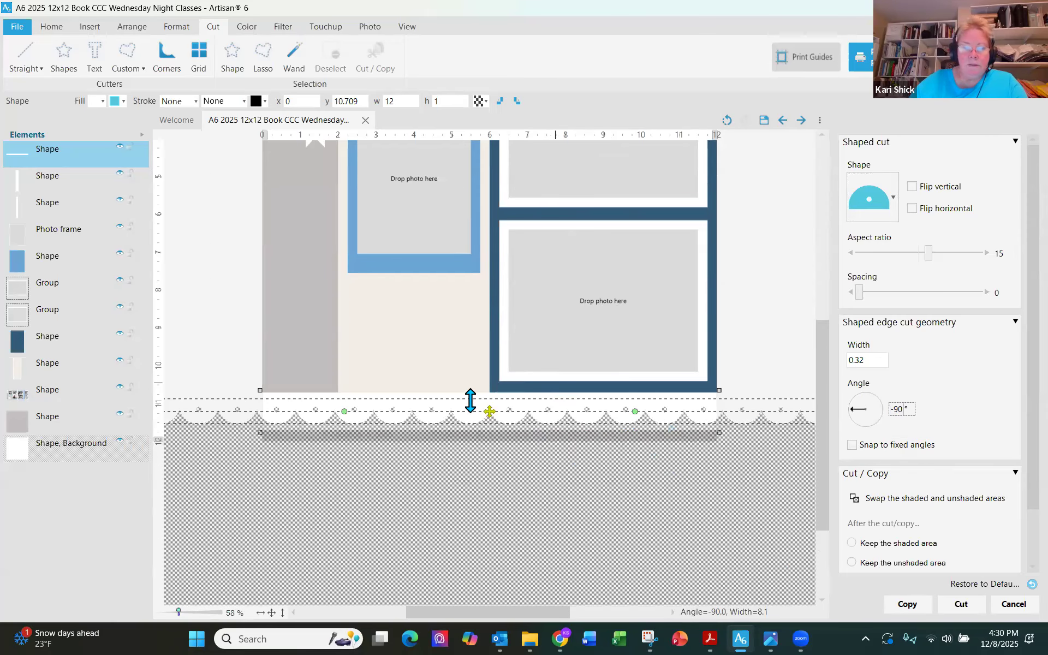
{"action": "left_click_drag", "start_coordinate": [490, 409], "coordinate": [494, 403]}
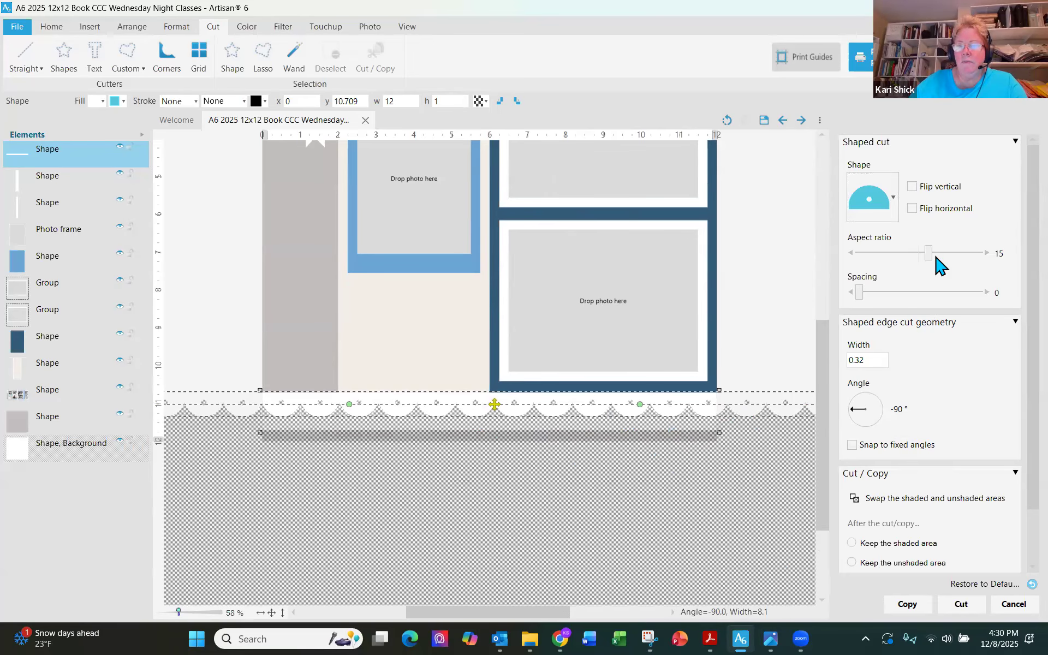
Step: Set the edge cut's aspect ratio to 14, realign the scallops on the strip, and cut it keeping both areas
{"action": "left_click_drag", "start_coordinate": [929, 257], "coordinate": [927, 258]}
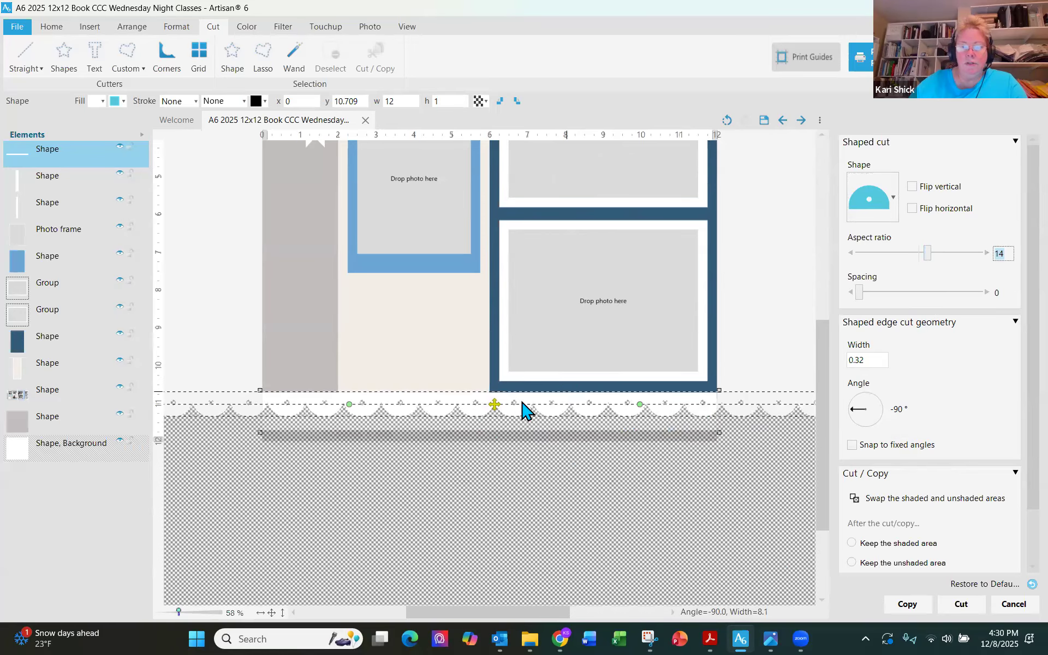
{"action": "left_click_drag", "start_coordinate": [494, 404], "coordinate": [491, 402]}
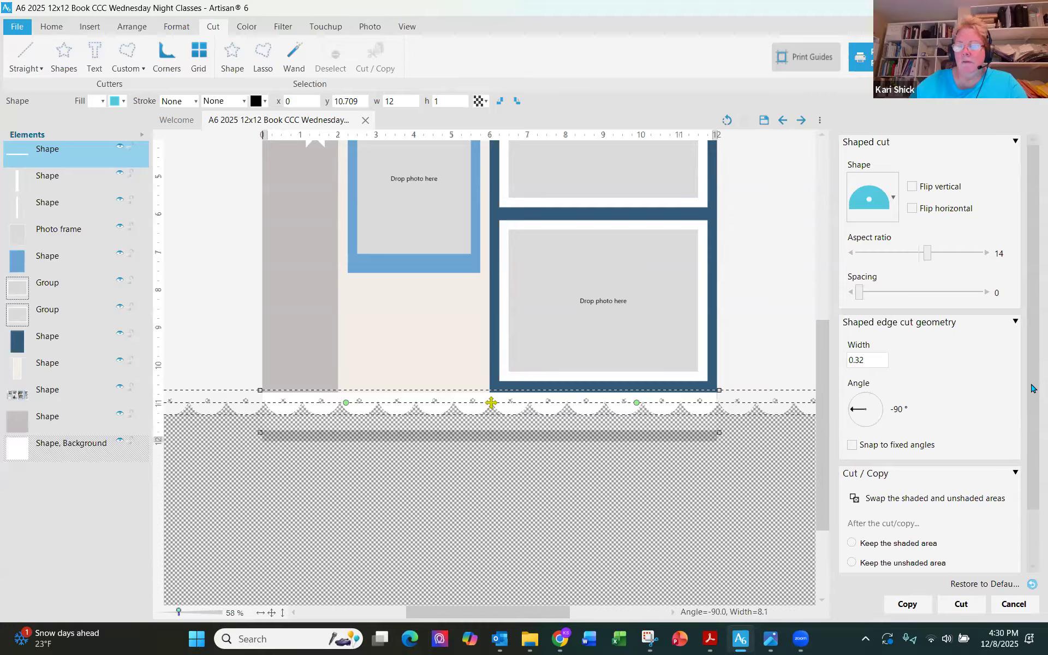
{"action": "scroll", "coordinate": [1028, 444], "scroll_direction": "down", "scroll_amount": 2}
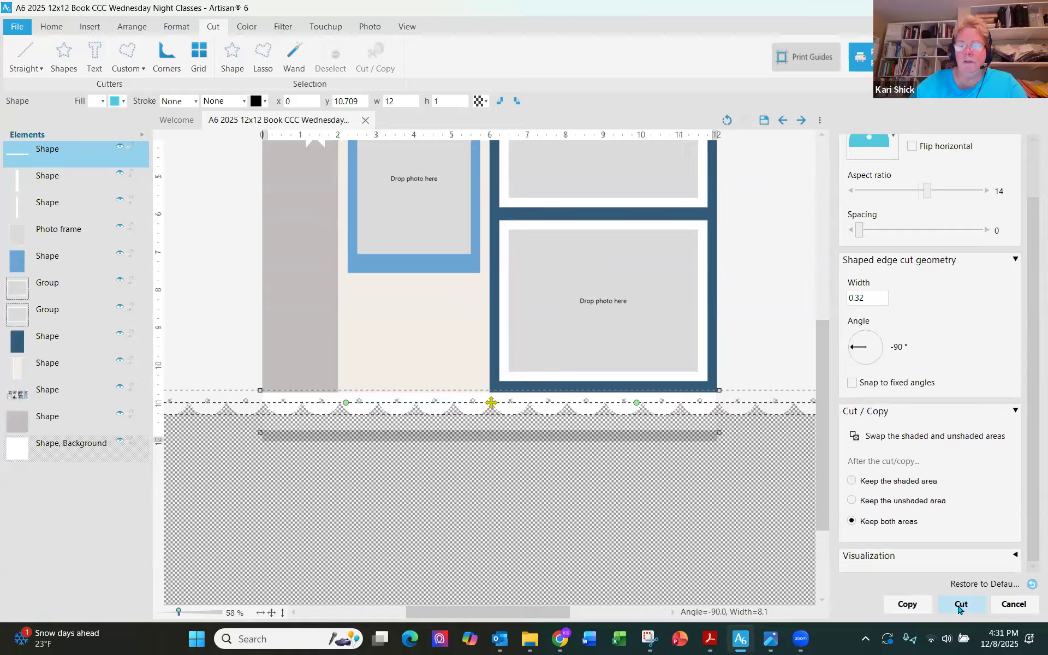
{"action": "left_click", "coordinate": [959, 607]}
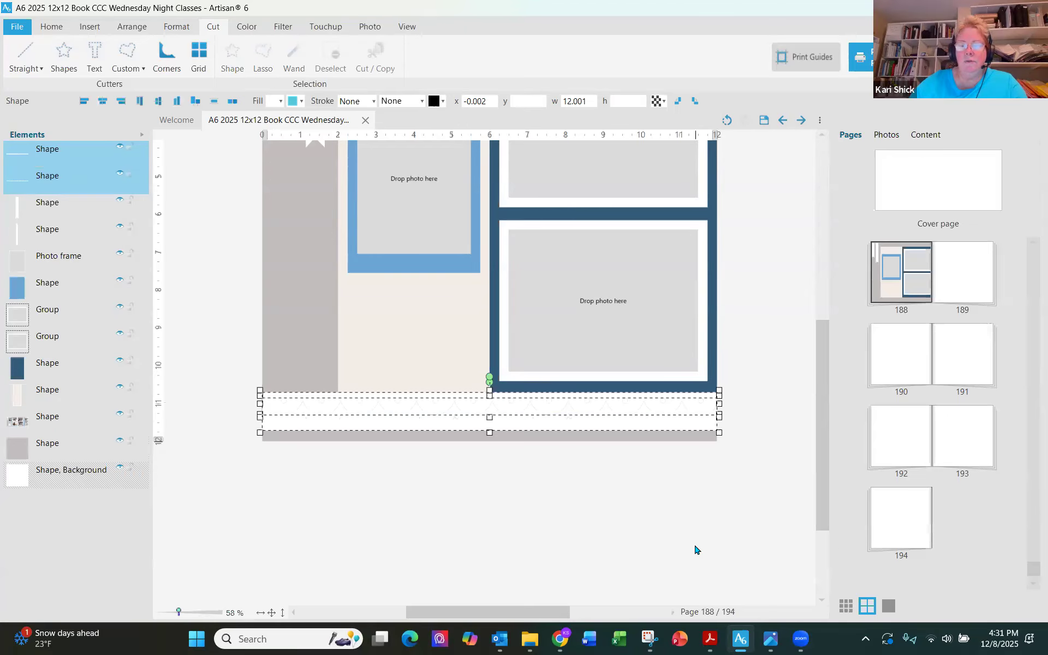
Step: Hide the leftover lower piece of the cut strip and move the scalloped border down to y 10.875
{"action": "left_click", "coordinate": [607, 450]}
{"action": "left_click", "coordinate": [601, 424]}
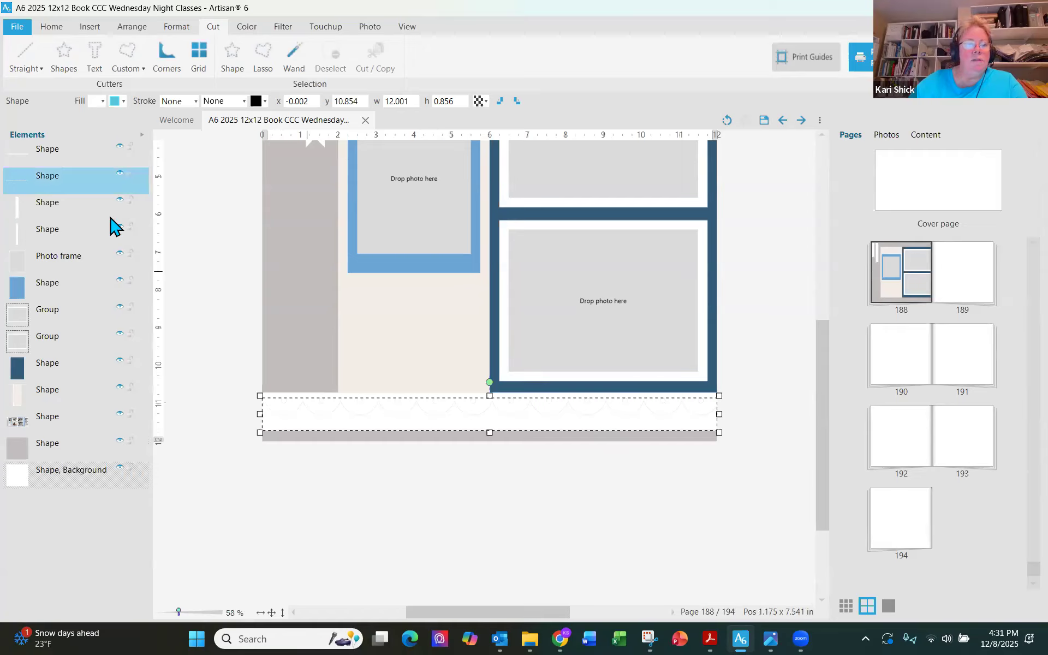
{"action": "left_click", "coordinate": [118, 176]}
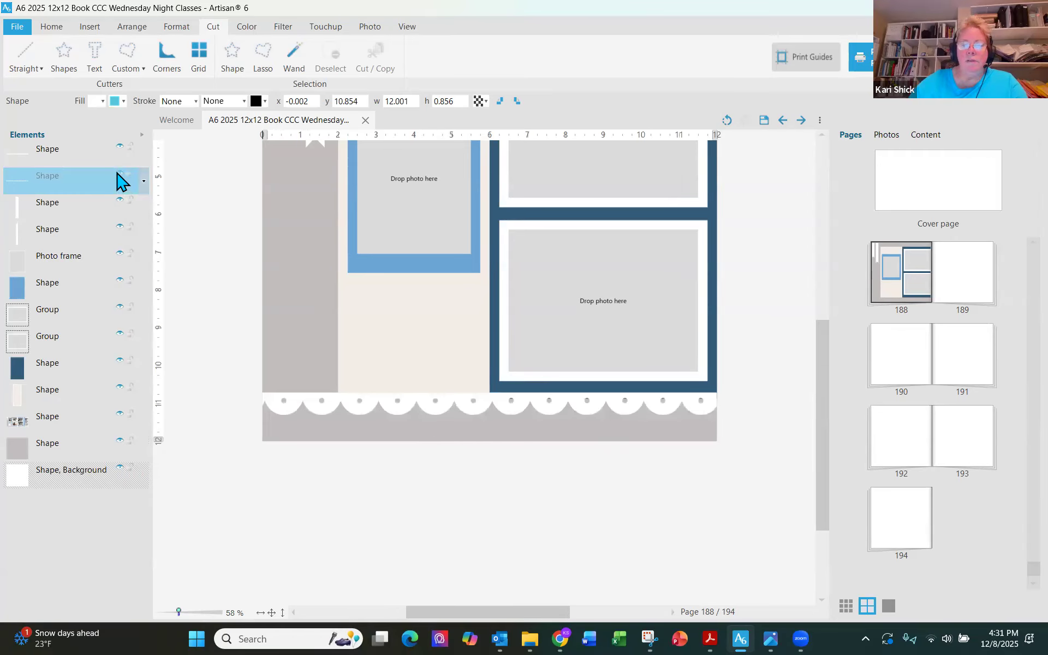
{"action": "left_click", "coordinate": [302, 402]}
{"action": "left_click_drag", "start_coordinate": [298, 407], "coordinate": [301, 408]}
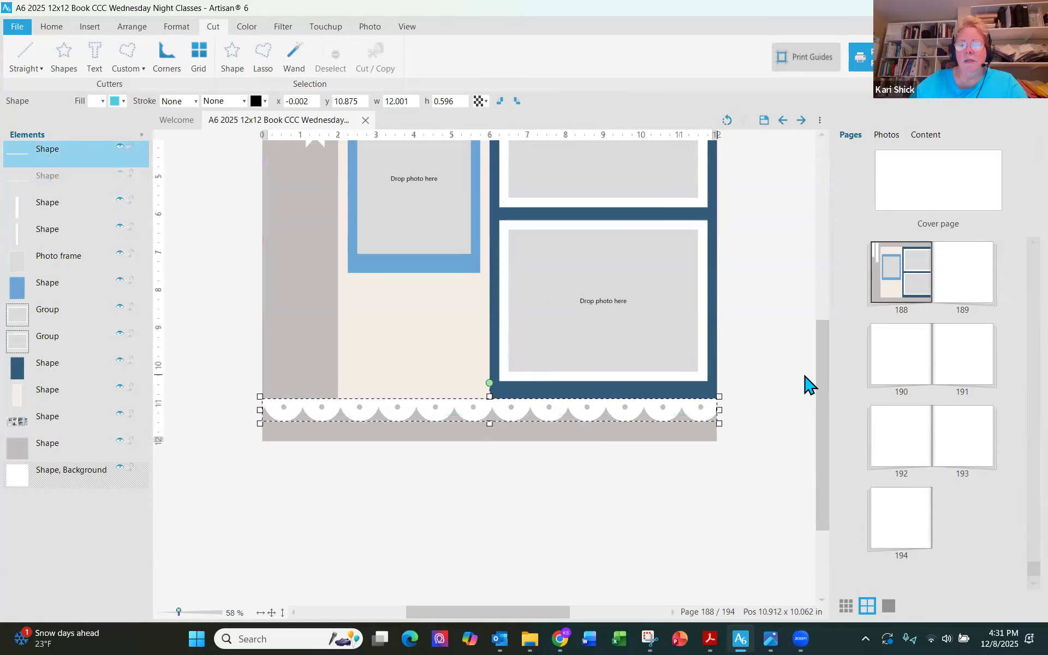
{"action": "left_click", "coordinate": [771, 374]}
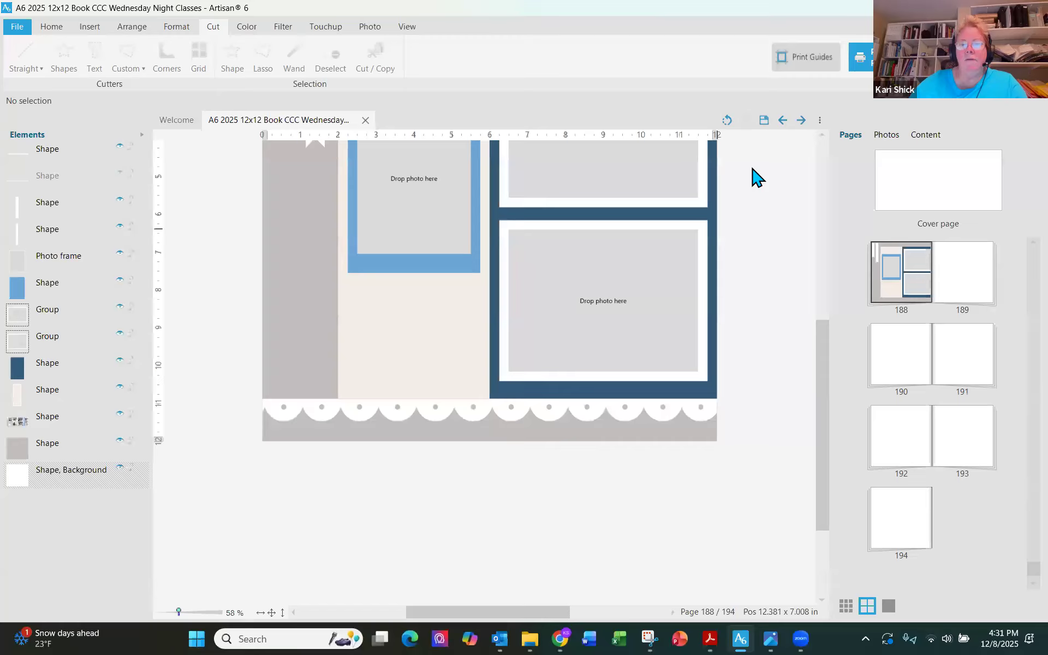
{"action": "left_click", "coordinate": [271, 612]}
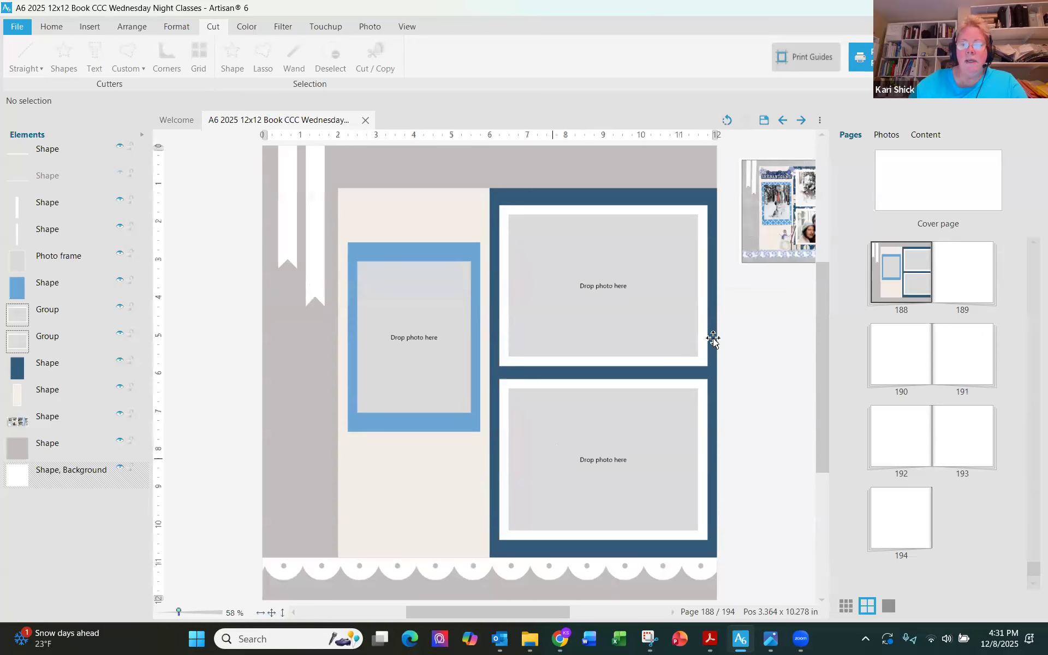
Step: Save the project and fill the scalloped border with the light blue sampled from the reference image's boot border
{"action": "left_click", "coordinate": [763, 121]}
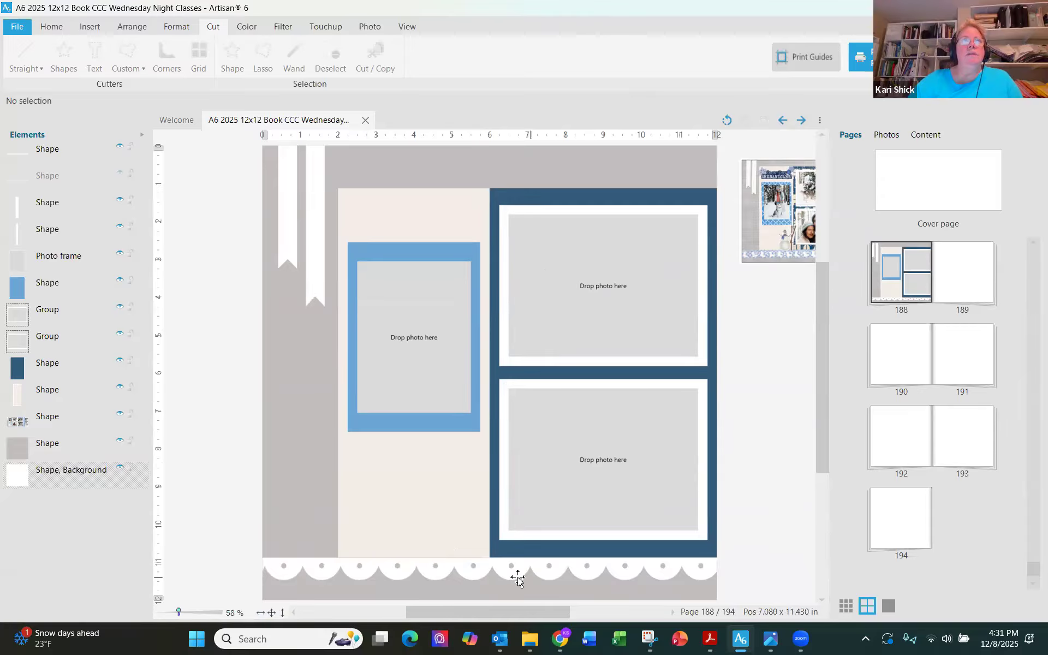
{"action": "left_click", "coordinate": [480, 570]}
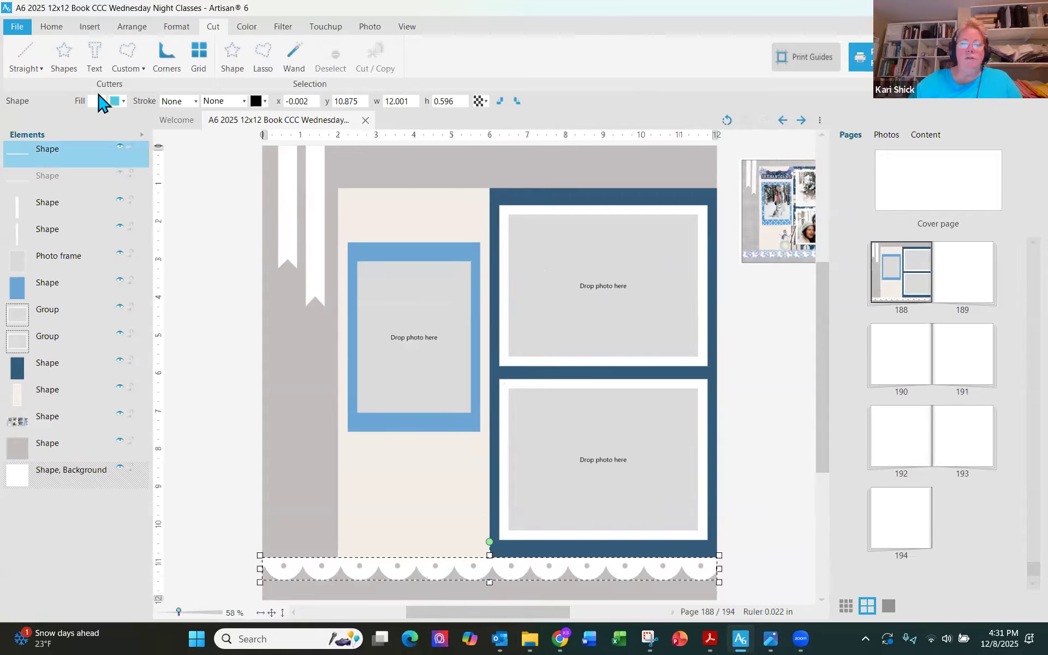
{"action": "left_click", "coordinate": [103, 101]}
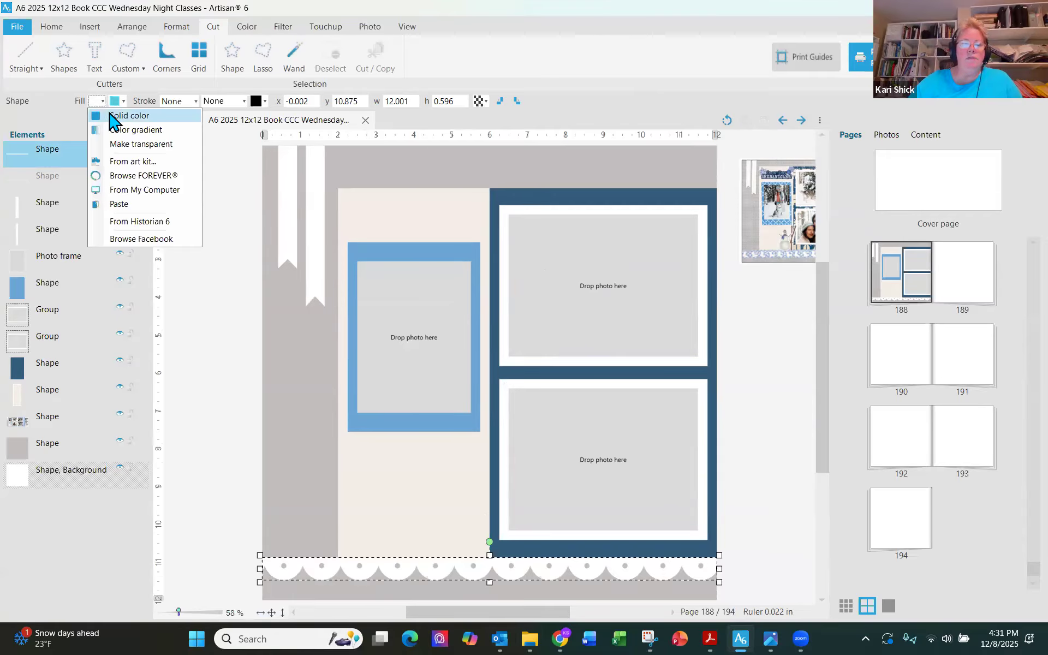
{"action": "left_click", "coordinate": [114, 116]}
{"action": "left_click", "coordinate": [904, 306]}
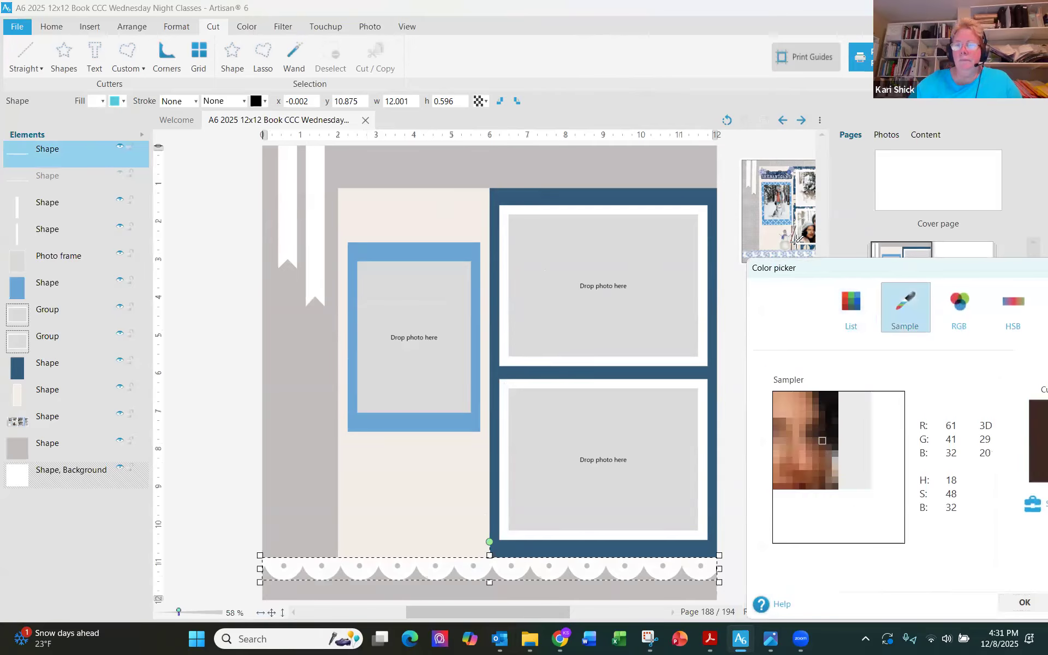
{"action": "left_click", "coordinate": [788, 249]}
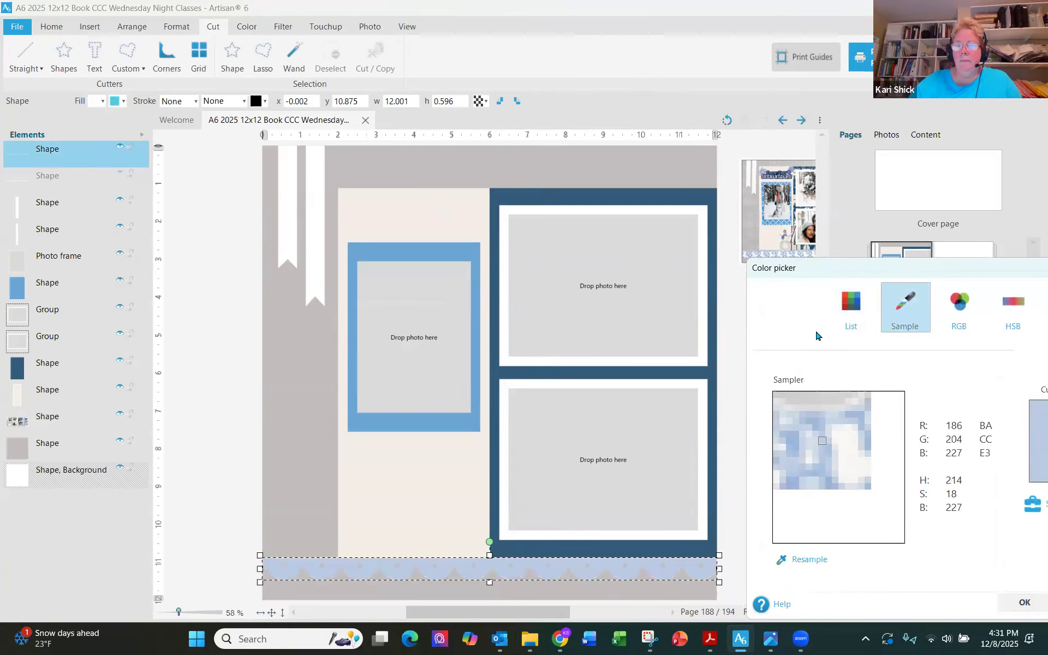
{"action": "left_click", "coordinate": [1024, 602]}
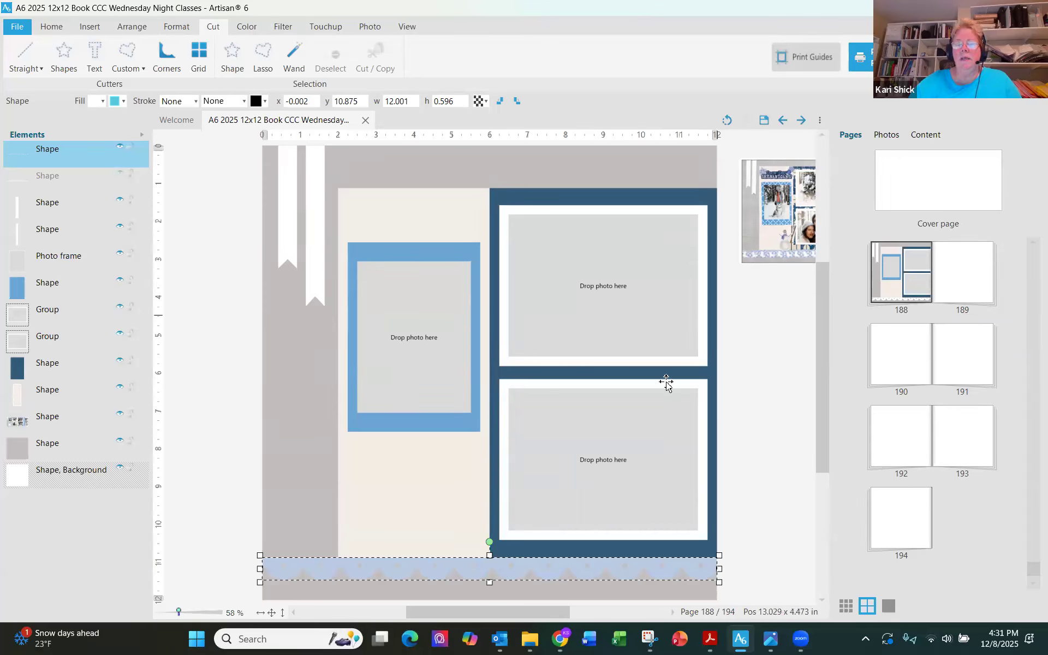
Step: Insert a white rectangle sized 12 x 0.25 as a backing strip for the scalloped border
{"action": "scroll", "coordinate": [323, 517], "scroll_direction": "up", "scroll_amount": 3}
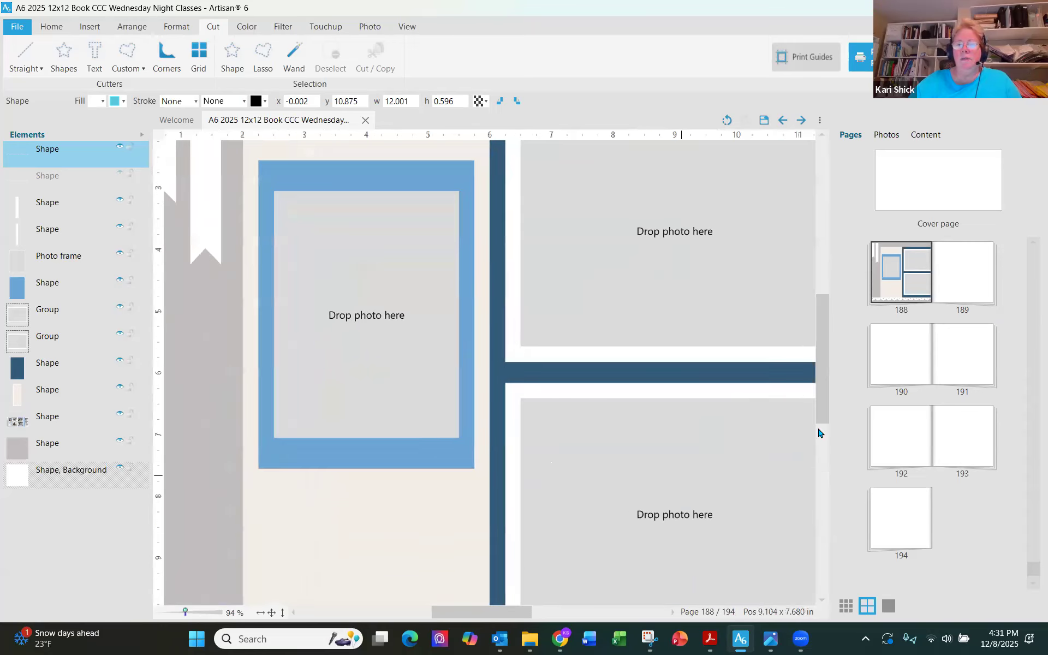
{"action": "scroll", "coordinate": [812, 453], "scroll_direction": "down", "scroll_amount": 5}
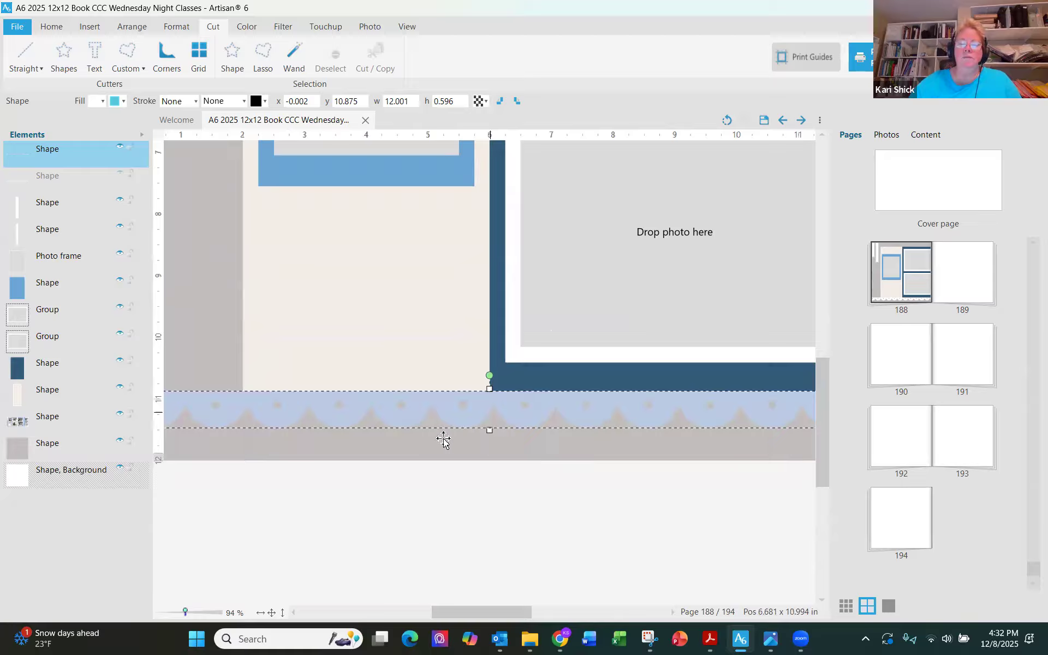
{"action": "left_click_drag", "start_coordinate": [474, 613], "coordinate": [458, 614]}
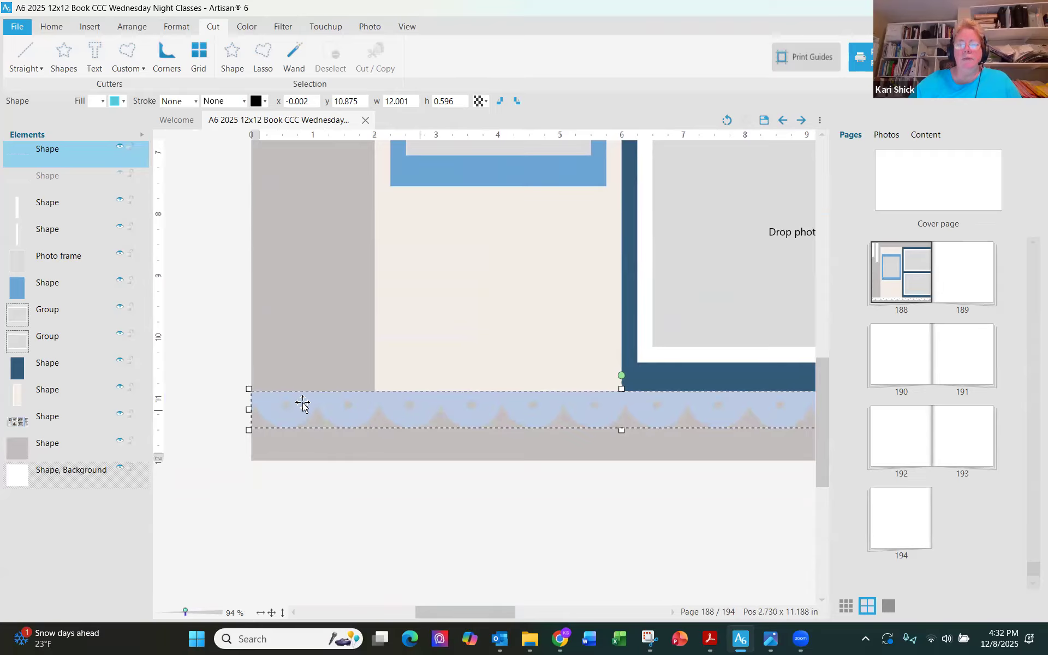
{"action": "left_click", "coordinate": [65, 27]}
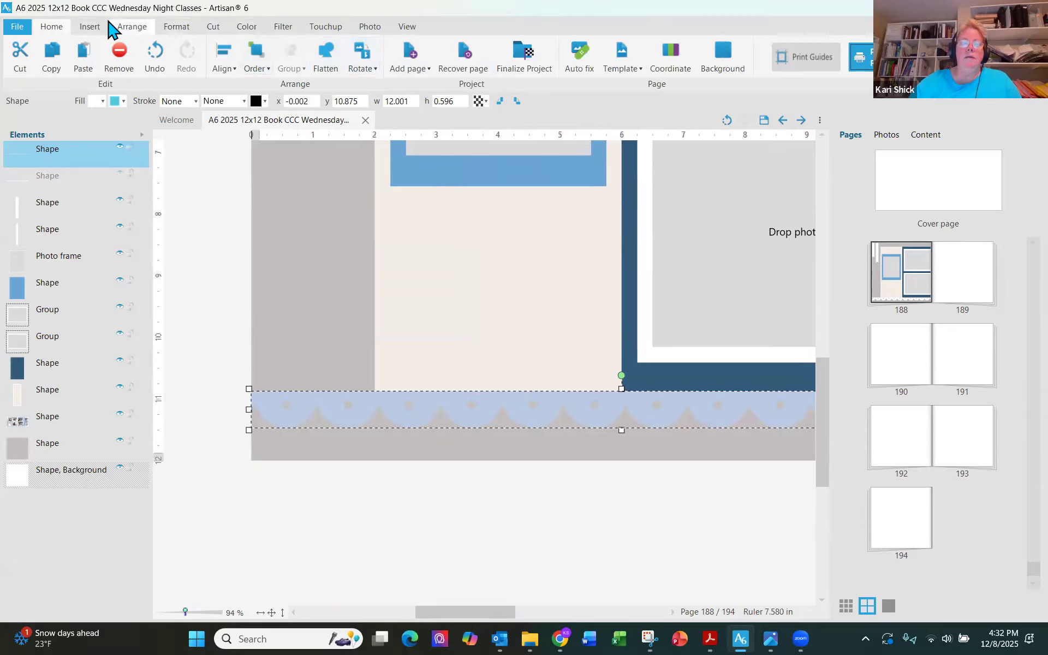
{"action": "left_click", "coordinate": [90, 27]}
{"action": "left_click", "coordinate": [382, 76]}
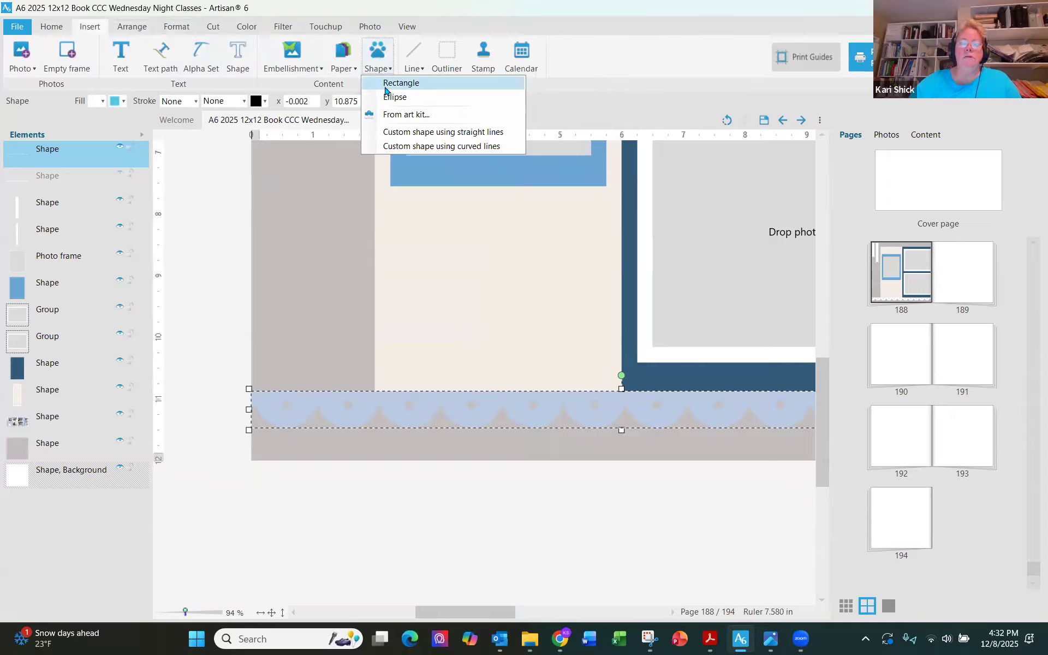
{"action": "left_click", "coordinate": [387, 86]}
{"action": "double_click", "coordinate": [895, 240]}
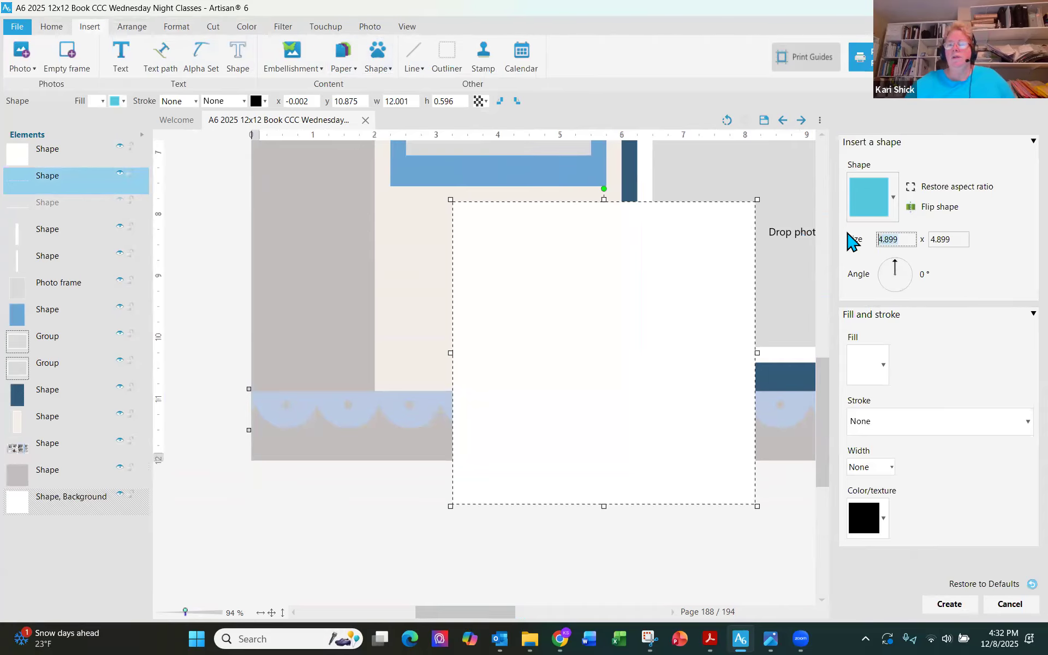
{"action": "type", "text": "12"}
{"action": "key", "text": "Tab"}
{"action": "type", "text": "0.2"}
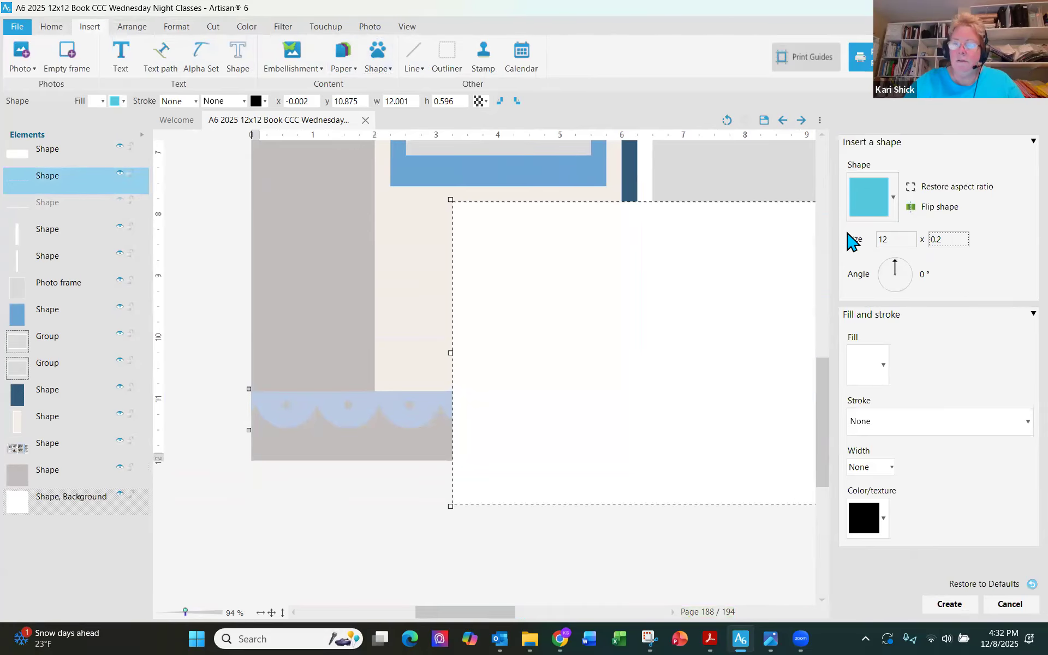
{"action": "type", "text": "5"}
Step: Place the white strip across the full page width over the punched holes and send it behind the scalloped border
{"action": "left_click_drag", "start_coordinate": [748, 208], "coordinate": [548, 402]}
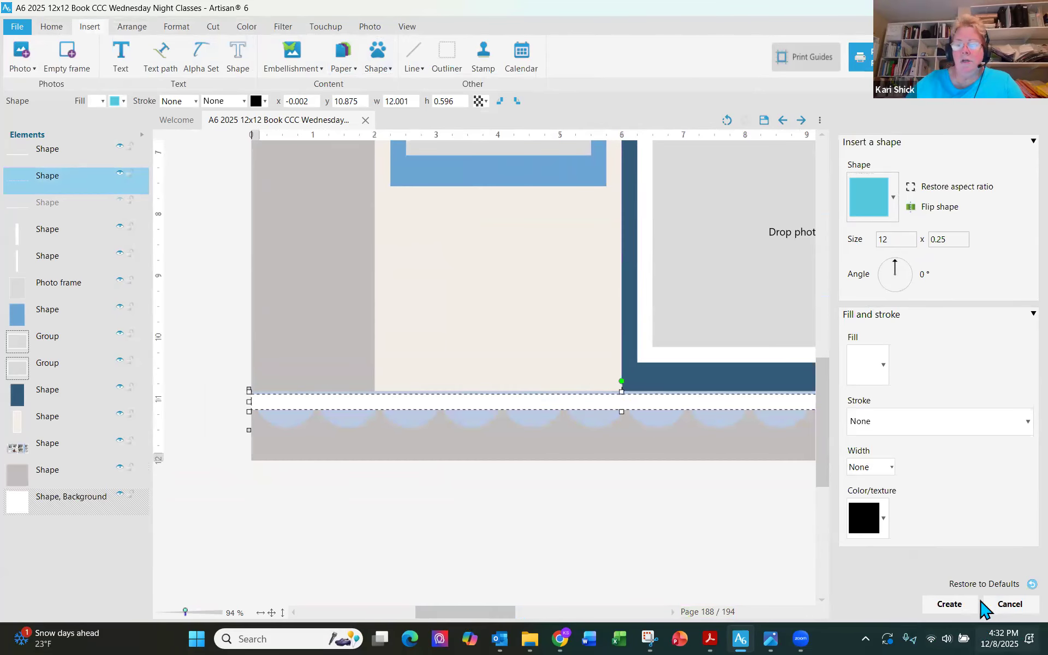
{"action": "left_click", "coordinate": [950, 604]}
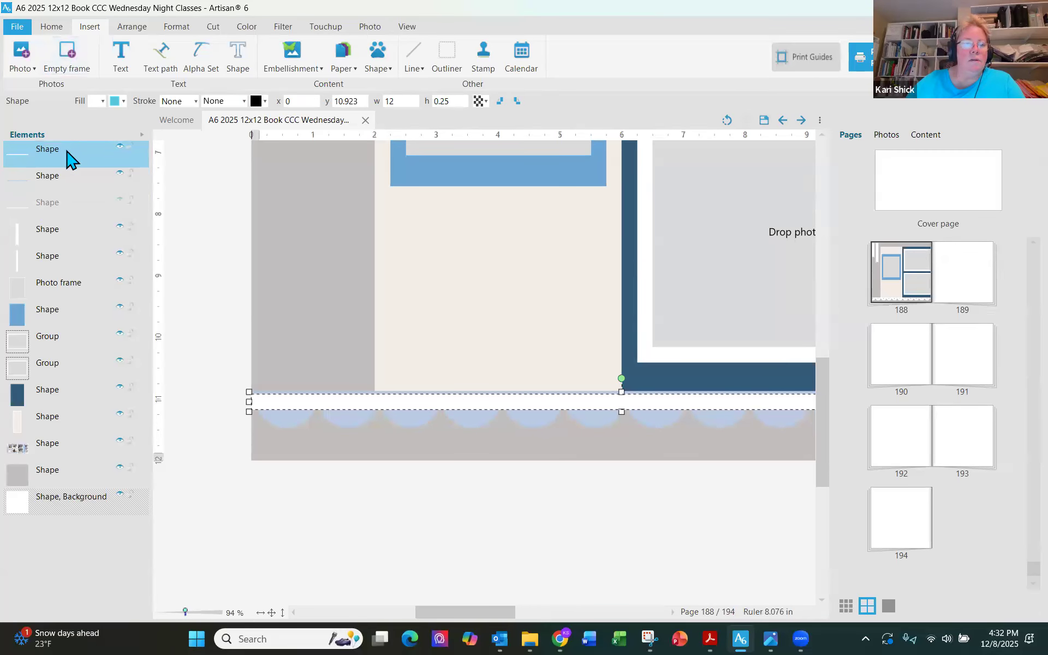
{"action": "left_click", "coordinate": [65, 174]}
{"action": "left_click", "coordinate": [287, 528]}
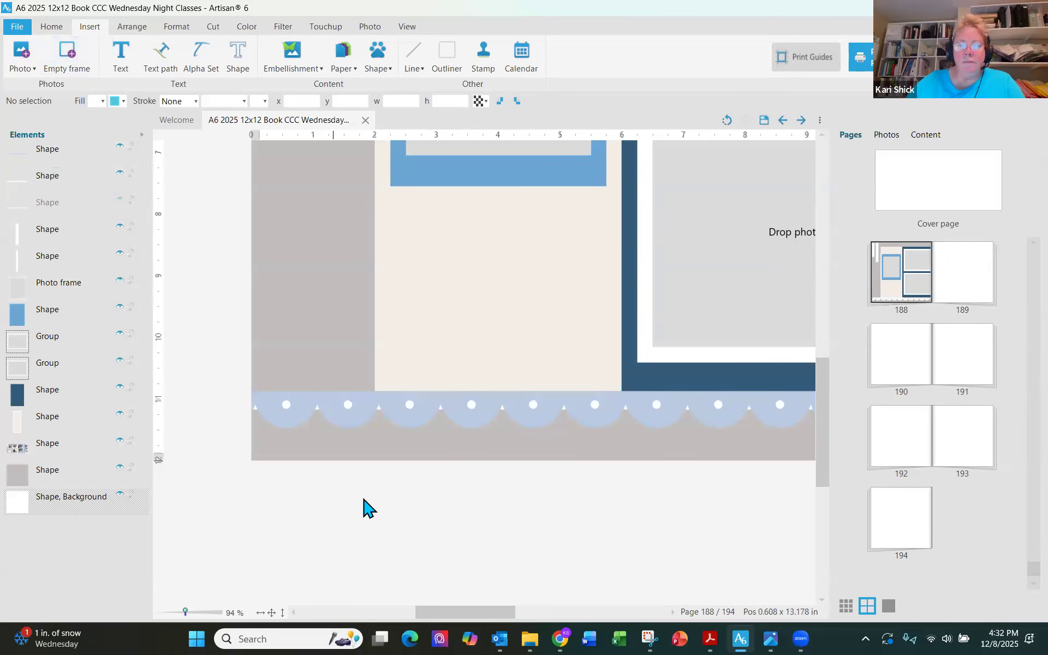
Step: Stretch the white strip's upper edge to y 10.875, adjust its lower edge behind the punched holes, and save the project
{"action": "left_click", "coordinate": [260, 408]}
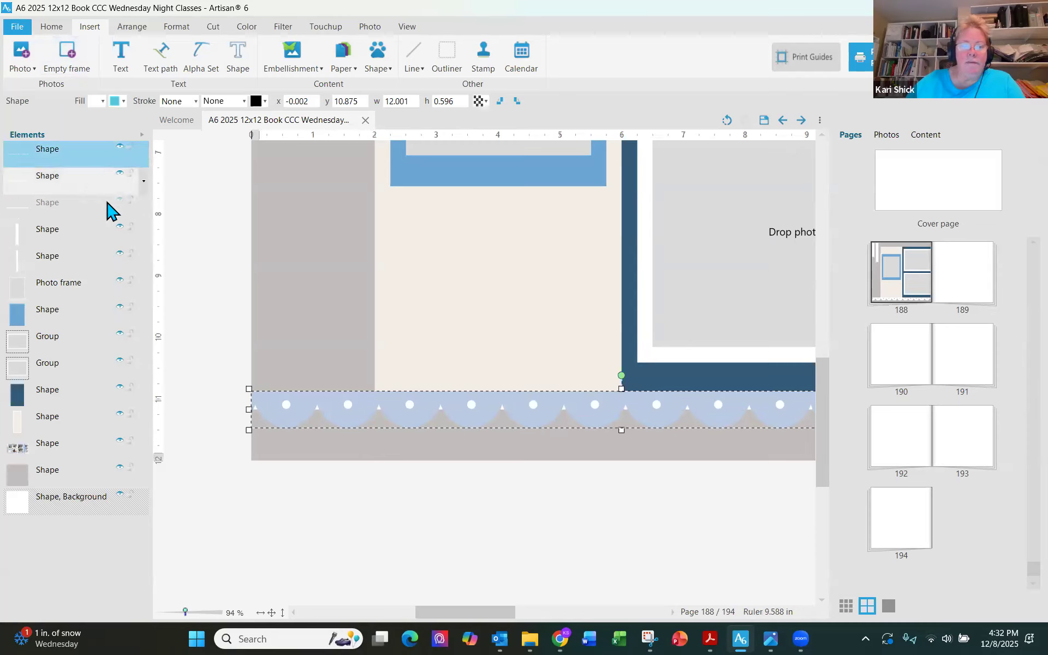
{"action": "left_click", "coordinate": [104, 180]}
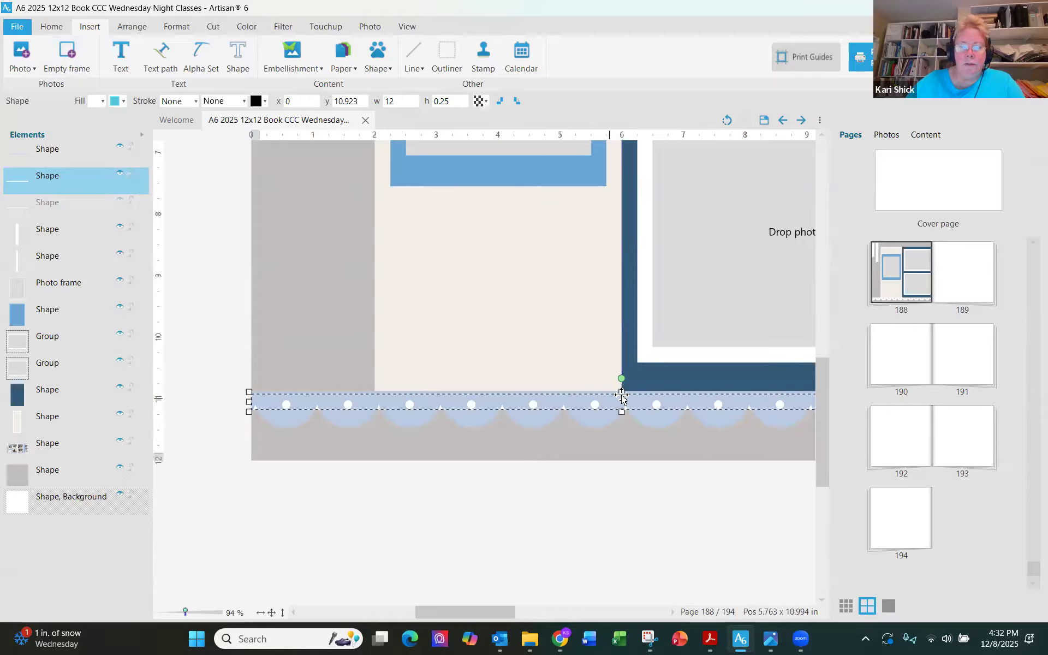
{"action": "left_click_drag", "start_coordinate": [624, 391], "coordinate": [623, 387]}
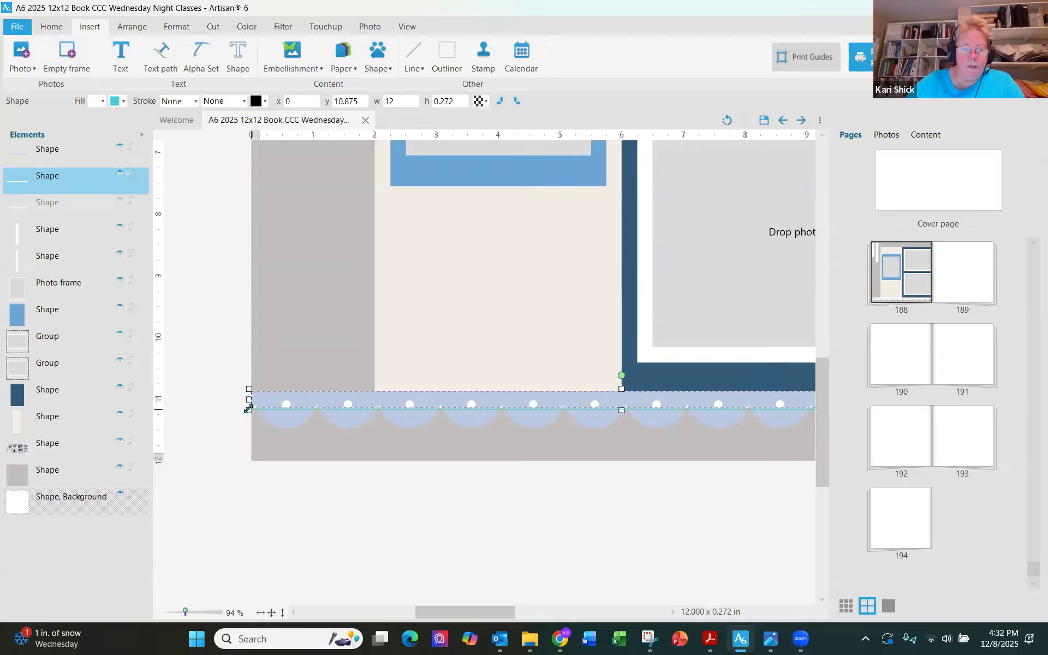
{"action": "left_click", "coordinate": [236, 353]}
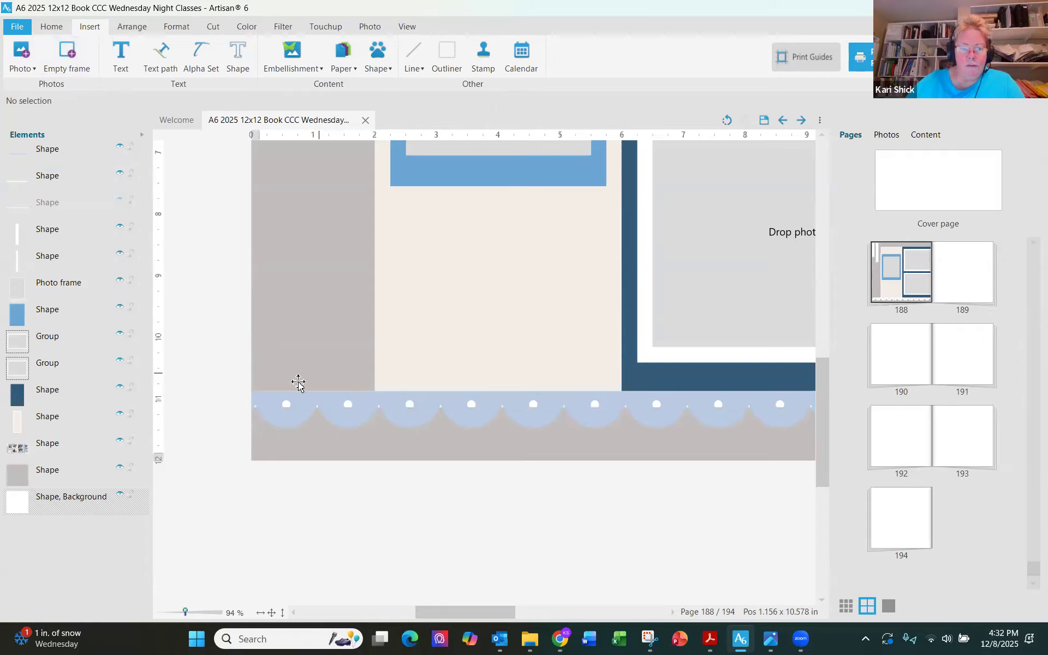
{"action": "left_click", "coordinate": [282, 409]}
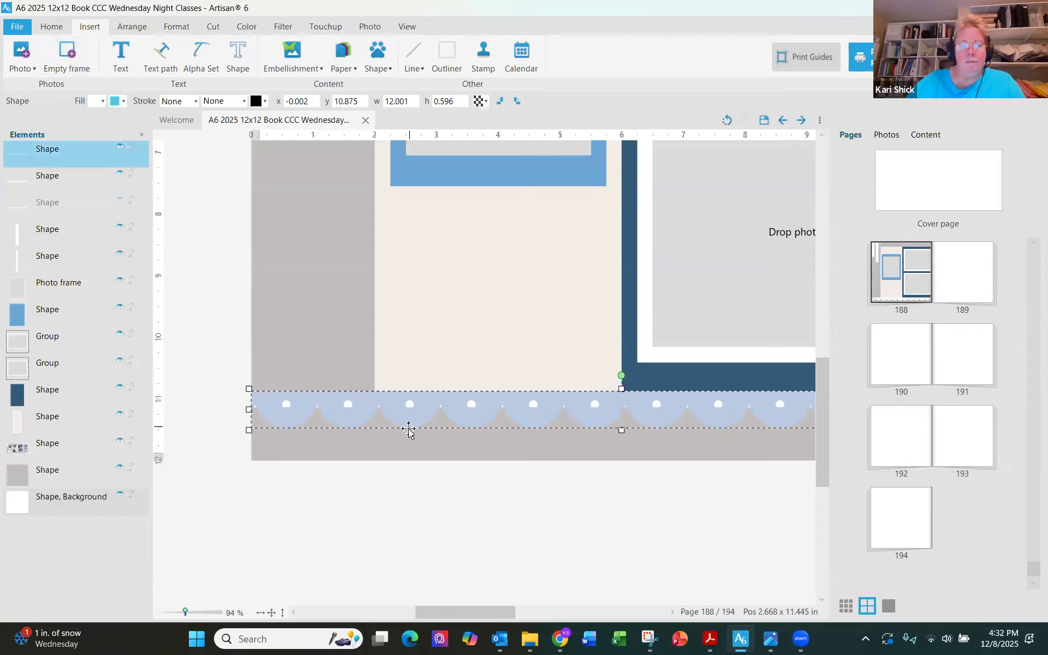
{"action": "left_click", "coordinate": [96, 180]}
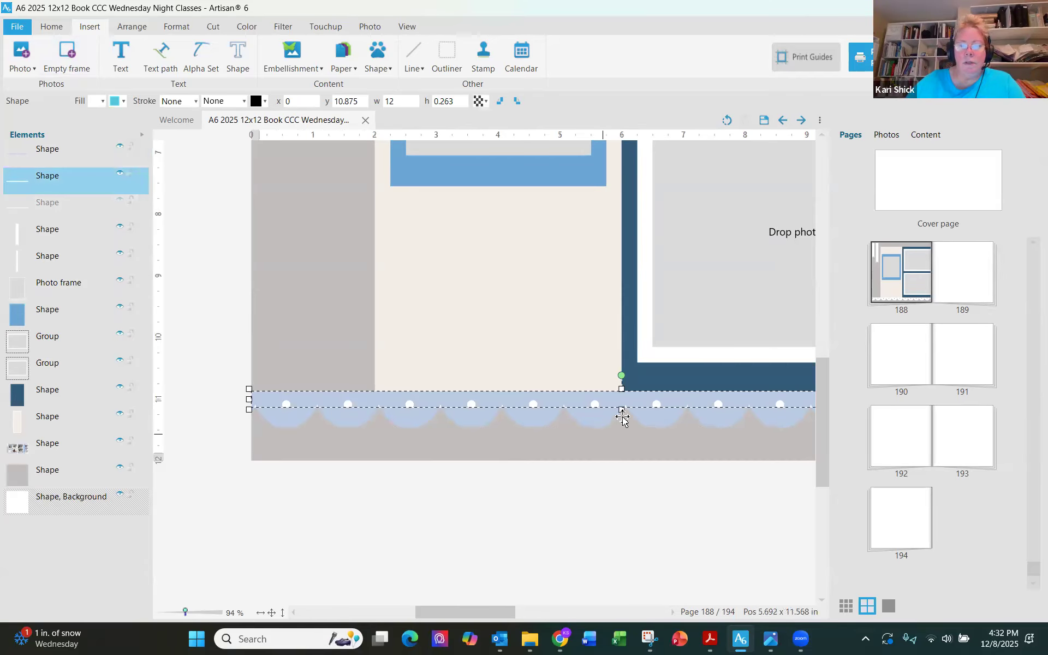
{"action": "left_click_drag", "start_coordinate": [621, 410], "coordinate": [621, 412]}
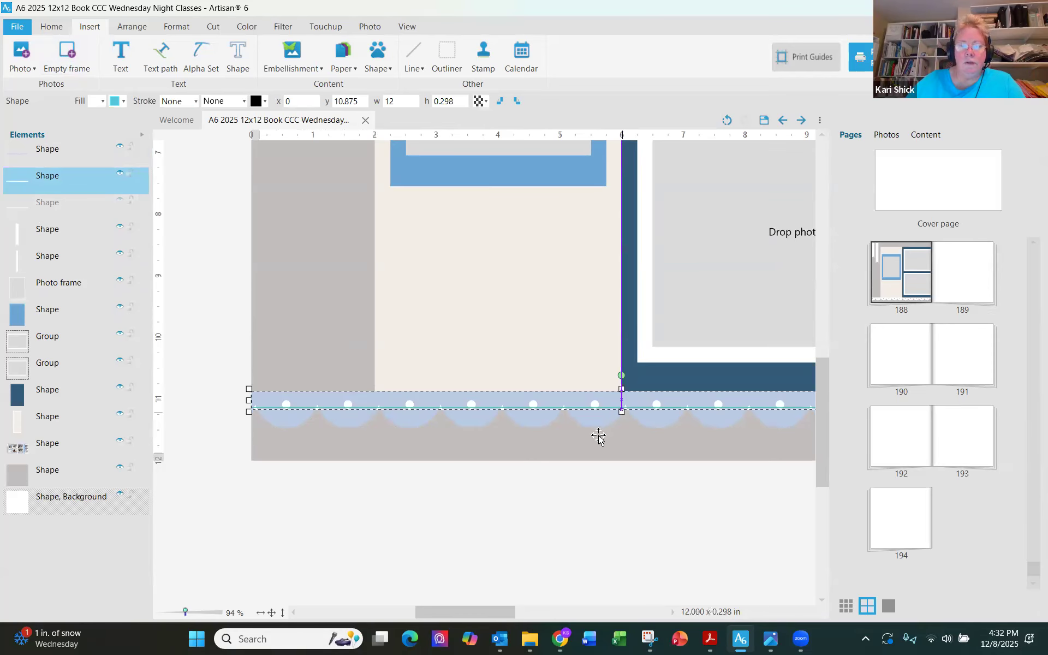
{"action": "left_click", "coordinate": [539, 476]}
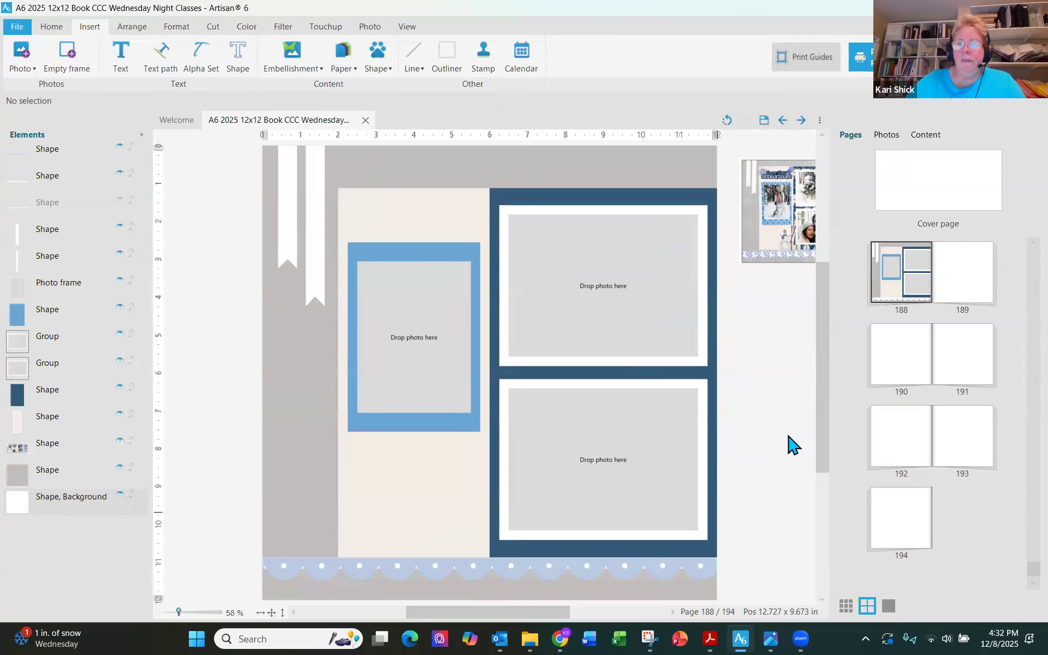
{"action": "left_click", "coordinate": [764, 121]}
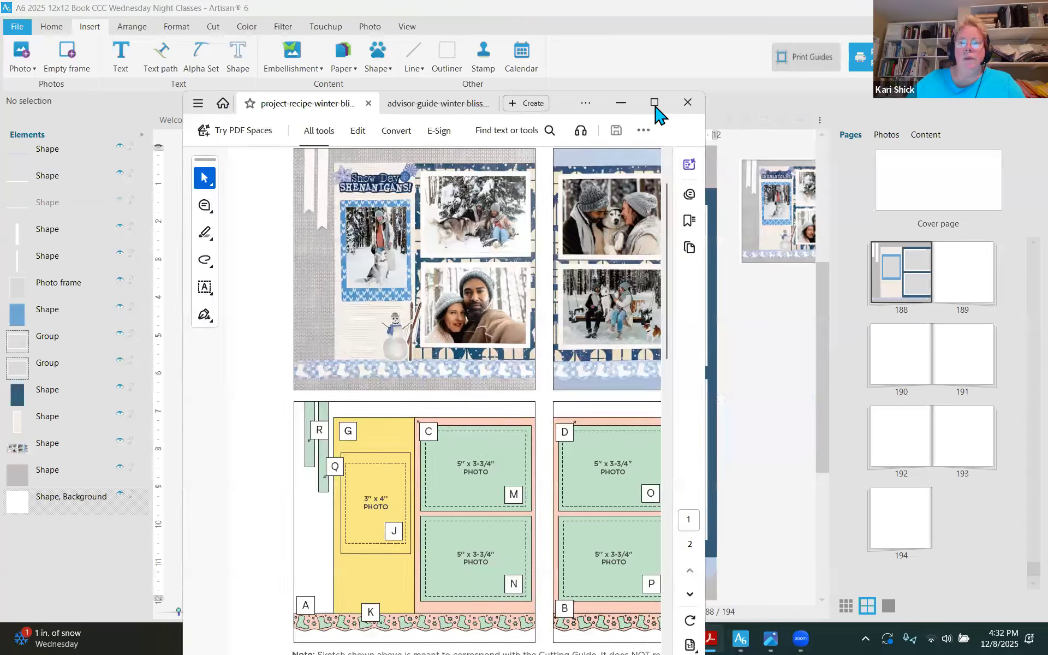
Step: Enlarge the Winter Bliss project recipe PDF, examine its two-page layout and cutting sketch, and return to Artisan
{"action": "left_click", "coordinate": [654, 106]}
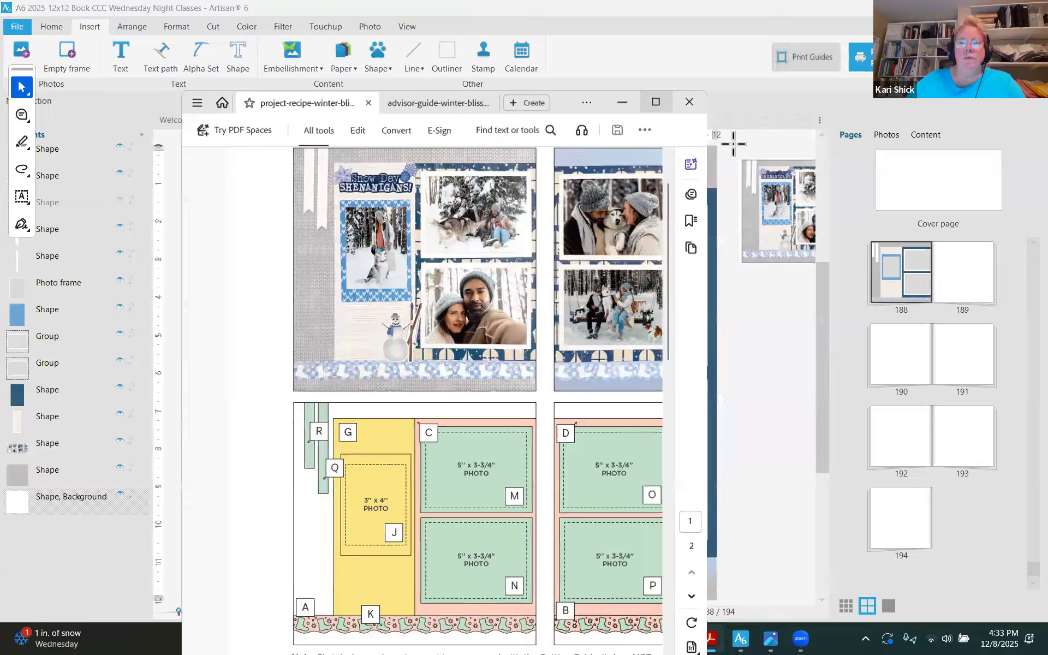
{"action": "scroll", "coordinate": [421, 230], "scroll_direction": "up", "scroll_amount": 2}
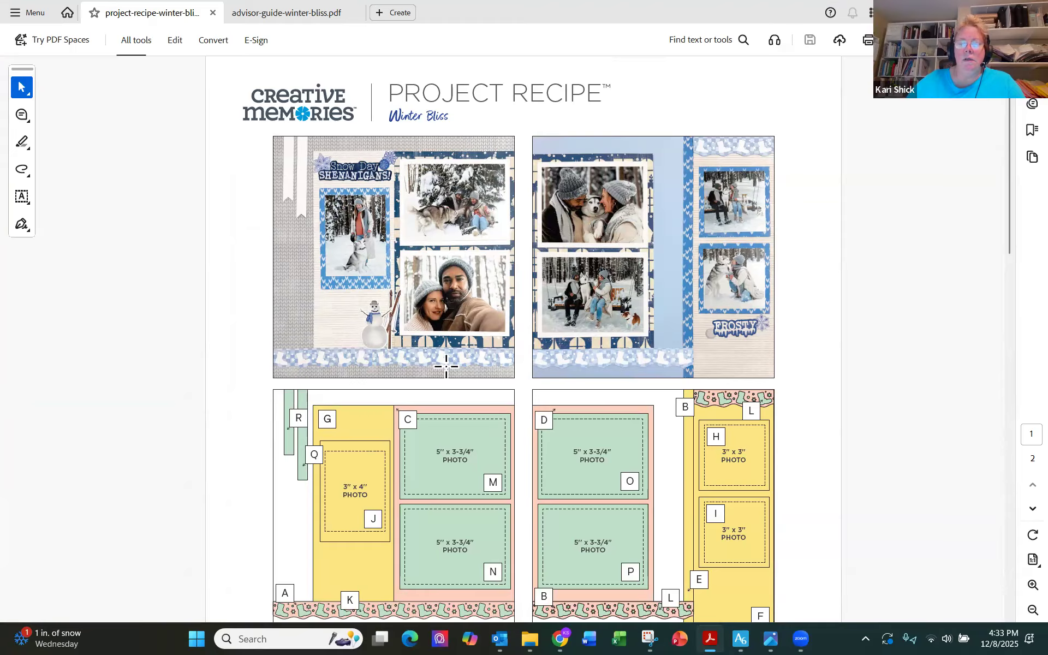
{"action": "scroll", "coordinate": [453, 368], "scroll_direction": "down", "scroll_amount": 1}
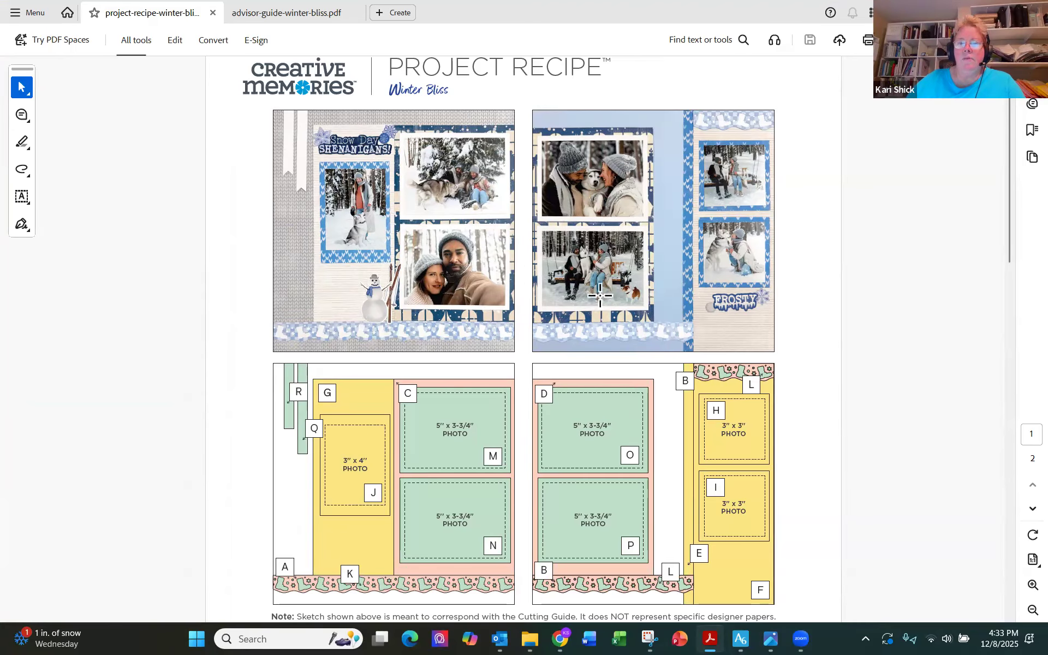
{"action": "key", "text": "super+Down"}
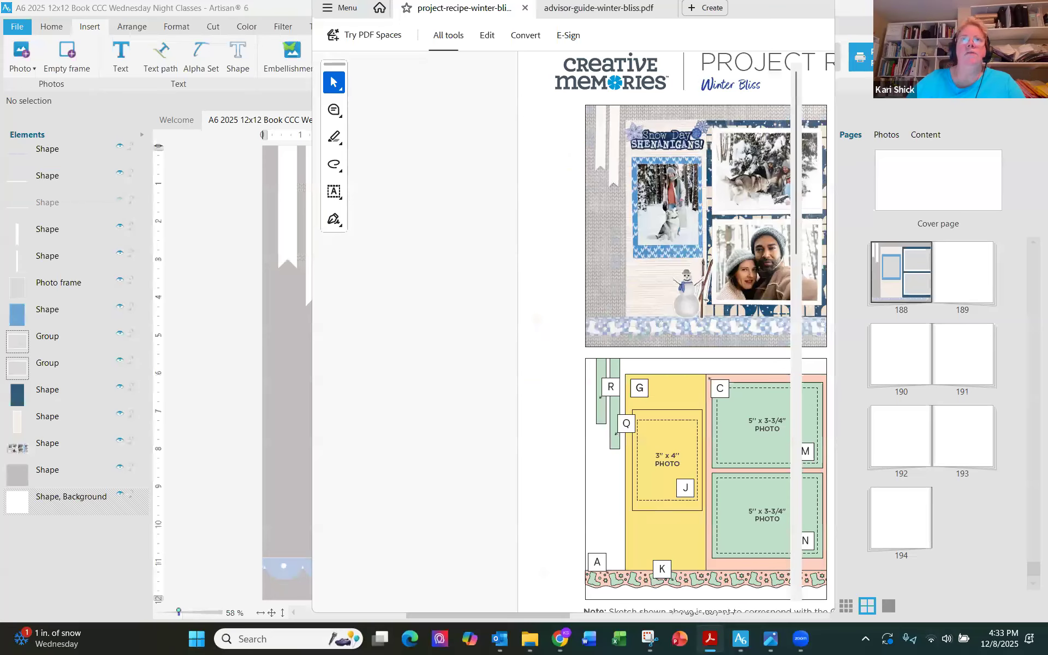
{"action": "key", "text": "super+Down"}
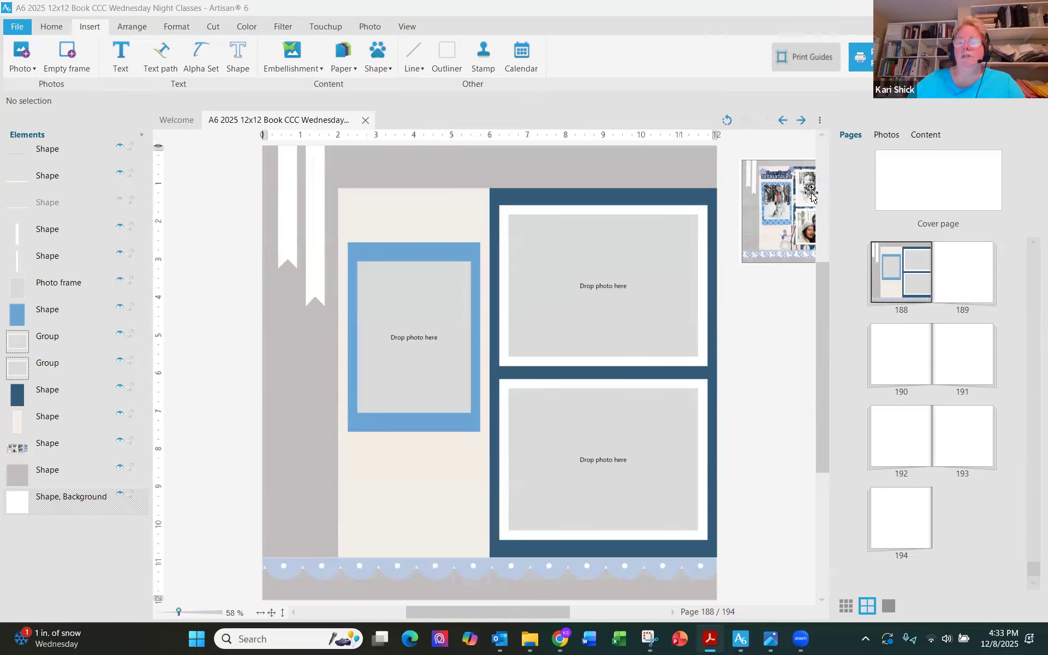
Step: Insert a mirror image of page 188 and order the pages so the mirrored layout is page 189
{"action": "right_click", "coordinate": [930, 280]}
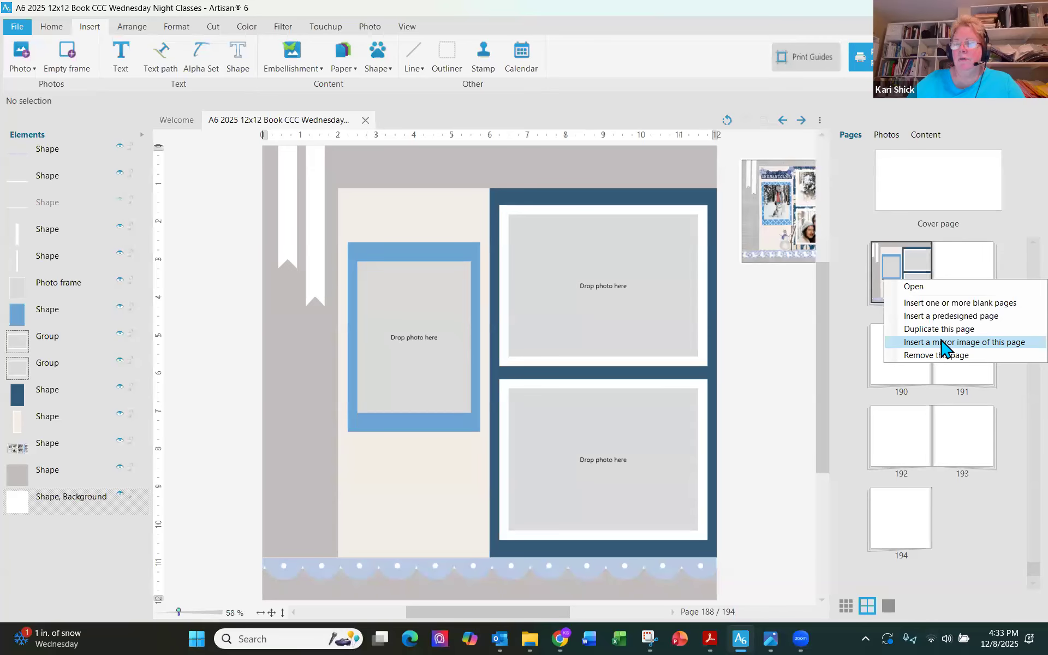
{"action": "left_click", "coordinate": [942, 343]}
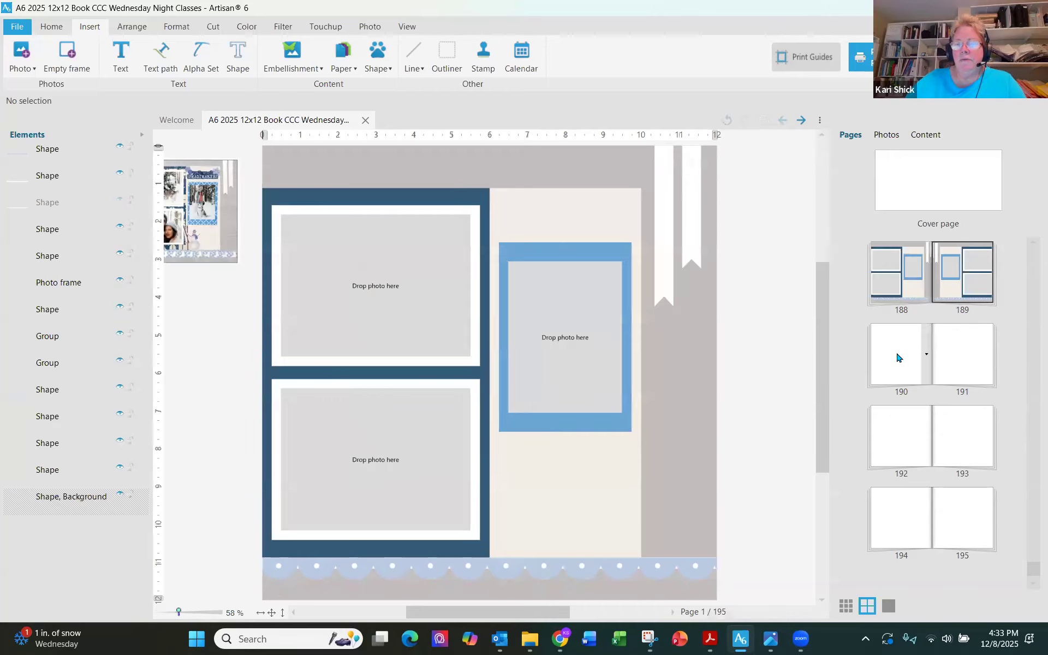
{"action": "left_click", "coordinate": [890, 346]}
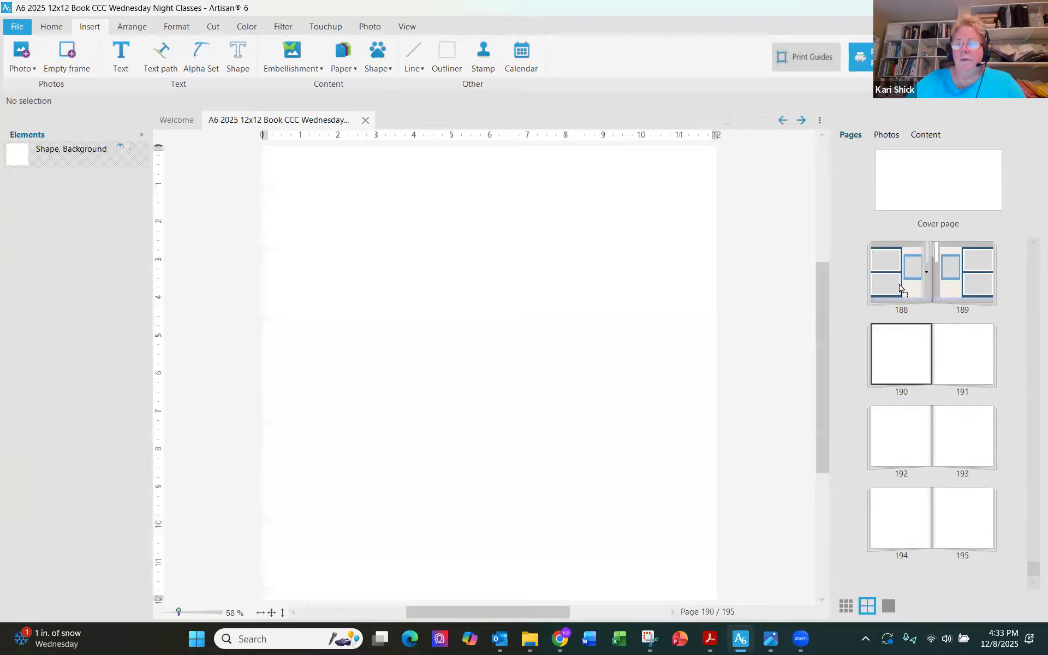
{"action": "left_click", "coordinate": [961, 287]}
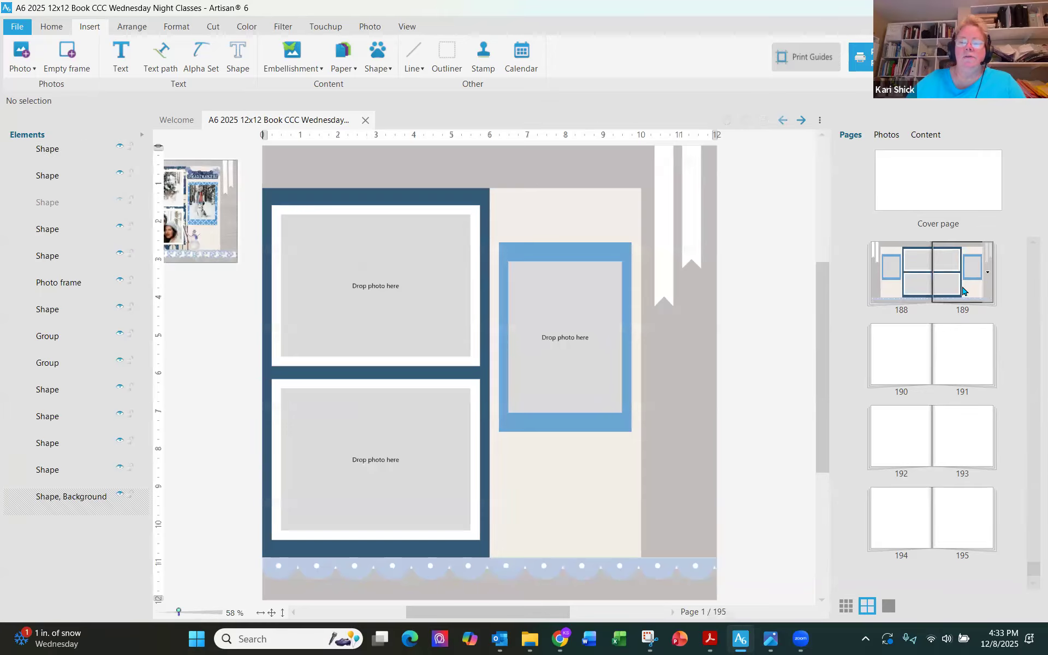
Step: Delete the two white banner shapes from the upper right of page 189
{"action": "left_click", "coordinate": [659, 254]}
{"action": "left_click", "coordinate": [692, 248], "text": "shift"}
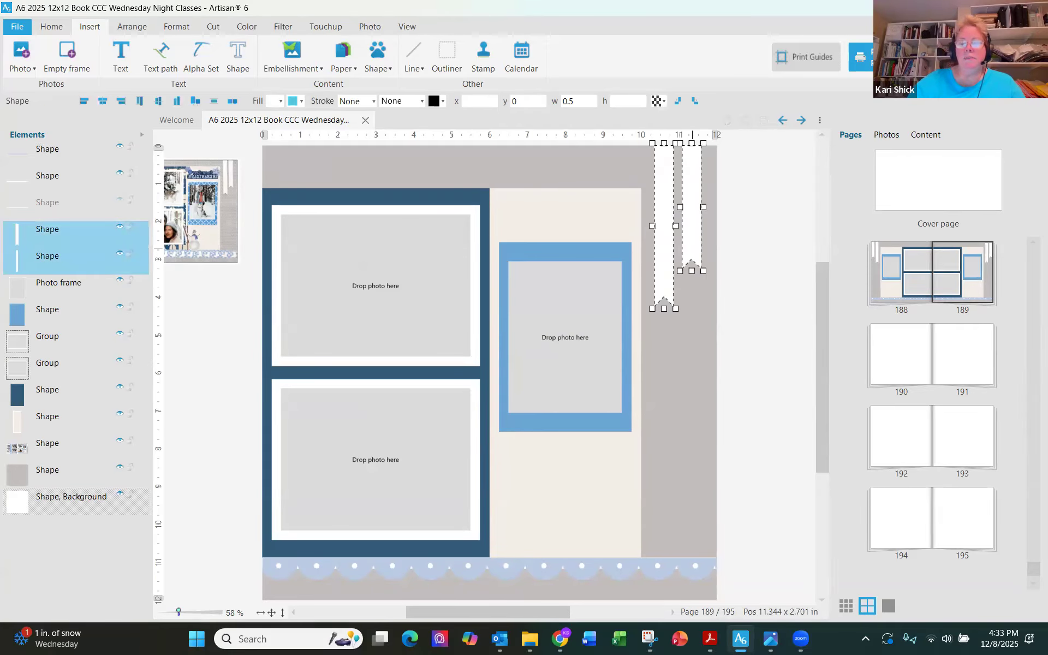
{"action": "key", "text": "Delete"}
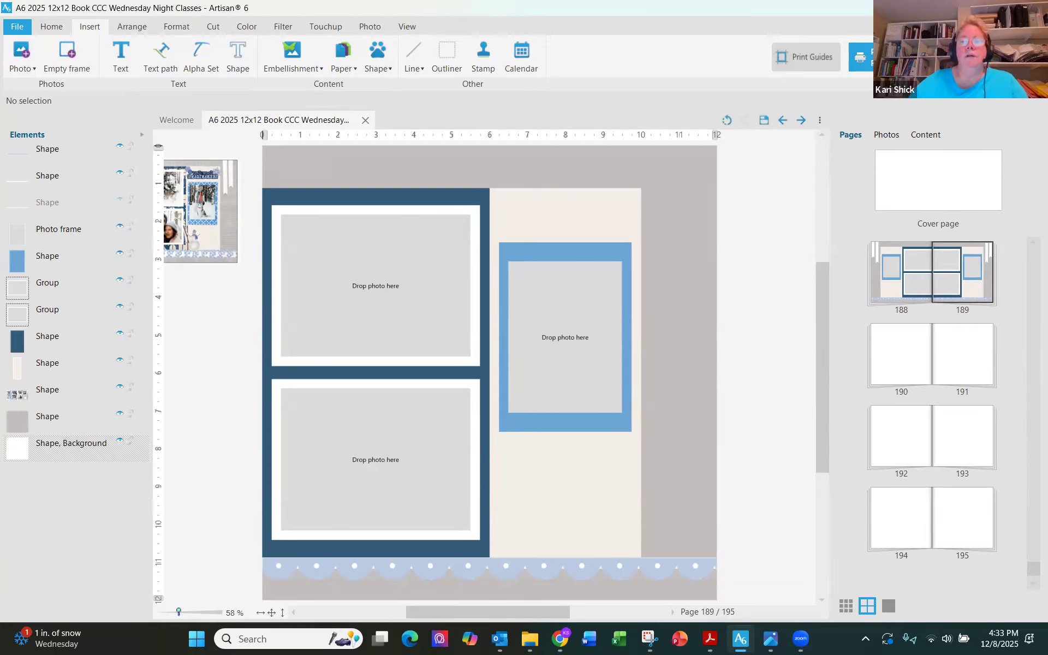
Step: Set the cream strip's height to 12 and move it flush with the page's right edge at about x 8, y 0
{"action": "left_click", "coordinate": [615, 209]}
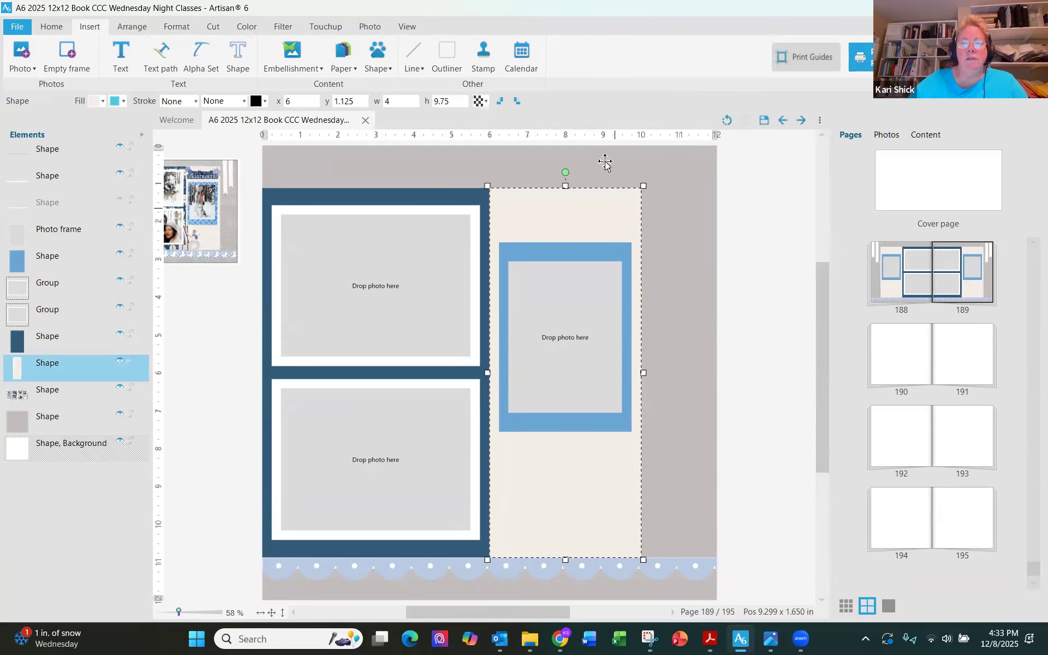
{"action": "double_click", "coordinate": [456, 100]}
{"action": "type", "text": "12"}
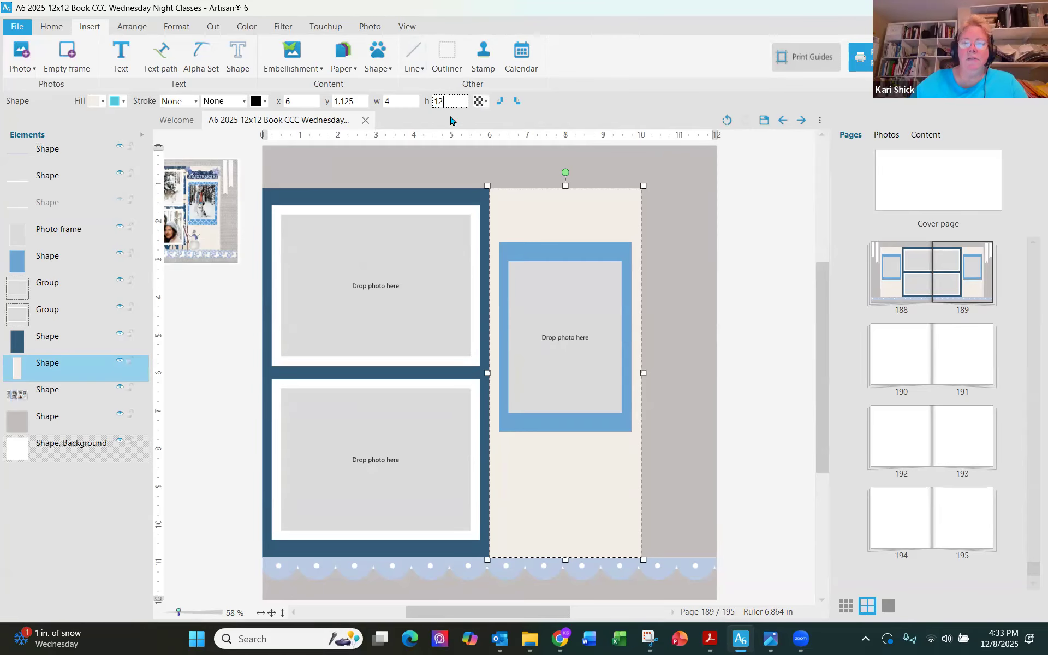
{"action": "left_click", "coordinate": [728, 263]}
{"action": "left_click_drag", "start_coordinate": [634, 239], "coordinate": [708, 198]}
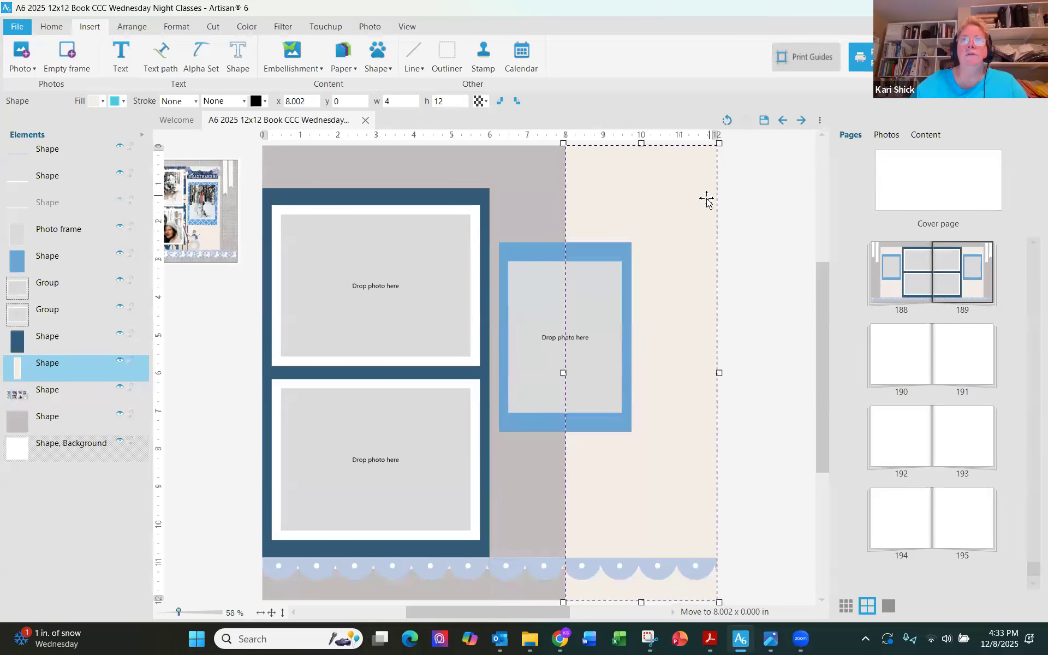
Step: Set the light blue mat's height to 3.5 and the height of the photo frame on it to 3
{"action": "left_click", "coordinate": [597, 279]}
{"action": "left_click", "coordinate": [595, 254]}
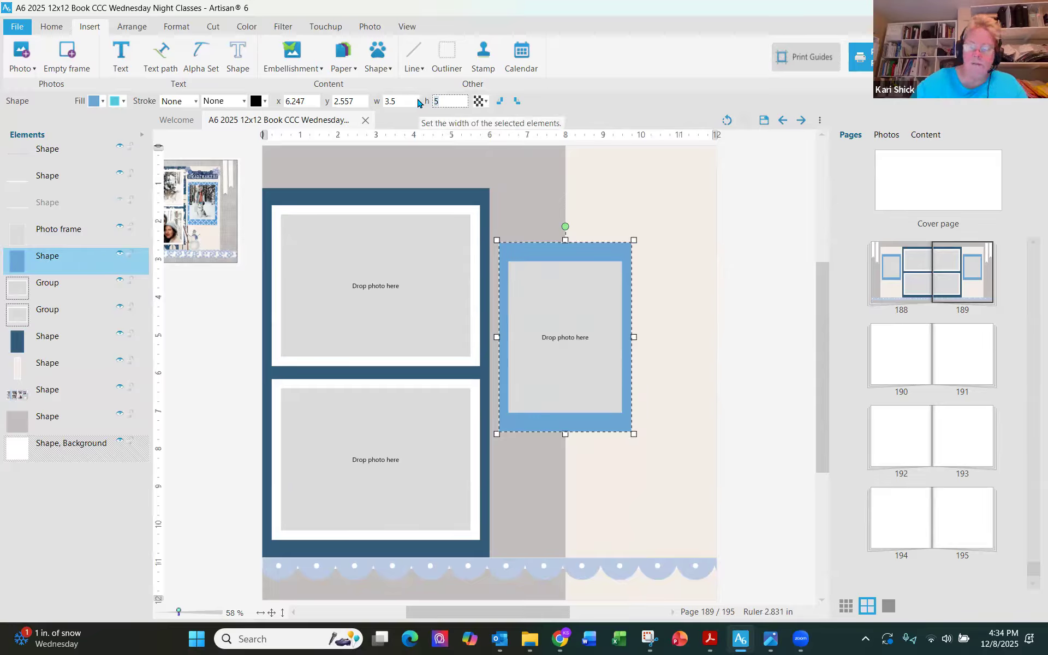
{"action": "key", "text": "Return"}
{"action": "left_click", "coordinate": [562, 285]}
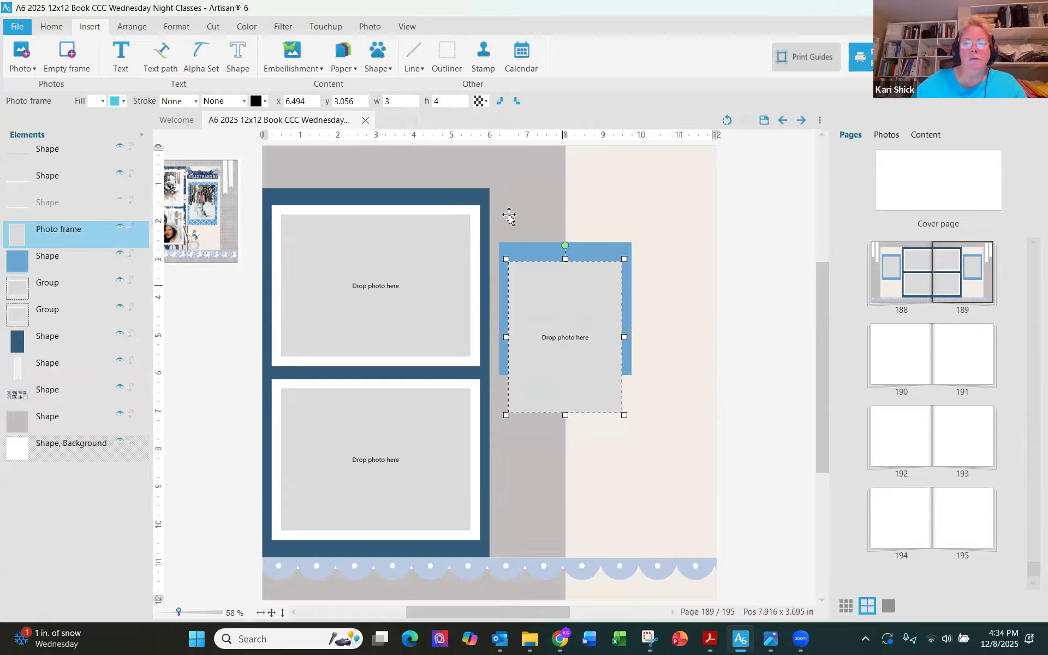
{"action": "left_click", "coordinate": [450, 102]}
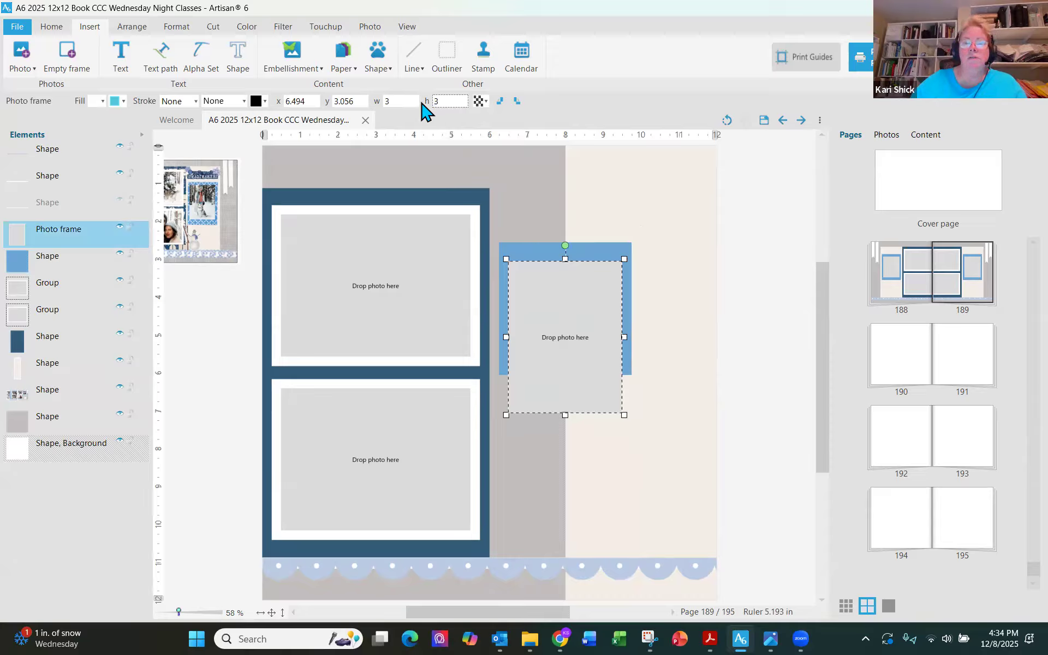
{"action": "key", "text": "Return"}
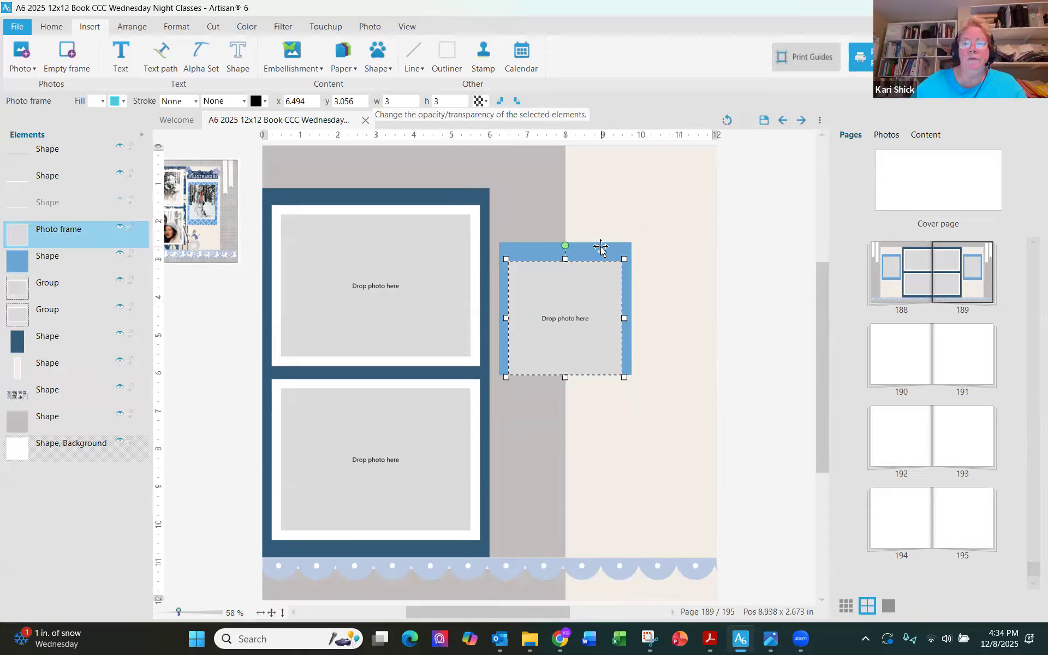
Step: Align the vertical centres of the square photo frame and its light blue mat
{"action": "left_click", "coordinate": [601, 248], "text": "shift"}
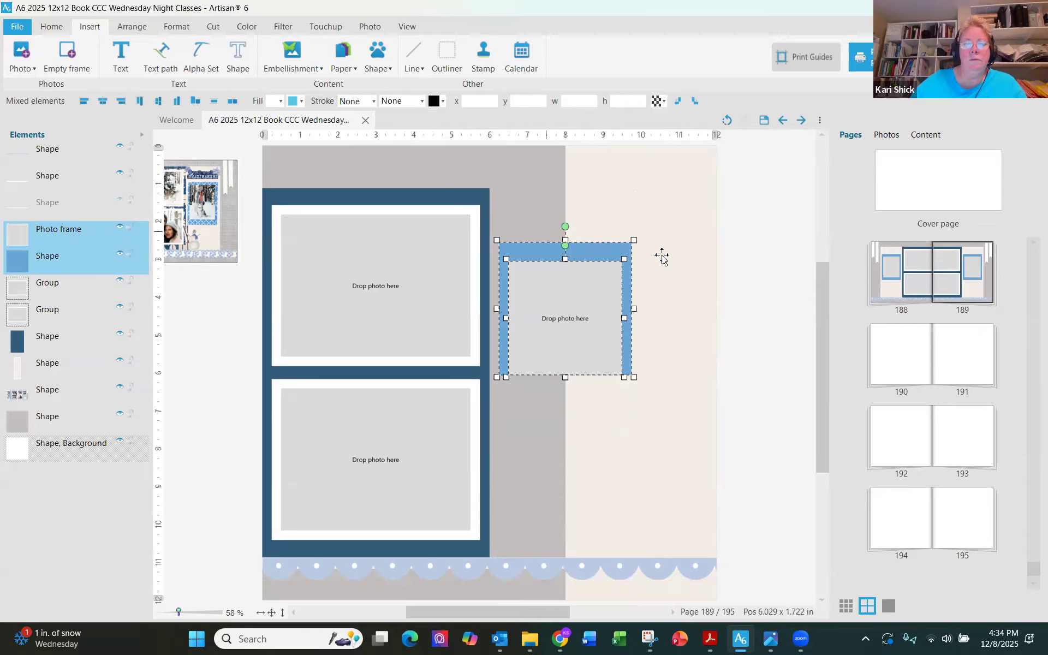
{"action": "left_click_drag", "start_coordinate": [818, 290], "coordinate": [818, 291]}
{"action": "left_click", "coordinate": [775, 282]}
{"action": "left_click", "coordinate": [591, 280]}
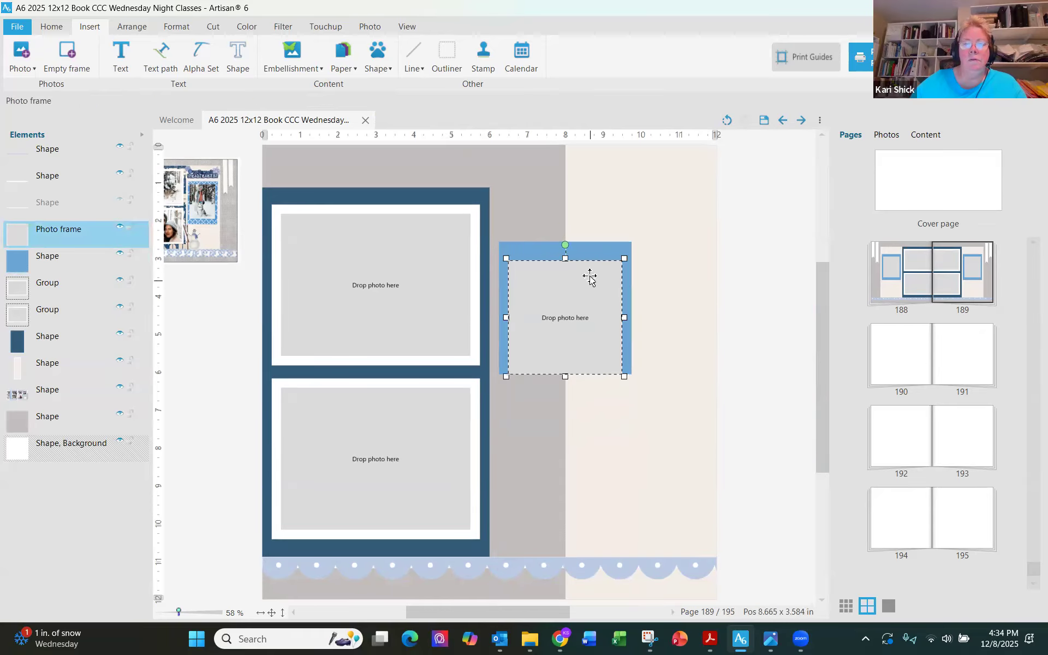
{"action": "left_click", "coordinate": [585, 248]}
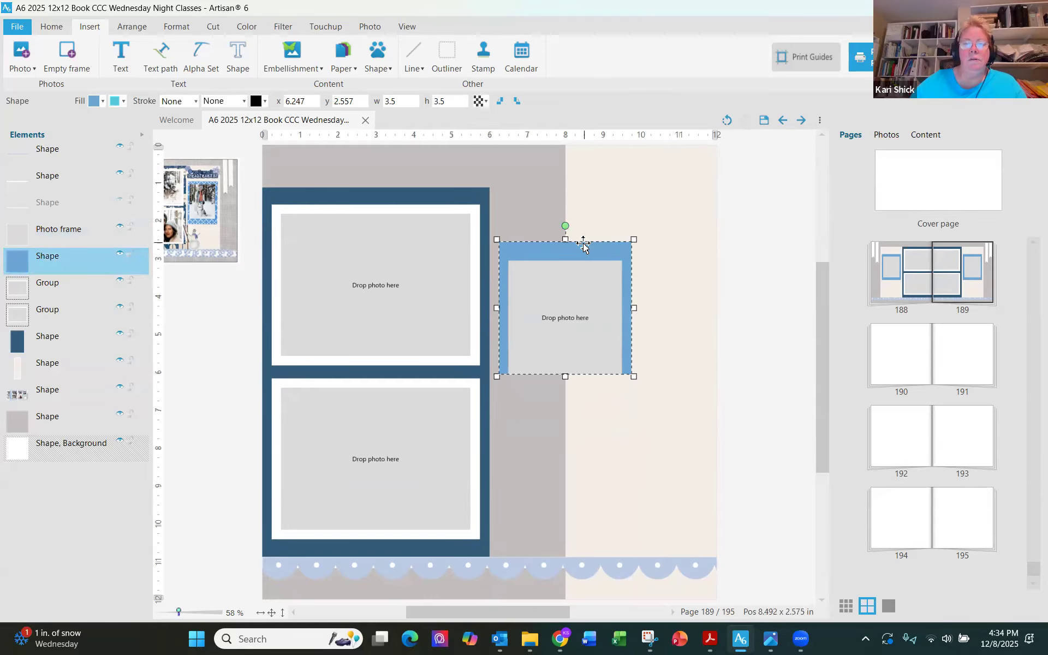
{"action": "left_click", "coordinate": [571, 282], "text": "shift"}
{"action": "left_click", "coordinate": [574, 254], "text": "shift"}
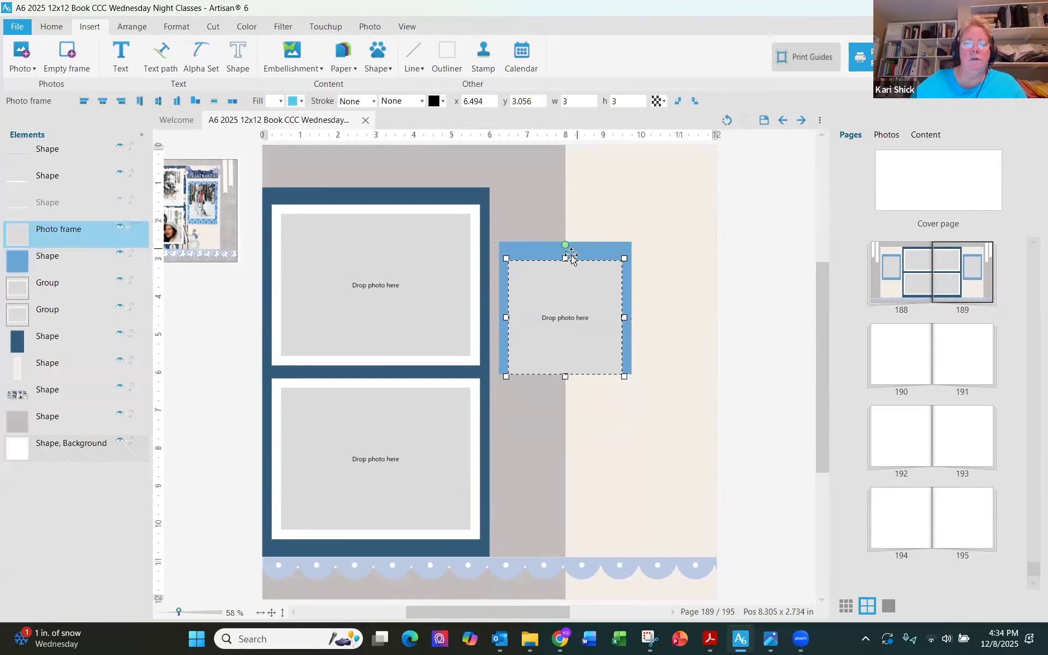
{"action": "left_click", "coordinate": [537, 248], "text": "shift"}
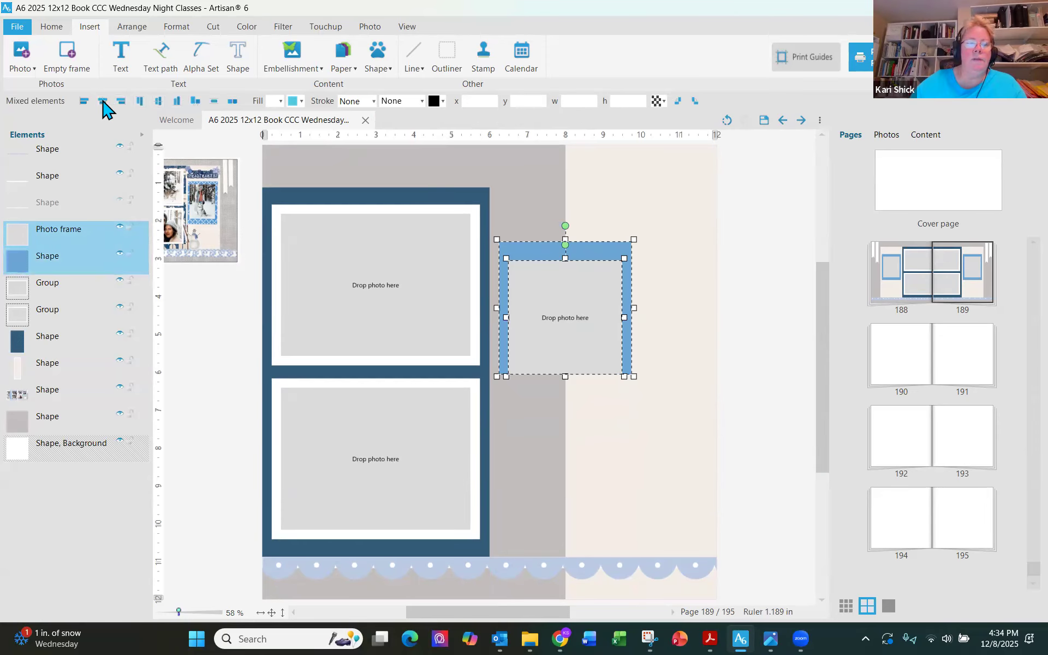
{"action": "left_click", "coordinate": [158, 100]}
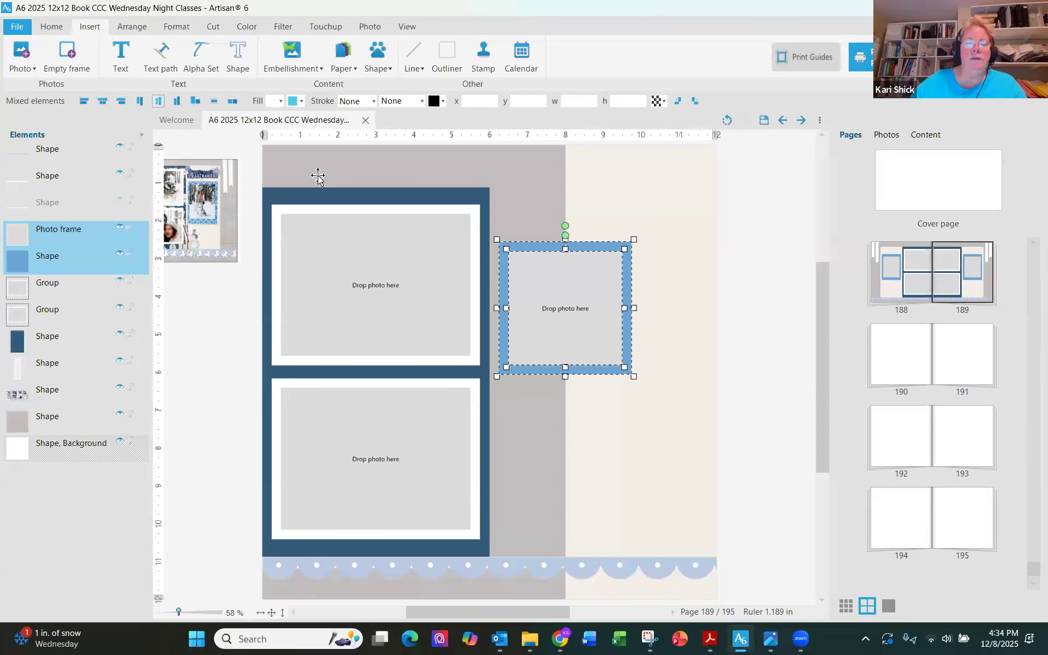
Step: Group the photo frame with its blue mat and move the group onto the cream strip at about x 8.25, y 1.95
{"action": "right_click", "coordinate": [564, 302]}
{"action": "mouse_move", "coordinate": [628, 441]}
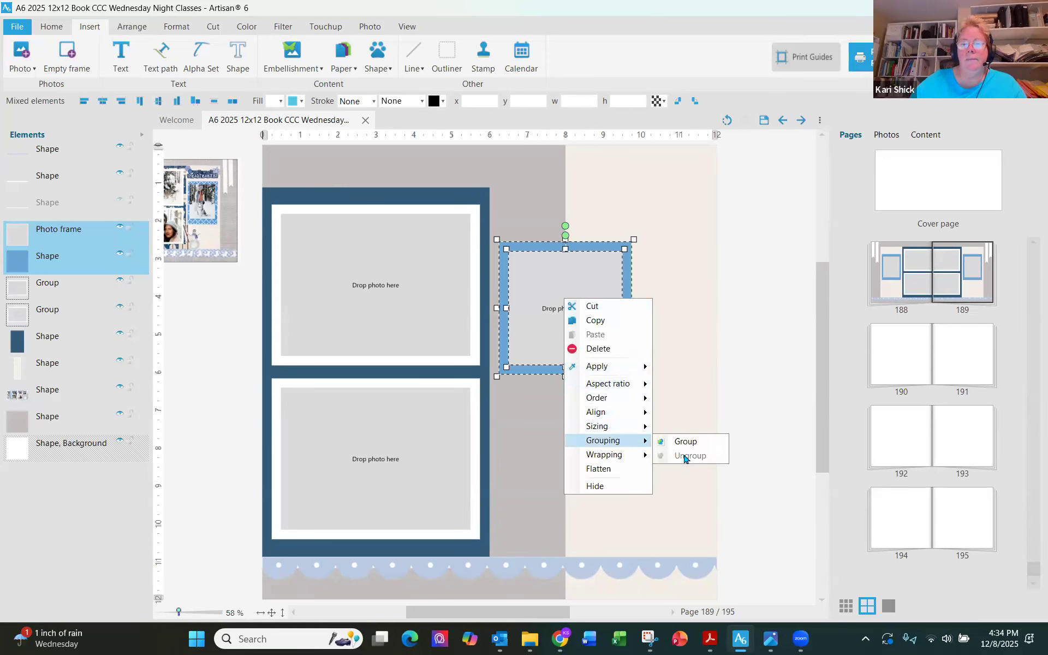
{"action": "left_click", "coordinate": [684, 441]}
{"action": "left_click_drag", "start_coordinate": [591, 339], "coordinate": [670, 319]}
Step: Duplicate the blue-matted photo group and place the copy below the original at about x 8.25, y 5.825
{"action": "left_click", "coordinate": [666, 368]}
{"action": "right_click", "coordinate": [666, 368]}
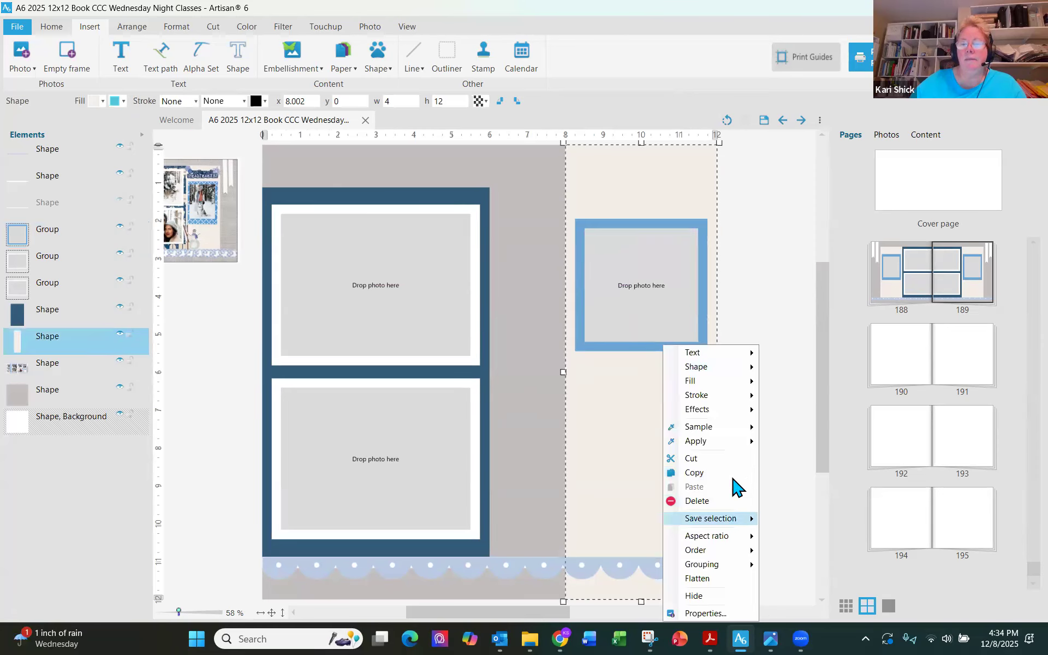
{"action": "left_click", "coordinate": [709, 473]}
{"action": "left_click", "coordinate": [666, 334]}
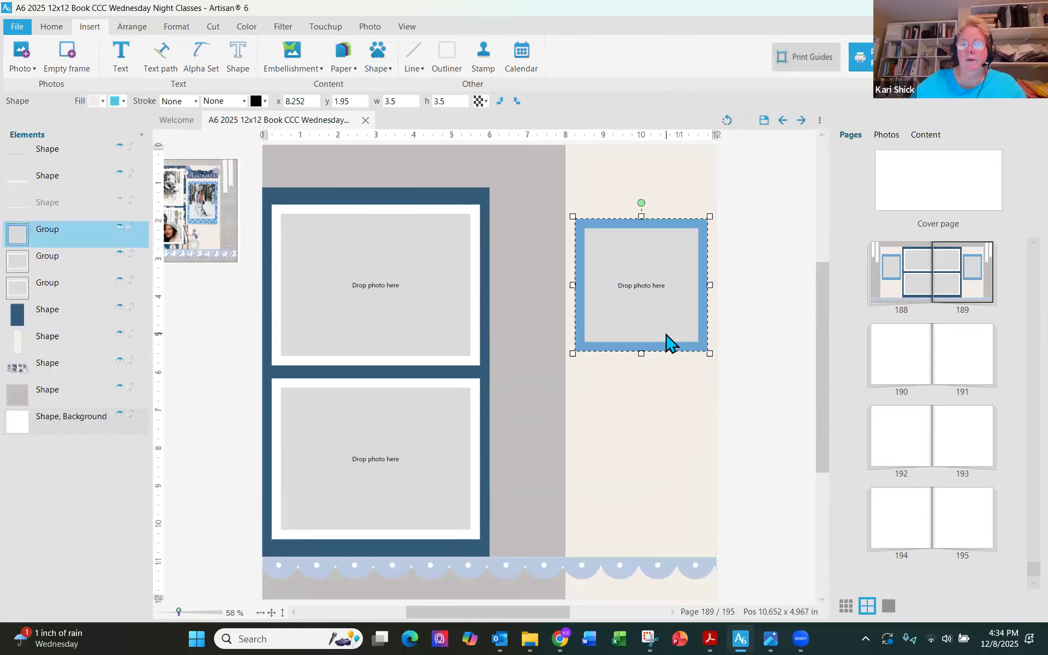
{"action": "right_click", "coordinate": [666, 334]}
{"action": "left_click", "coordinate": [666, 403]}
{"action": "right_click", "coordinate": [665, 398]}
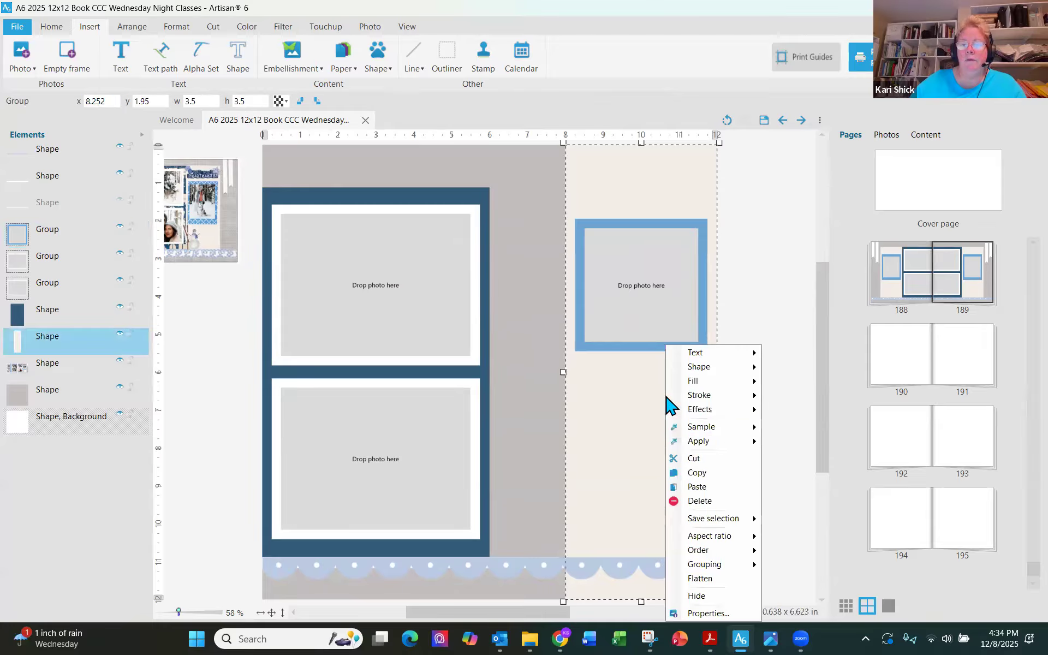
{"action": "left_click", "coordinate": [704, 487]}
{"action": "left_click_drag", "start_coordinate": [546, 376], "coordinate": [686, 434]}
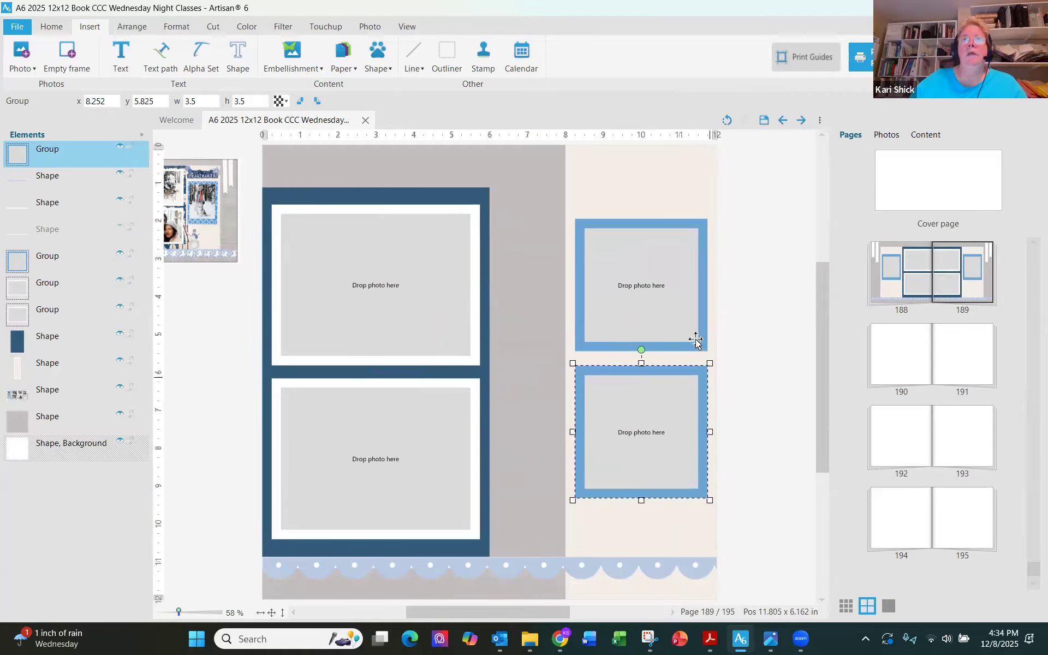
Step: Group the scalloped border with the white strip behind its punched holes
{"action": "left_click", "coordinate": [664, 323]}
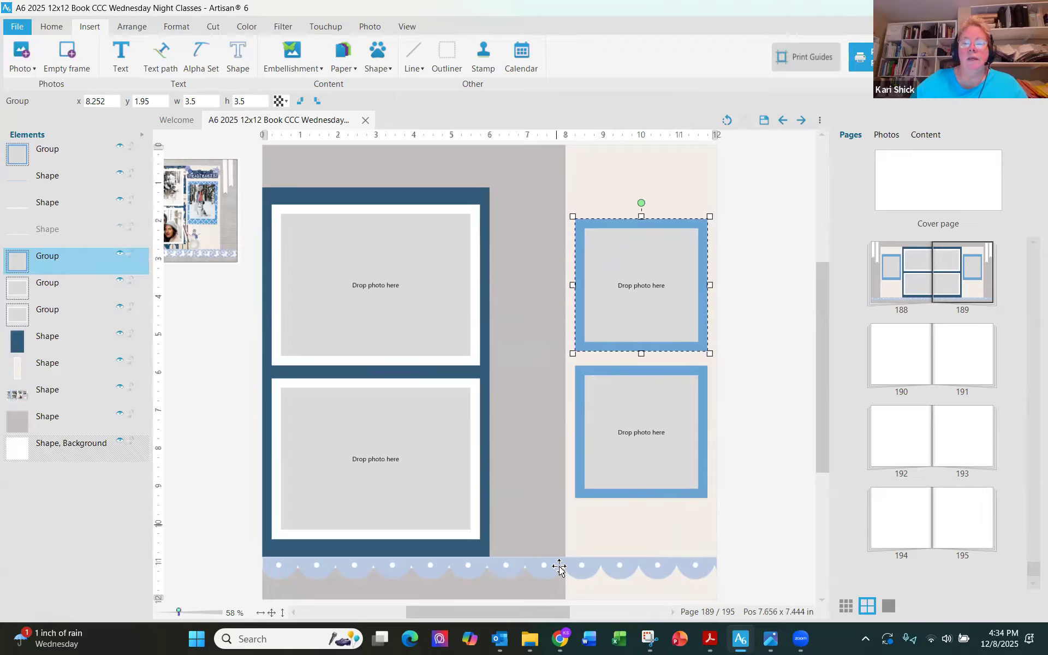
{"action": "left_click", "coordinate": [615, 534]}
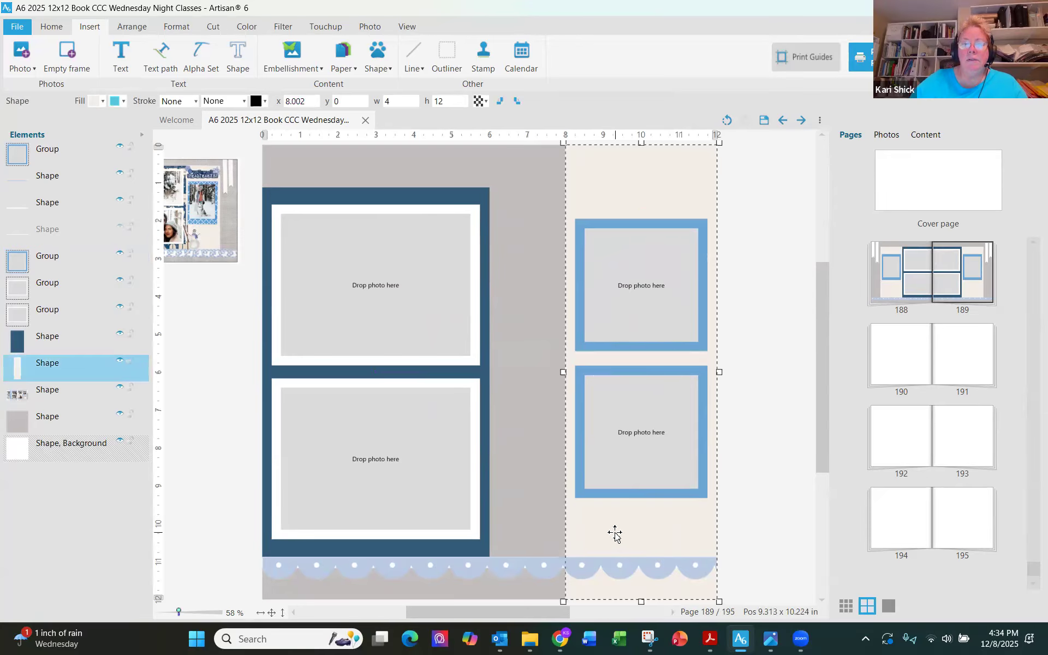
{"action": "left_click", "coordinate": [524, 568]}
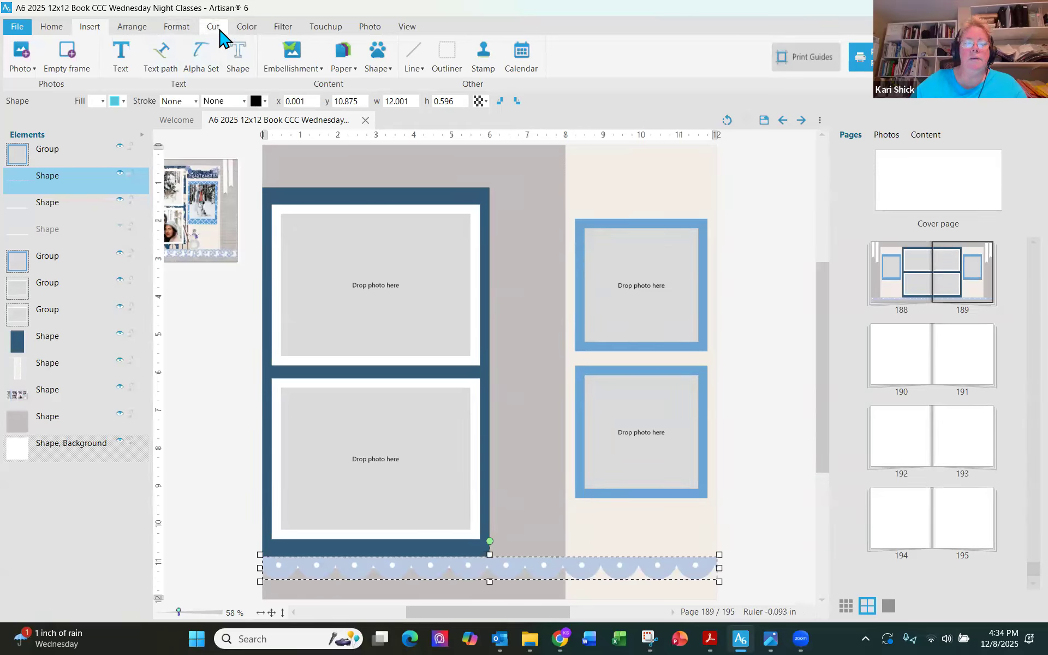
{"action": "left_click", "coordinate": [72, 201], "text": "ctrl"}
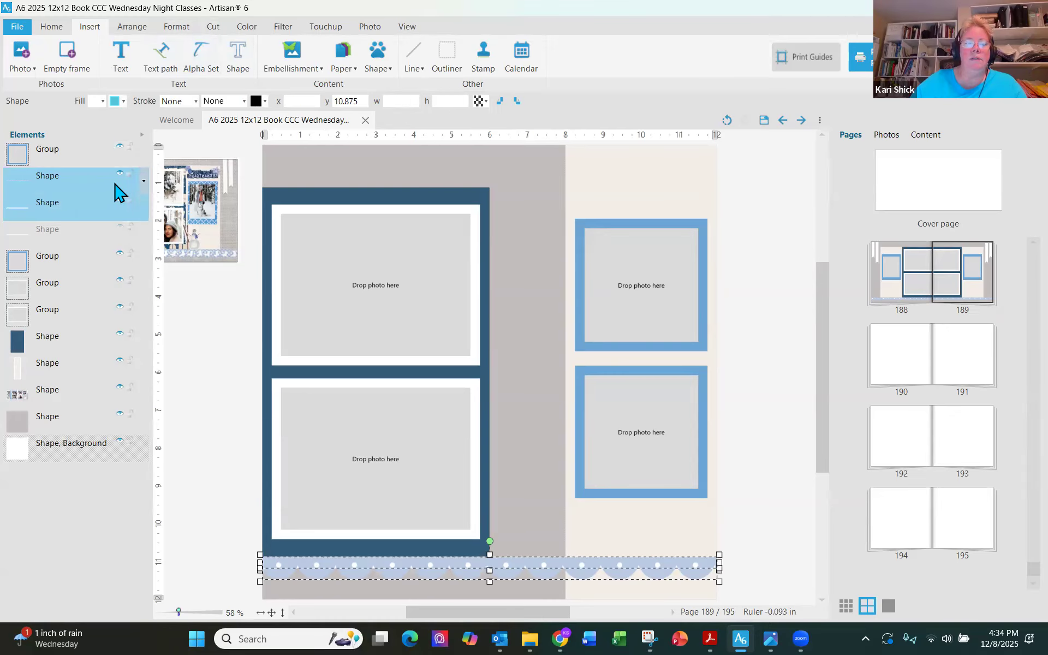
{"action": "right_click", "coordinate": [143, 211]}
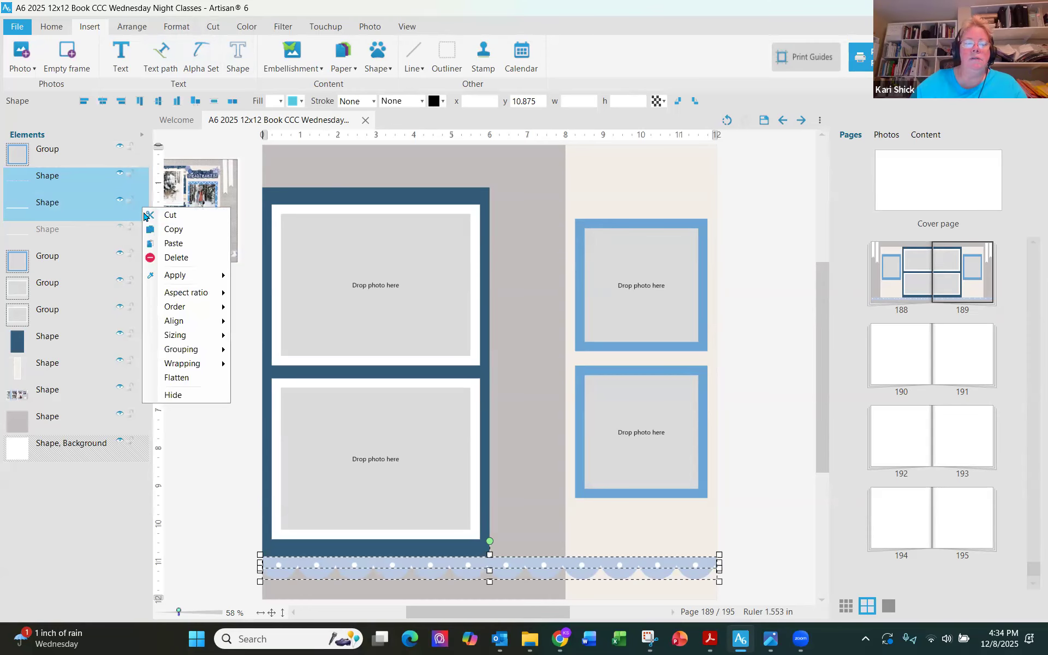
{"action": "mouse_move", "coordinate": [218, 349]}
{"action": "left_click", "coordinate": [252, 351]}
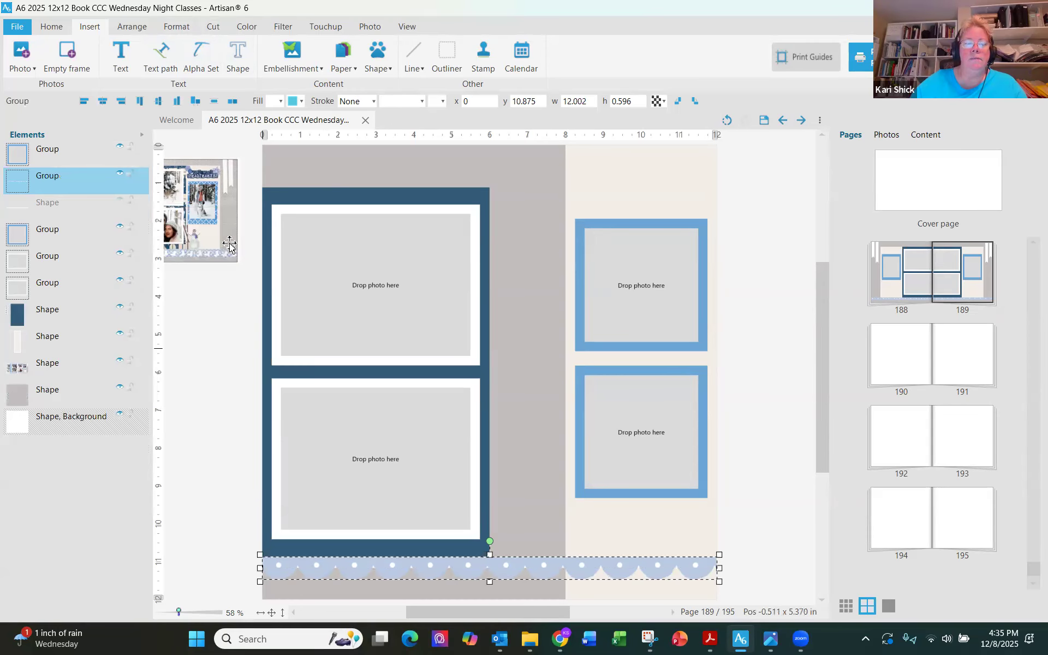
{"action": "left_click", "coordinate": [225, 27]}
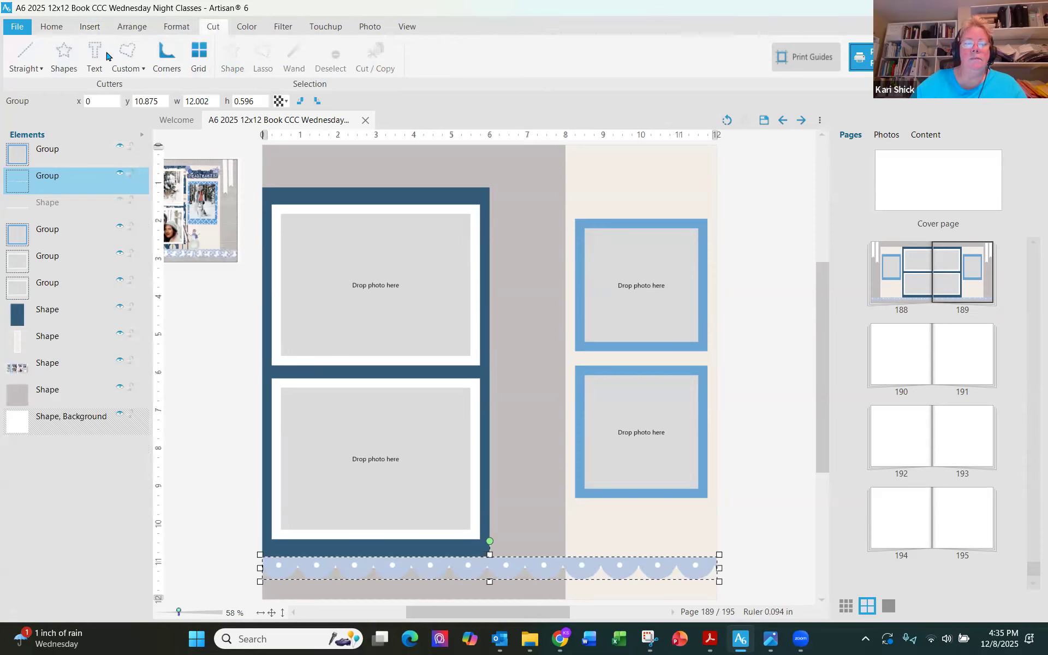
{"action": "left_click", "coordinate": [41, 50]}
{"action": "left_click", "coordinate": [58, 93]}
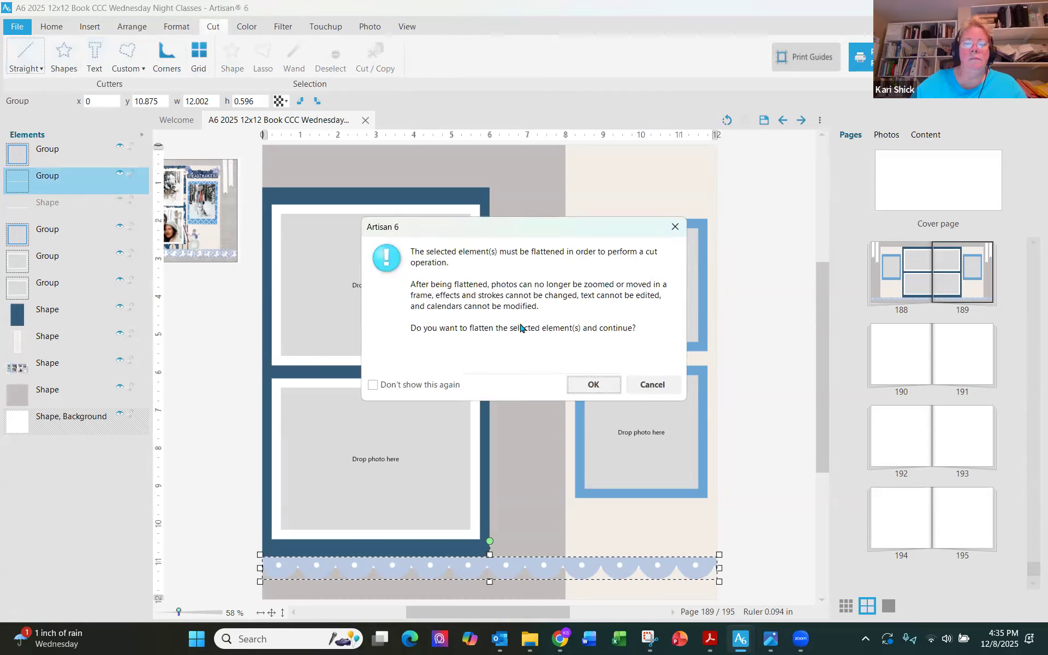
{"action": "left_click", "coordinate": [646, 385]}
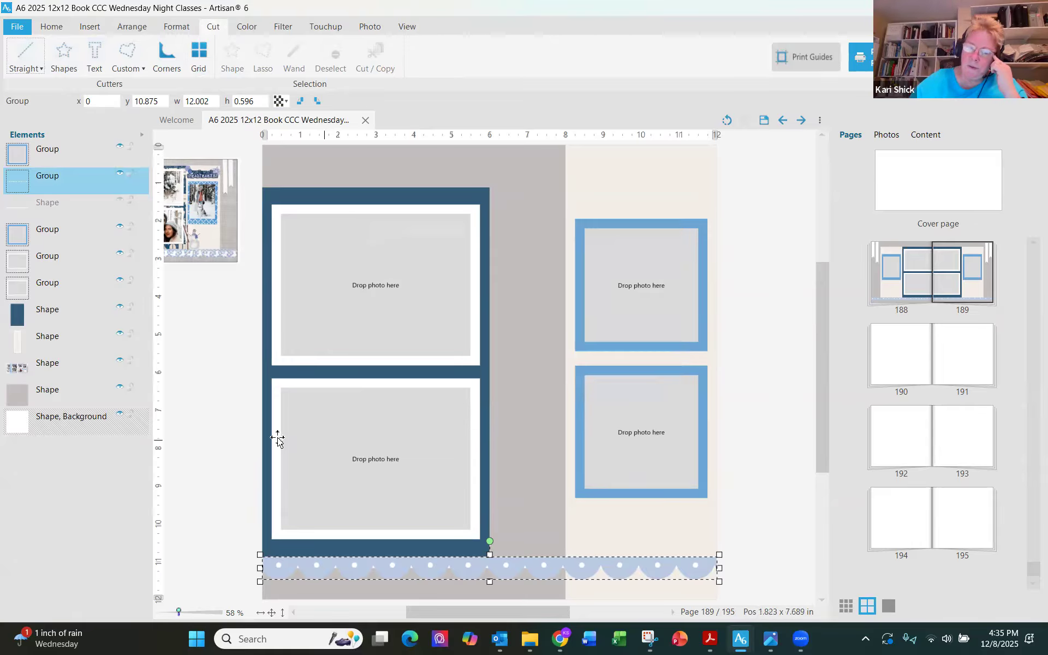
Step: Ungroup the scalloped border and its white strip
{"action": "left_click", "coordinate": [179, 407]}
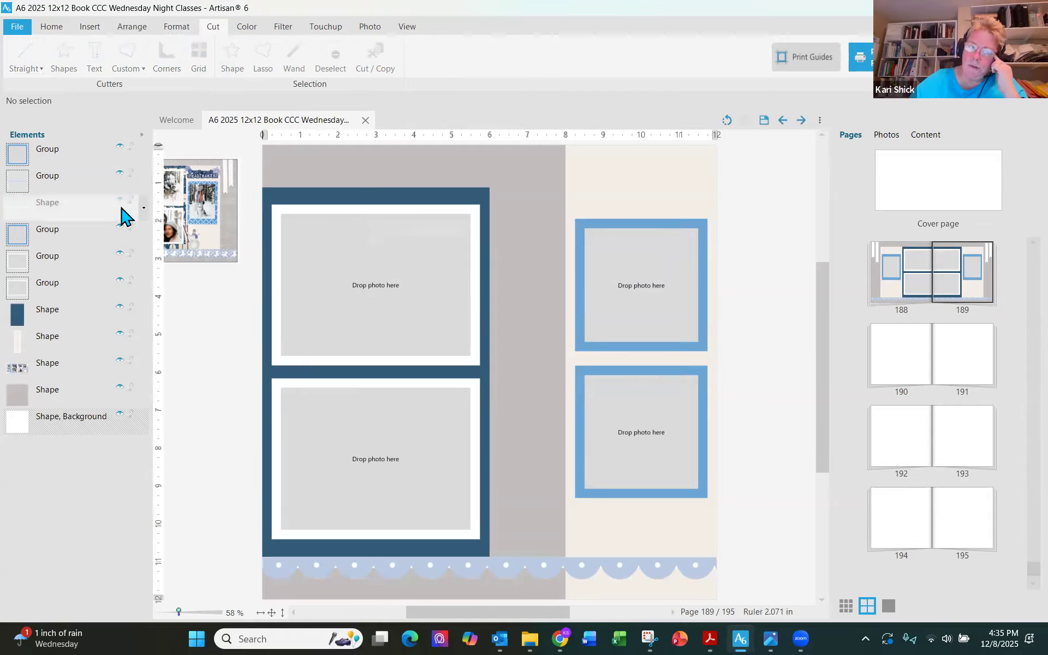
{"action": "right_click", "coordinate": [143, 184]}
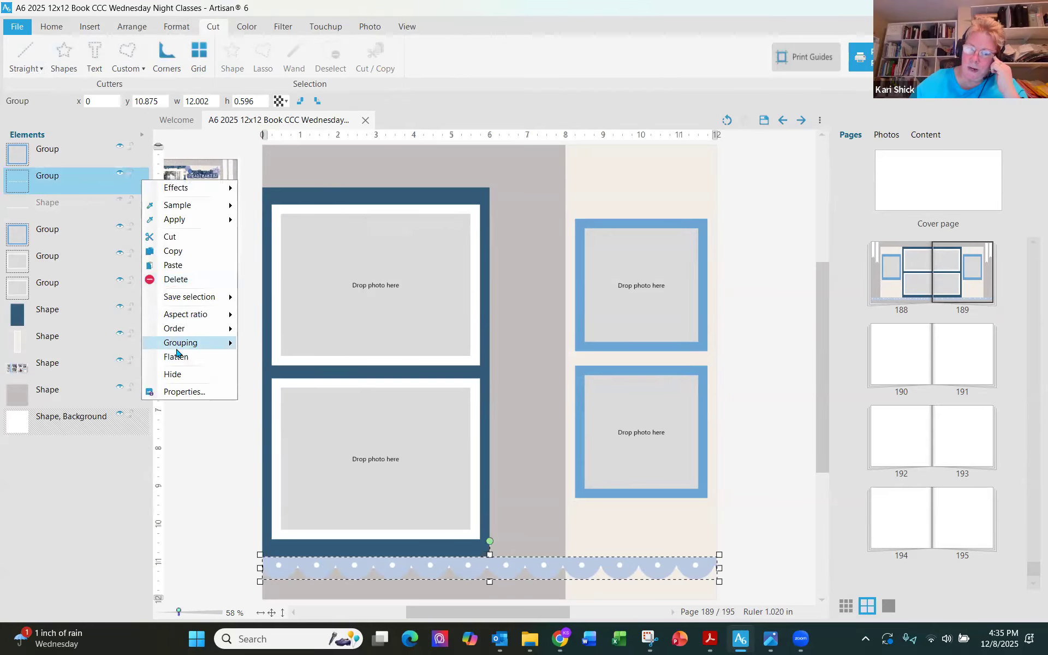
{"action": "mouse_move", "coordinate": [224, 343]}
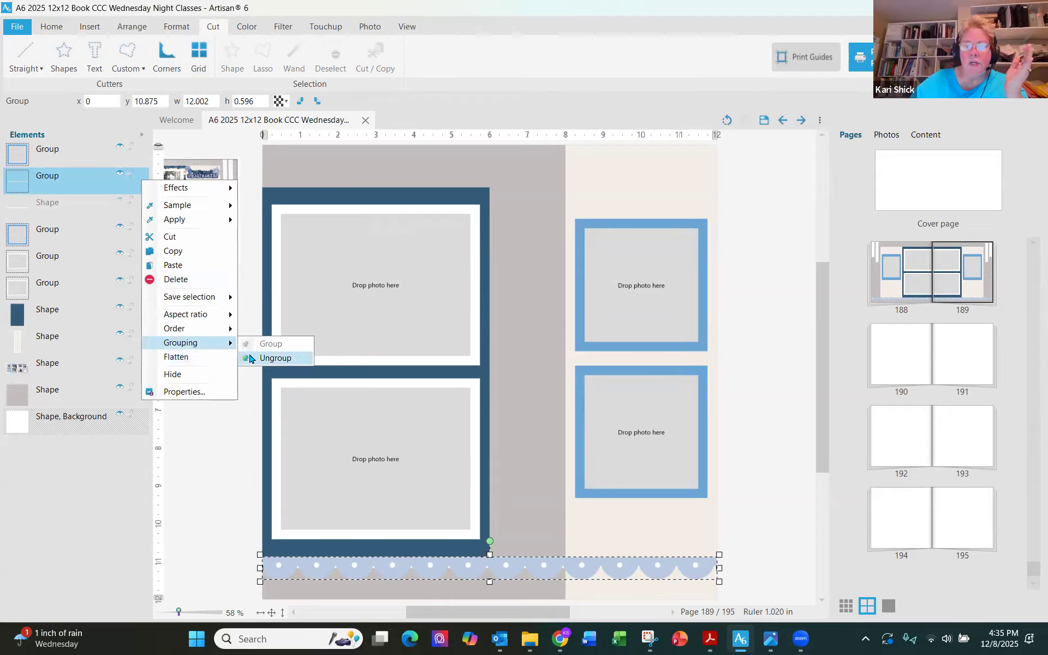
{"action": "left_click", "coordinate": [250, 359]}
{"action": "left_click", "coordinate": [205, 343]}
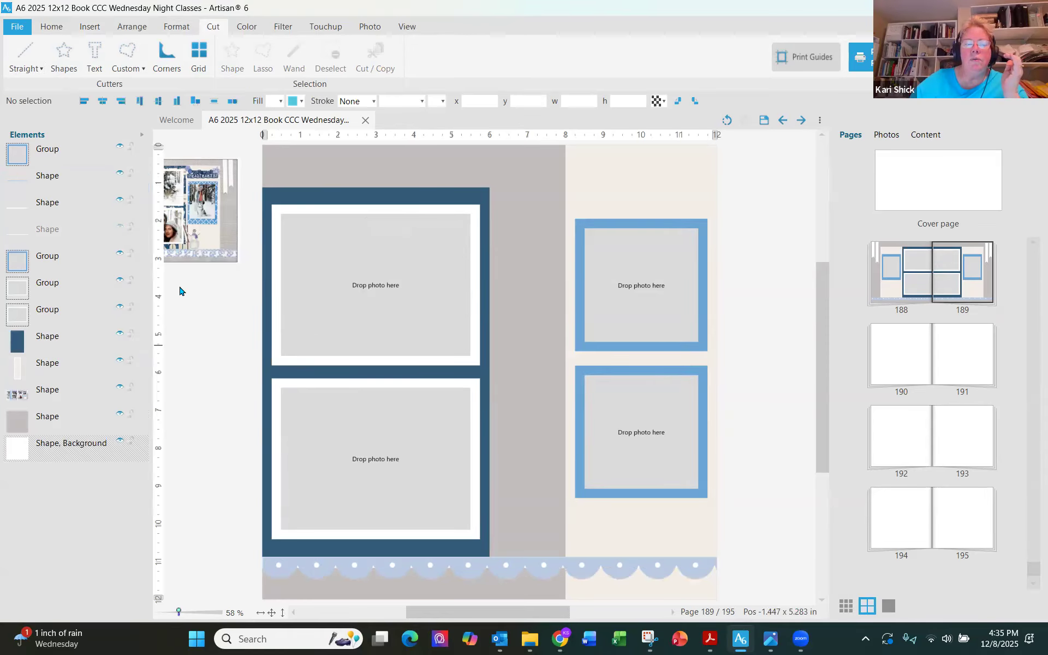
Step: Cut the scalloped border with a straight cut at 0° along the cream strip's inner edge at about x 8, keeping both areas
{"action": "left_click", "coordinate": [94, 179]}
{"action": "left_click", "coordinate": [37, 75]}
{"action": "left_click", "coordinate": [66, 94]}
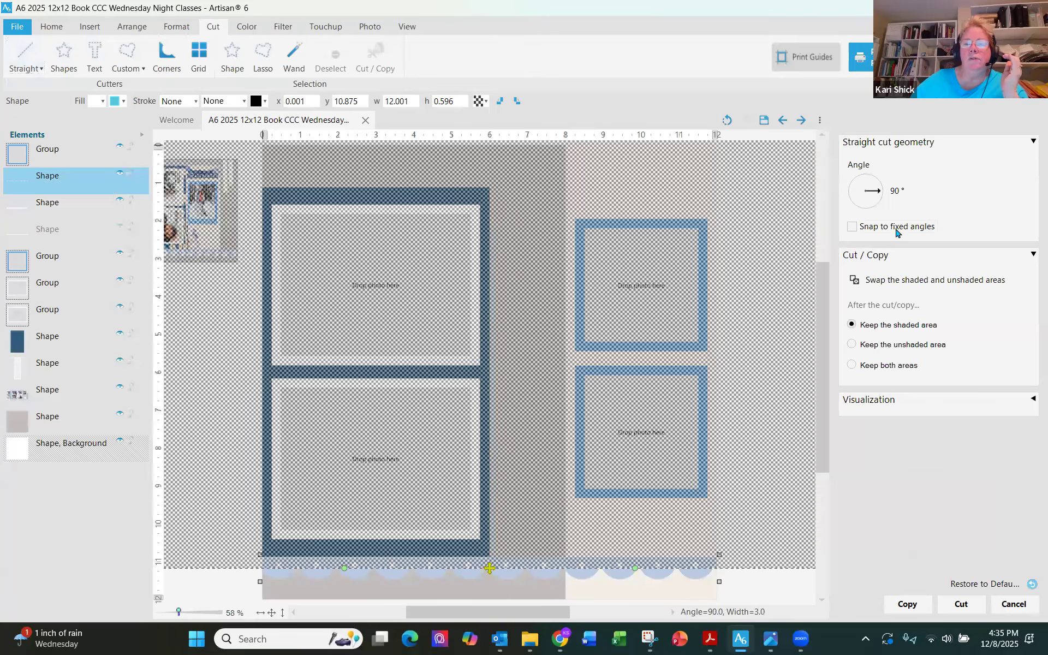
{"action": "left_click", "coordinate": [877, 192]}
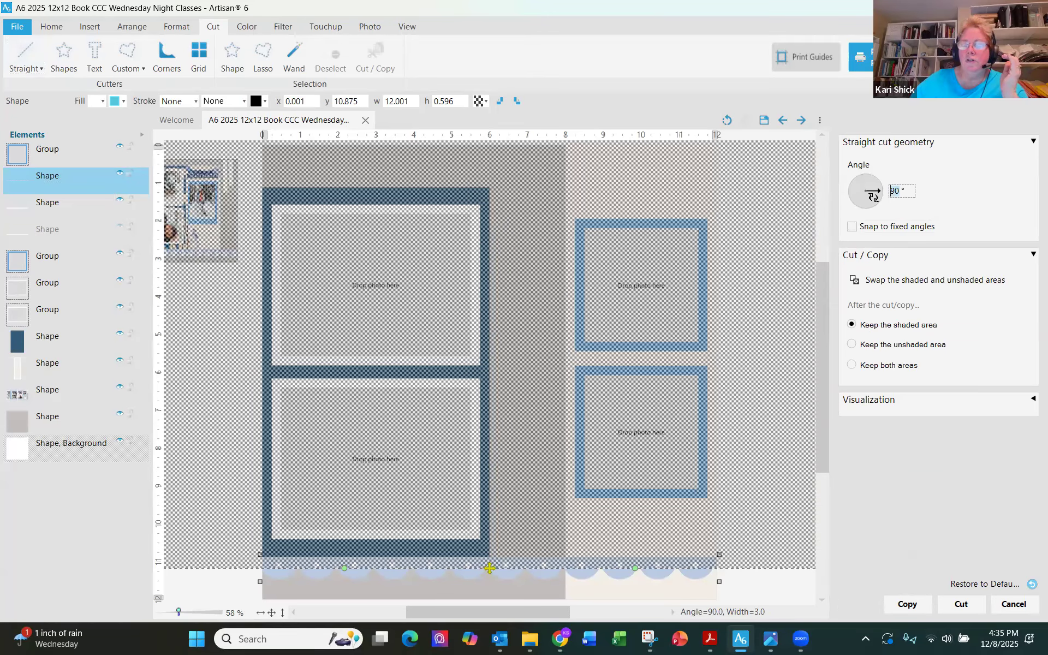
{"action": "type", "text": "0"}
{"action": "key", "text": "Return"}
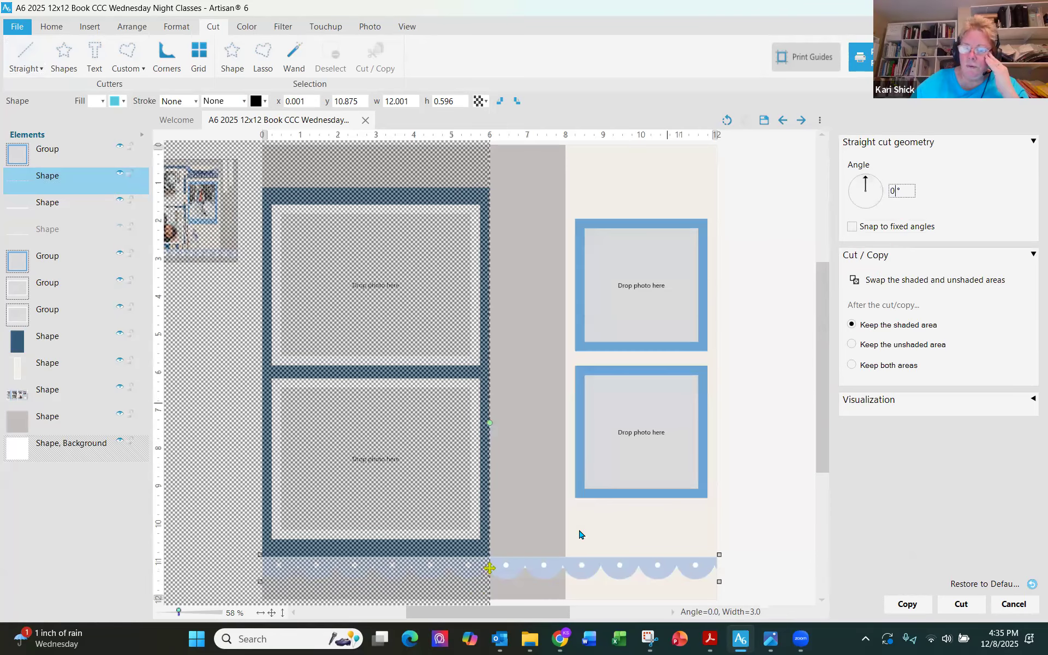
{"action": "mouse_move", "coordinate": [489, 568]}
{"action": "left_mouse_down"}
{"action": "mouse_move", "coordinate": [561, 575]}
{"action": "mouse_move", "coordinate": [564, 585]}
{"action": "left_mouse_up"}
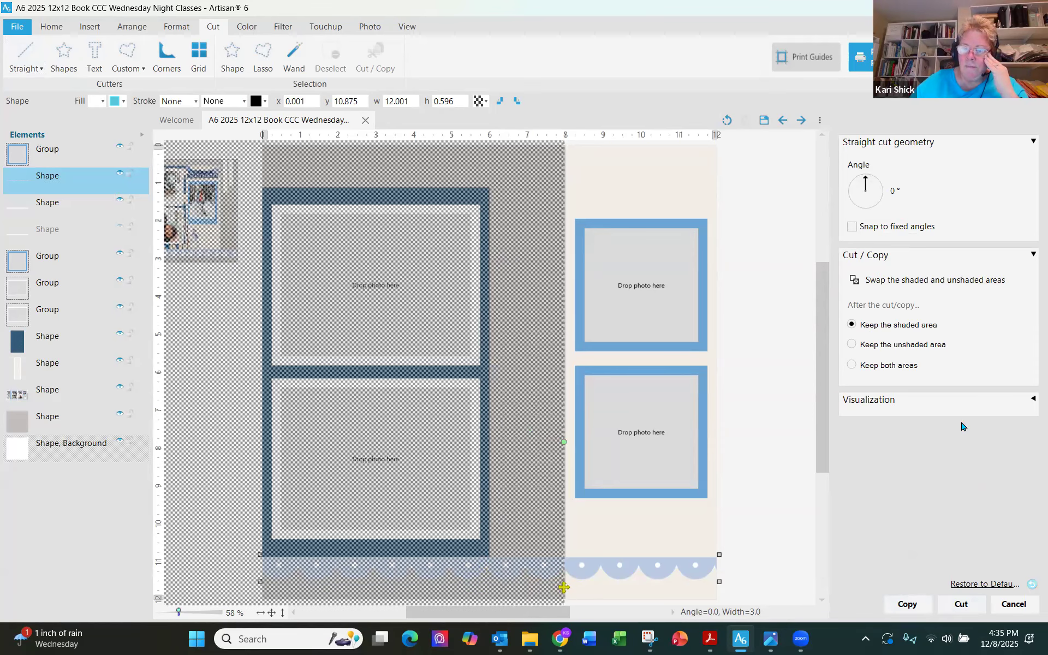
{"action": "left_click", "coordinate": [973, 599]}
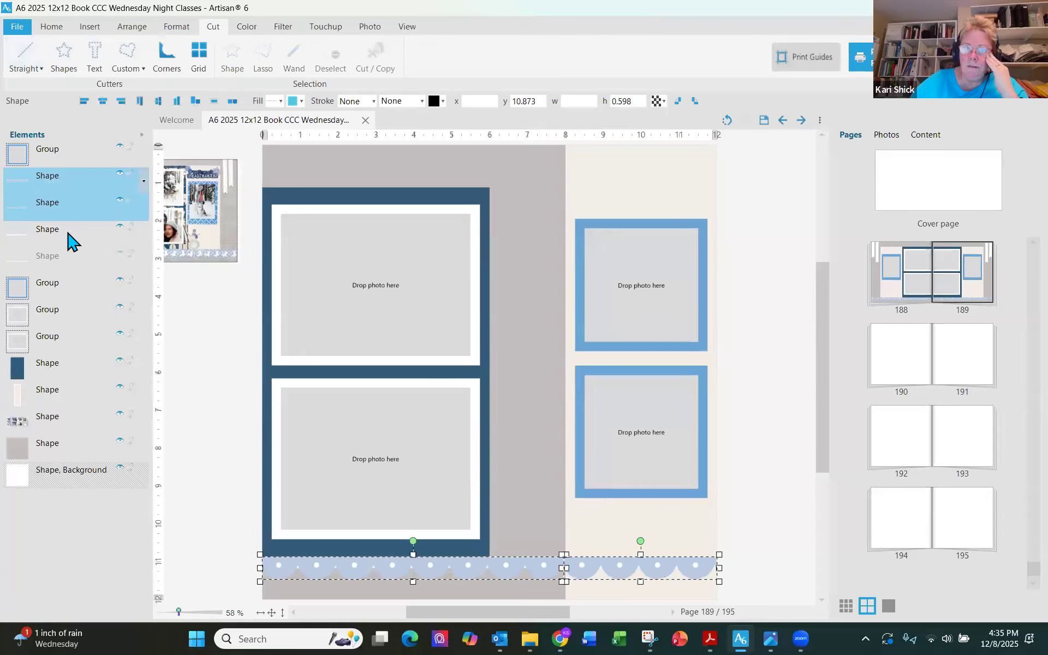
Step: Flatten the white strip behind the punched holes and cut it straight at 0° at about x 8, keeping both areas
{"action": "left_click", "coordinate": [70, 234]}
{"action": "left_click", "coordinate": [30, 71]}
{"action": "left_click", "coordinate": [36, 90]}
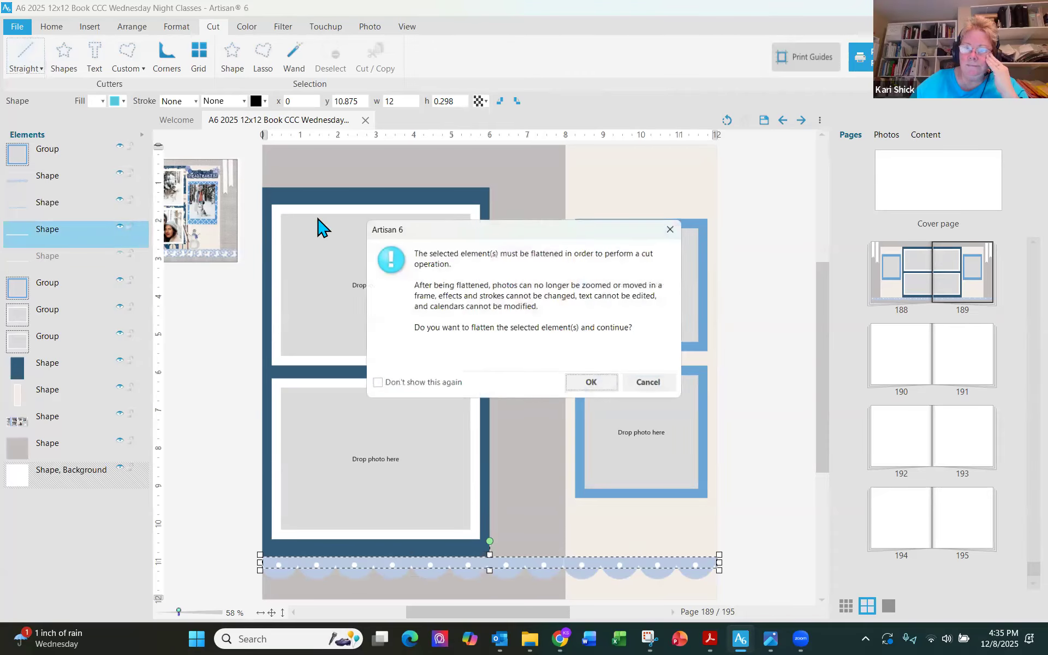
{"action": "left_click", "coordinate": [593, 385]}
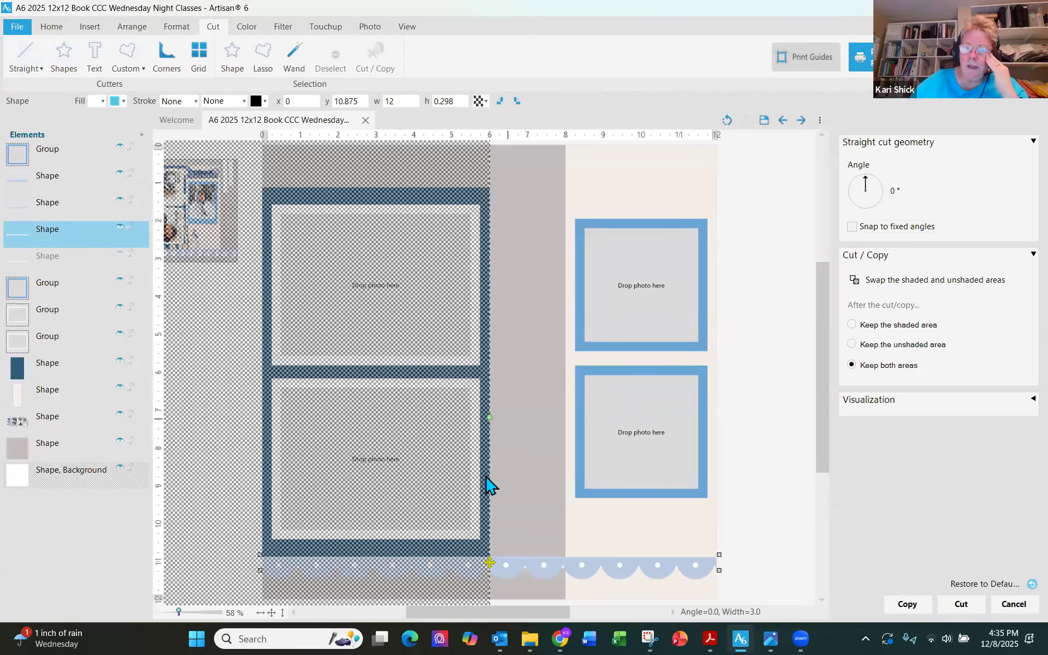
{"action": "left_click_drag", "start_coordinate": [491, 561], "coordinate": [566, 566]}
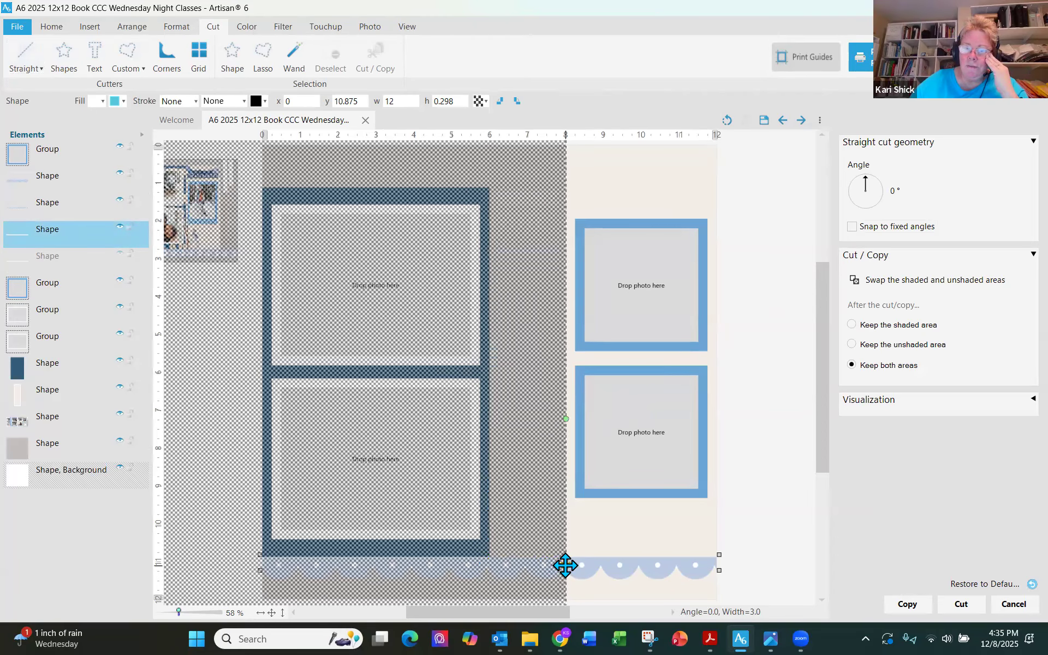
{"action": "left_click", "coordinate": [960, 603]}
{"action": "left_click", "coordinate": [802, 571]}
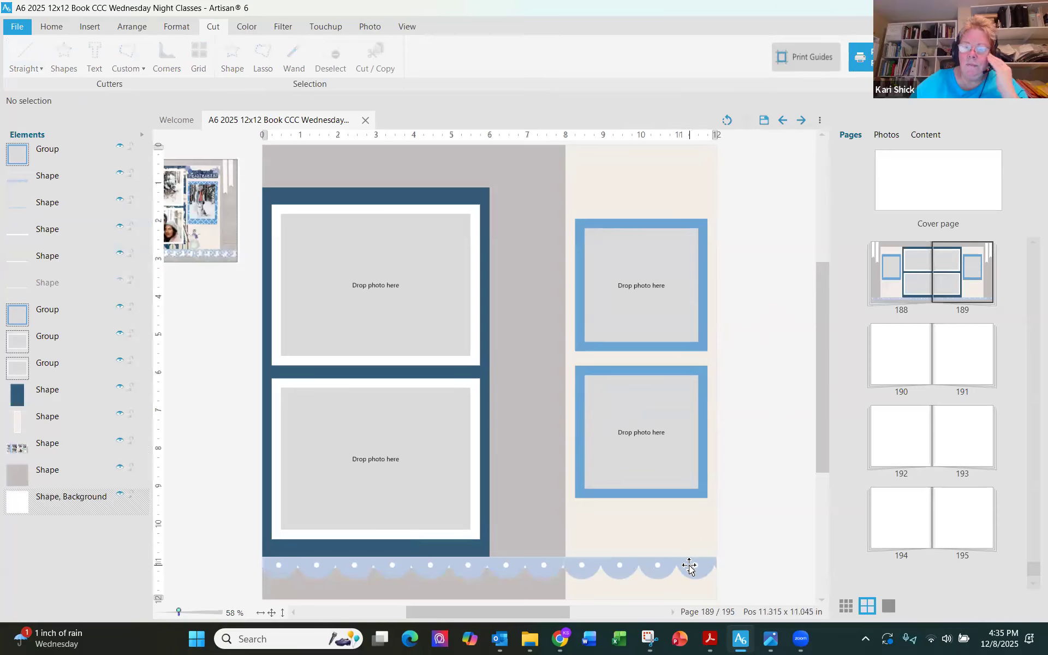
Step: Move the short scalloped border piece together with its white strip to the upper end of the cream strip
{"action": "left_click", "coordinate": [689, 565]}
{"action": "left_click", "coordinate": [758, 570]}
{"action": "left_click_drag", "start_coordinate": [742, 585], "coordinate": [555, 528]}
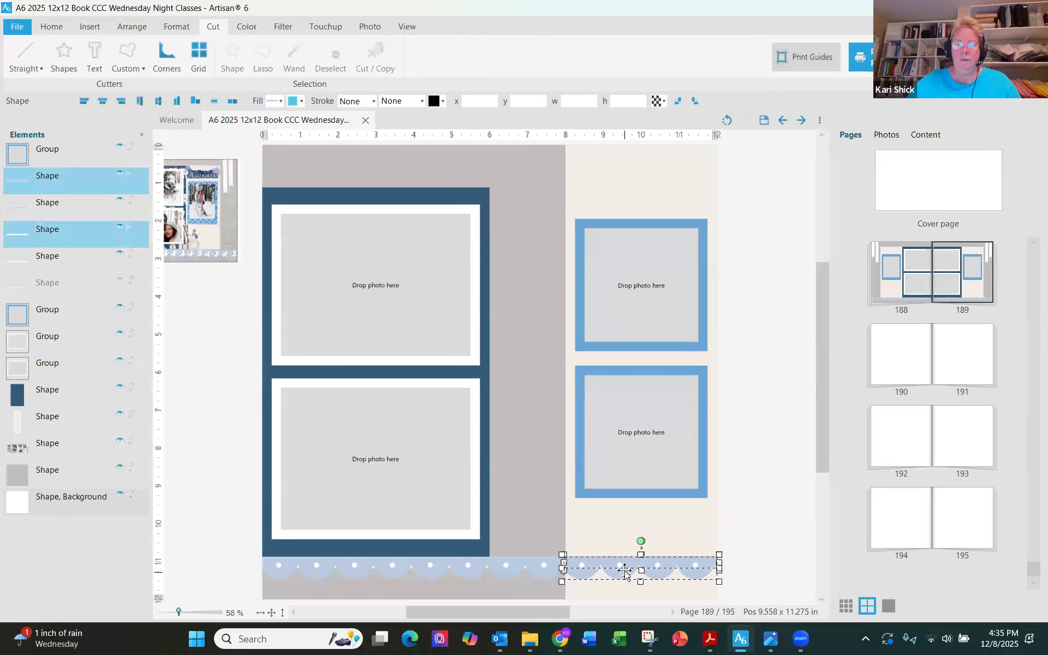
{"action": "left_click_drag", "start_coordinate": [625, 569], "coordinate": [671, 167]}
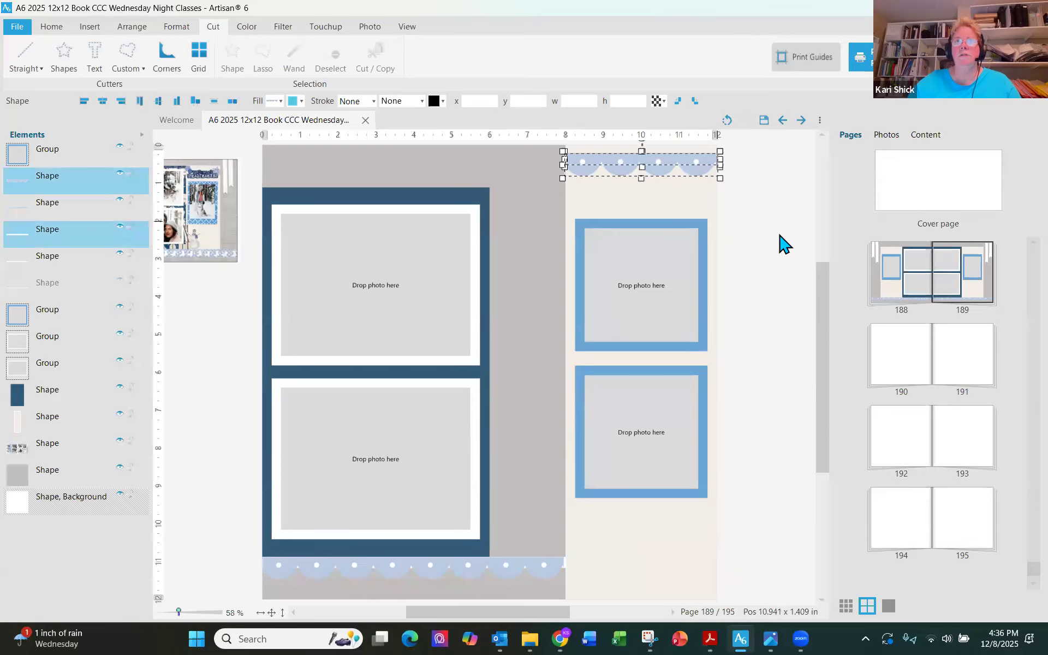
{"action": "left_click", "coordinate": [775, 270]}
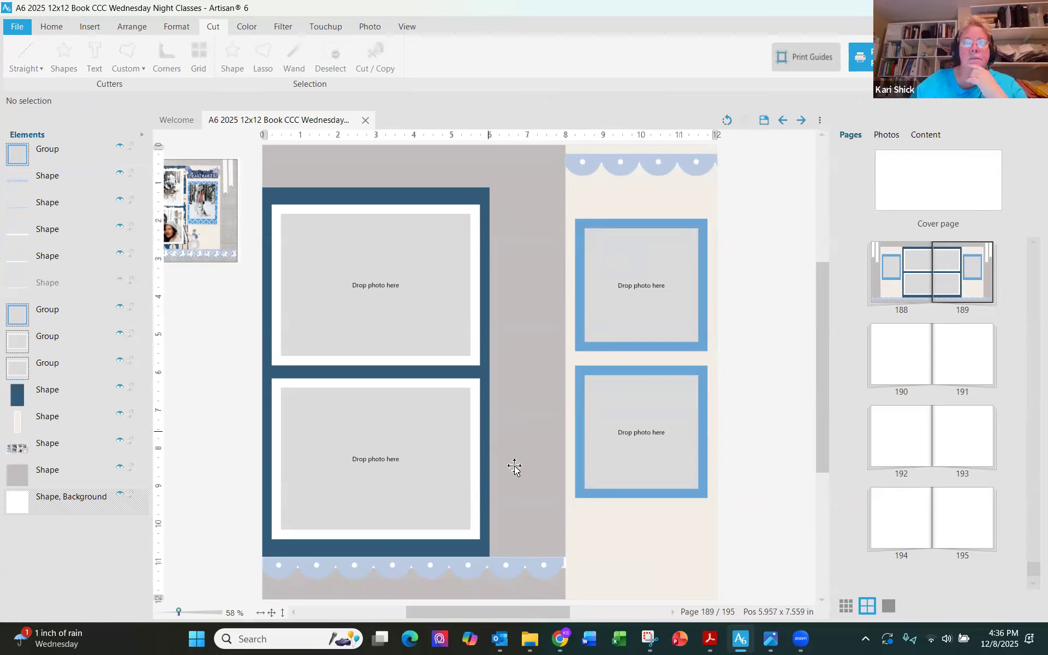
Step: Move the reference layout image across to the right edge of page 189, at about x 10.4, y 1.2
{"action": "left_click", "coordinate": [438, 191]}
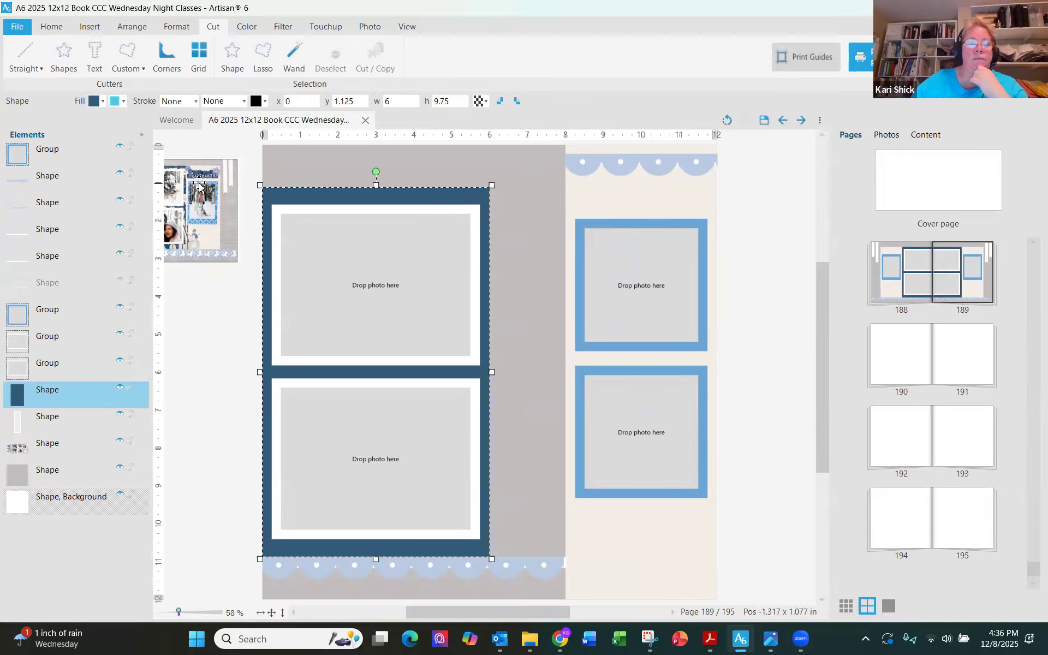
{"action": "left_click_drag", "start_coordinate": [199, 186], "coordinate": [226, 187]}
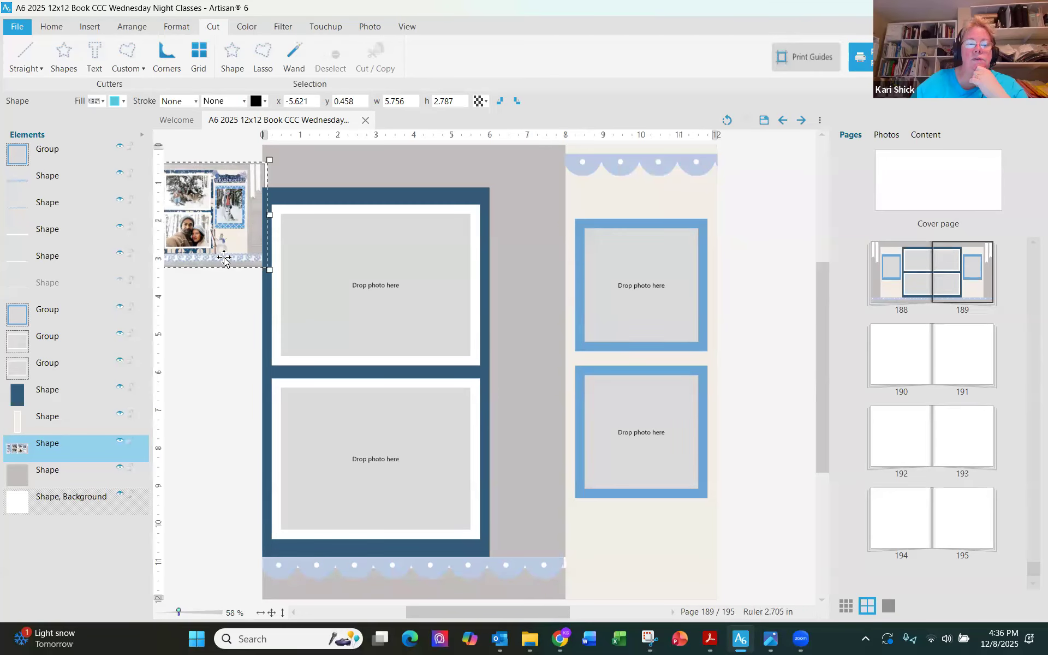
{"action": "left_click_drag", "start_coordinate": [249, 255], "coordinate": [289, 237]}
{"action": "mouse_move", "coordinate": [232, 241]}
{"action": "left_mouse_down"}
{"action": "mouse_move", "coordinate": [244, 252]}
{"action": "mouse_move", "coordinate": [297, 243]}
{"action": "mouse_move", "coordinate": [264, 250]}
{"action": "mouse_move", "coordinate": [316, 269]}
{"action": "mouse_move", "coordinate": [271, 262]}
{"action": "mouse_move", "coordinate": [238, 274]}
{"action": "mouse_move", "coordinate": [370, 248]}
{"action": "mouse_move", "coordinate": [240, 242]}
{"action": "left_mouse_up"}
{"action": "left_click_drag", "start_coordinate": [532, 279], "coordinate": [813, 279]}
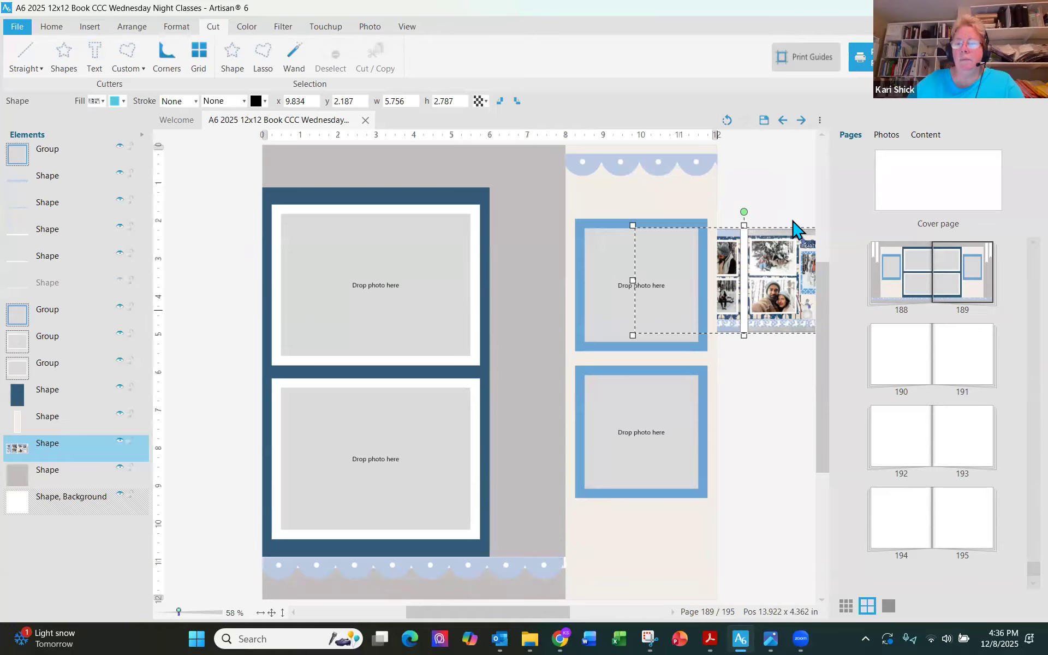
{"action": "left_click_drag", "start_coordinate": [786, 285], "coordinate": [879, 234]}
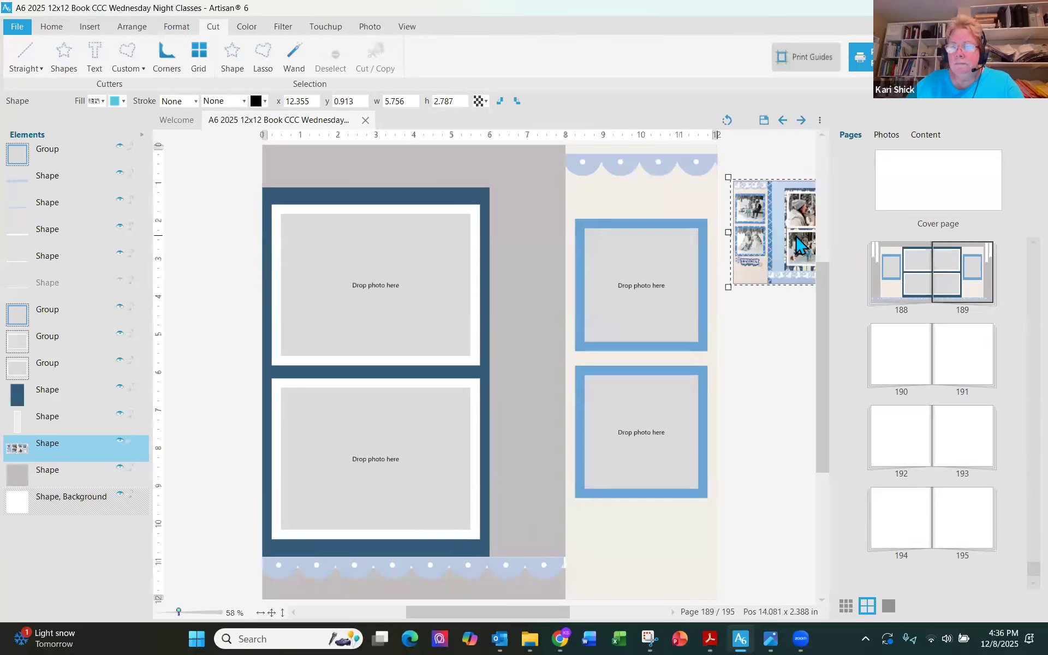
{"action": "mouse_move", "coordinate": [779, 209]}
{"action": "left_mouse_down"}
{"action": "mouse_move", "coordinate": [636, 214]}
{"action": "mouse_move", "coordinate": [775, 224]}
{"action": "left_mouse_up"}
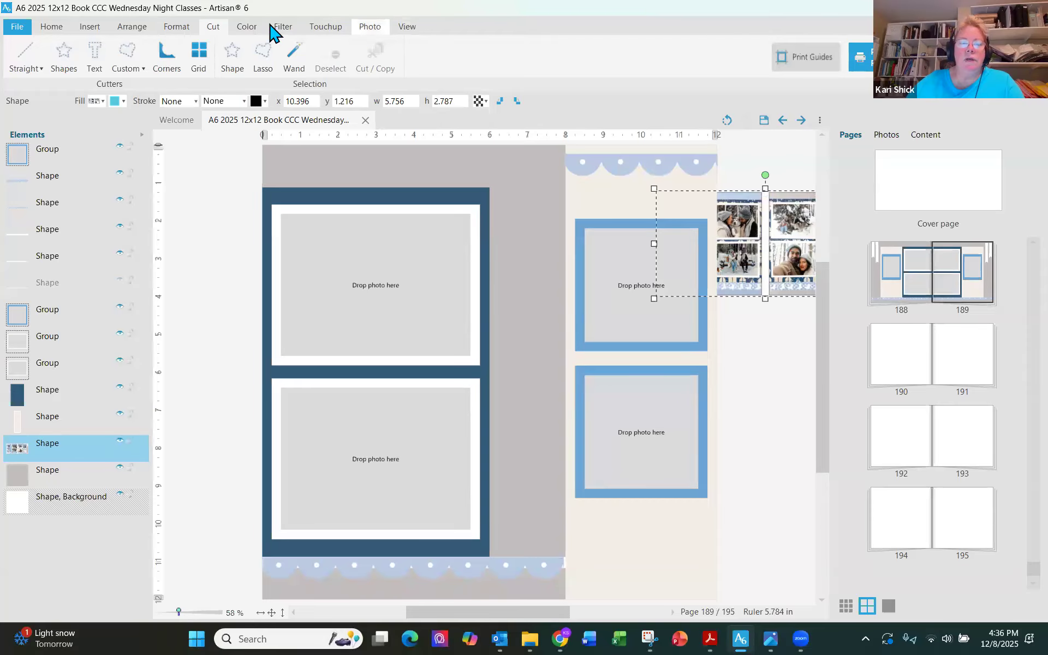
Step: Flip the reference image horizontally and place it fully beside the page at about x 12.77, y 2.02
{"action": "left_click", "coordinate": [134, 27]}
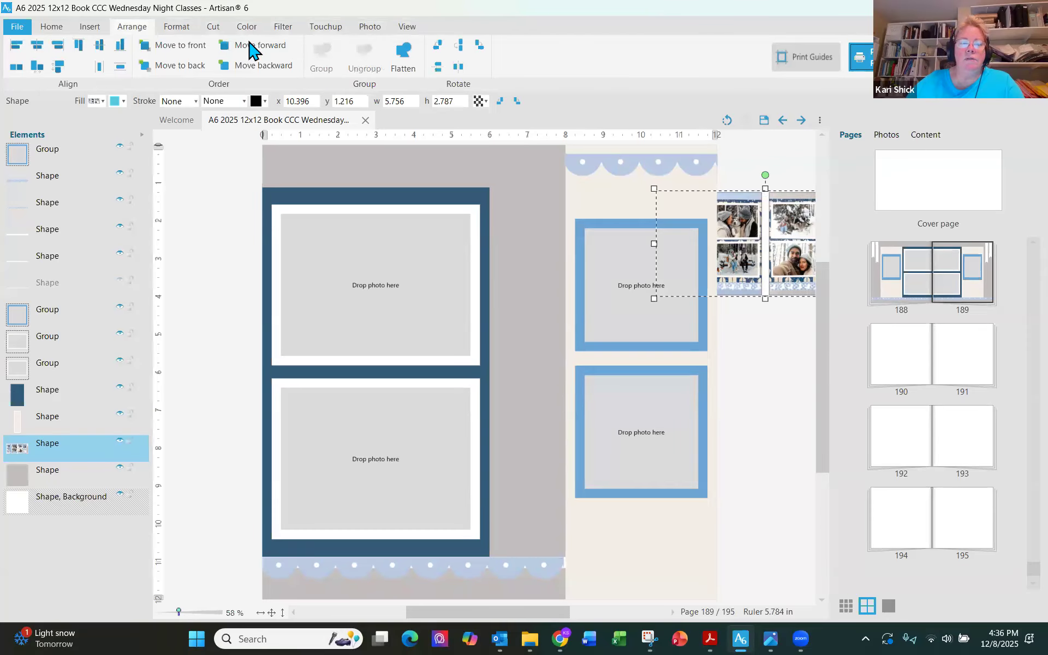
{"action": "left_click", "coordinate": [457, 67]}
{"action": "left_click_drag", "start_coordinate": [548, 617], "coordinate": [592, 615]}
{"action": "left_click_drag", "start_coordinate": [633, 263], "coordinate": [724, 293]}
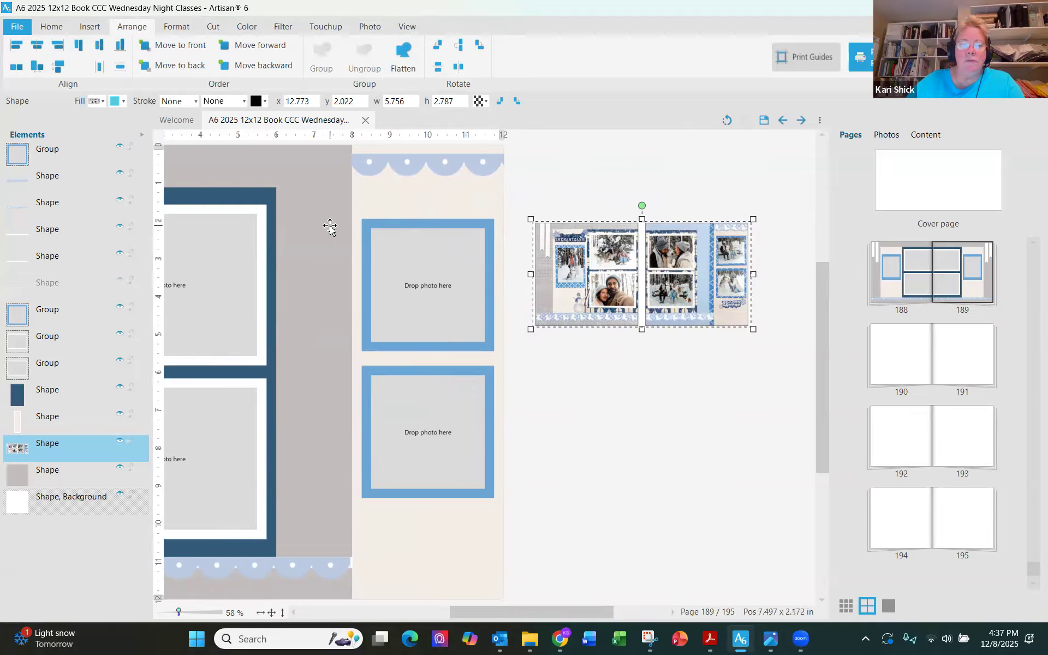
Step: Fill the 12 x 12 grey background shape with the light blue (RGB 195, 214, 234) sampled from the reference image's right page
{"action": "left_click", "coordinate": [321, 186]}
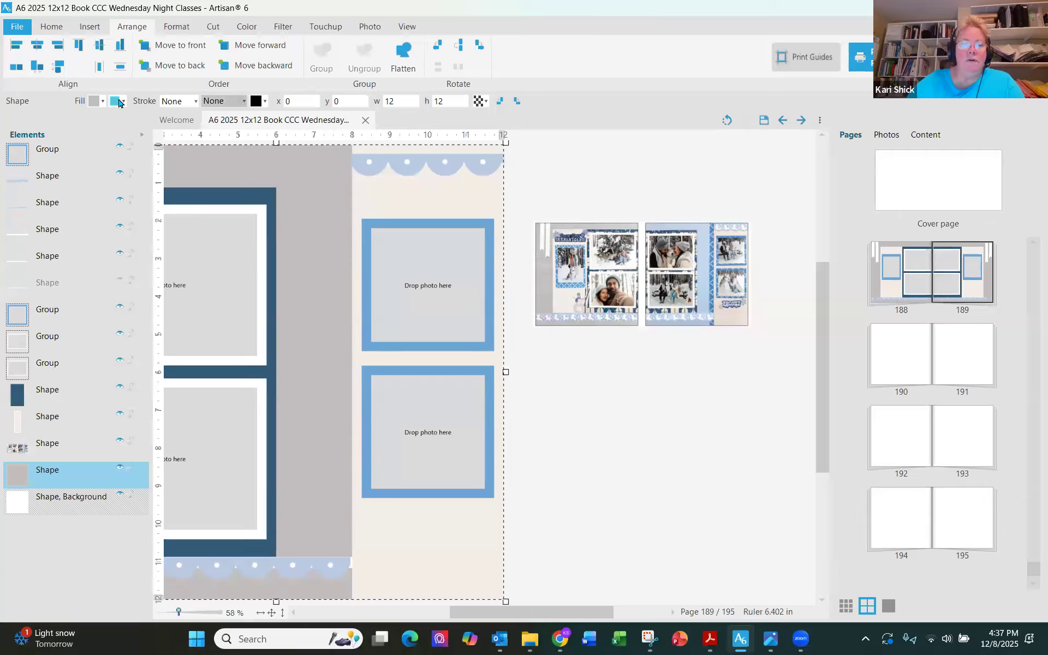
{"action": "left_click", "coordinate": [102, 101]}
{"action": "left_click", "coordinate": [131, 117]}
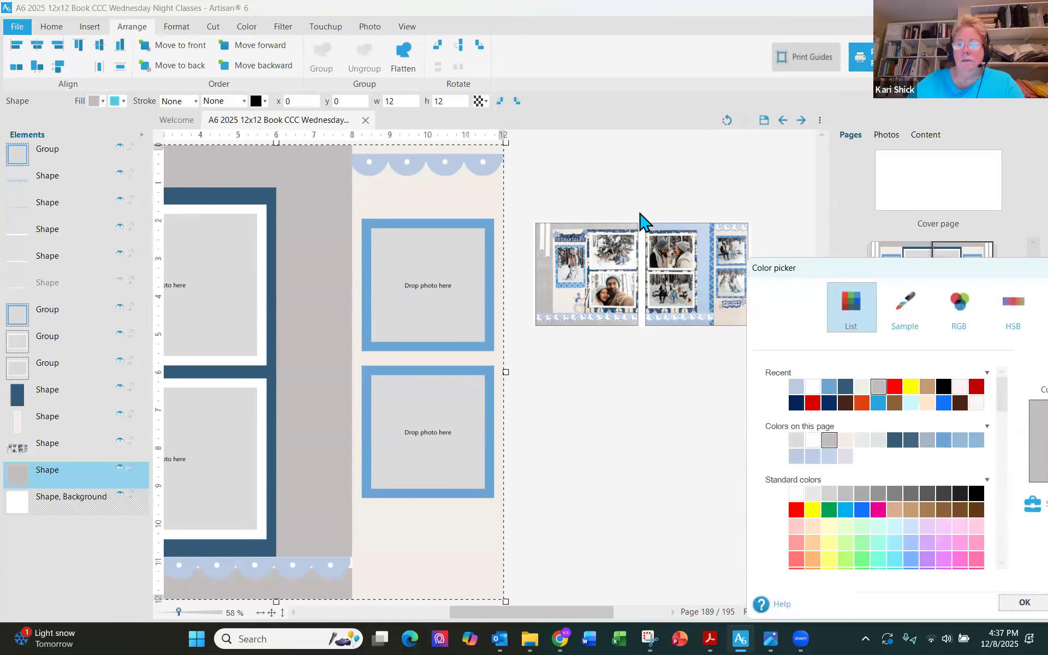
{"action": "left_click", "coordinate": [895, 308]}
{"action": "left_click", "coordinate": [703, 226]}
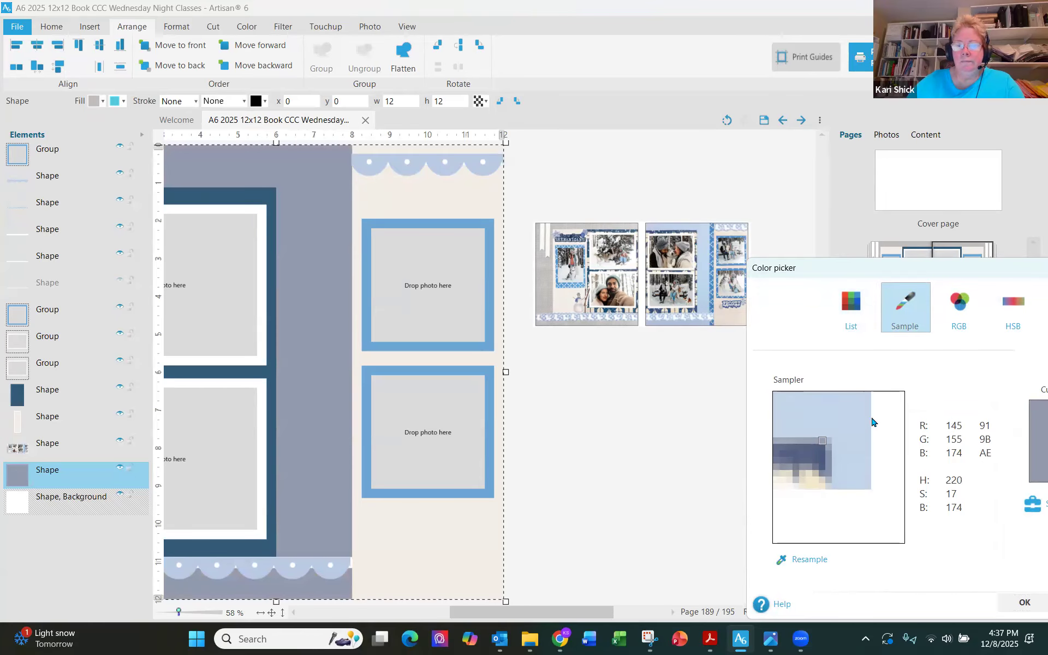
{"action": "left_click", "coordinate": [858, 429]}
{"action": "left_click", "coordinate": [1022, 602]}
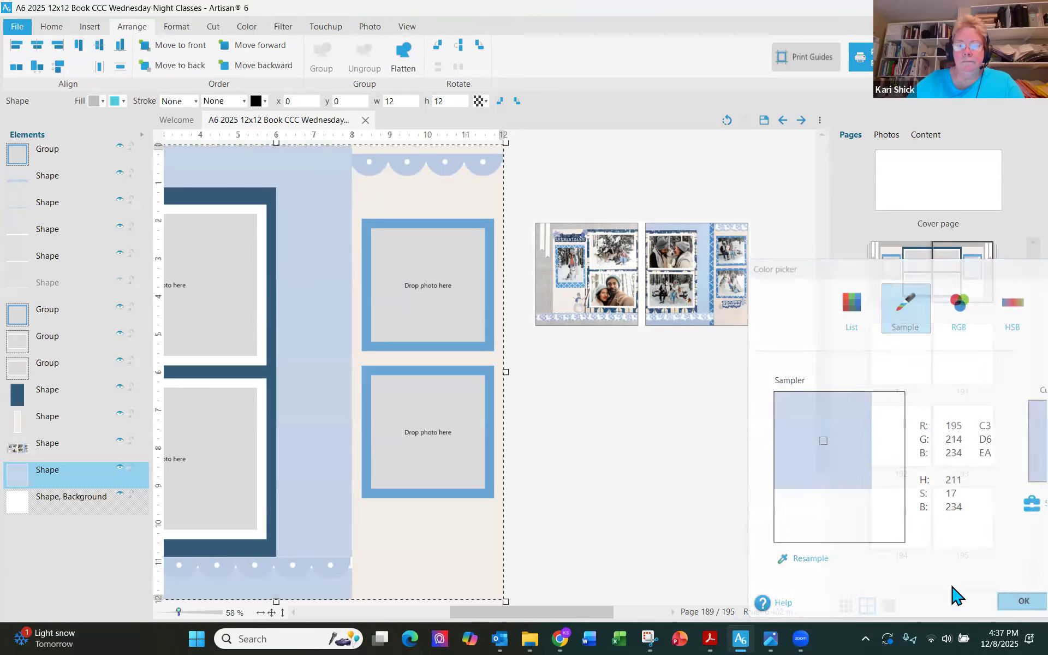
{"action": "left_click", "coordinate": [744, 524]}
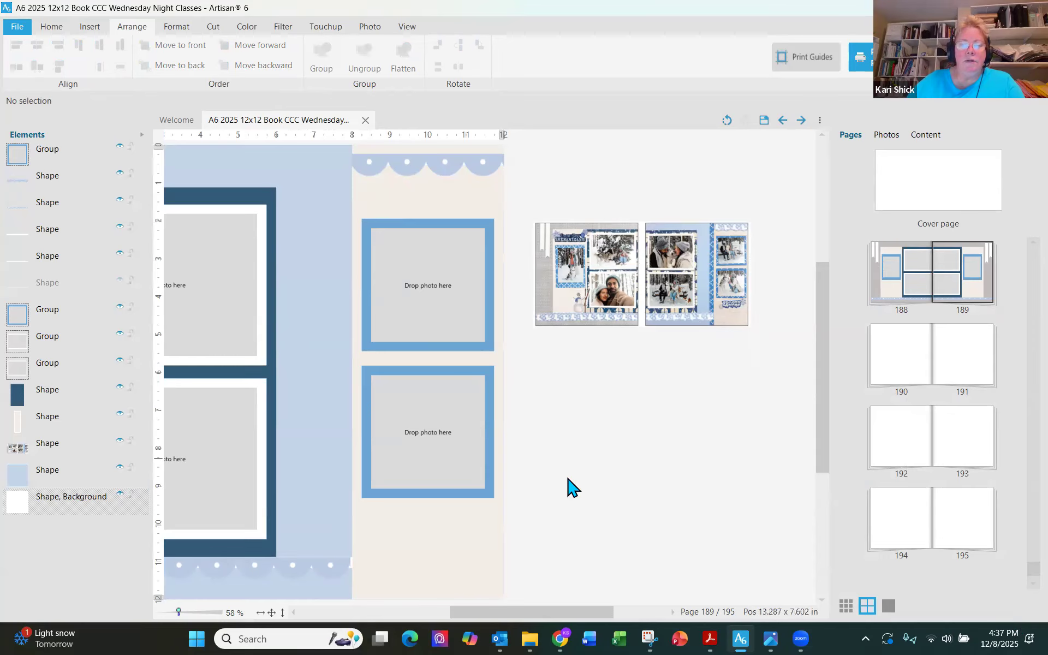
Step: Insert a rectangle shape and set its size to 0.5 x 12
{"action": "left_click", "coordinate": [271, 612]}
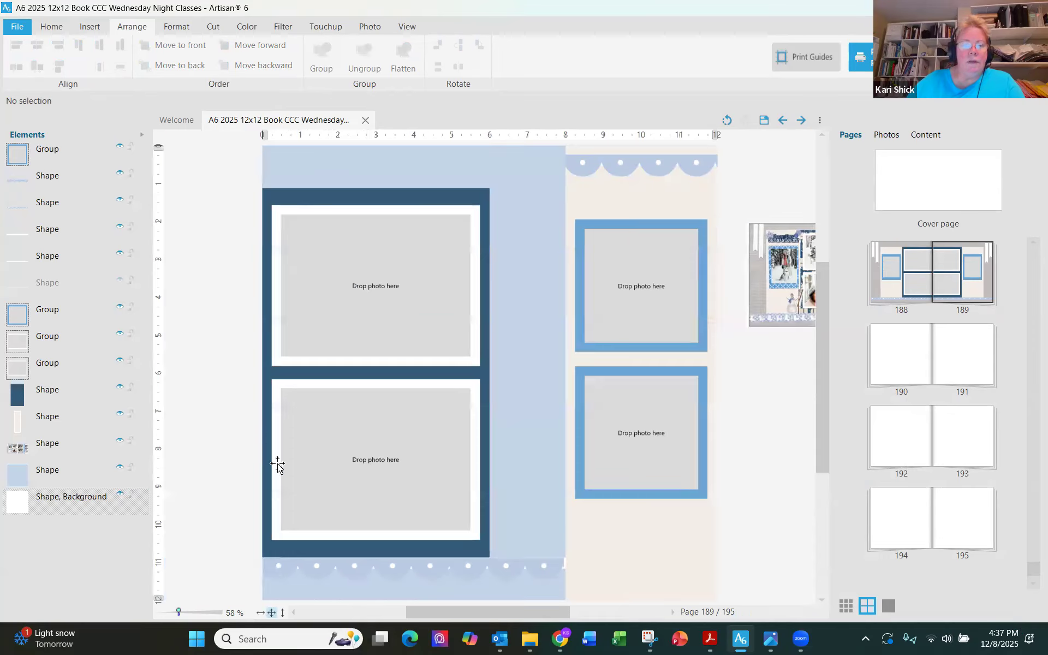
{"action": "left_click", "coordinate": [83, 26]}
{"action": "left_click", "coordinate": [388, 68]}
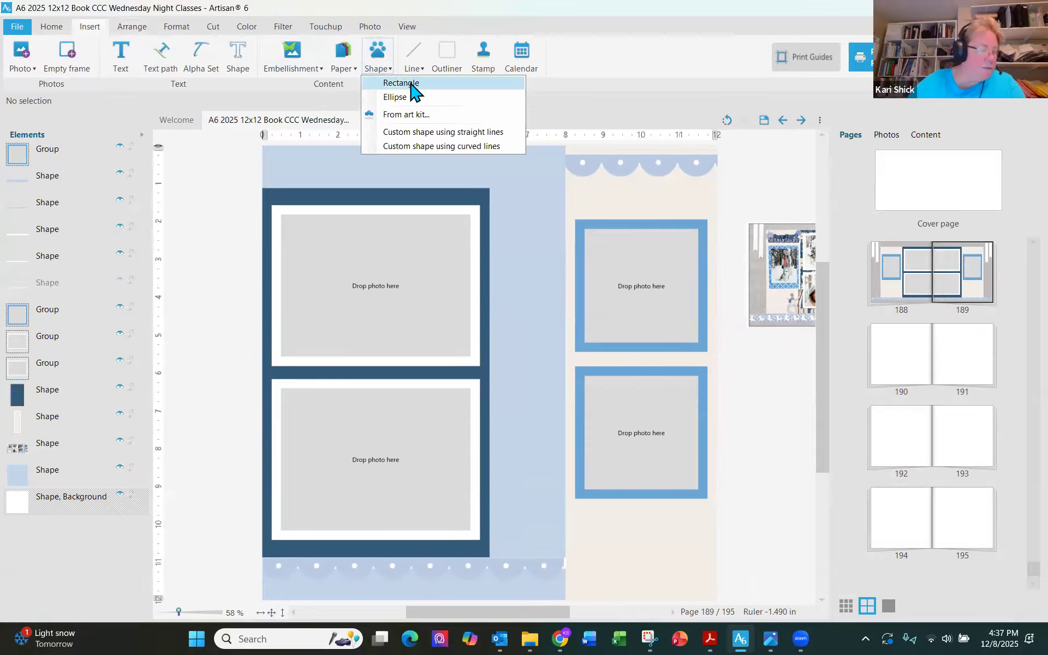
{"action": "left_click", "coordinate": [406, 86]}
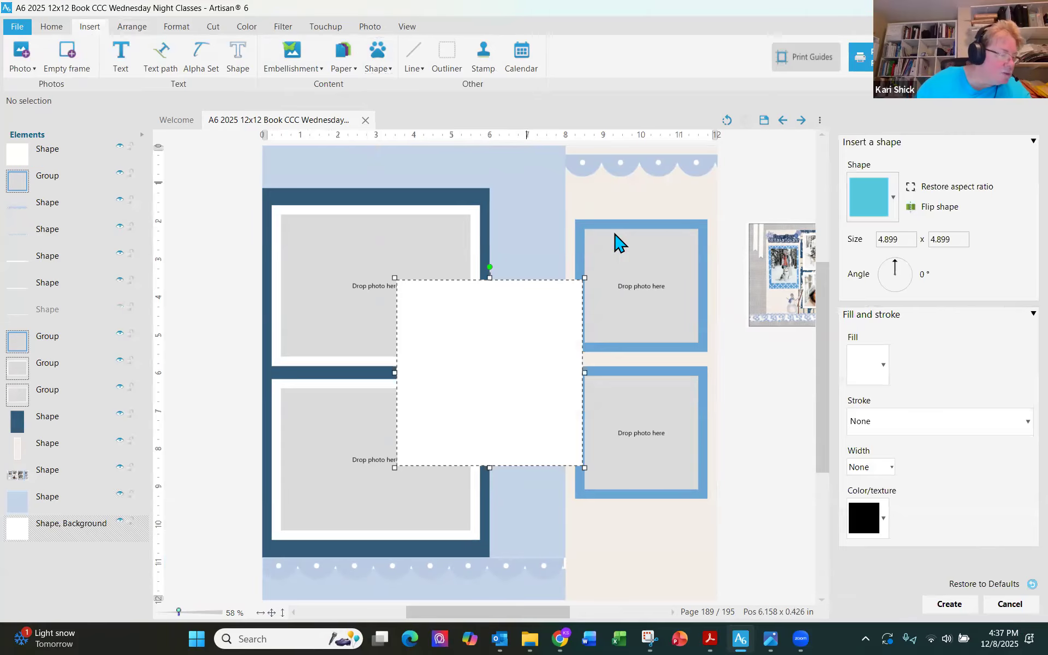
{"action": "left_click", "coordinate": [889, 239]}
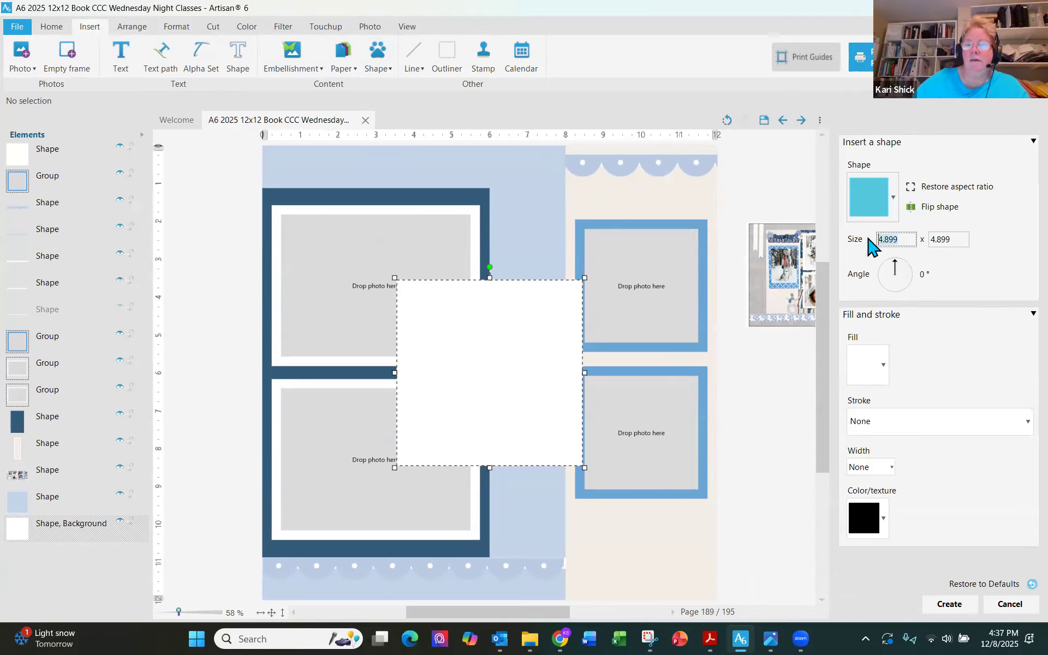
{"action": "type", "text": "0.5"}
{"action": "key", "text": "Tab"}
{"action": "type", "text": "1"}
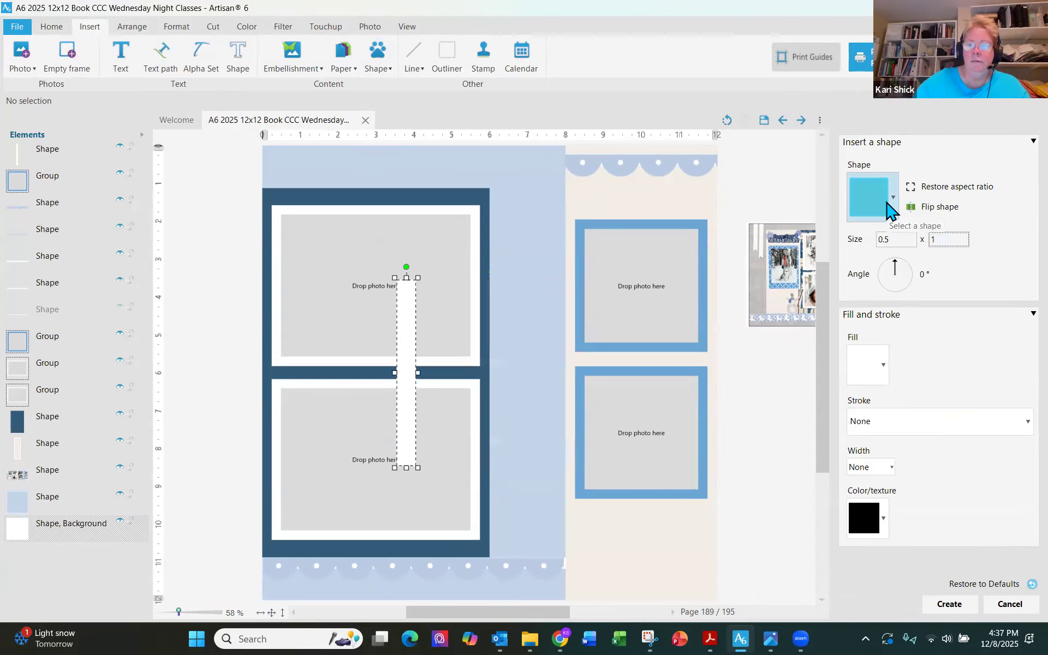
{"action": "key", "text": "Tab"}
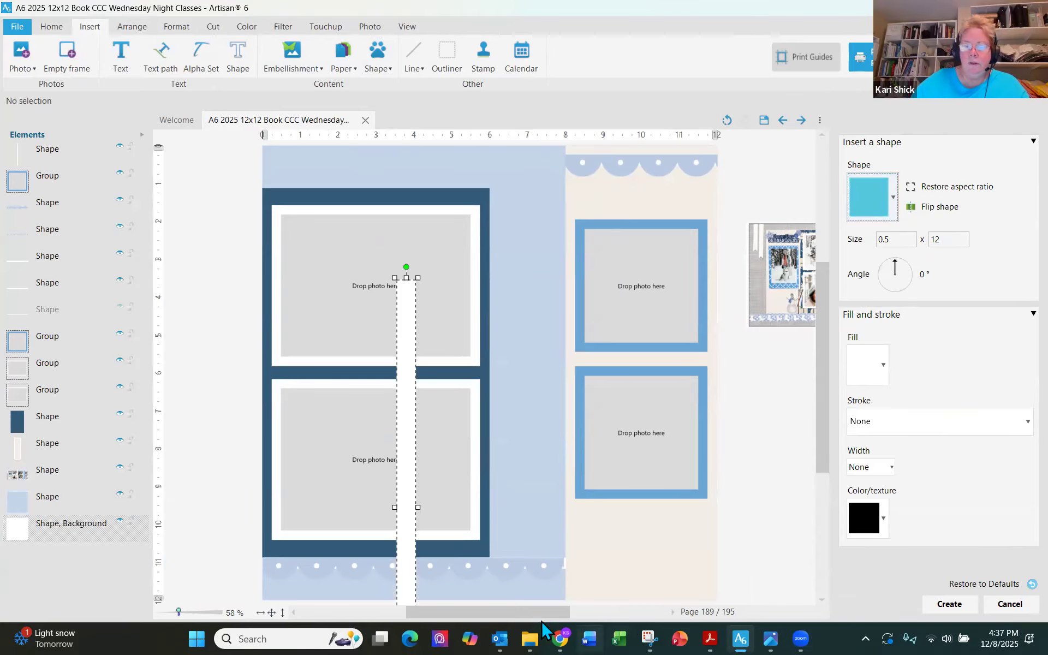
Step: Fill the narrow rectangle with the medium blue (RGB 70, 137, 197) sampled from the patterned vertical strip in the reference image
{"action": "left_click_drag", "start_coordinate": [563, 616], "coordinate": [588, 616]}
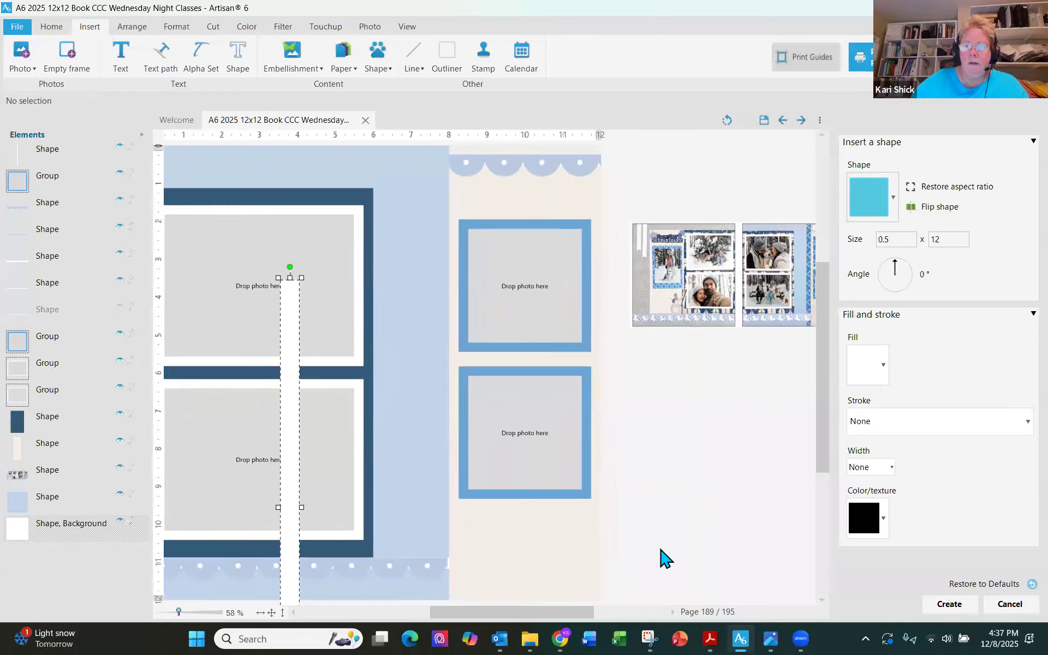
{"action": "left_click", "coordinate": [884, 362]}
{"action": "left_click", "coordinate": [888, 395]}
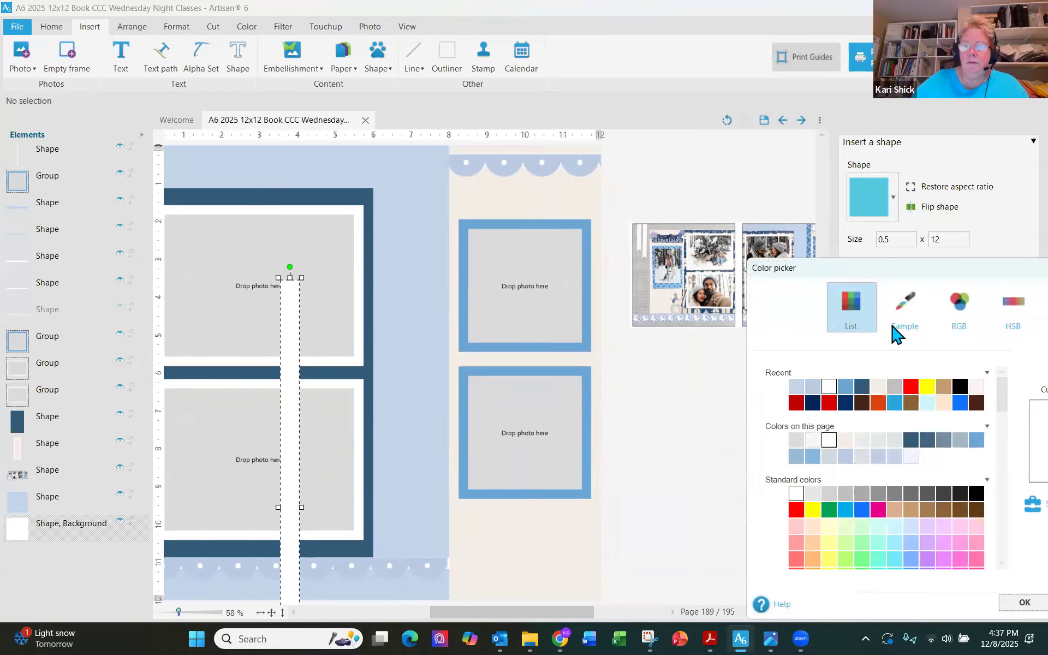
{"action": "left_click", "coordinate": [894, 323]}
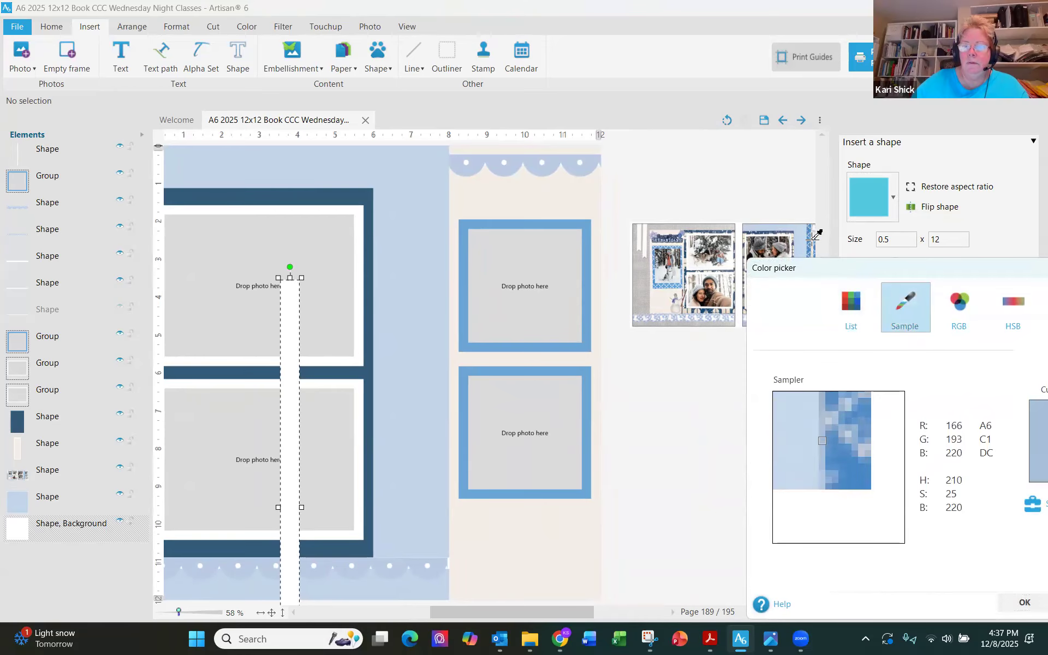
{"action": "left_click", "coordinate": [810, 239]}
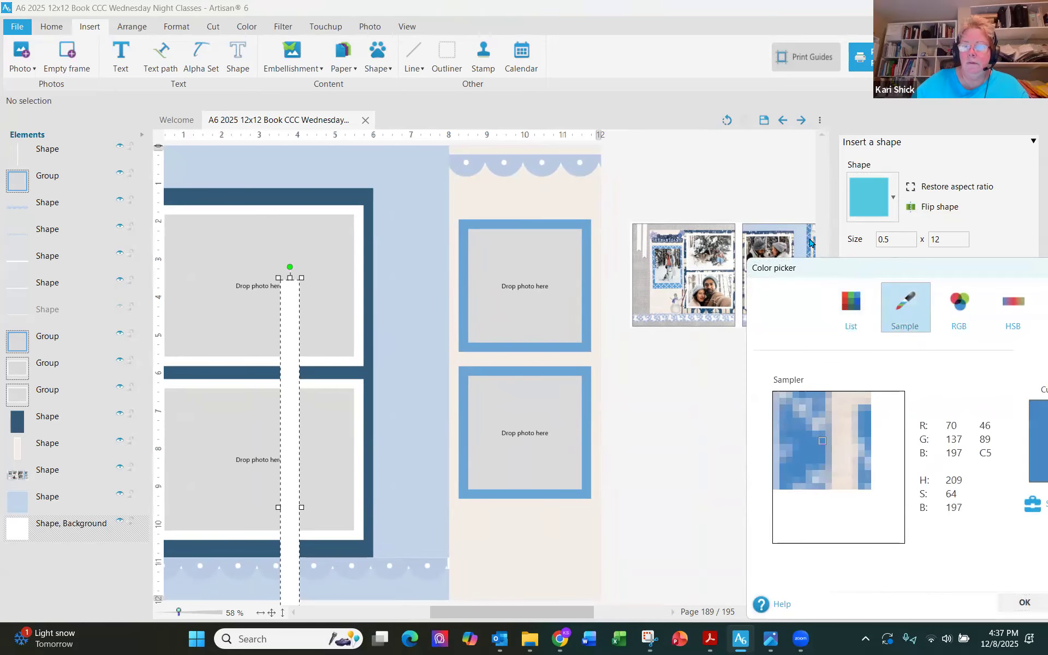
{"action": "left_click", "coordinate": [1016, 607]}
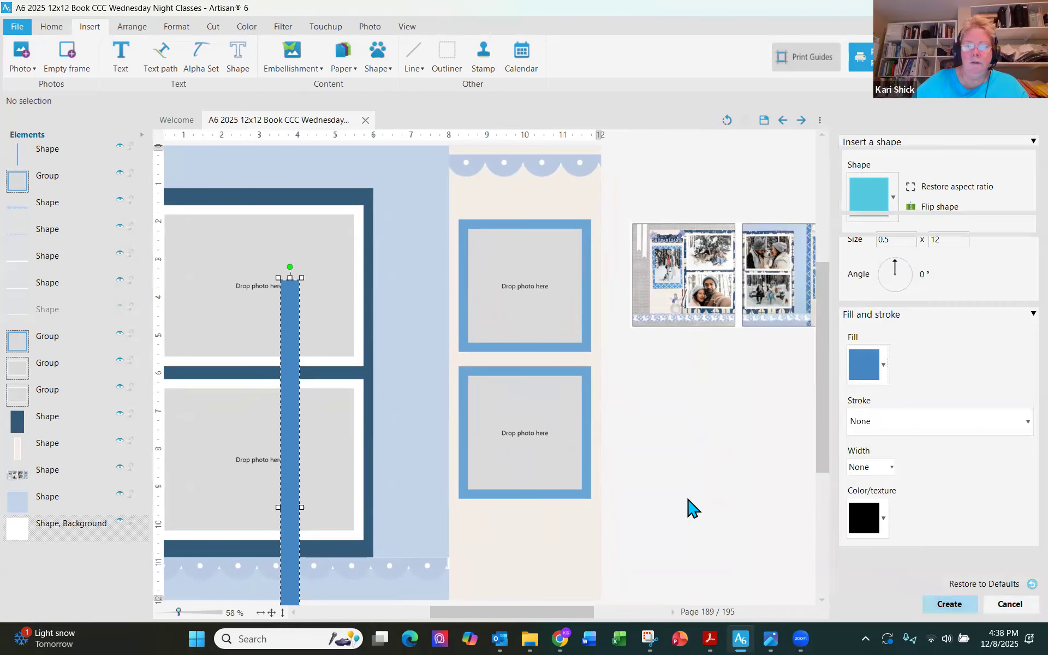
Step: Position the 0.5 x 12 medium blue strip against the inner edge of the cream panel at x 7.5
{"action": "left_click_drag", "start_coordinate": [294, 404], "coordinate": [443, 271]}
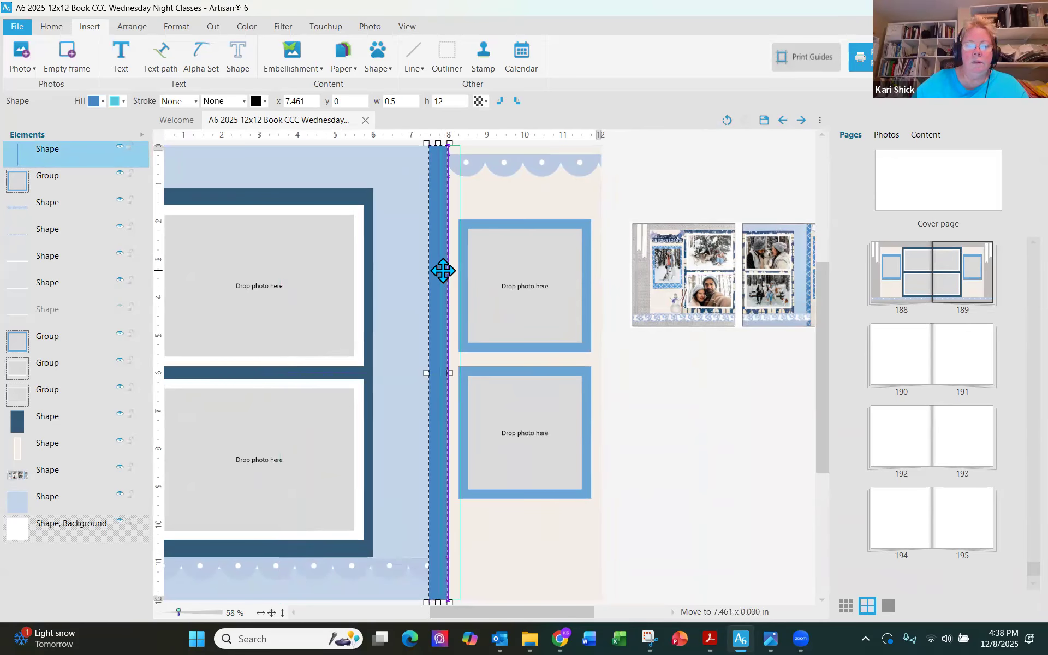
{"action": "double_click", "coordinate": [443, 271]}
{"action": "mouse_move", "coordinate": [452, 355]}
{"action": "left_mouse_down"}
{"action": "mouse_move", "coordinate": [423, 348]}
{"action": "mouse_move", "coordinate": [453, 352]}
{"action": "left_mouse_up"}
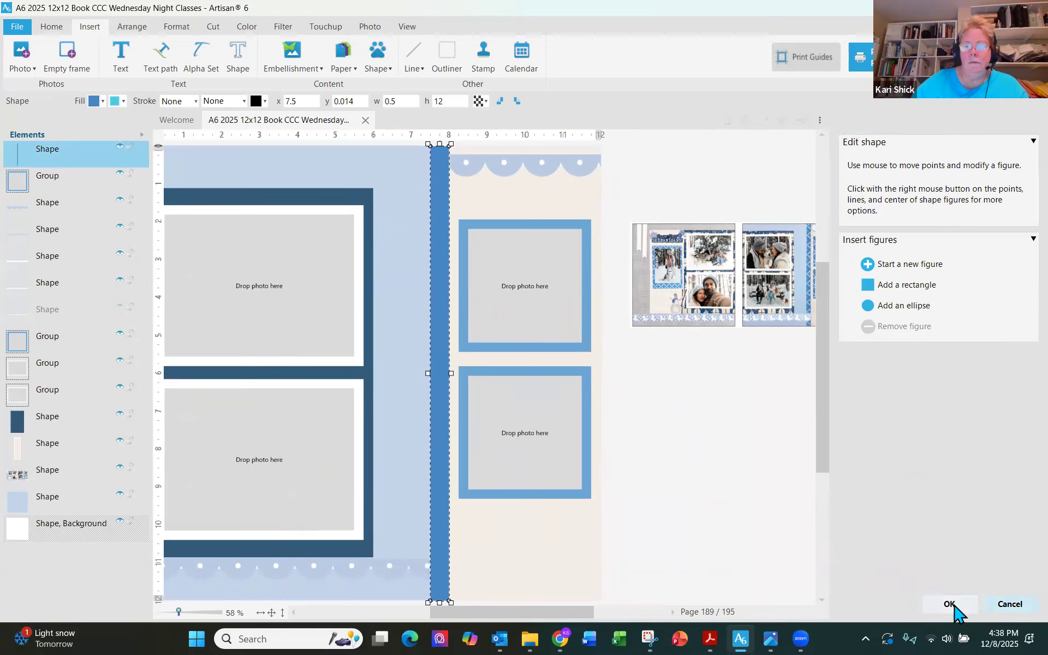
{"action": "left_click", "coordinate": [949, 604]}
Step: Move the medium blue strip beneath the scalloped border shapes in the layer order and deselect it
{"action": "left_click_drag", "start_coordinate": [31, 218], "coordinate": [36, 307]}
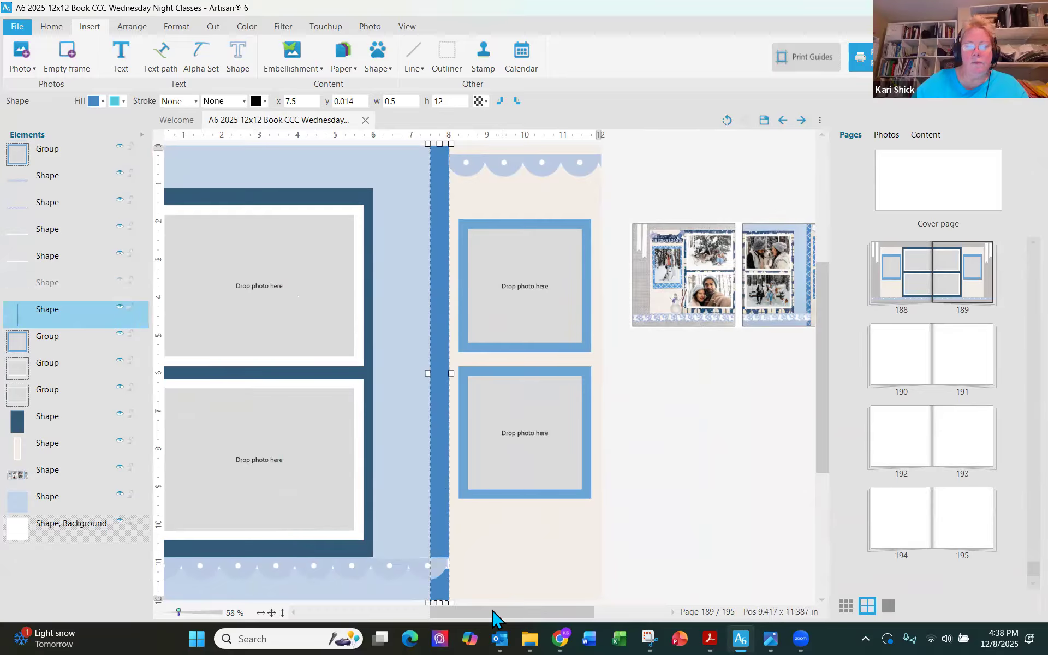
{"action": "left_click_drag", "start_coordinate": [493, 616], "coordinate": [460, 613]}
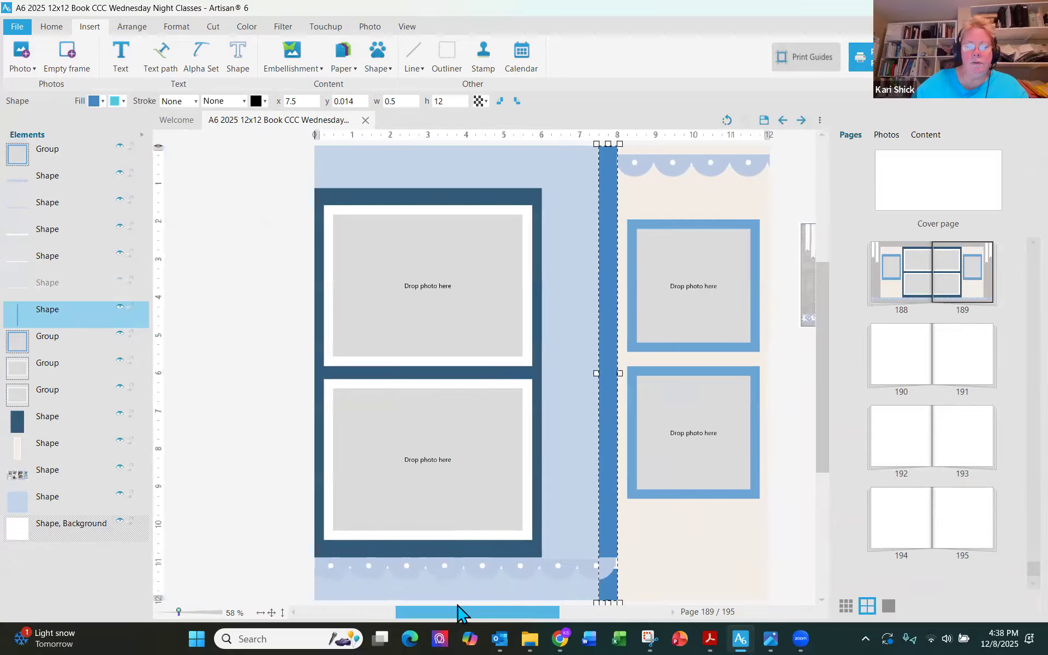
{"action": "left_click", "coordinate": [279, 504]}
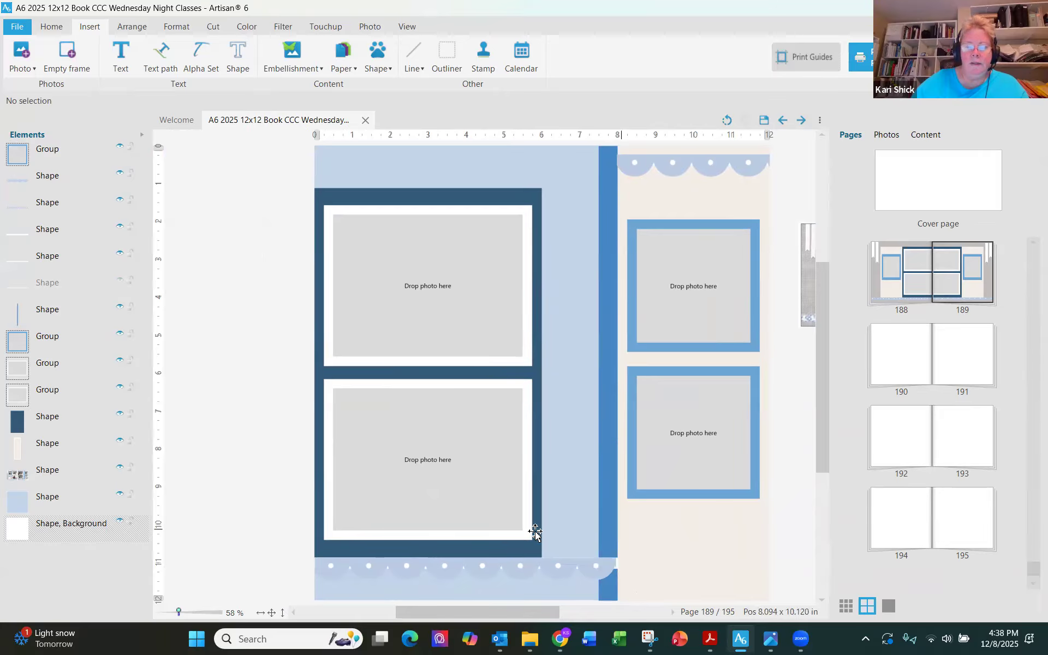
Step: Nudge the lower scalloped border slightly right and raise the cream panel above the two white-framed photo groups in the layer order
{"action": "left_click", "coordinate": [453, 569]}
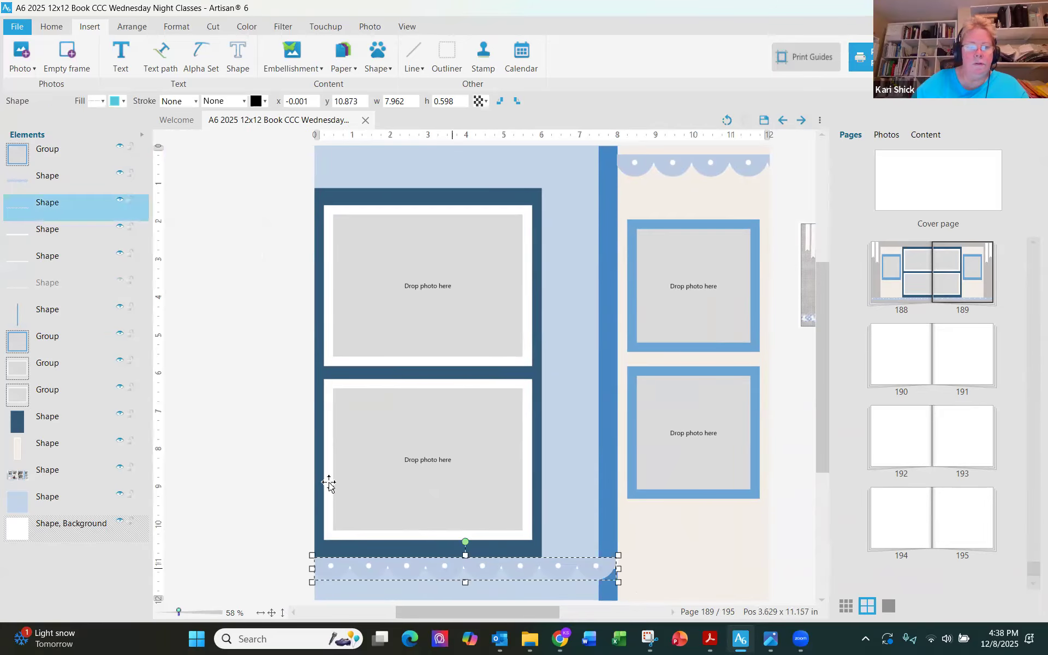
{"action": "left_click", "coordinate": [92, 233], "text": "ctrl"}
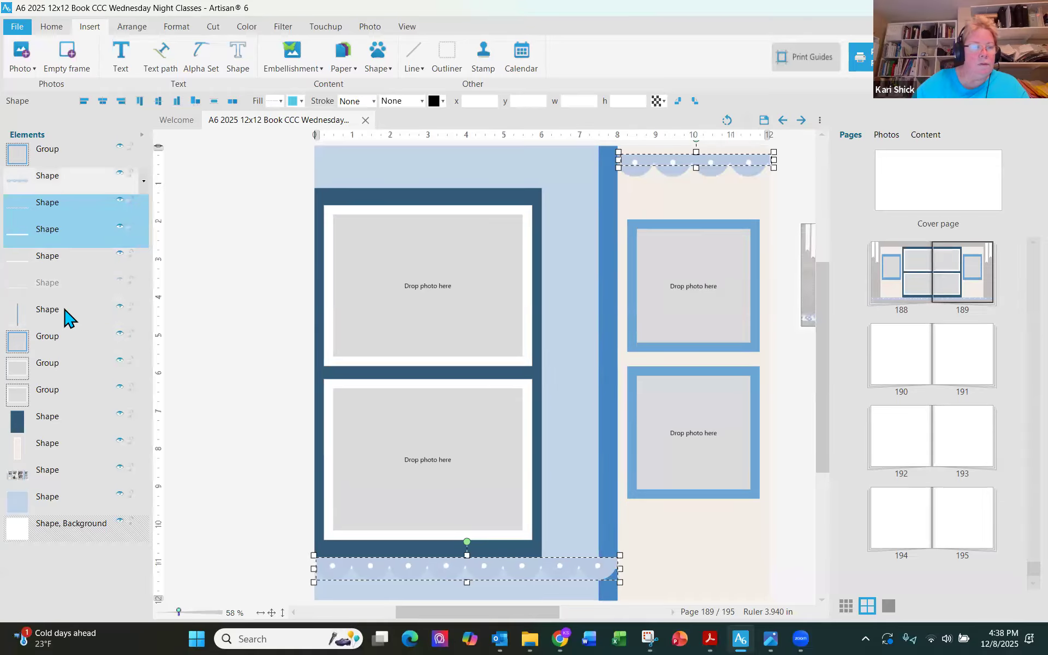
{"action": "left_click_drag", "start_coordinate": [71, 443], "coordinate": [68, 358]}
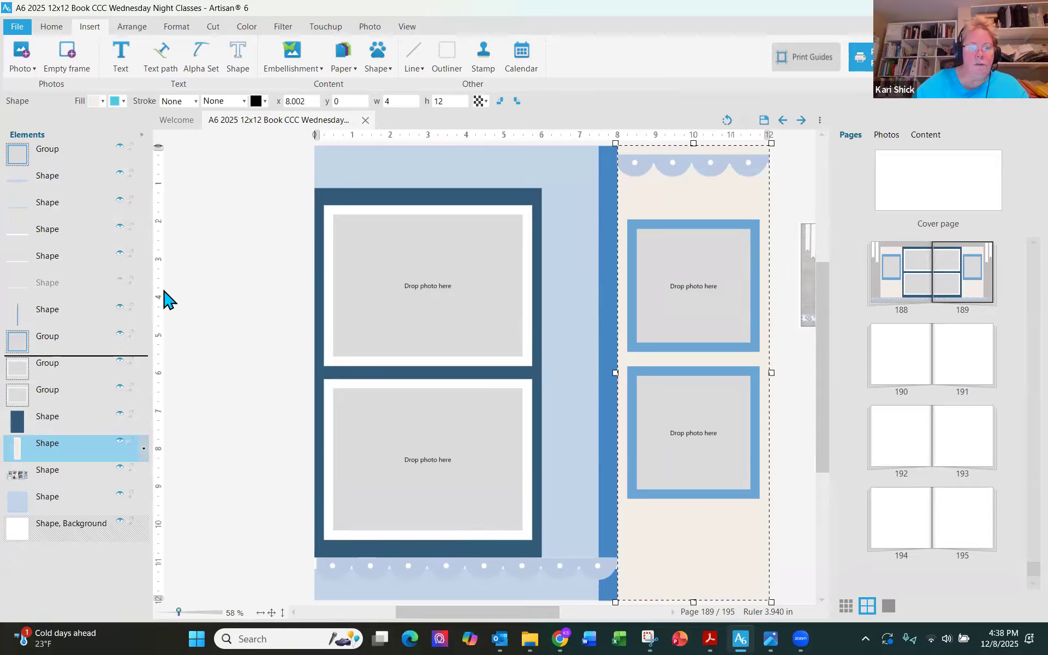
{"action": "left_click_drag", "start_coordinate": [163, 290], "coordinate": [169, 293]}
{"action": "left_click", "coordinate": [258, 300]}
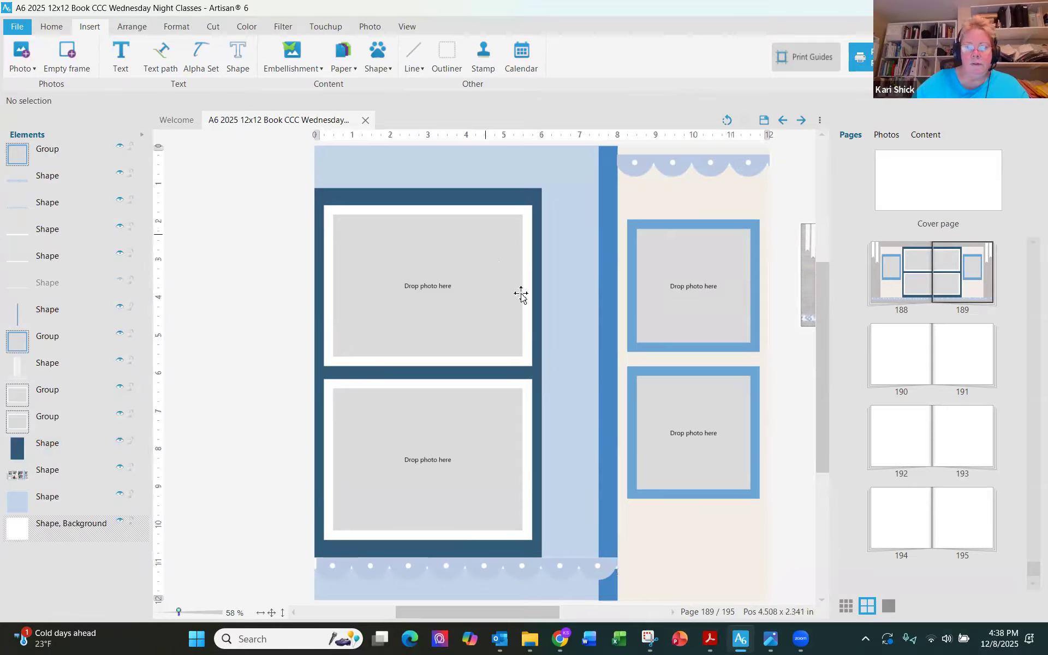
Step: Save the project and preview pages 188 and 189 side by side as two separate trimmed pages
{"action": "left_click", "coordinate": [763, 121]}
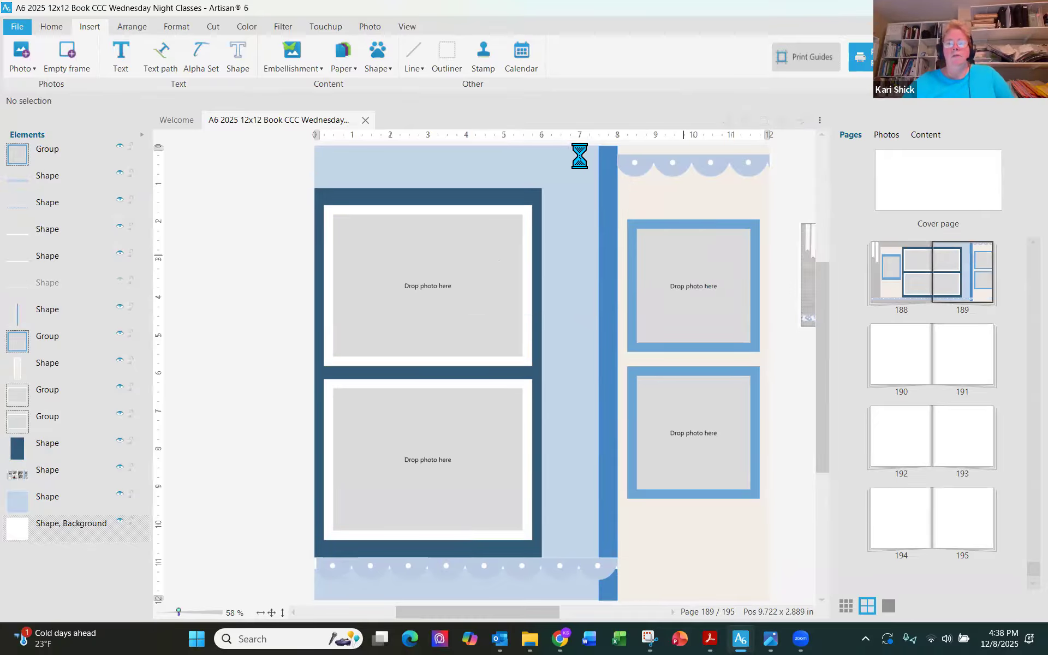
{"action": "left_click", "coordinate": [406, 26]}
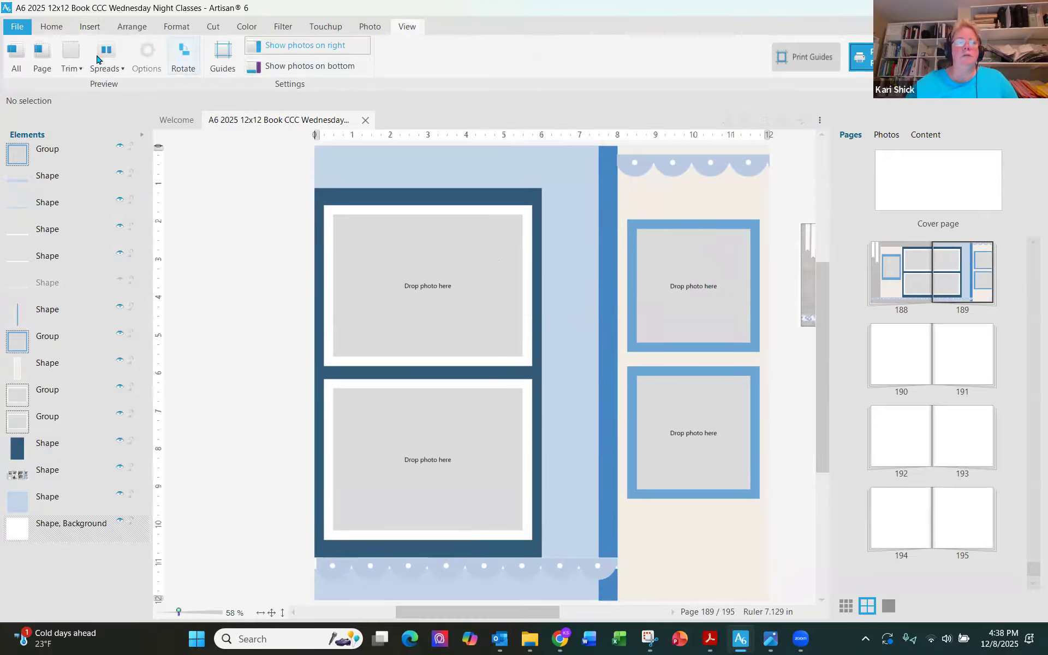
{"action": "left_click", "coordinate": [106, 62]}
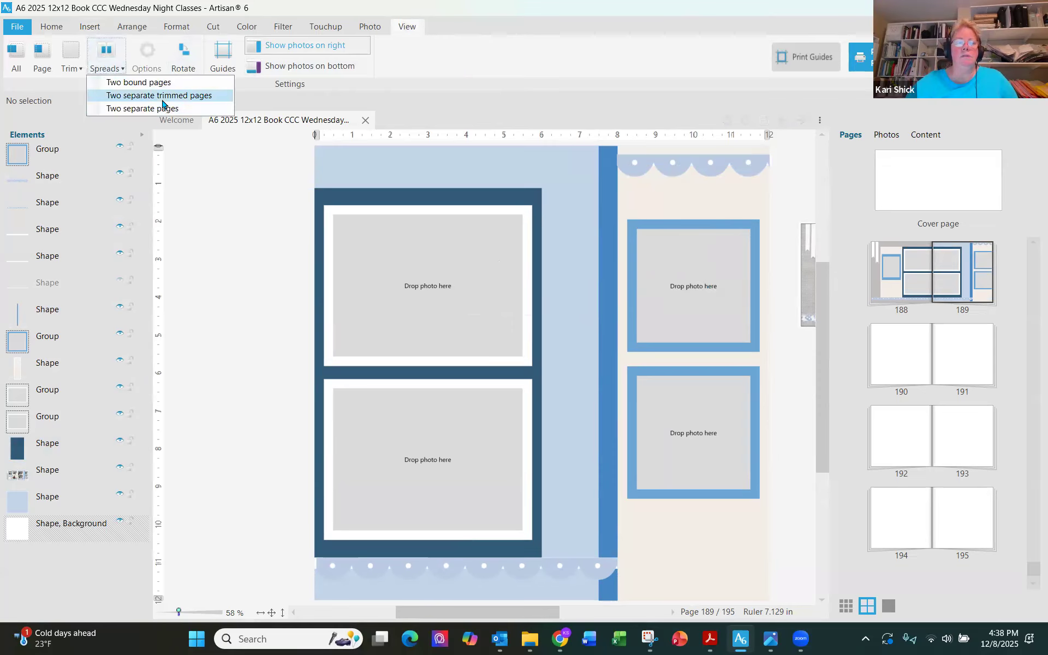
{"action": "left_click", "coordinate": [164, 96]}
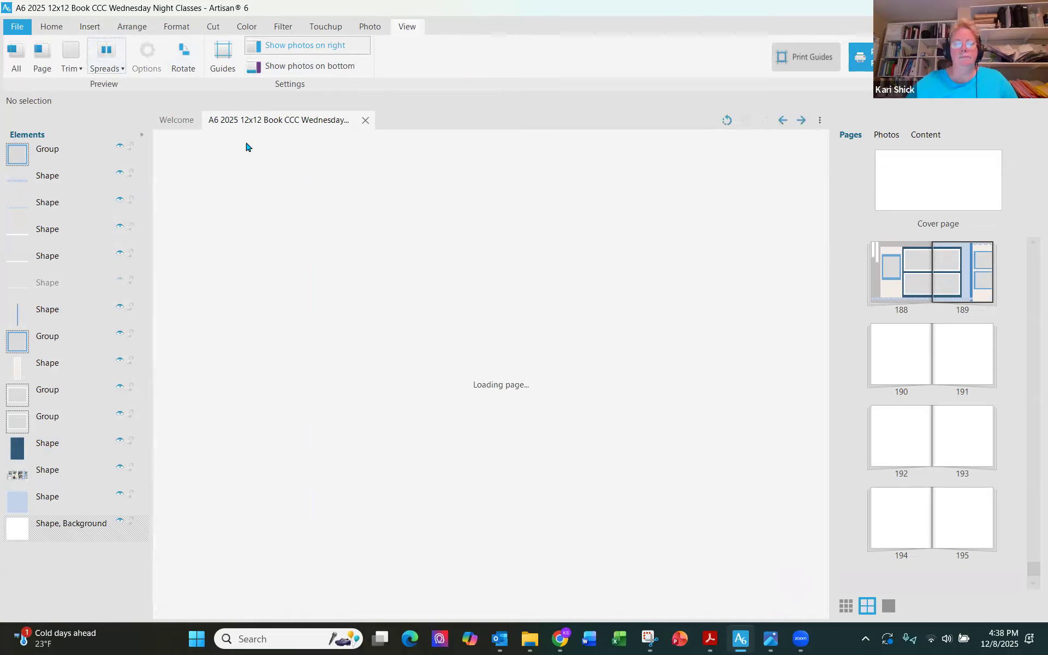
{"action": "scroll", "coordinate": [302, 181], "scroll_direction": "down", "scroll_amount": 5}
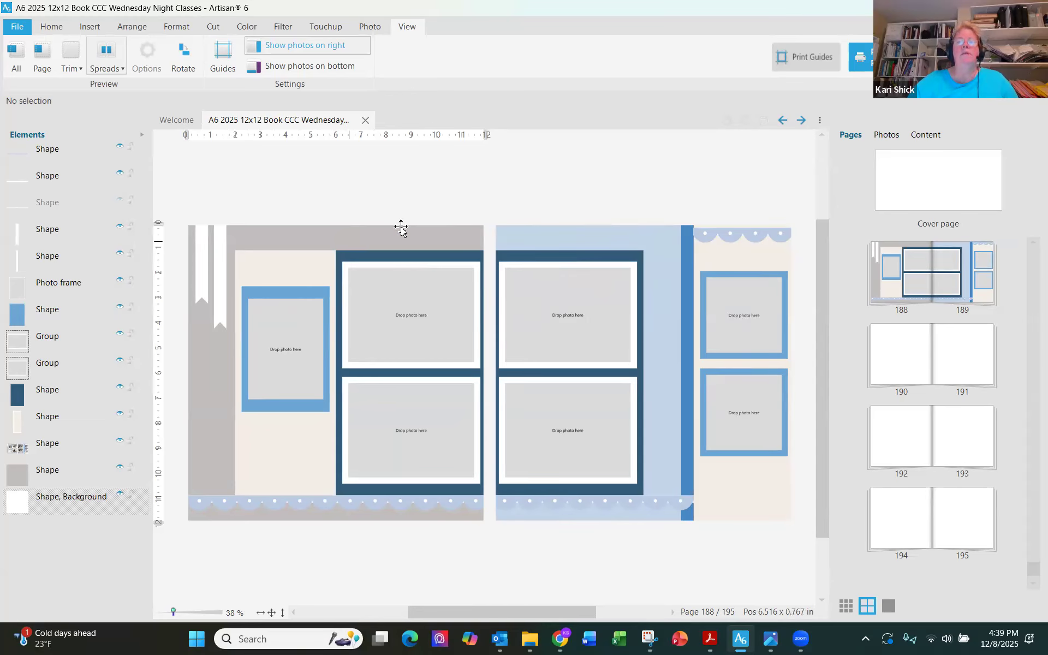
{"action": "left_click", "coordinate": [115, 63]}
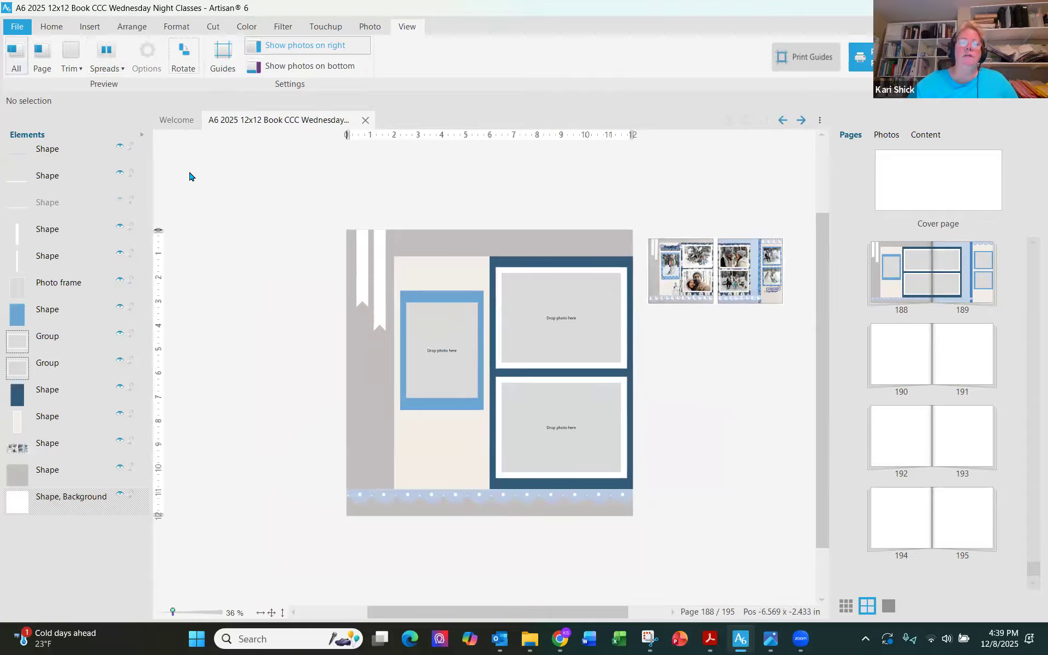
Step: Try to export page 188 and agree to save the project's pending changes first
{"action": "left_click", "coordinate": [18, 28]}
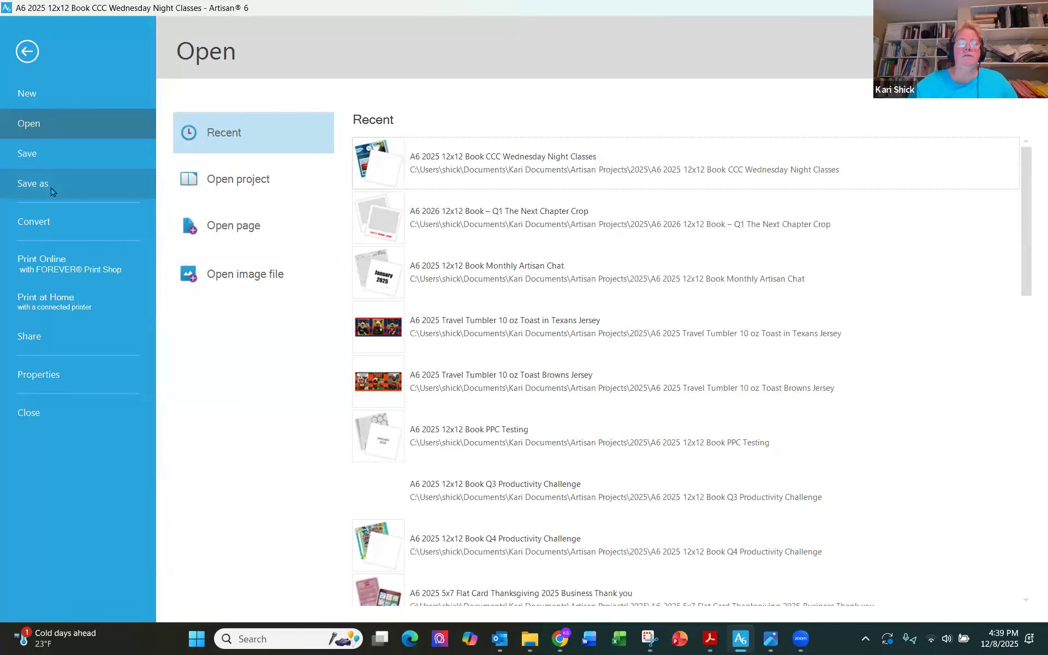
{"action": "left_click", "coordinate": [53, 191]}
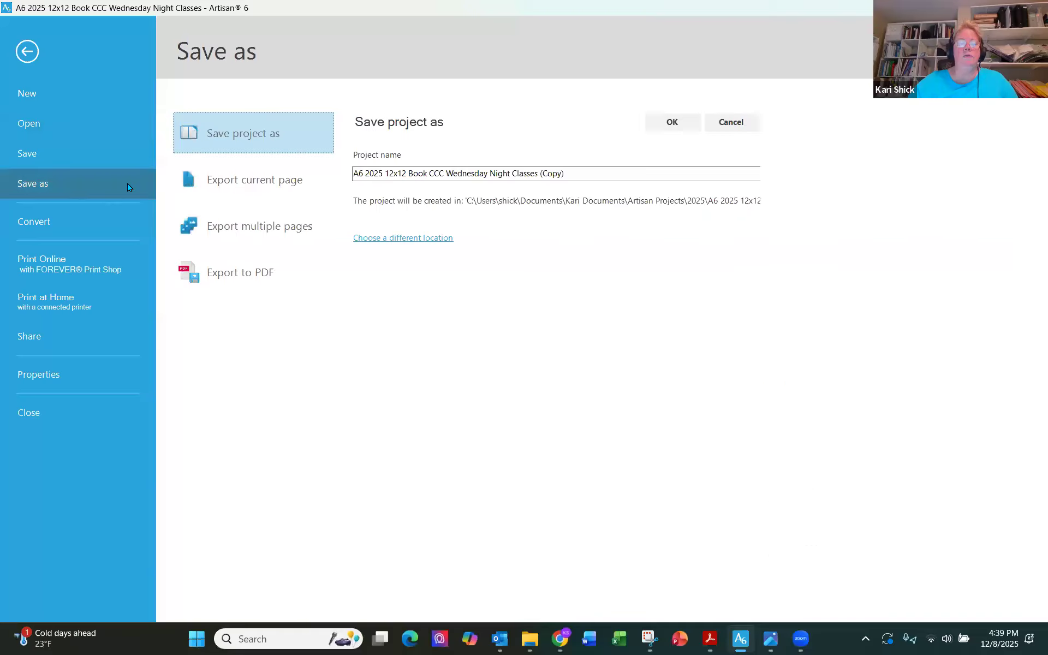
{"action": "left_click", "coordinate": [277, 189]}
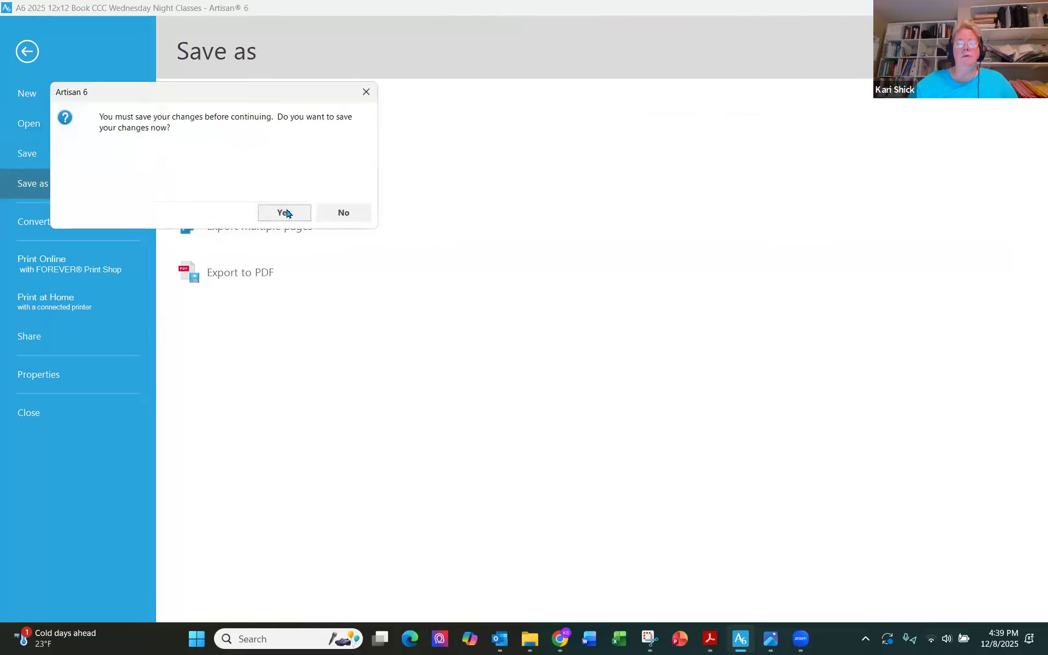
{"action": "left_click", "coordinate": [285, 212]}
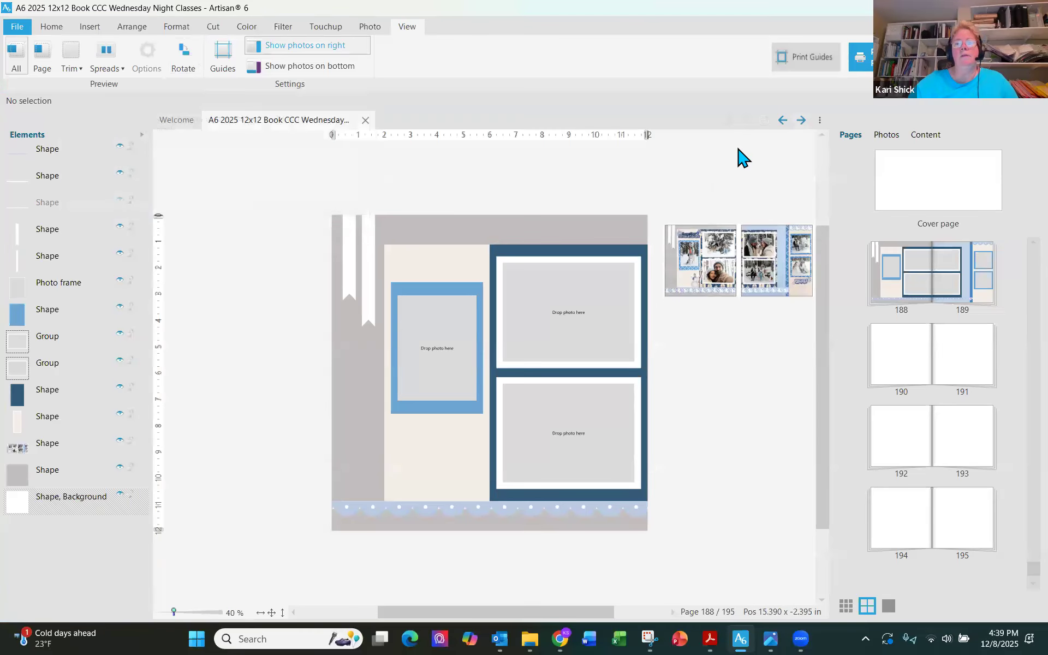
Step: Start exporting page 188 without saving changes and create a folder named Creative Memories Project Recipes in My Templates
{"action": "left_click", "coordinate": [17, 28]}
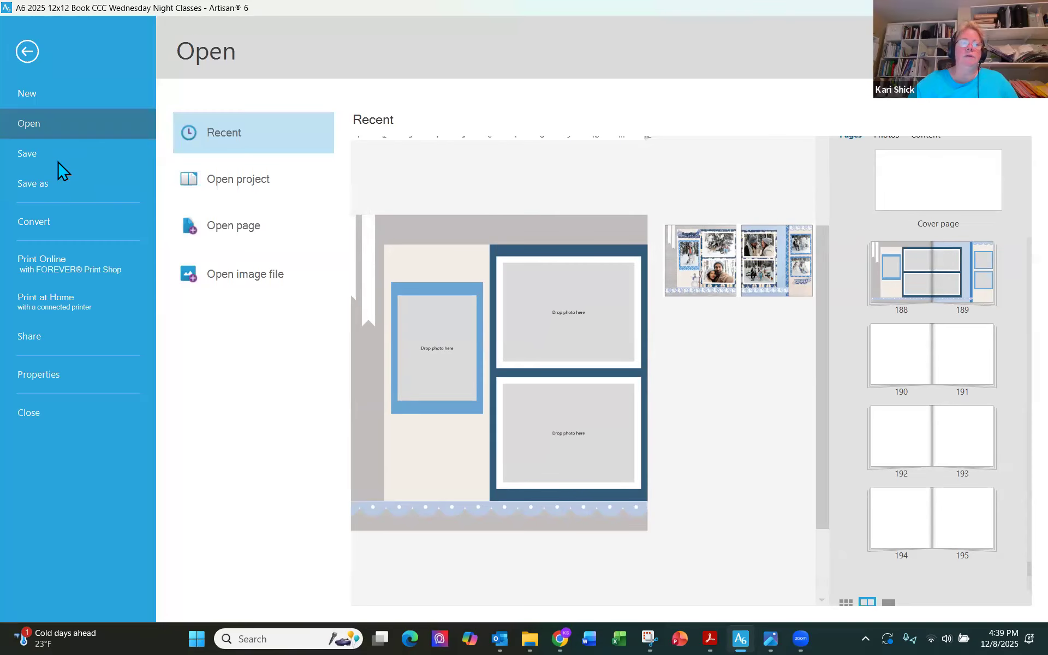
{"action": "left_click", "coordinate": [60, 186]}
{"action": "left_click", "coordinate": [272, 183]}
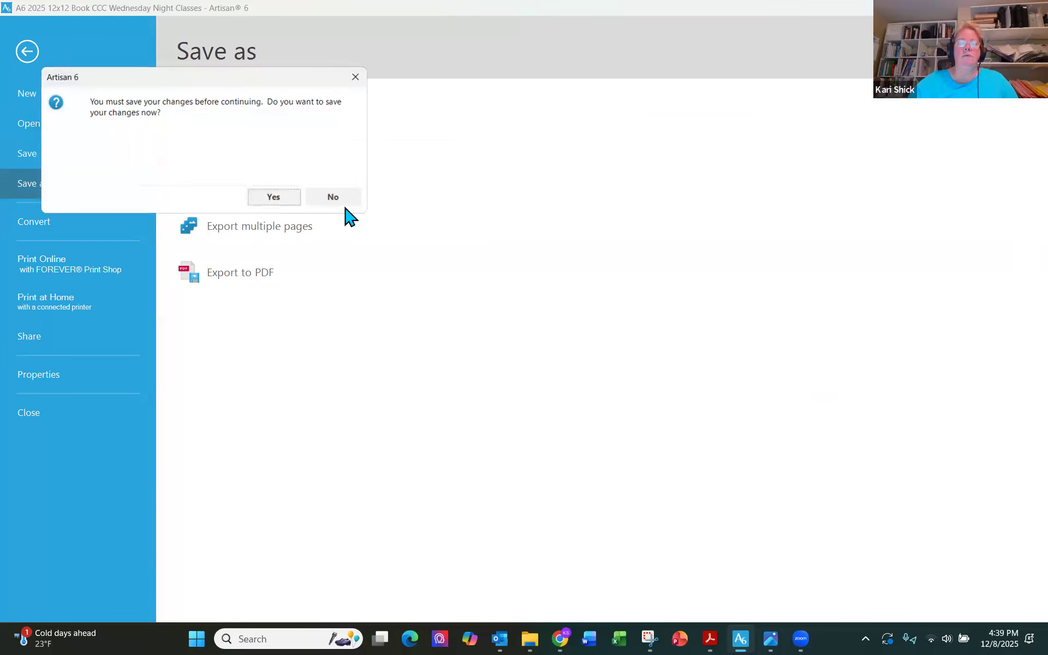
{"action": "left_click", "coordinate": [339, 203]}
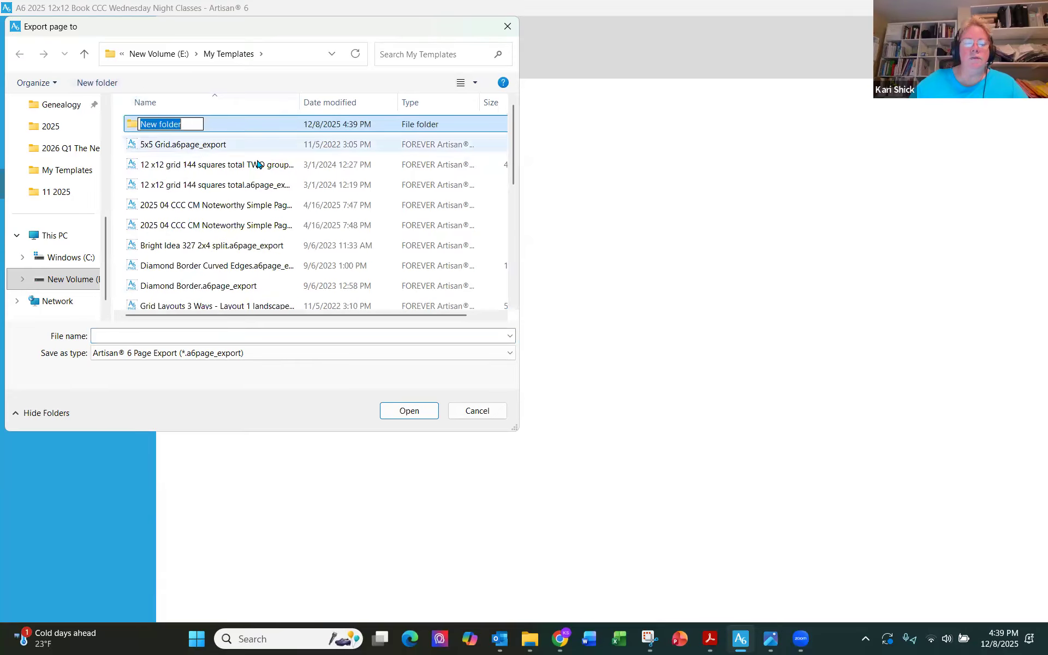
{"action": "type", "text": "Creative Me"}
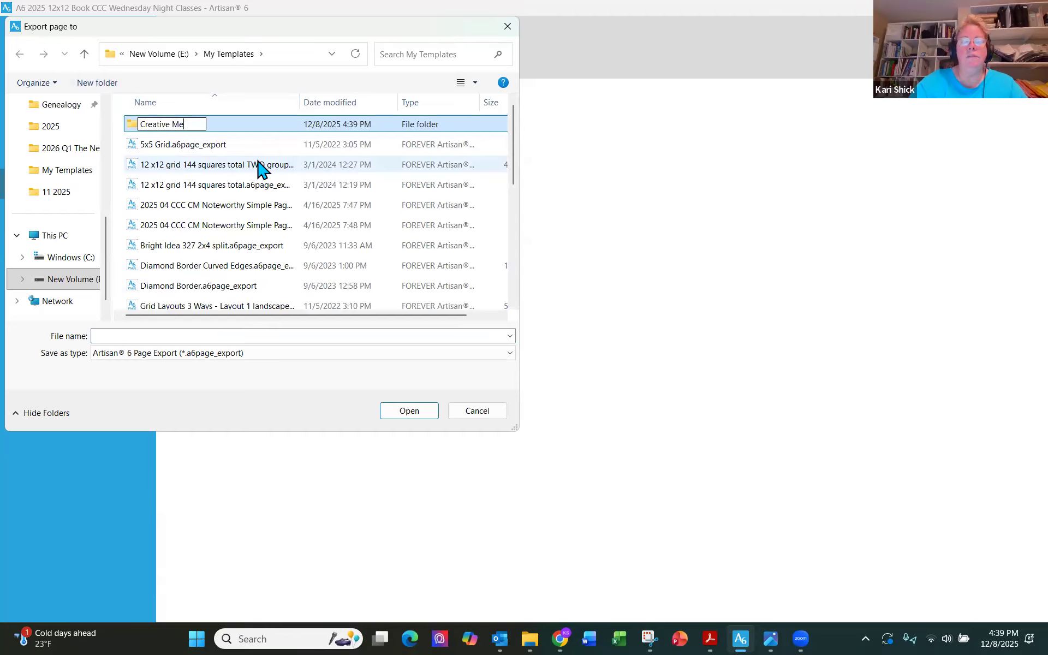
{"action": "type", "text": "mories Project Recipes"}
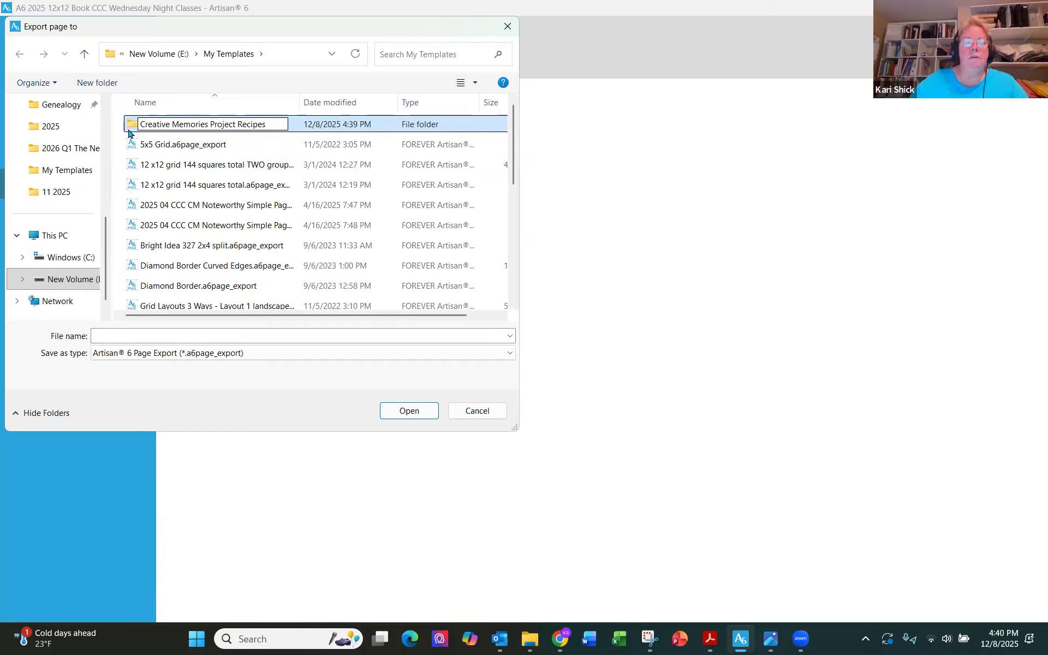
{"action": "key", "text": "Return"}
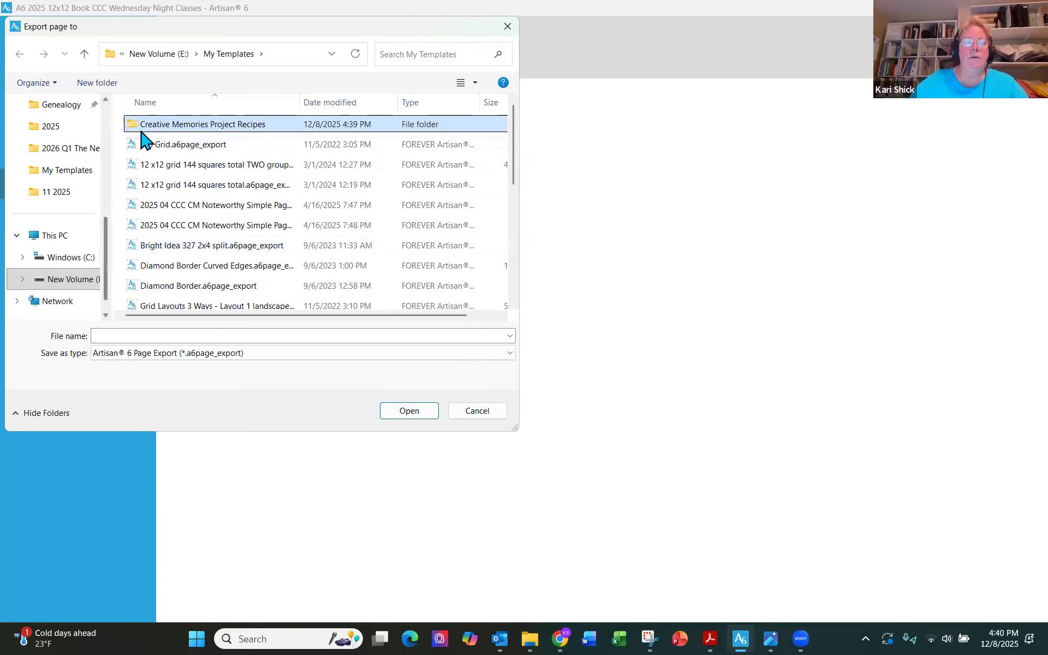
Step: Export page 188 into the Creative Memories Project Recipes folder as "2025 11 Winter Bliss Left Page"
{"action": "double_click", "coordinate": [131, 128]}
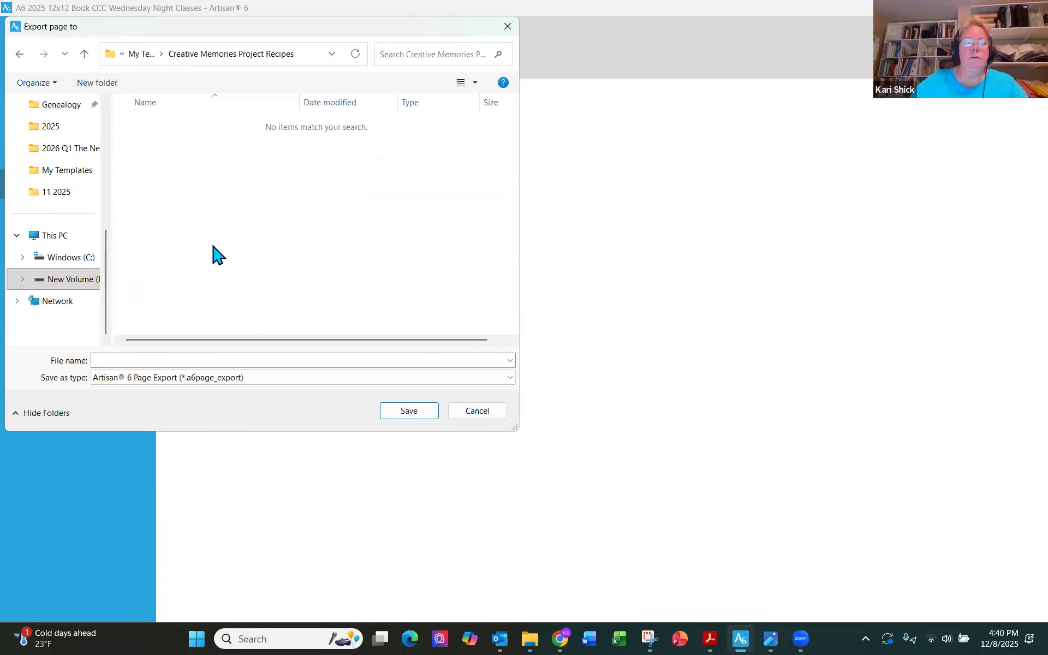
{"action": "left_click", "coordinate": [183, 361]}
{"action": "type", "text": "Winter Bliss Left"}
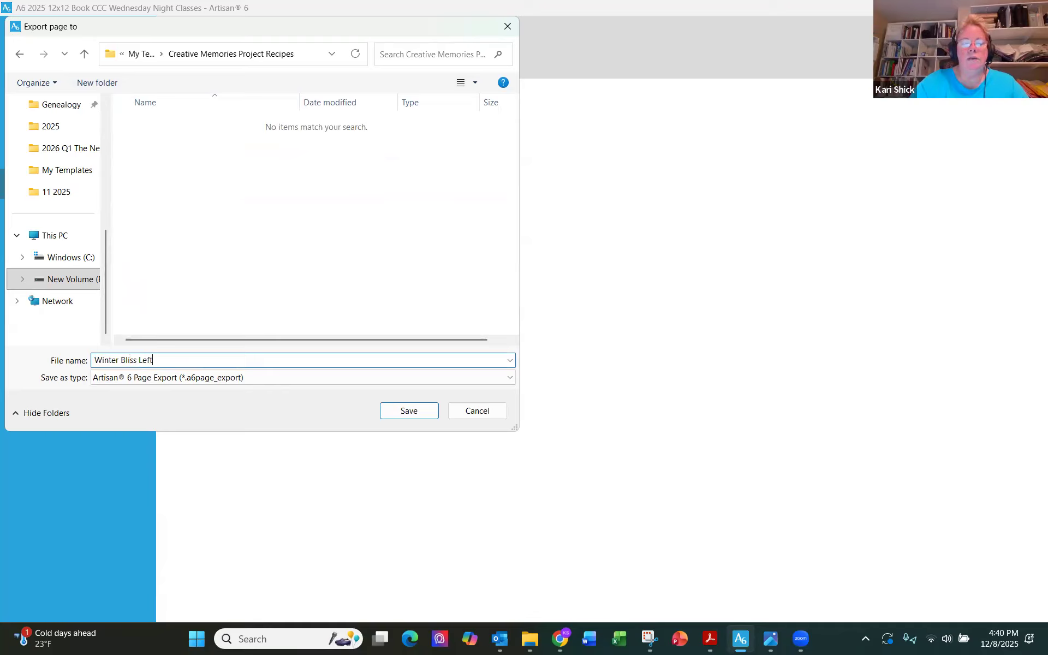
{"action": "type", "text": " Page"}
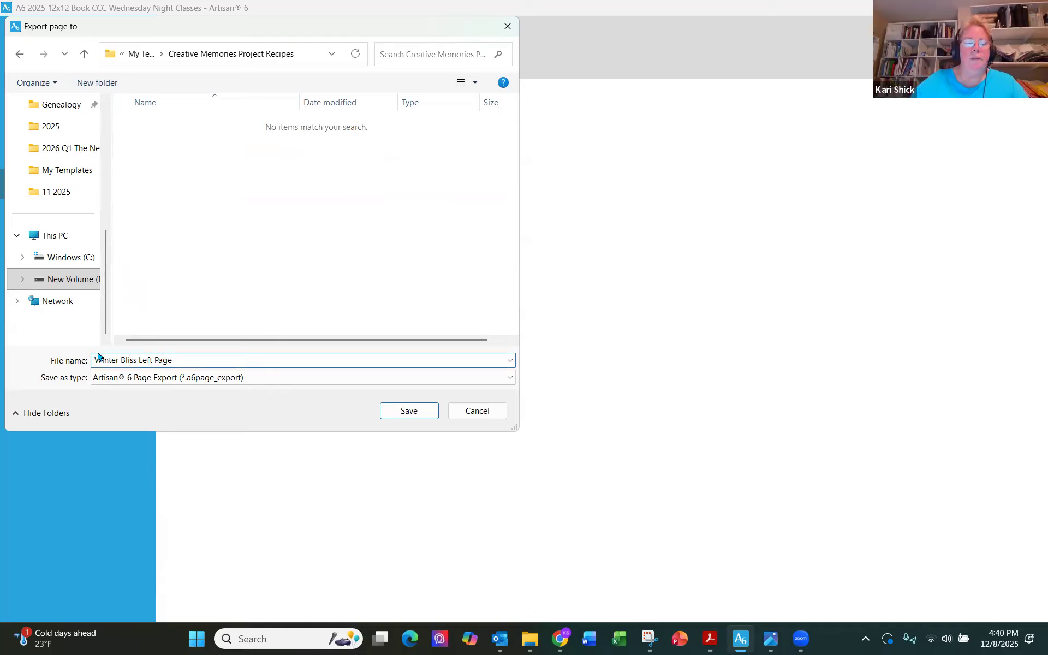
{"action": "key", "text": "Home"}
{"action": "type", "text": "2025 12"}
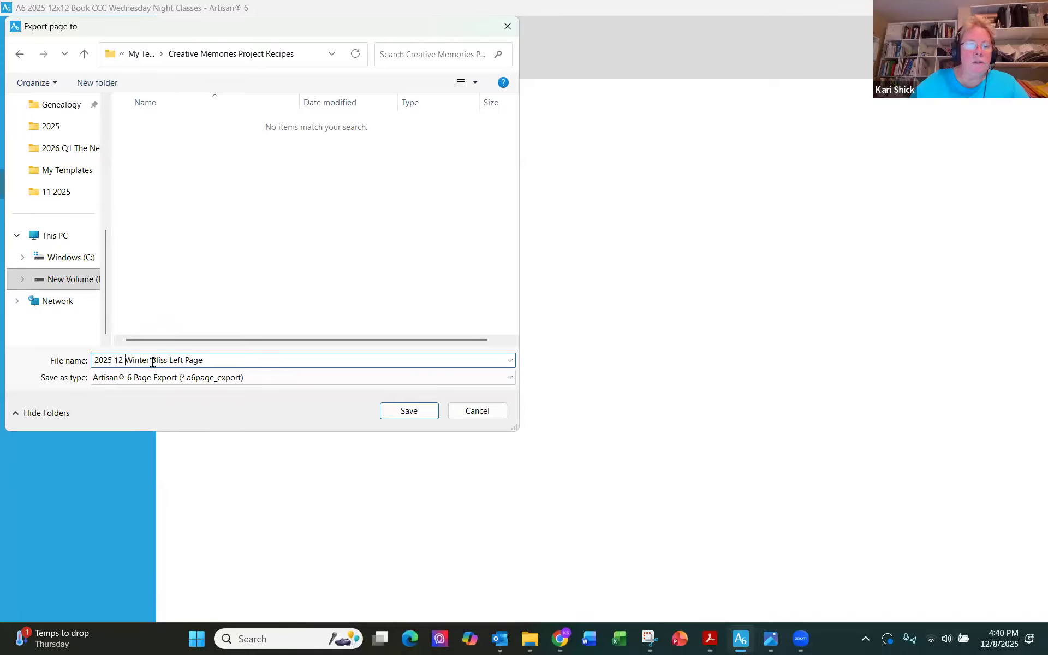
{"action": "key", "text": "Left"}
{"action": "key", "text": "BackSpace"}
{"action": "type", "text": "1"}
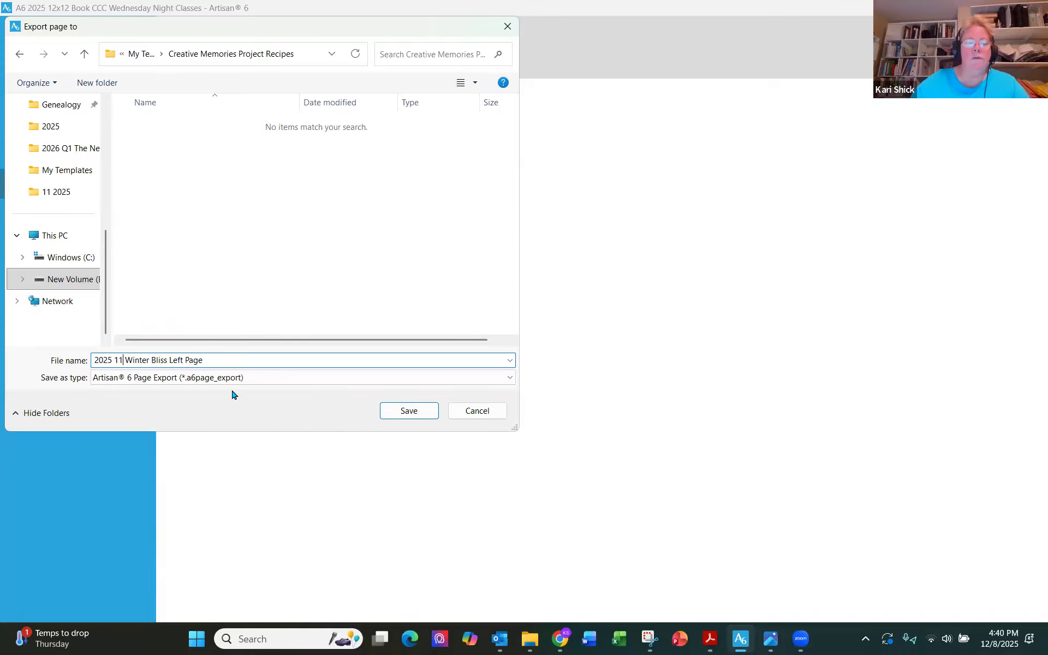
{"action": "left_click", "coordinate": [408, 412]}
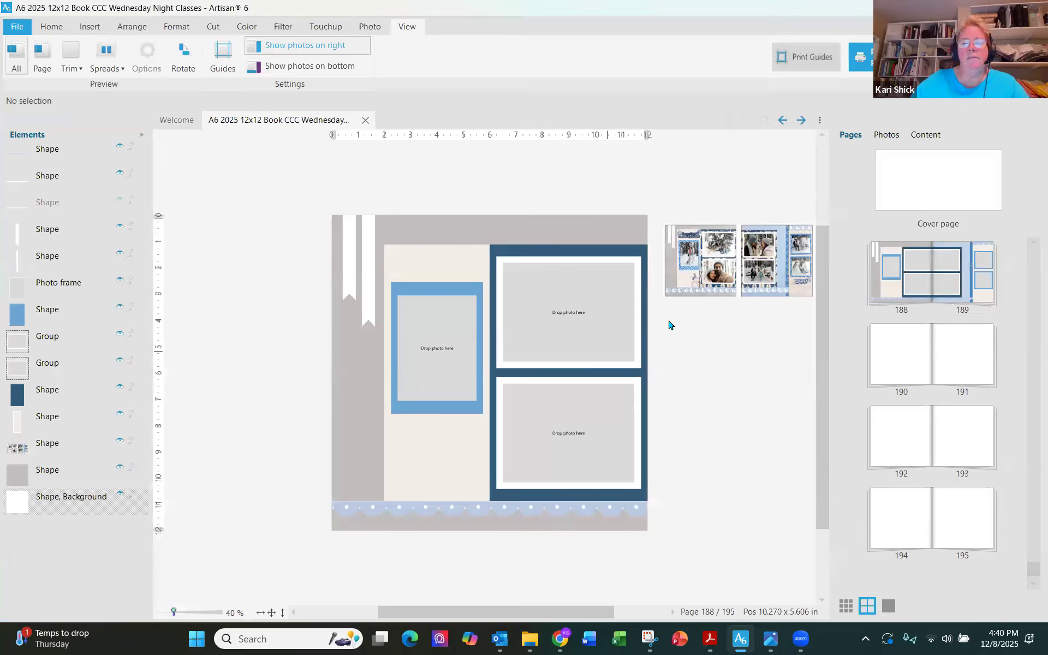
Step: Export page 189 without saving changes into the Creative Memories Project Recipes folder as "2025 11 Winter Bliss Right Page"
{"action": "left_click", "coordinate": [801, 120]}
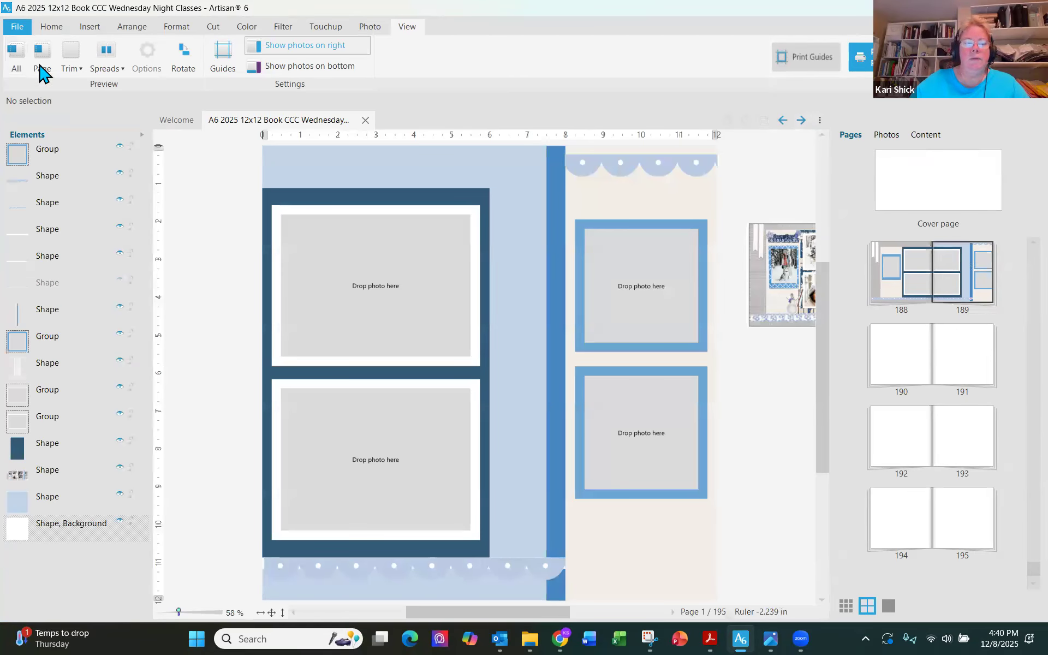
{"action": "left_click", "coordinate": [20, 28]}
{"action": "left_click", "coordinate": [61, 188]}
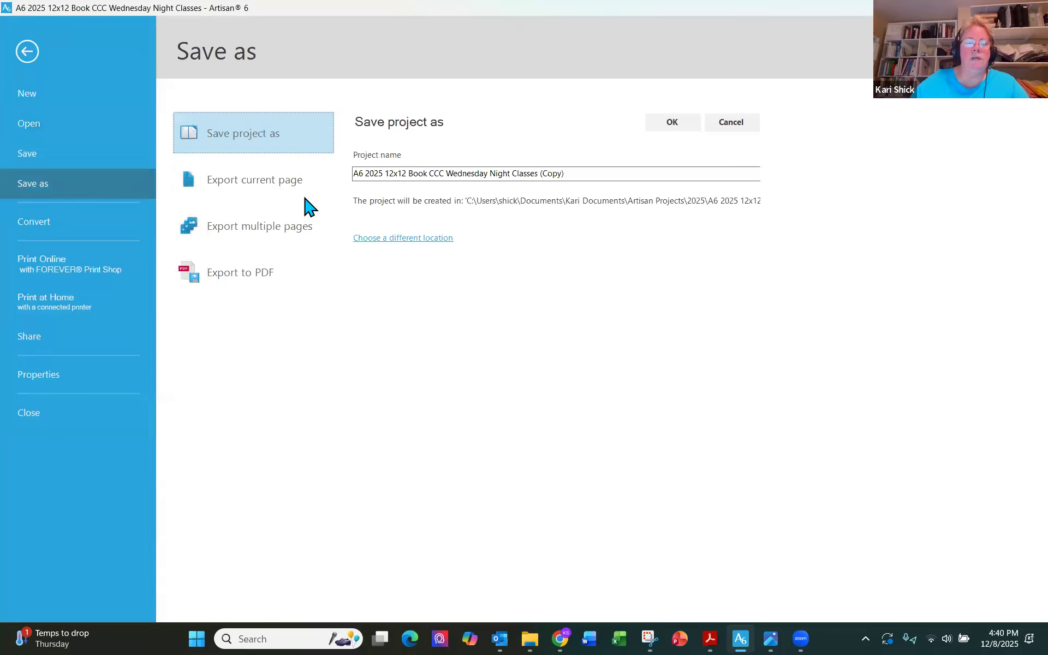
{"action": "left_click", "coordinate": [307, 188]}
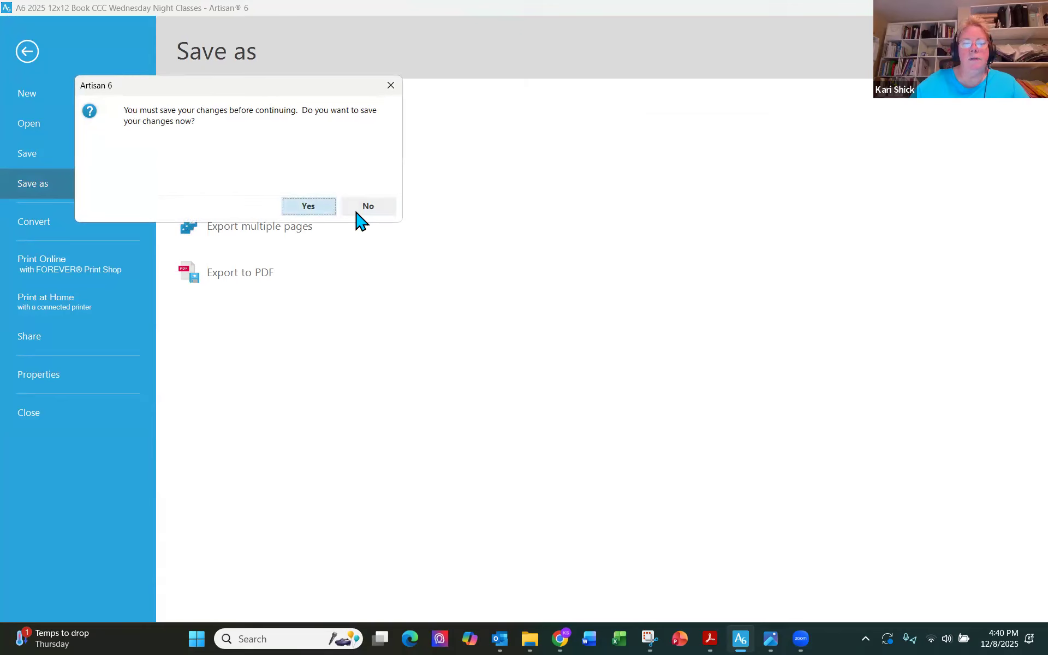
{"action": "left_click", "coordinate": [358, 210]}
{"action": "left_click", "coordinate": [285, 129]}
{"action": "left_click", "coordinate": [273, 337]}
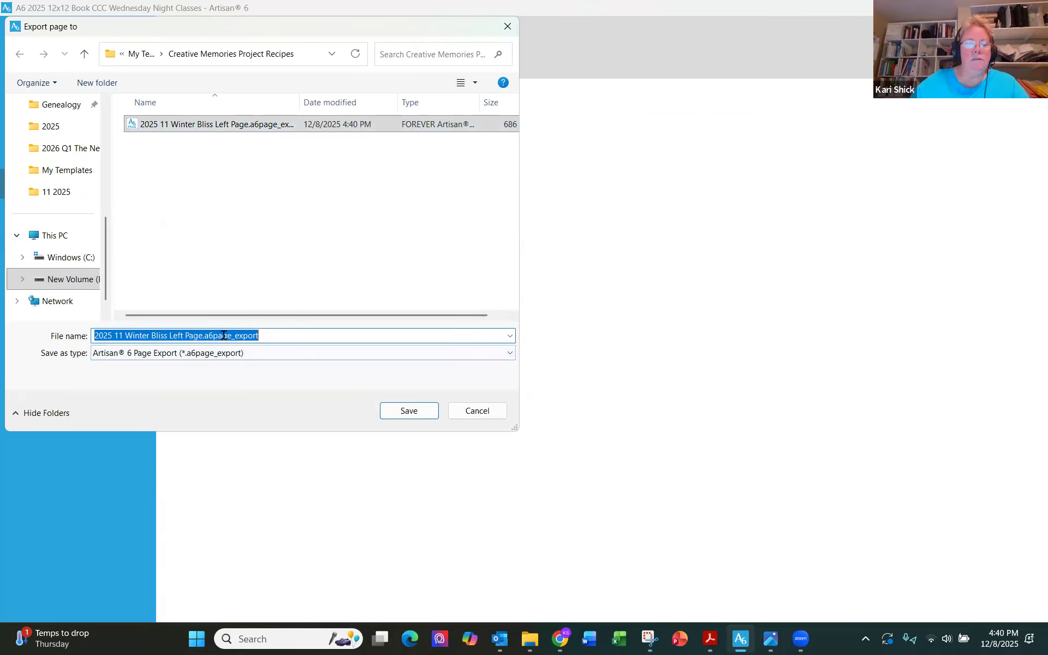
{"action": "left_click", "coordinate": [173, 334]}
{"action": "type", "text": "Right"}
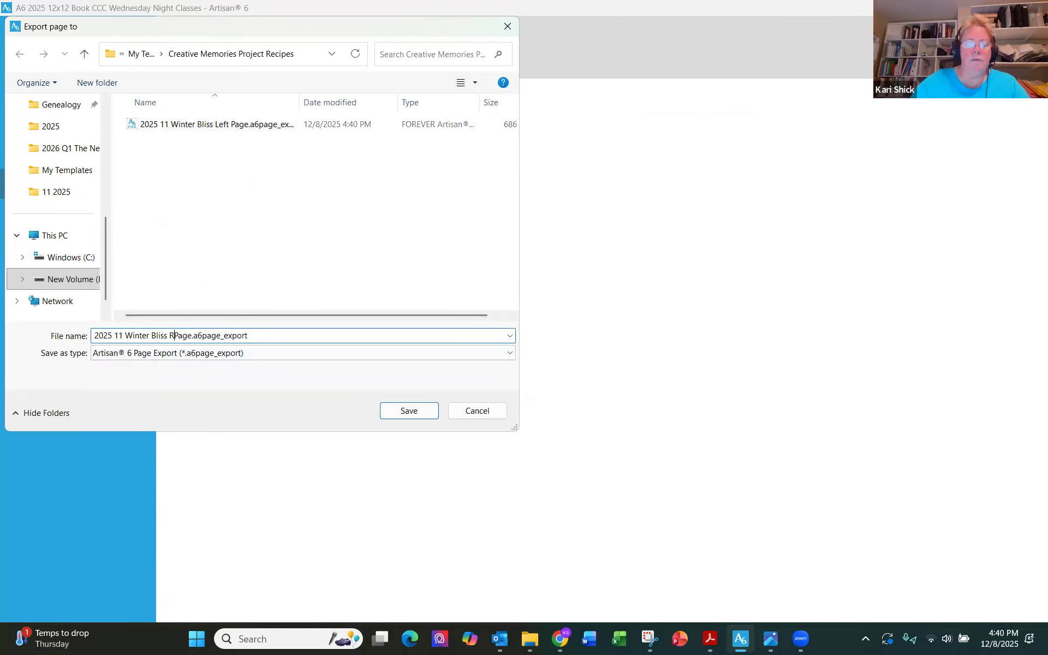
{"action": "left_click", "coordinate": [426, 410]}
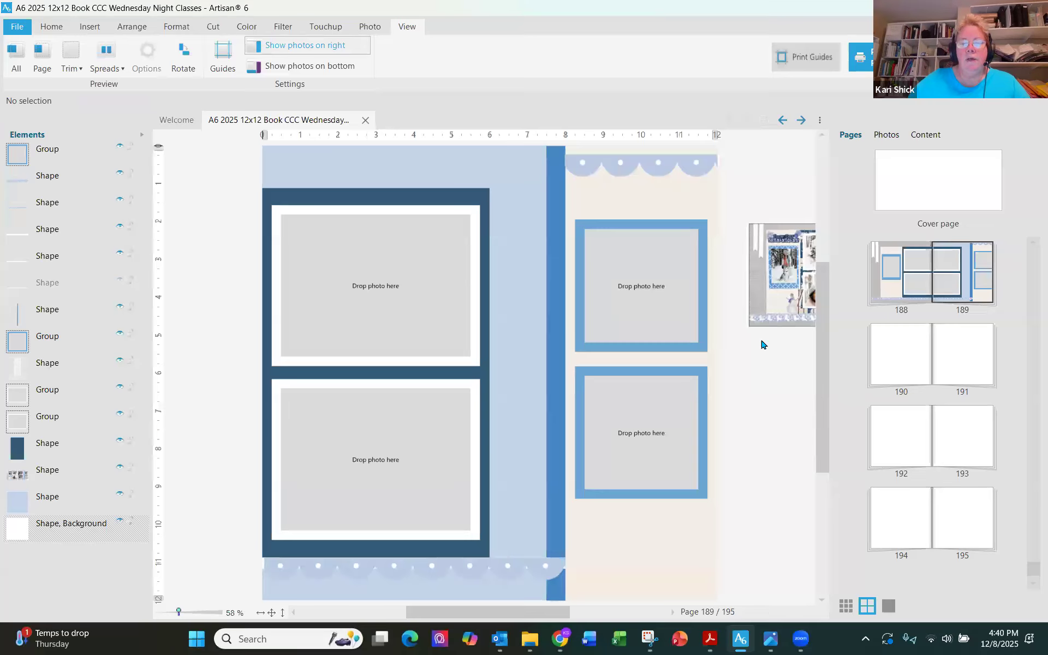
Step: Go to blank page 190 and view the options for applying a template to an existing page
{"action": "left_click", "coordinate": [897, 356]}
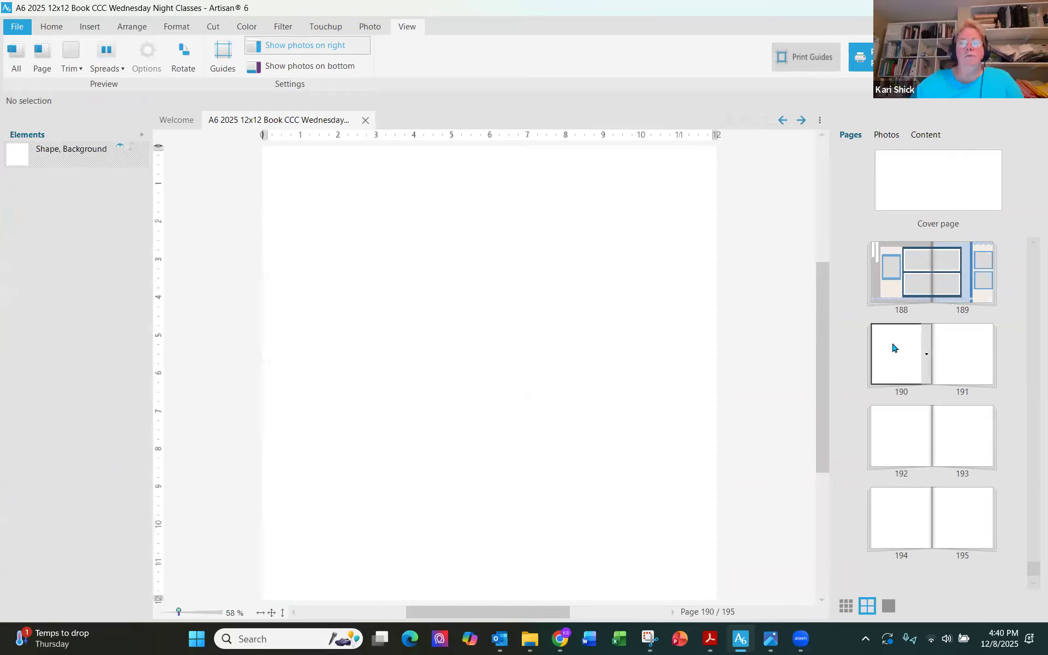
{"action": "left_click", "coordinate": [54, 27]}
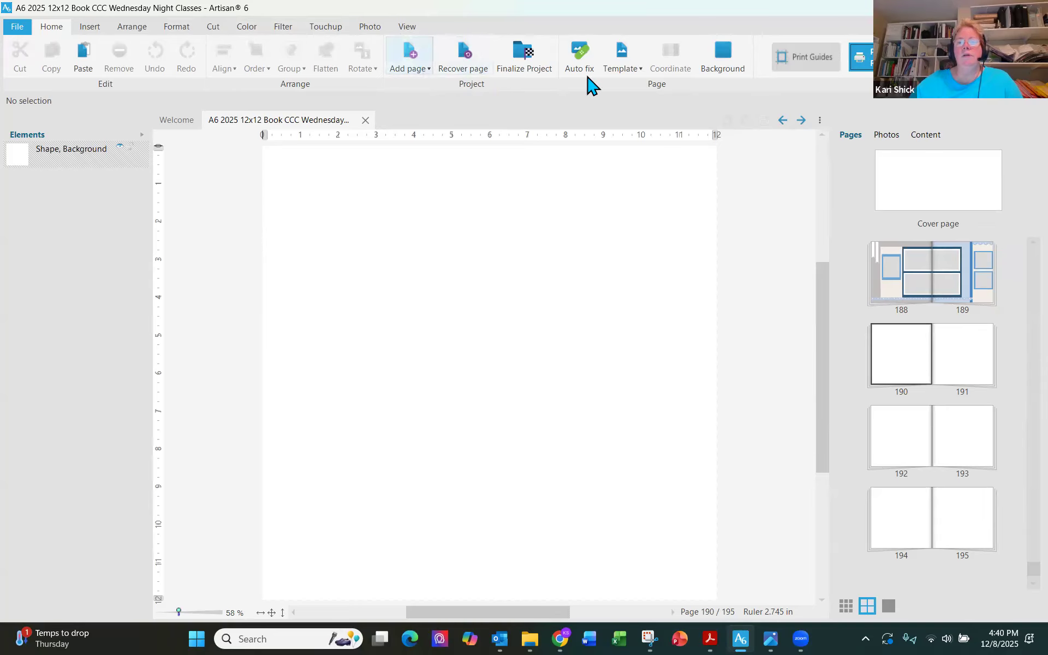
{"action": "left_click", "coordinate": [636, 68]}
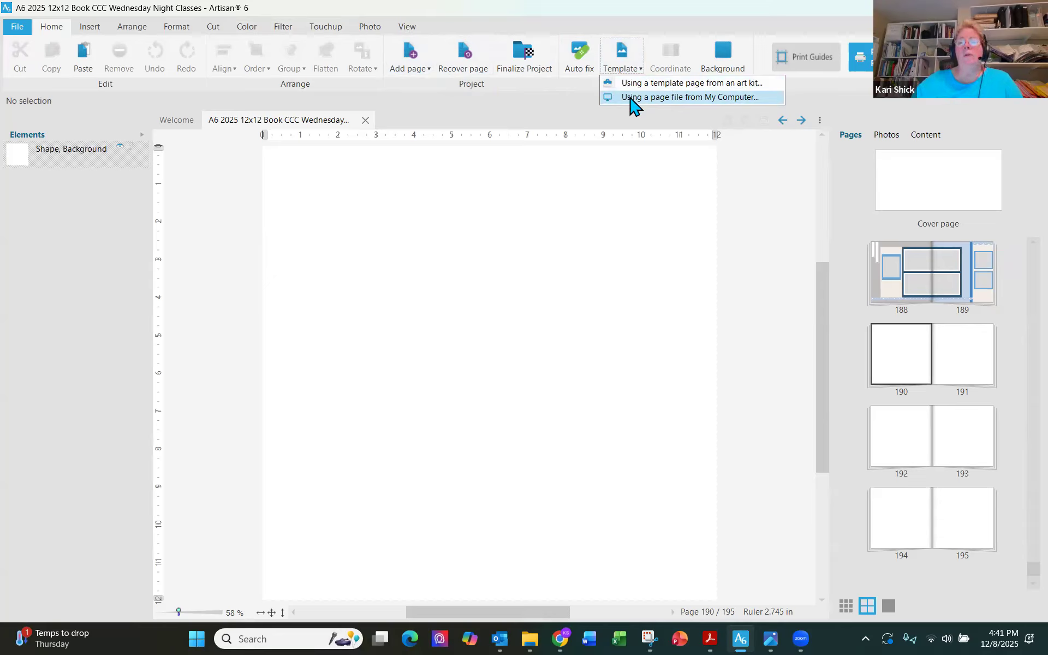
{"action": "left_click", "coordinate": [552, 95]}
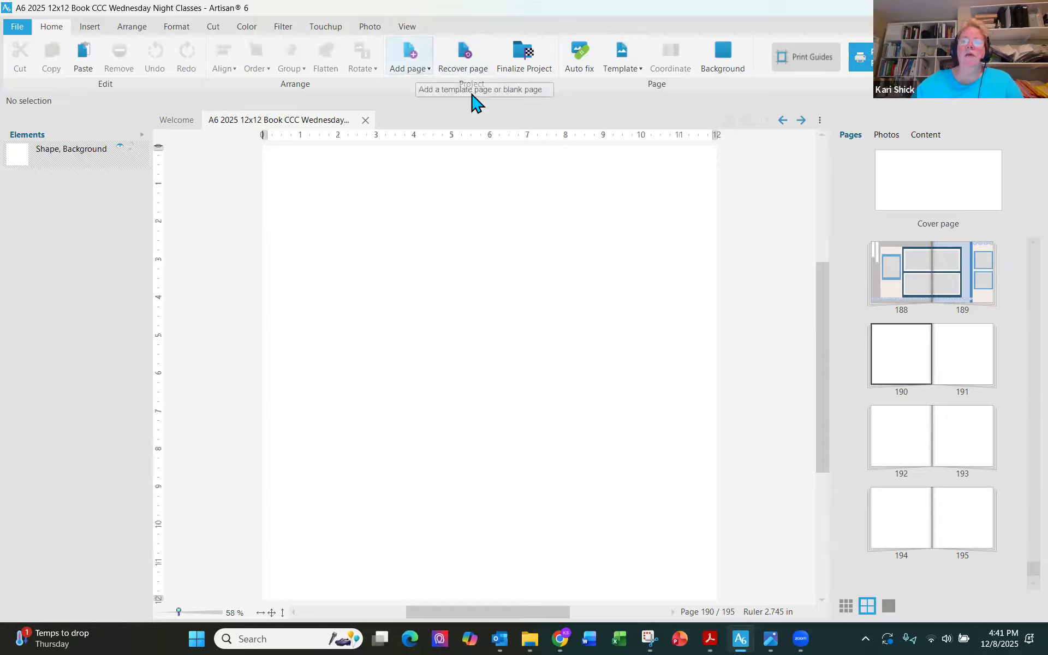
Step: Add a page from the file "2025 11 Winter Bliss Left Page" in Creative Memories Project Recipes and move it directly after page 189
{"action": "left_click", "coordinate": [411, 70]}
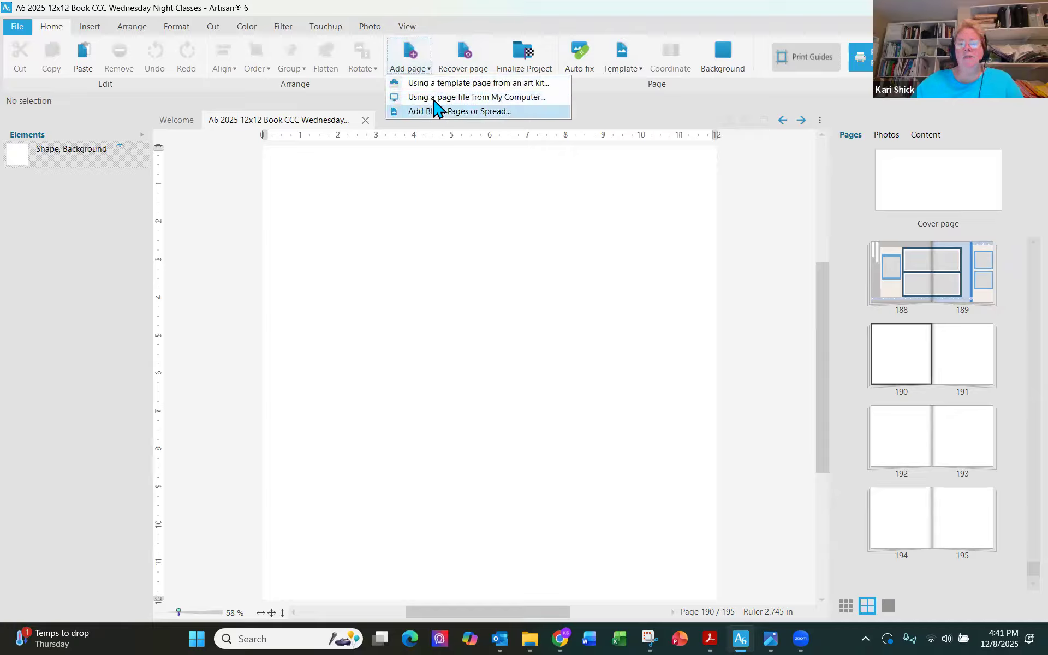
{"action": "left_click", "coordinate": [436, 97]}
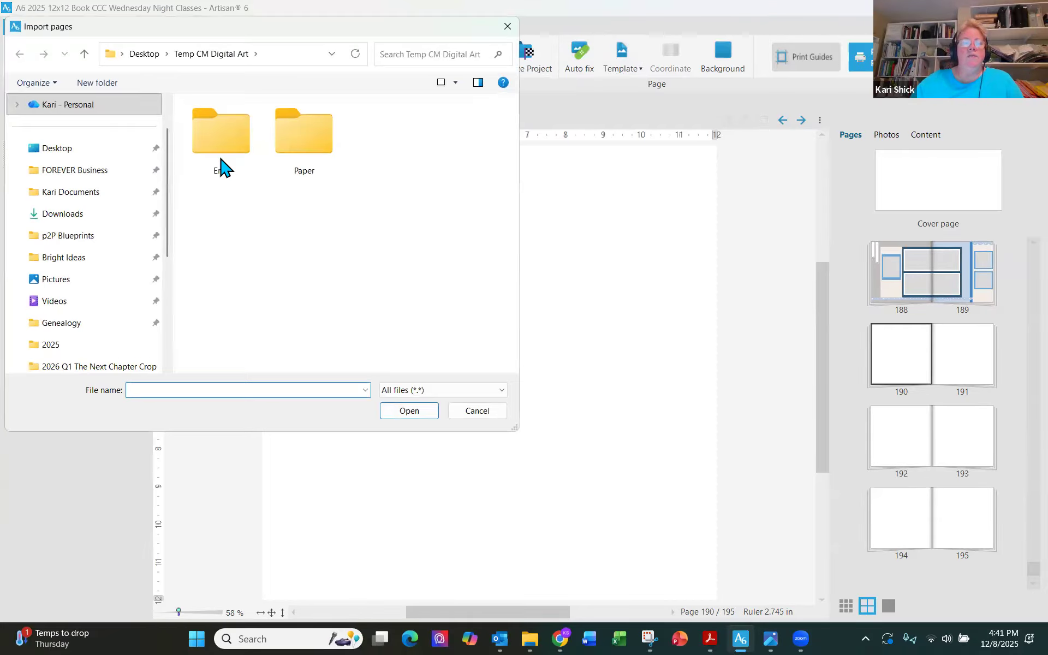
{"action": "scroll", "coordinate": [99, 278], "scroll_direction": "down", "scroll_amount": 3}
{"action": "left_click", "coordinate": [82, 300]}
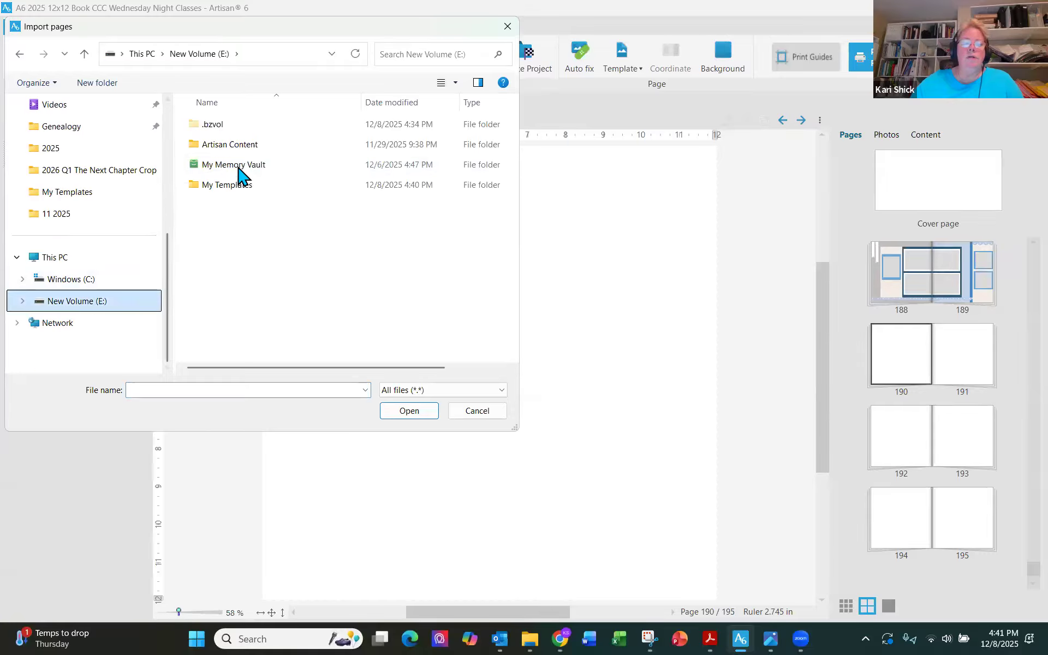
{"action": "double_click", "coordinate": [243, 186]}
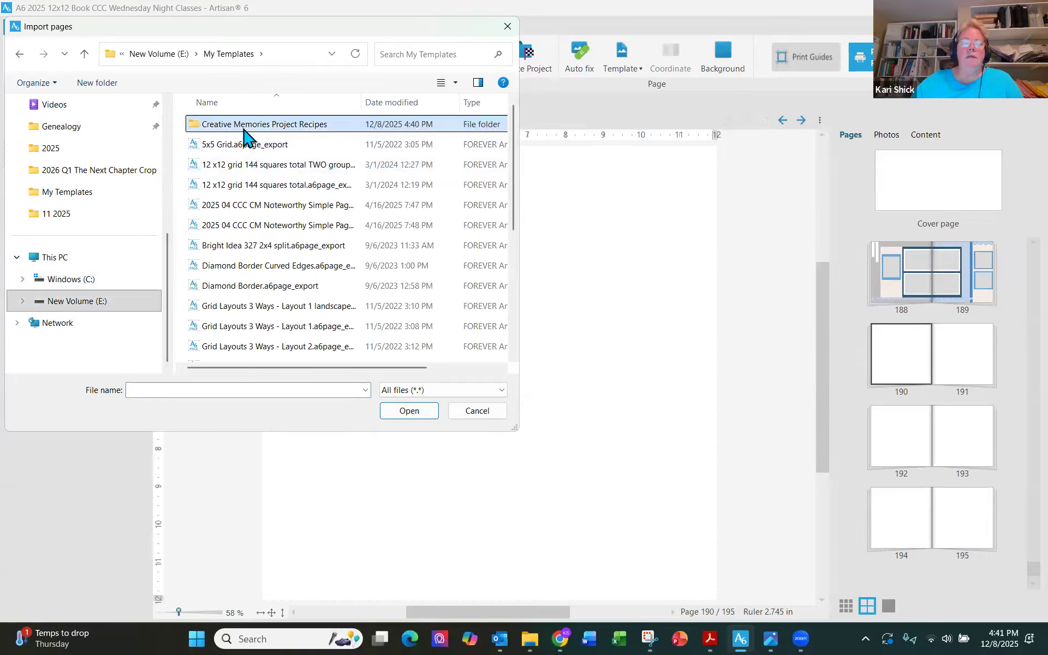
{"action": "double_click", "coordinate": [243, 130]}
{"action": "left_click", "coordinate": [335, 128]}
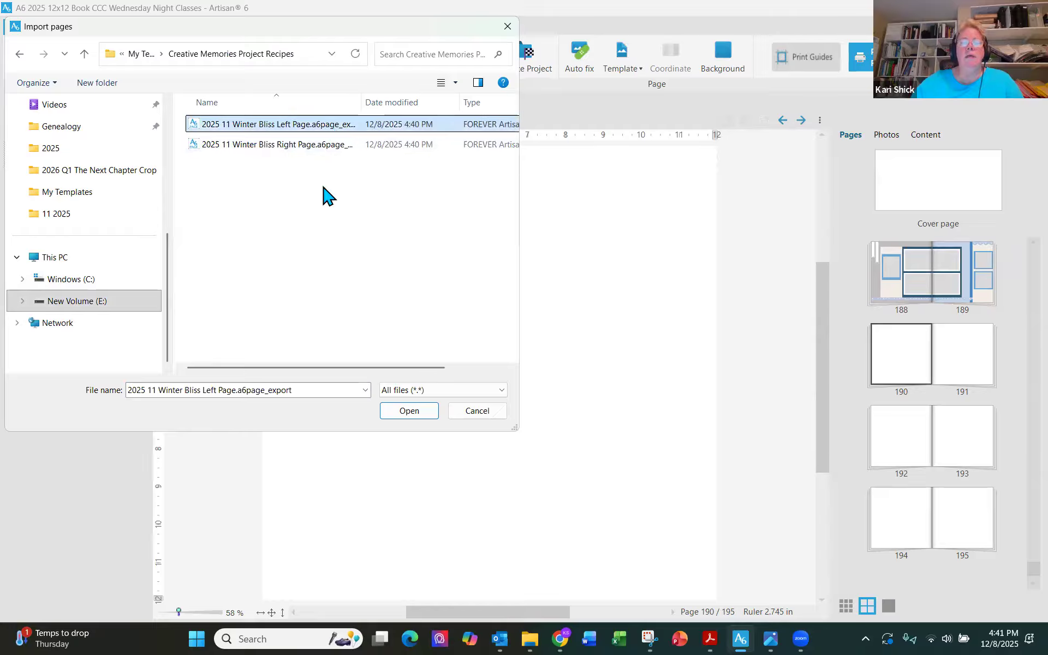
{"action": "left_click", "coordinate": [411, 413]}
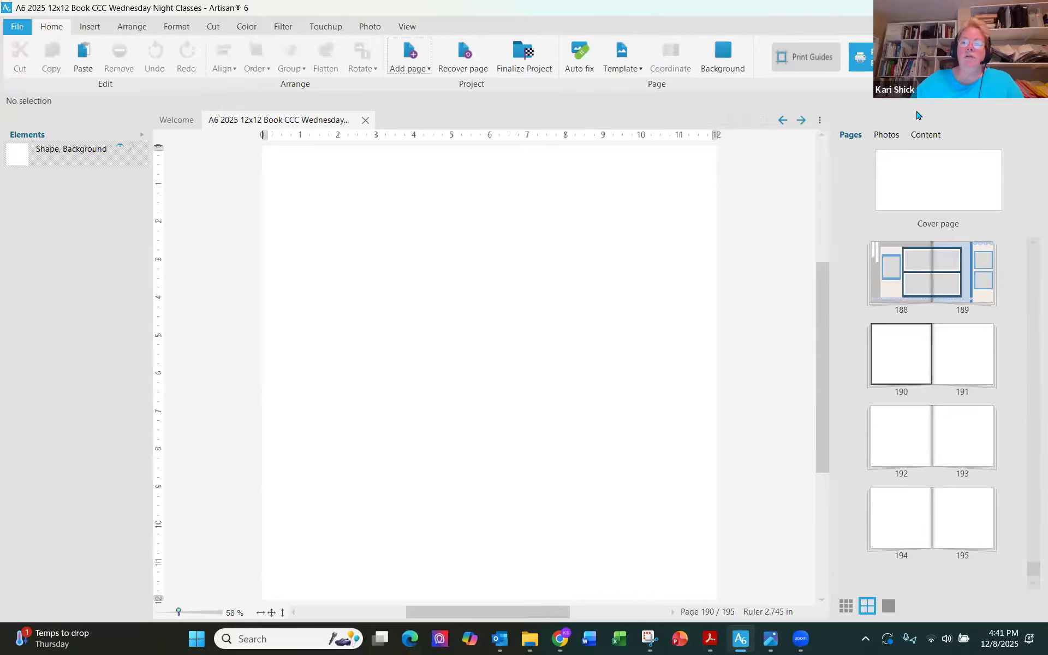
{"action": "key", "text": "ctrl+v"}
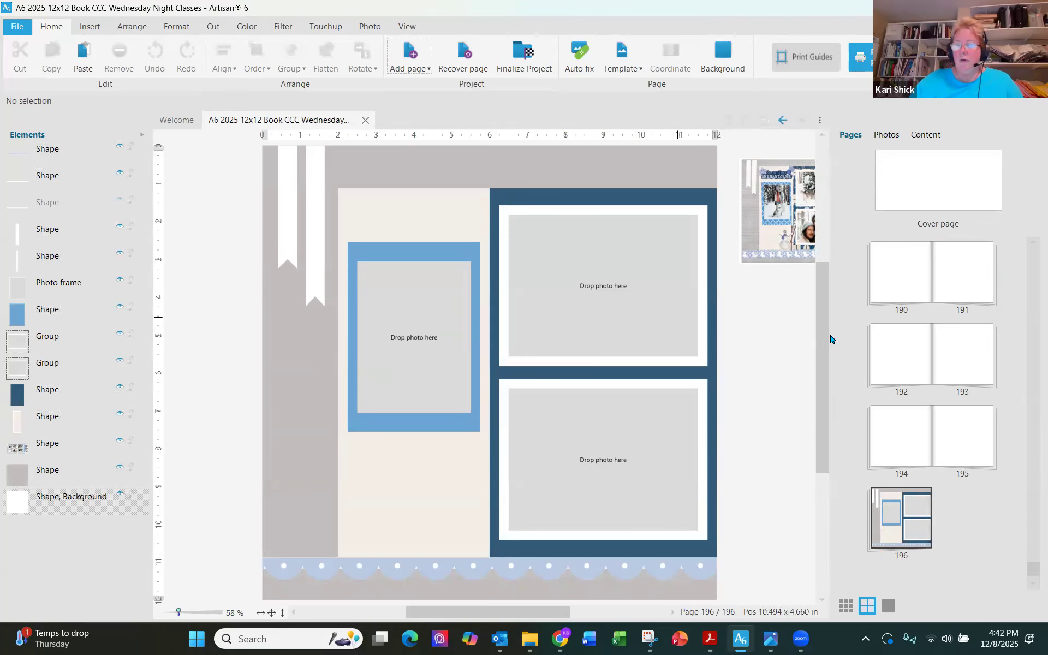
{"action": "left_click_drag", "start_coordinate": [895, 516], "coordinate": [922, 309]}
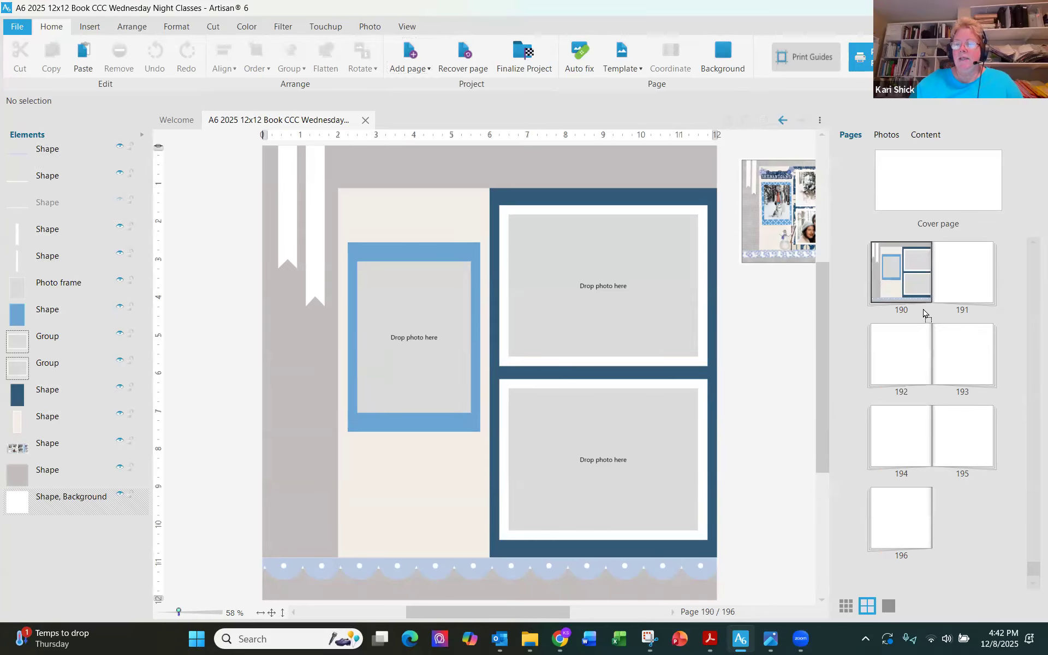
Step: Open page 186 and preview pages 186 and 187 side by side as two separate pages
{"action": "scroll", "coordinate": [881, 350], "scroll_direction": "up", "scroll_amount": 2}
{"action": "left_click", "coordinate": [881, 349]}
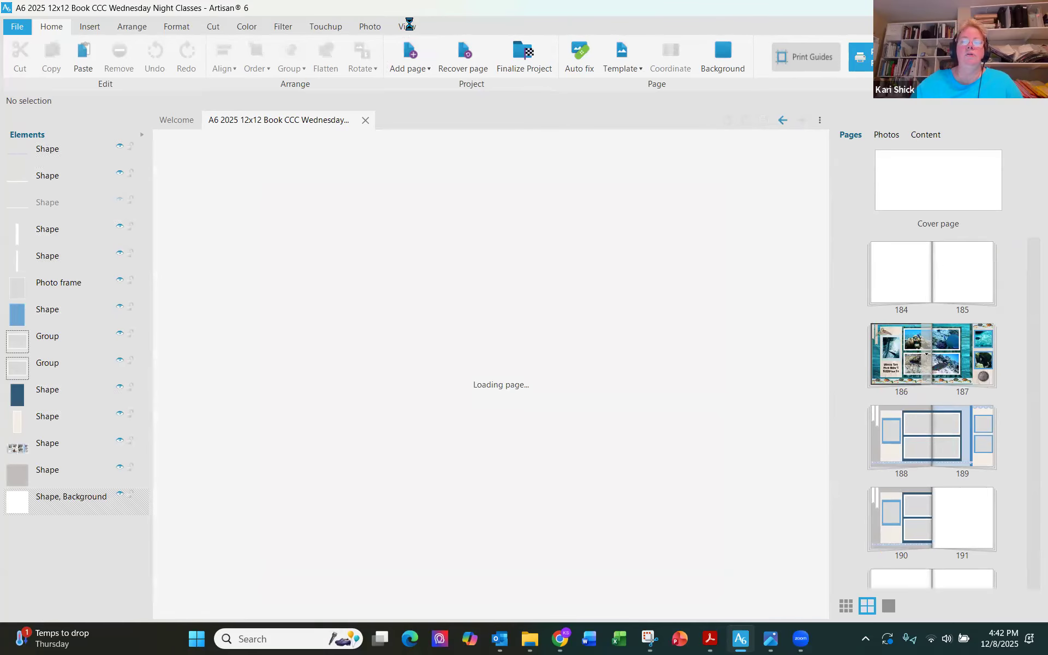
{"action": "left_click", "coordinate": [413, 28]}
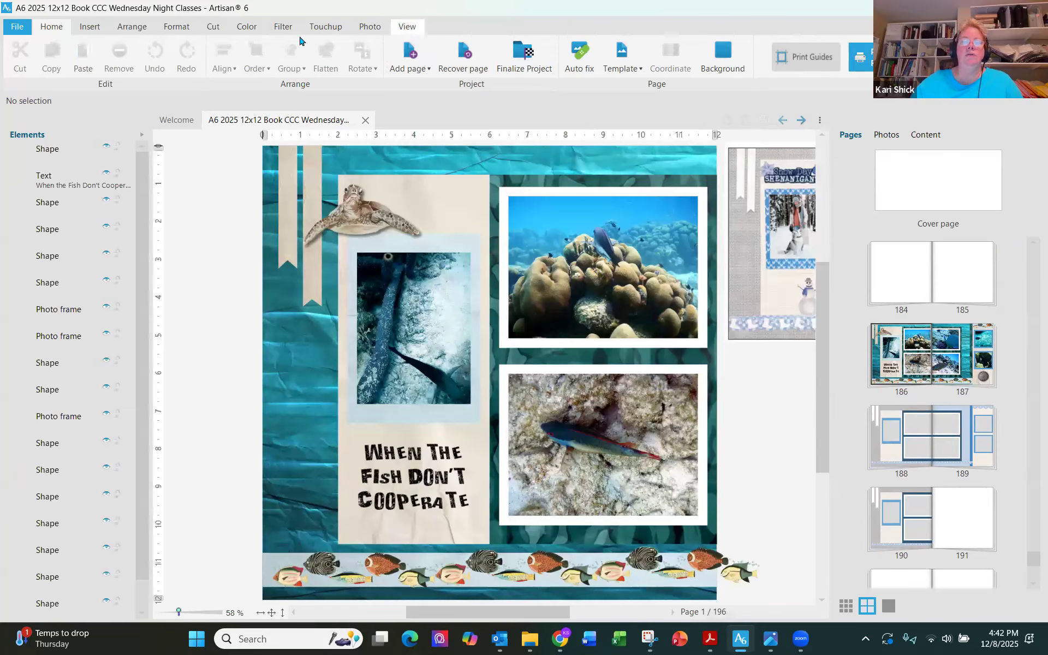
{"action": "left_click", "coordinate": [119, 60]}
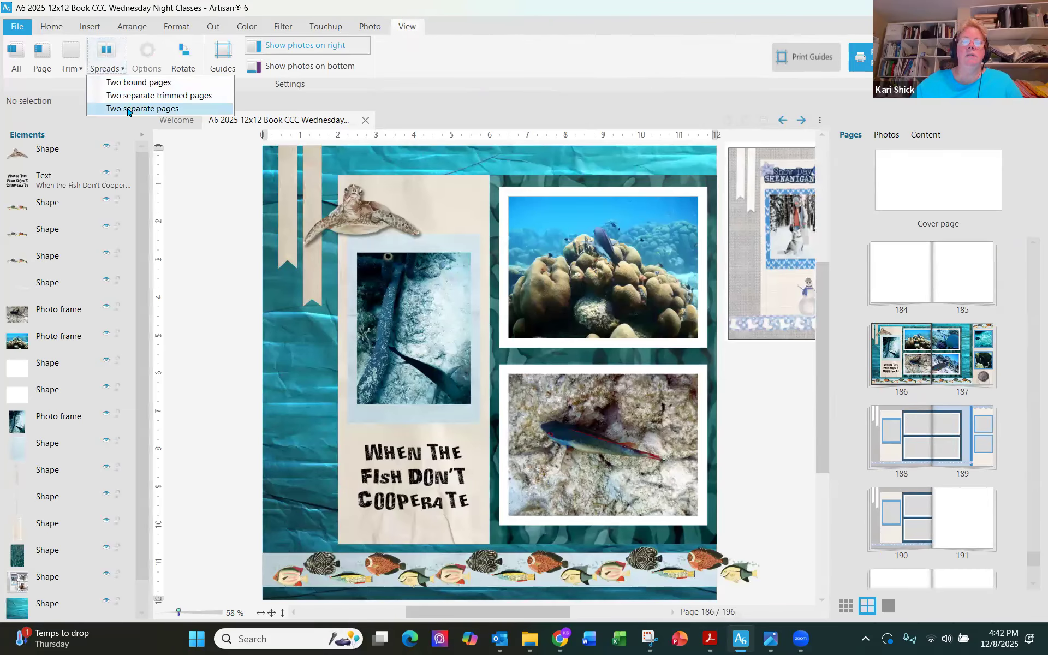
{"action": "left_click", "coordinate": [128, 108]}
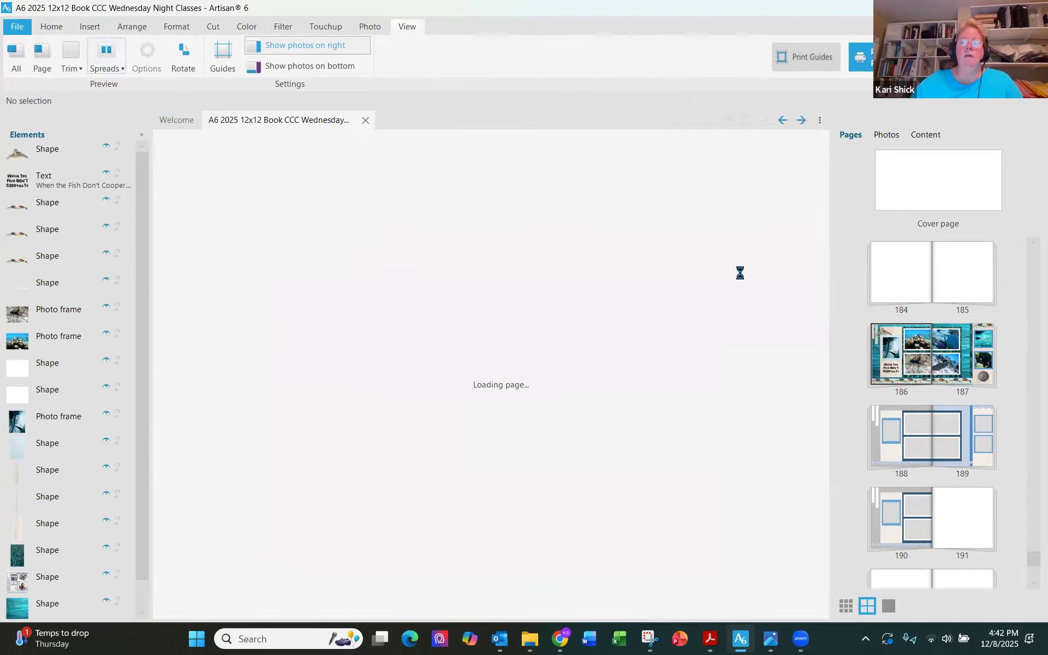